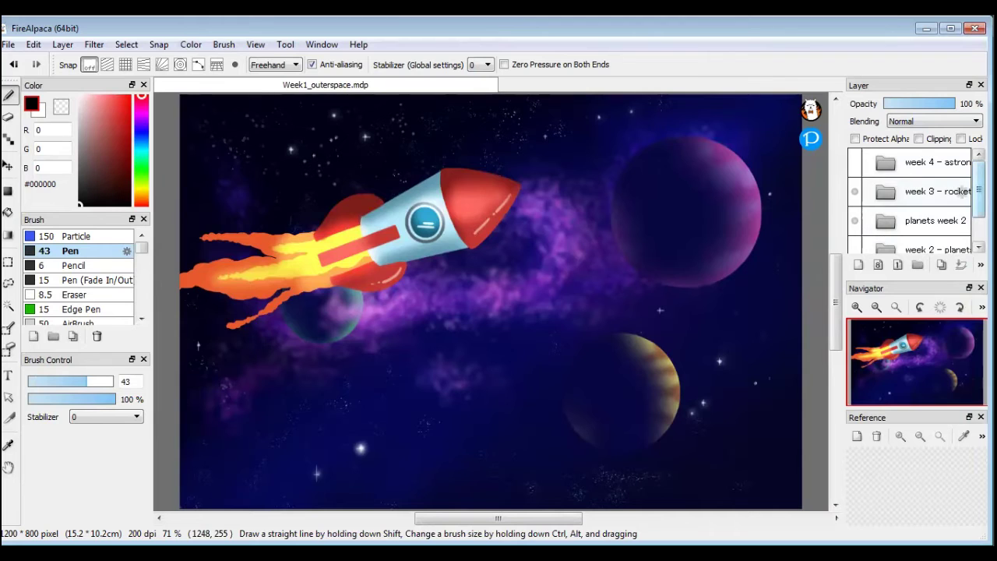
Add a new layer between the week 3 - rocket and planets week 2 folders, named 'fuselage'.
{"action": "left_click", "coordinate": [886, 220]}
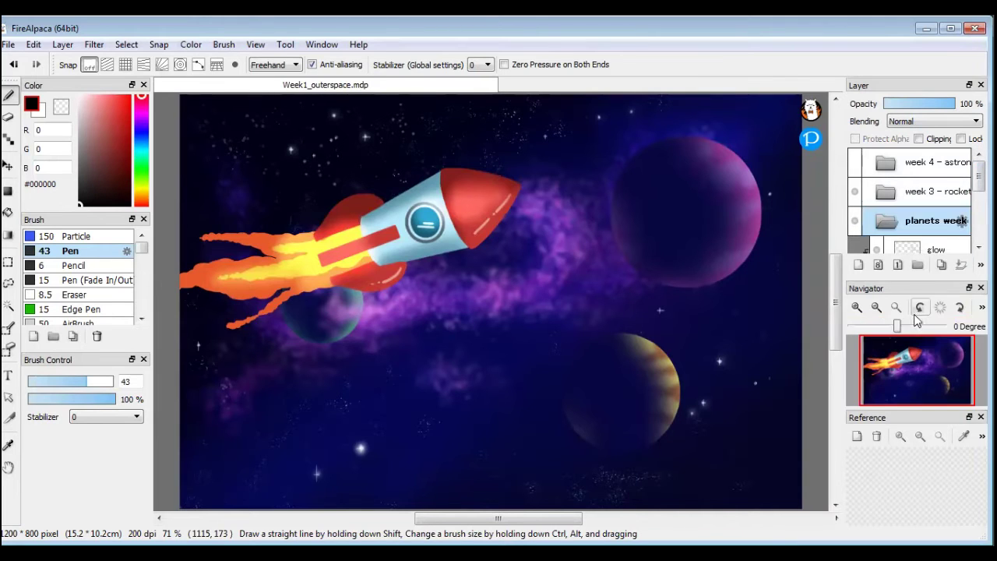
{"action": "left_click", "coordinate": [858, 265]}
{"action": "left_click_drag", "start_coordinate": [916, 247], "coordinate": [925, 216]}
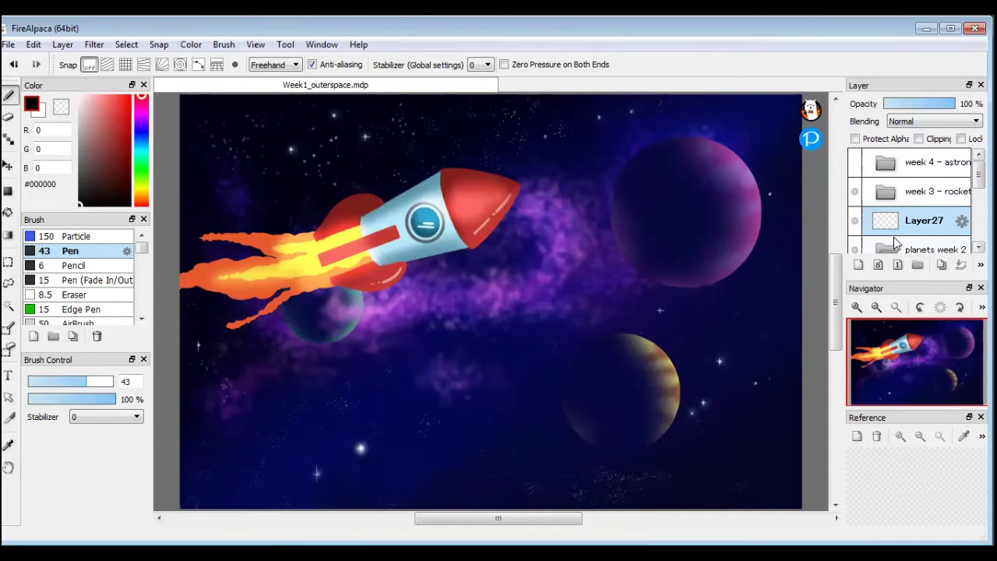
{"action": "double_click", "coordinate": [937, 225]}
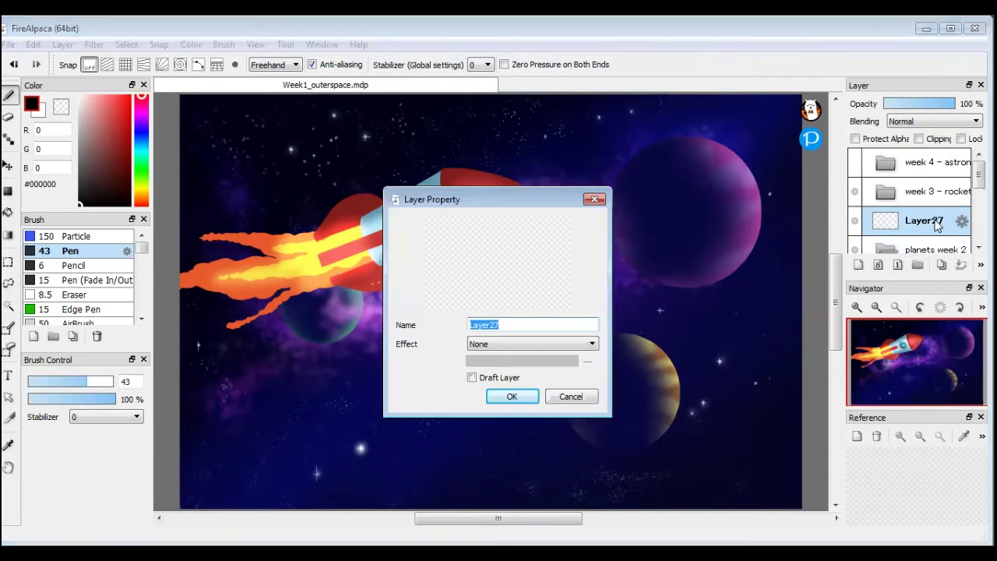
{"action": "type", "text": "fuselage"}
{"action": "left_click", "coordinate": [512, 396]}
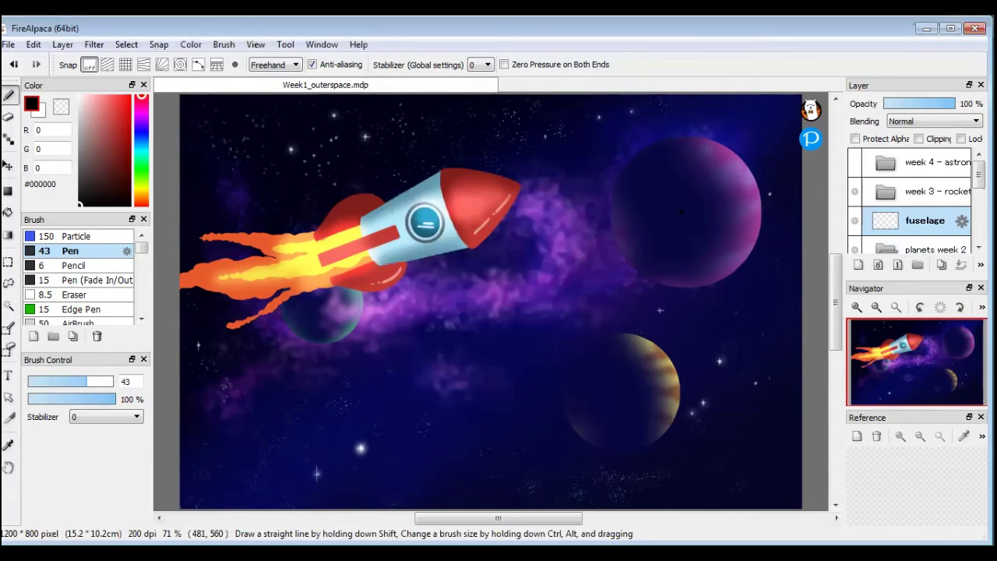
Hide the week 3 - rocket folder and zoom the canvas to 100%.
{"action": "left_click", "coordinate": [855, 192]}
{"action": "left_click", "coordinate": [856, 307]}
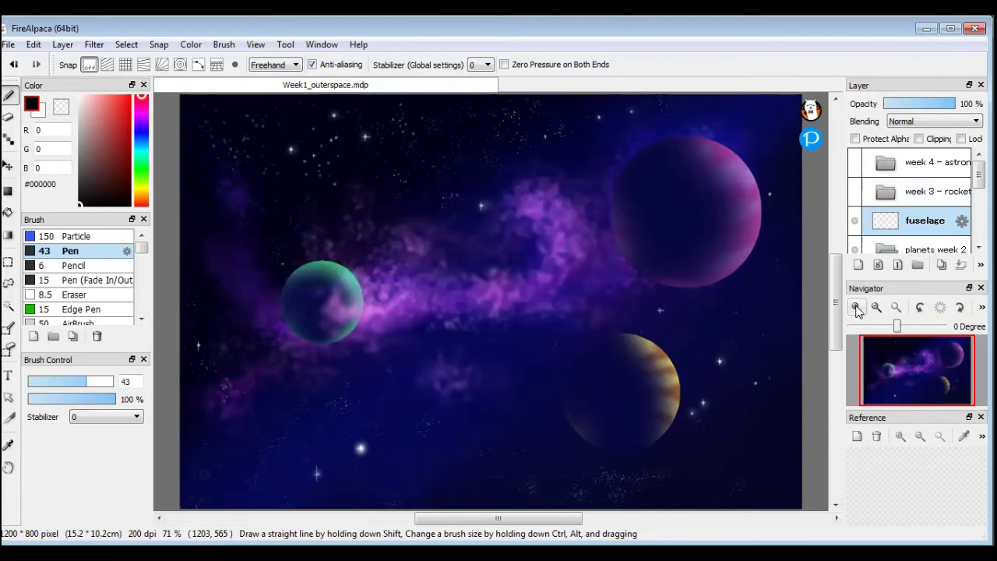
{"action": "scroll", "coordinate": [535, 251], "scroll_direction": "up", "scroll_amount": 3}
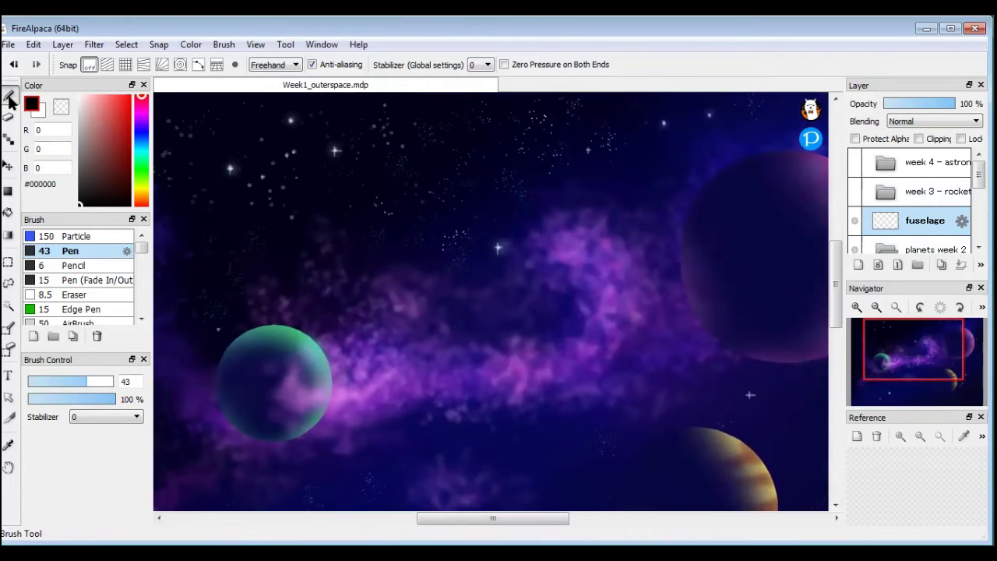
Set the drawing colour to warm yellow #FFE343 in the Color panel.
{"action": "left_click", "coordinate": [79, 94]}
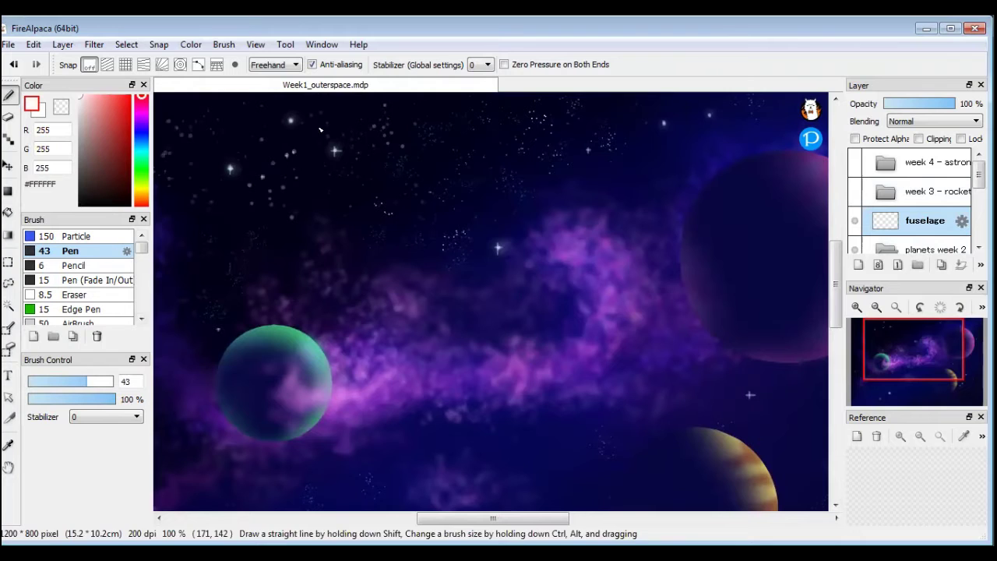
{"action": "left_click", "coordinate": [141, 149]}
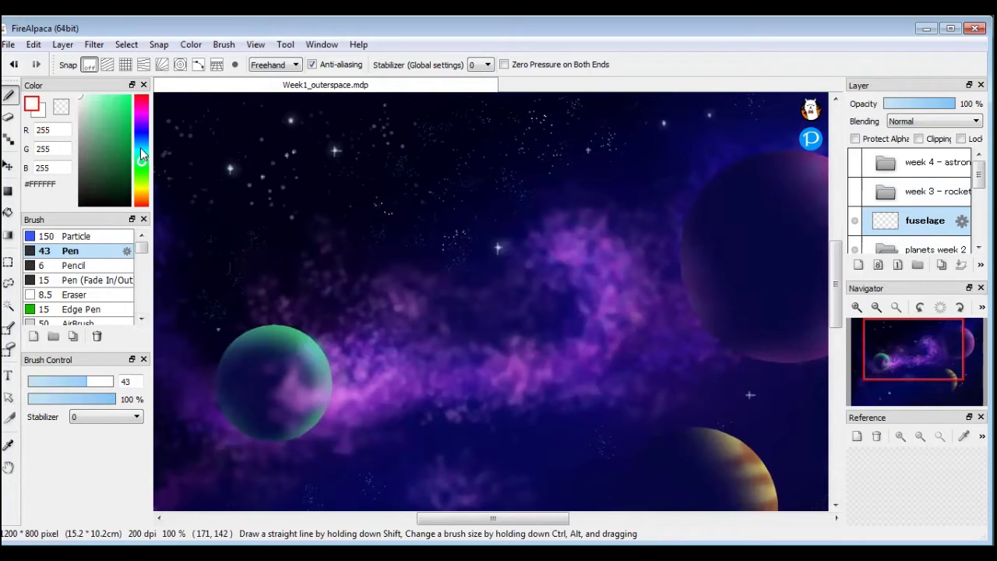
{"action": "left_click", "coordinate": [99, 96]}
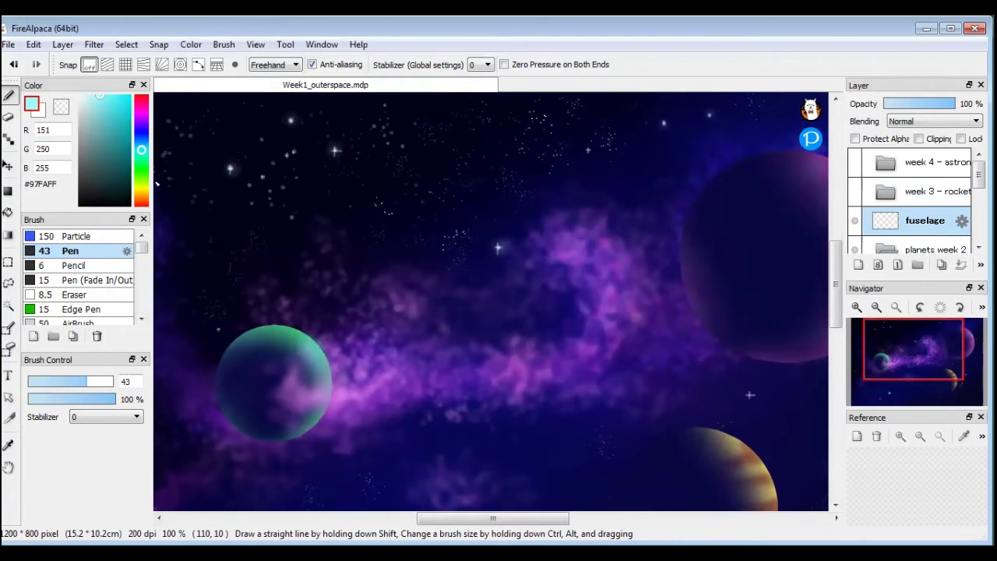
{"action": "left_click", "coordinate": [141, 190]}
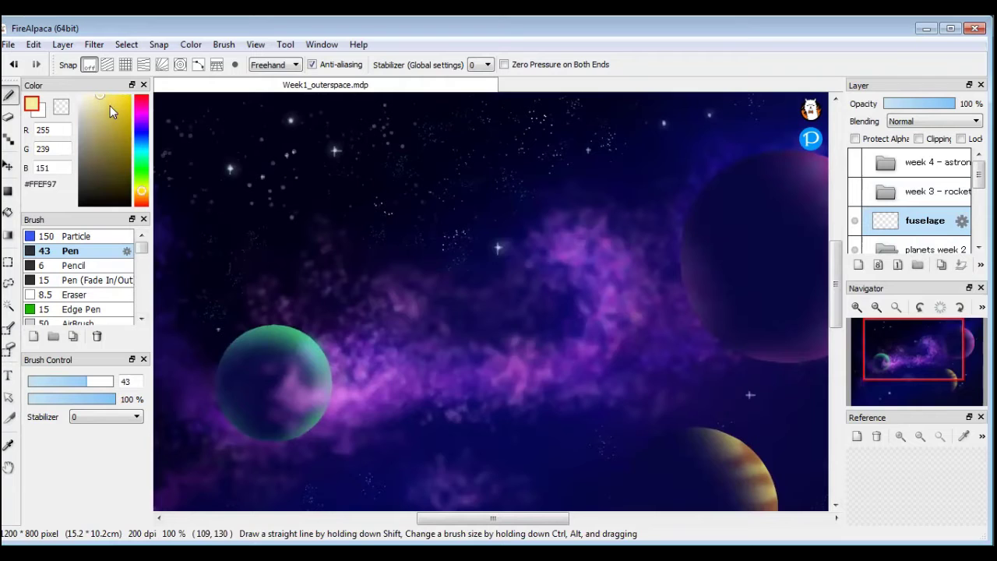
{"action": "left_click_drag", "start_coordinate": [110, 88], "coordinate": [117, 78]}
Switch the brush shape to Ellipse, set Pen size 6, and draw a thin ellipse in the upper sky.
{"action": "left_click", "coordinate": [293, 67]}
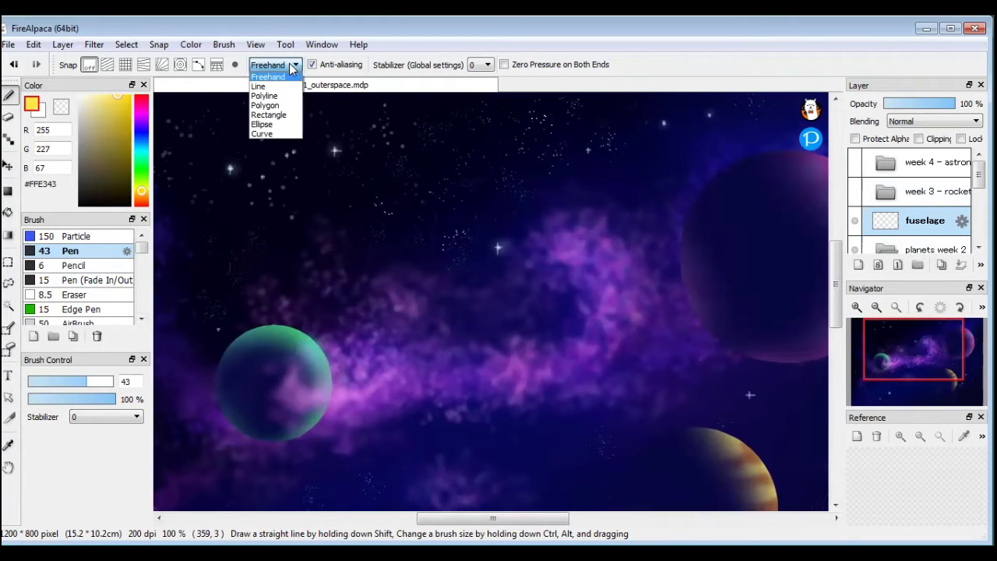
{"action": "left_click", "coordinate": [285, 126]}
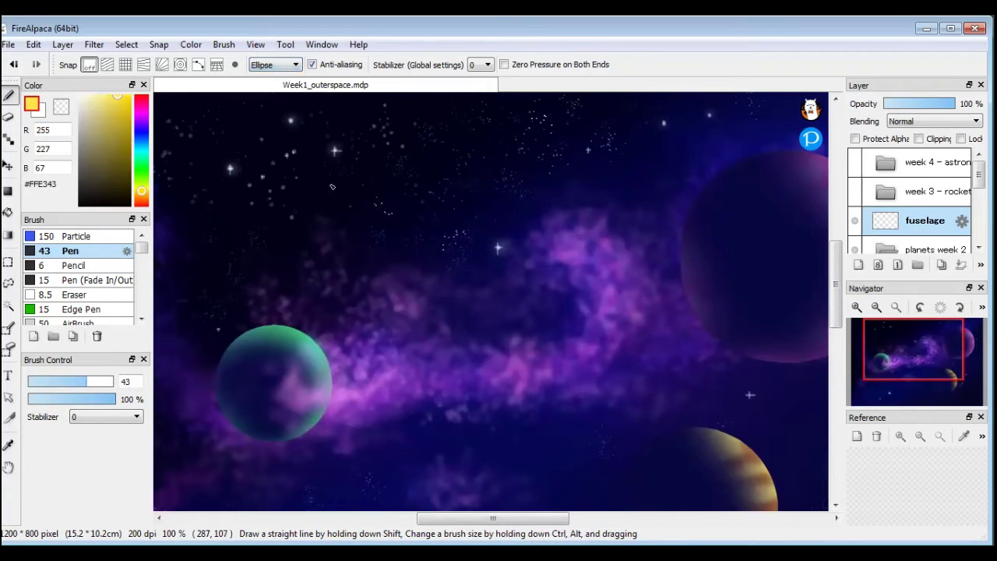
{"action": "left_click_drag", "start_coordinate": [332, 187], "coordinate": [497, 222]}
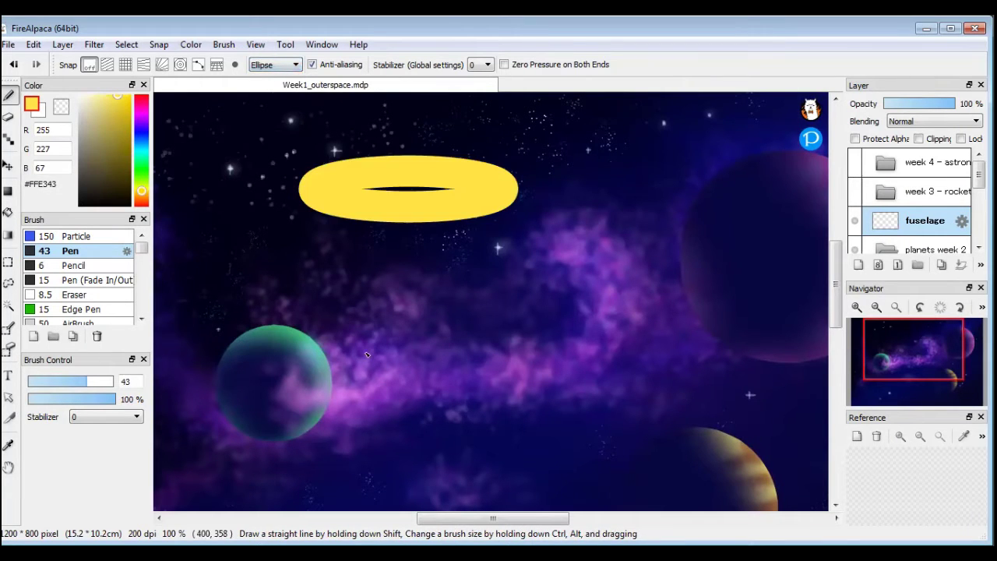
{"action": "key", "text": "ctrl+z"}
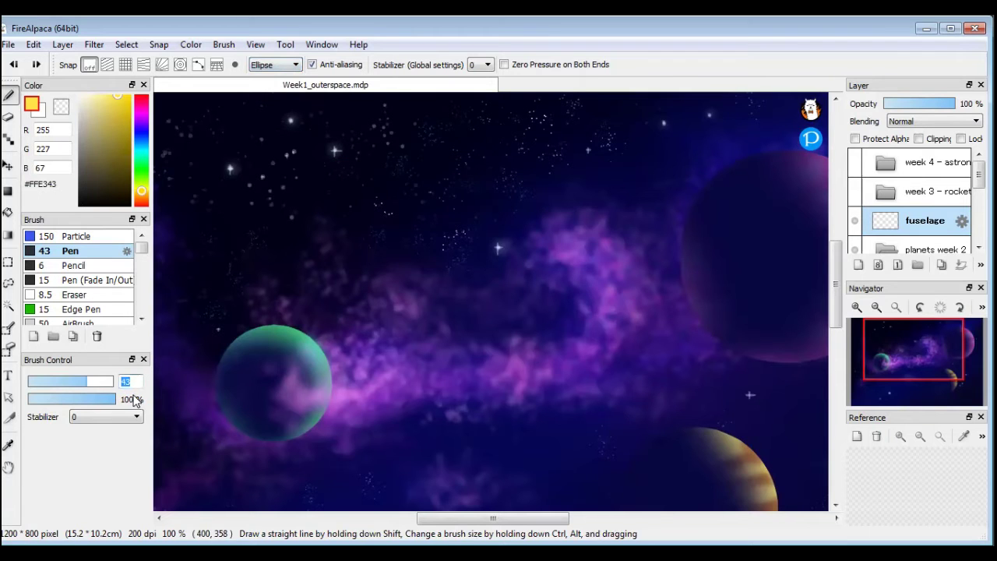
{"action": "type", "text": "6"}
{"action": "left_click_drag", "start_coordinate": [403, 188], "coordinate": [514, 228]}
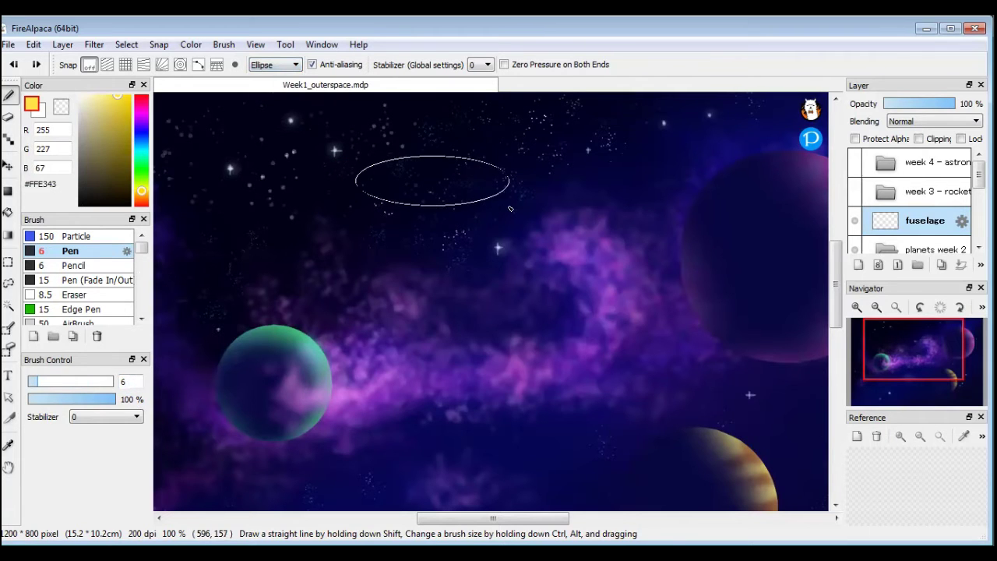
{"action": "left_click", "coordinate": [514, 228]}
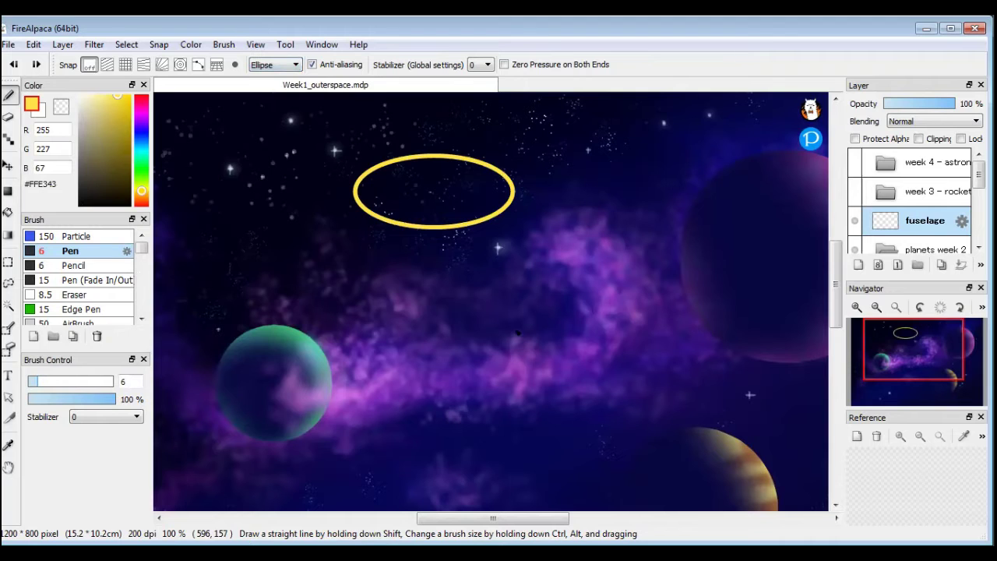
{"action": "key", "text": "ctrl+z"}
{"action": "left_click_drag", "start_coordinate": [370, 155], "coordinate": [529, 201]}
{"action": "left_click", "coordinate": [529, 201]}
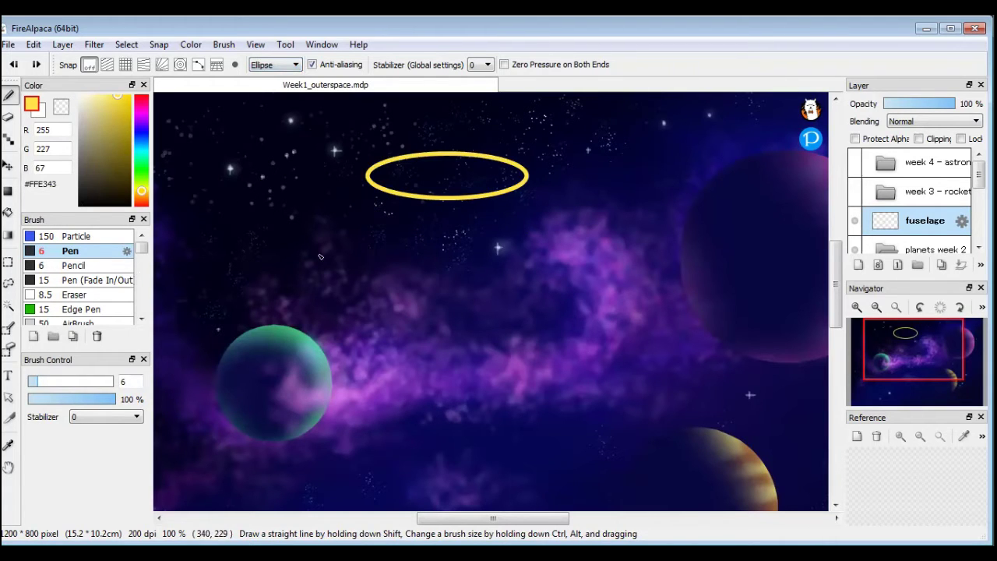
Duplicate the fuselage layer and move the copied ellipse down over the nebula, checking against the rocket.
{"action": "left_click", "coordinate": [942, 265]}
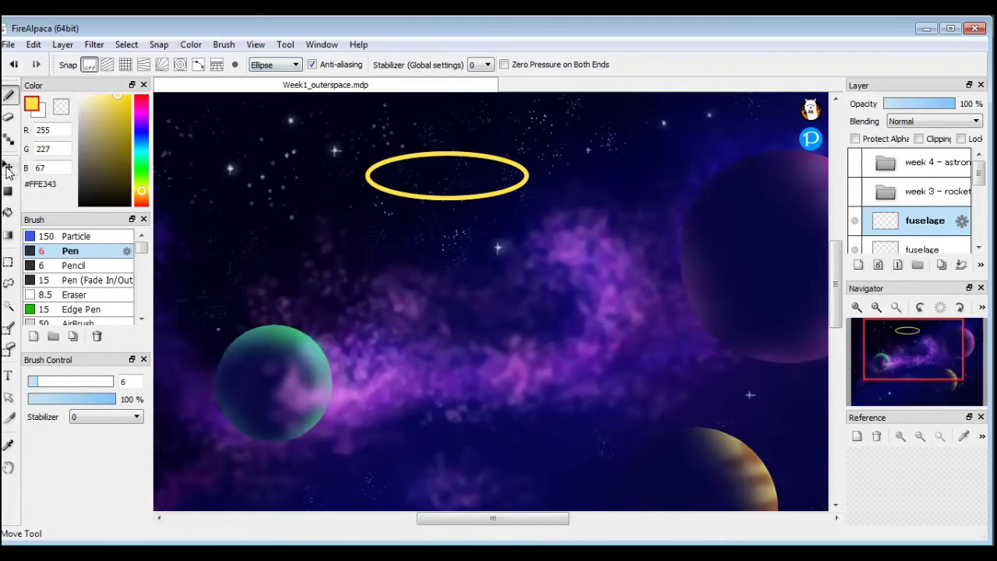
{"action": "left_click", "coordinate": [7, 166]}
{"action": "left_click_drag", "start_coordinate": [517, 209], "coordinate": [521, 371]}
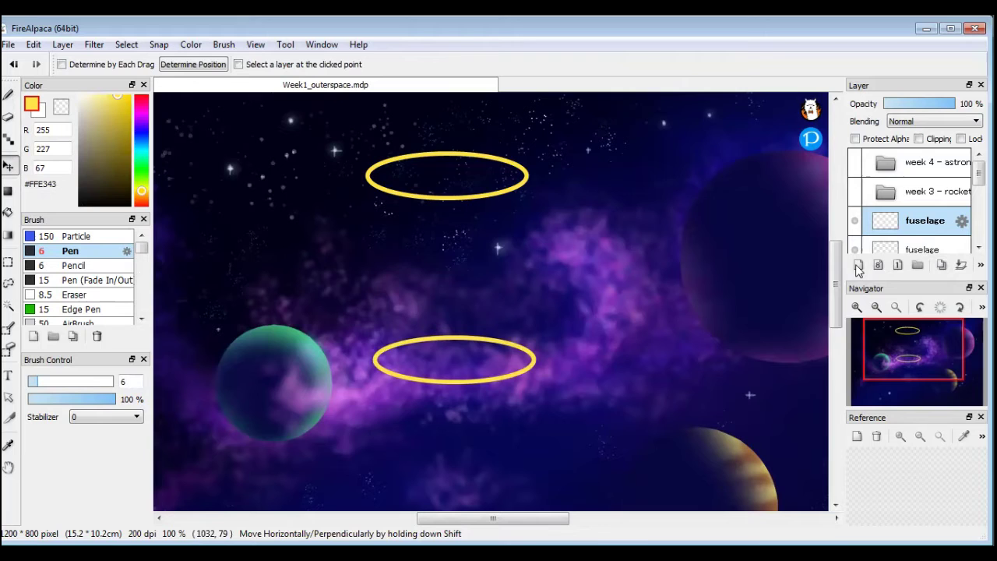
{"action": "left_click", "coordinate": [854, 191]}
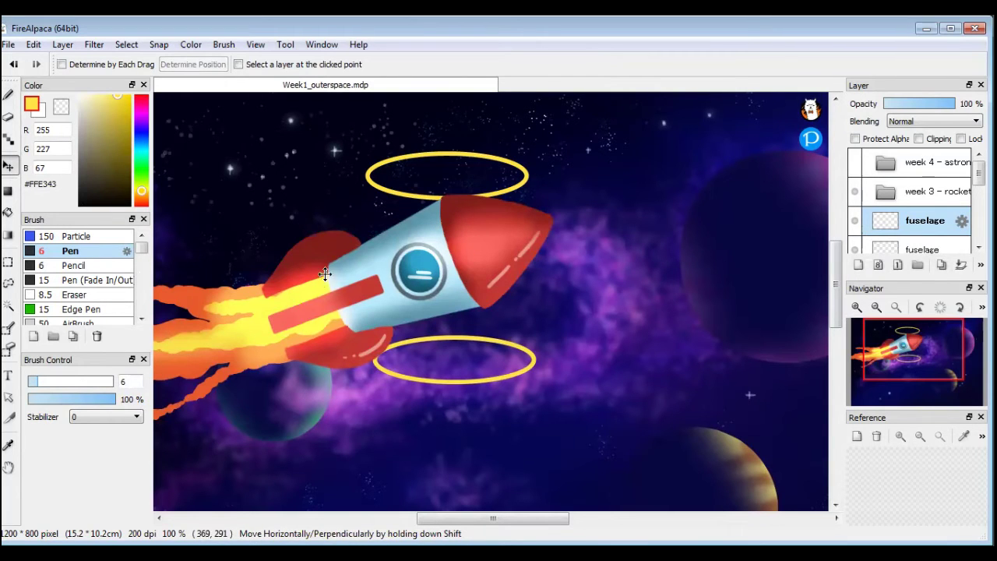
{"action": "left_click", "coordinate": [855, 191]}
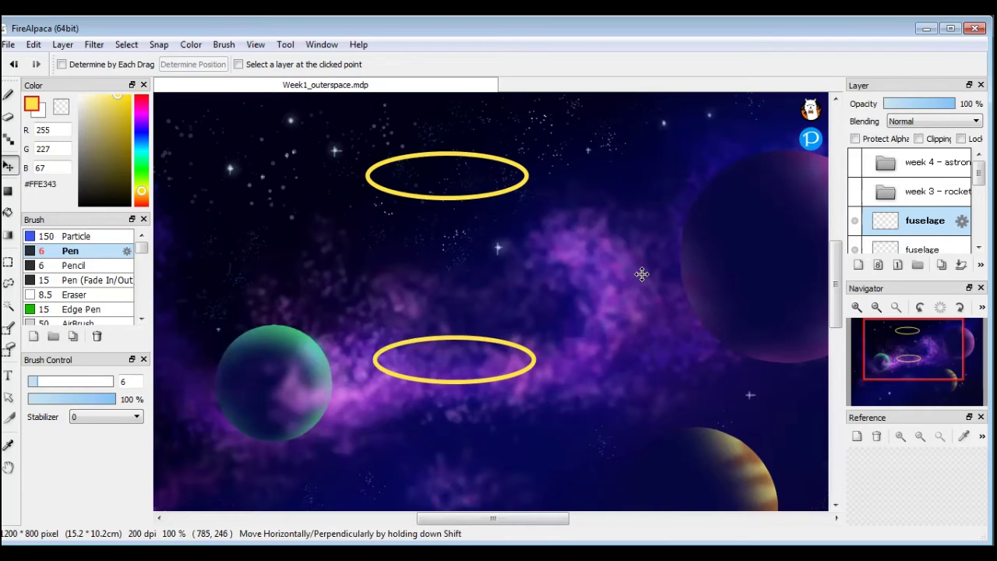
Shrink the lower ellipse with Ctrl+T transform so it is narrower than the upper one.
{"action": "key", "text": "ctrl+t"}
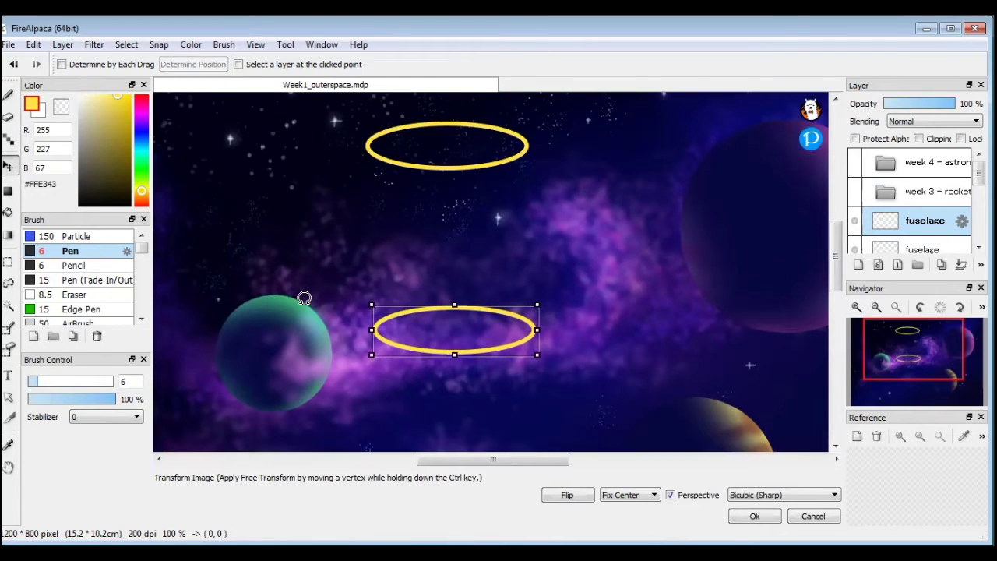
{"action": "left_click", "coordinate": [126, 45]}
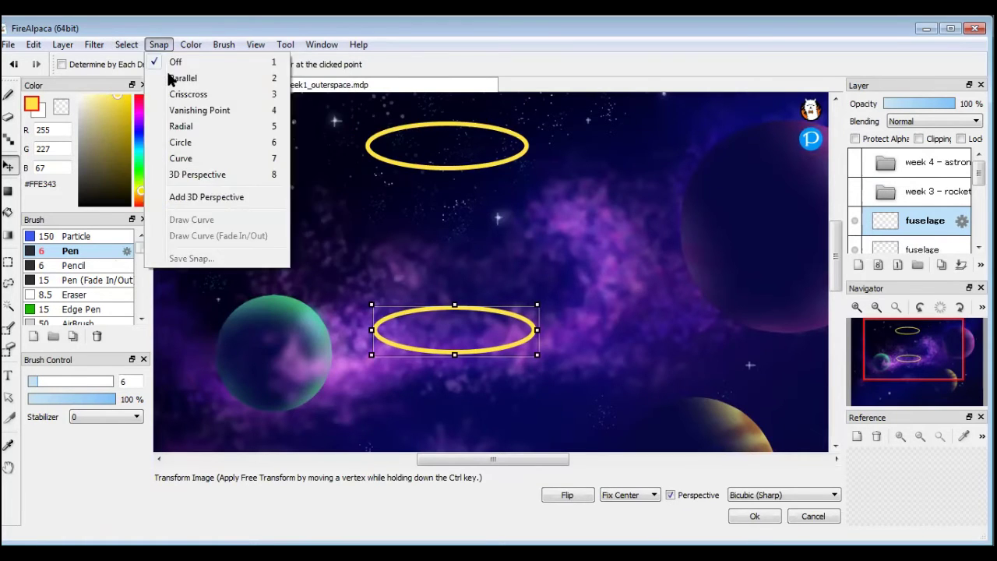
{"action": "mouse_move", "coordinate": [191, 45]}
{"action": "left_click", "coordinate": [537, 307]}
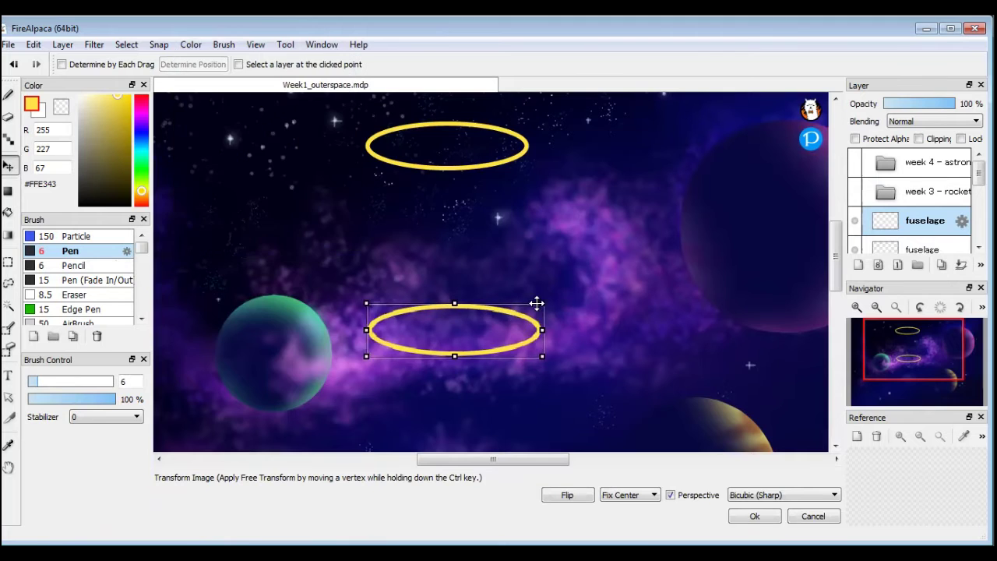
{"action": "left_click_drag", "start_coordinate": [538, 306], "coordinate": [488, 329]}
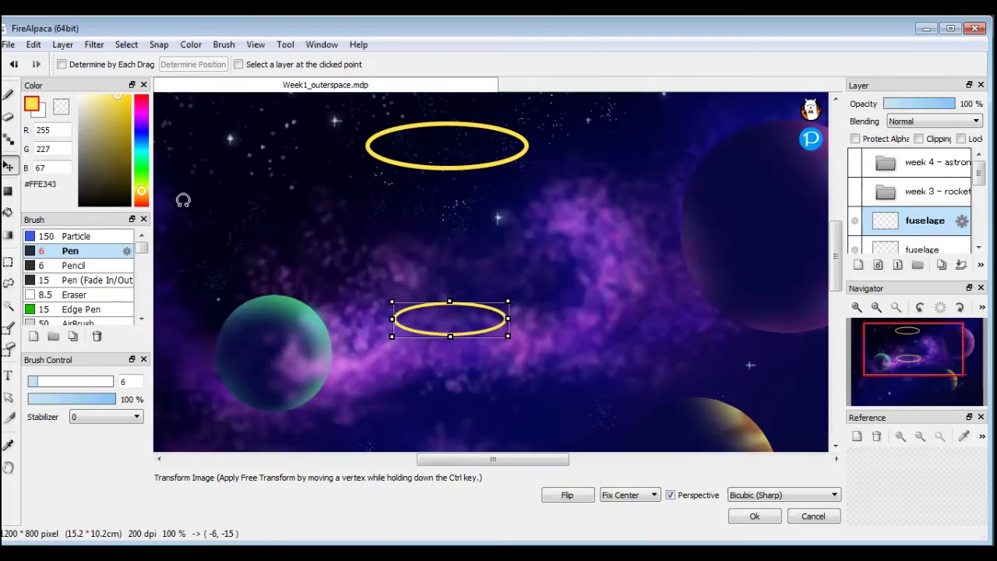
{"action": "left_click", "coordinate": [7, 96]}
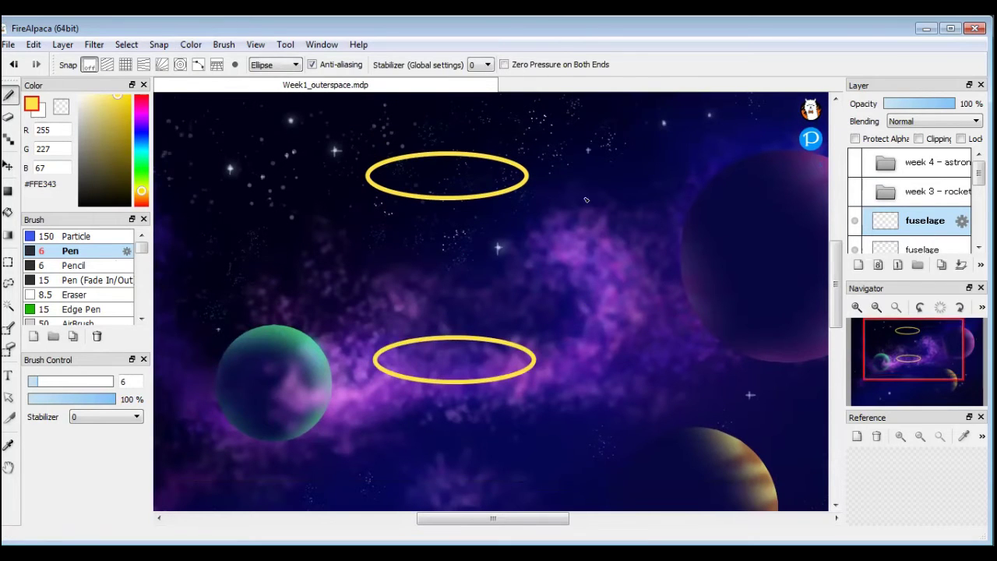
{"action": "key", "text": "ctrl+t"}
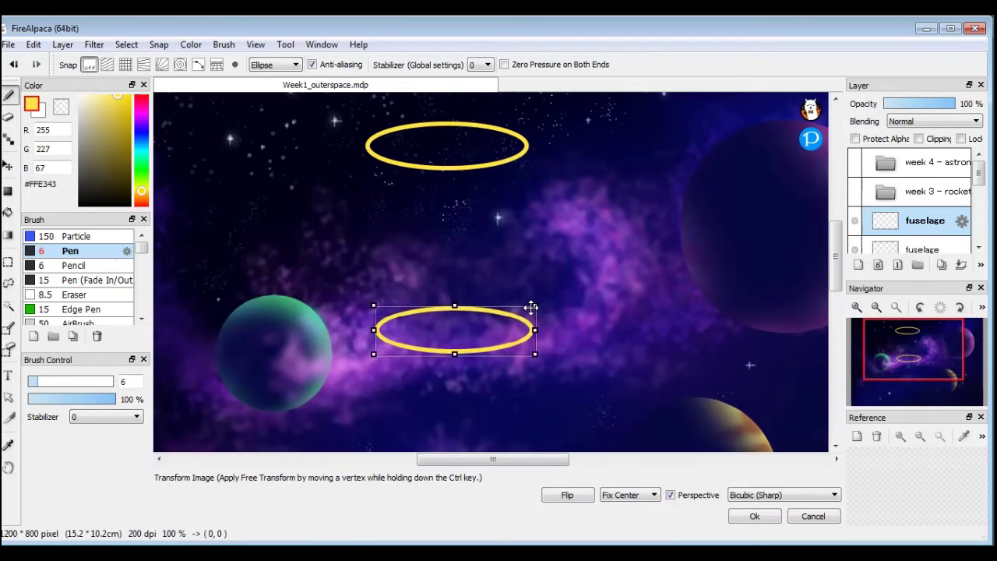
{"action": "left_click_drag", "start_coordinate": [537, 305], "coordinate": [516, 315]}
{"action": "key", "text": "Return"}
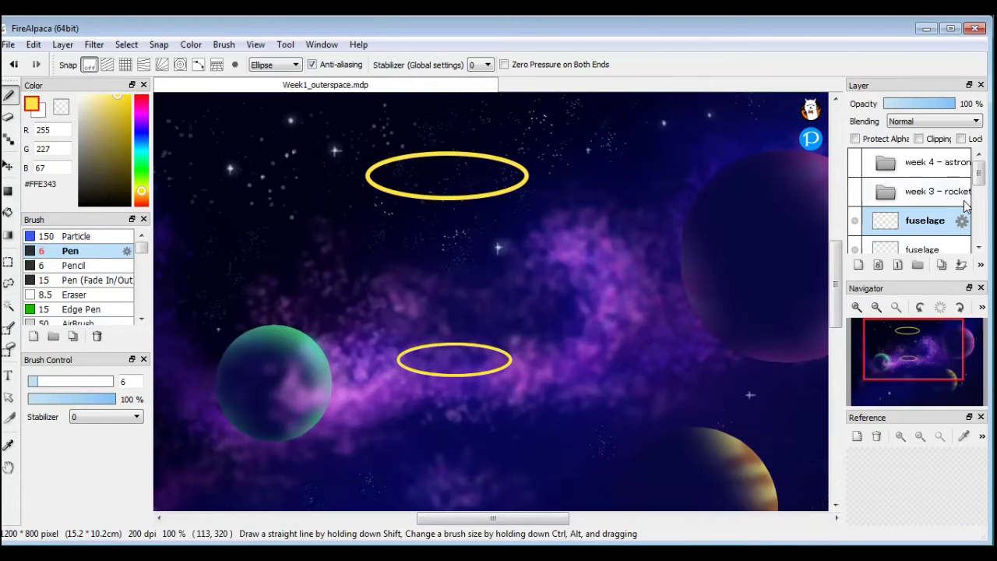
On a new layer, switch the brush shape to Line and draw a vertical line through both ellipse centres.
{"action": "scroll", "coordinate": [911, 203], "scroll_direction": "down", "scroll_amount": 1}
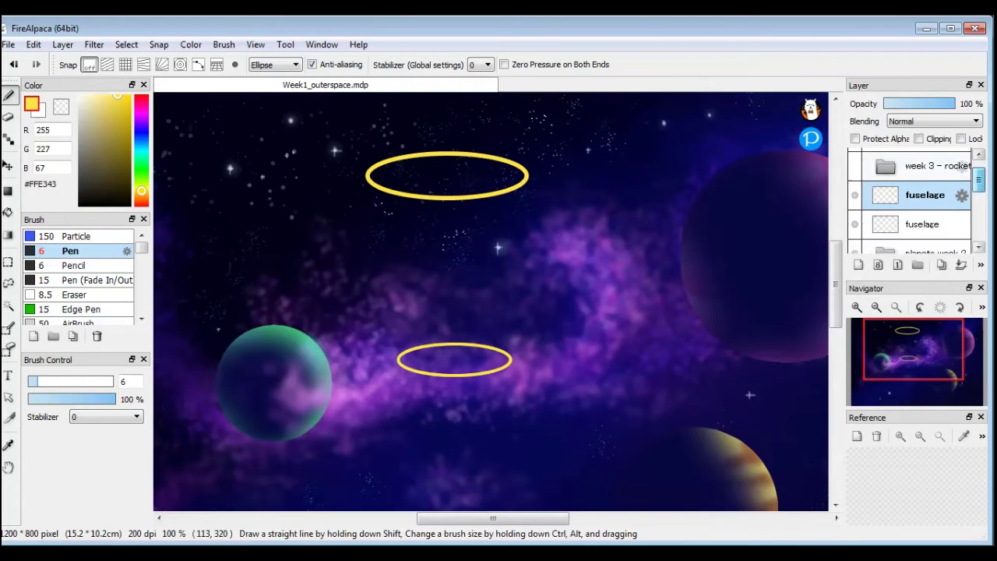
{"action": "left_click", "coordinate": [859, 266]}
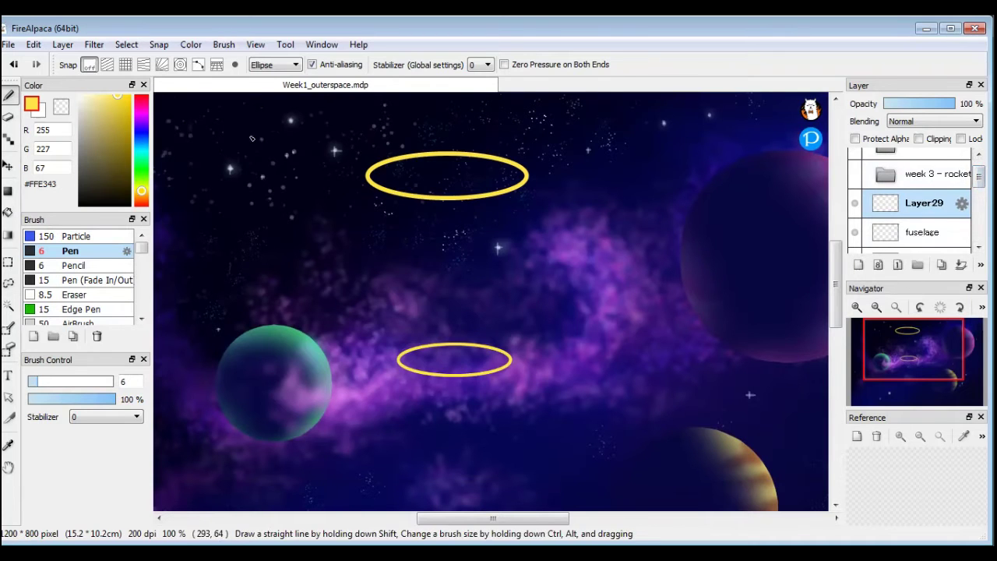
{"action": "left_click", "coordinate": [289, 66]}
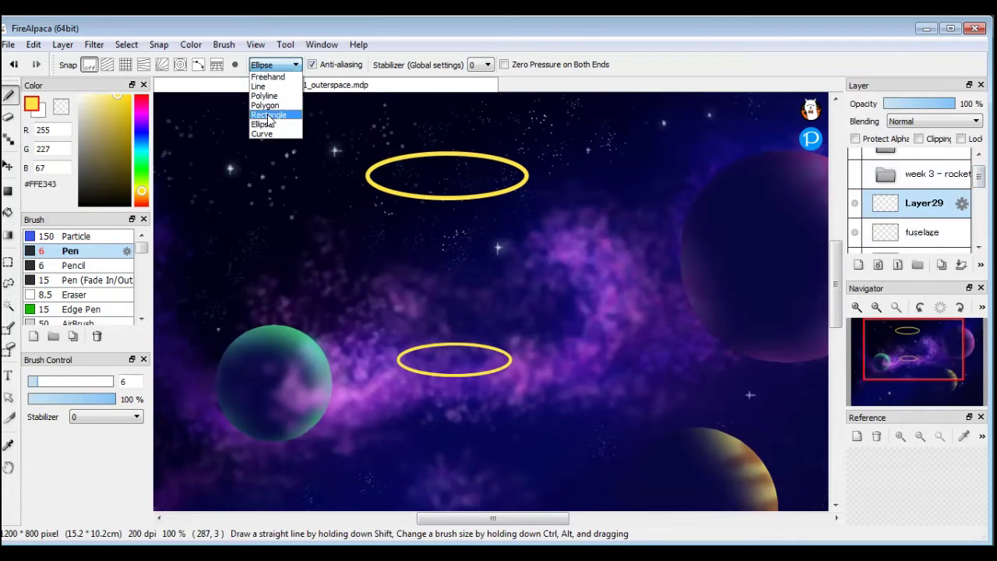
{"action": "left_click", "coordinate": [264, 86]}
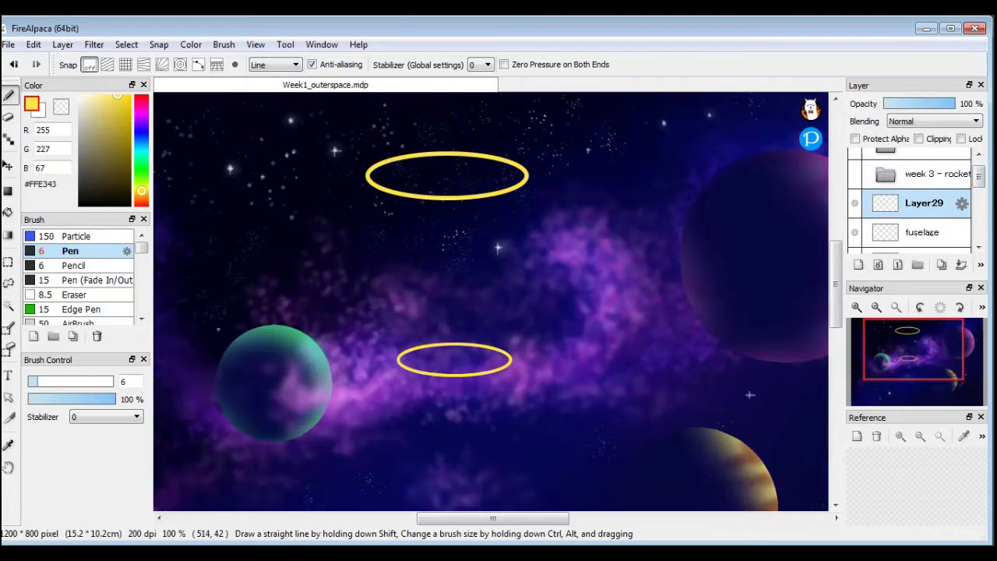
{"action": "left_click_drag", "start_coordinate": [450, 119], "coordinate": [451, 430]}
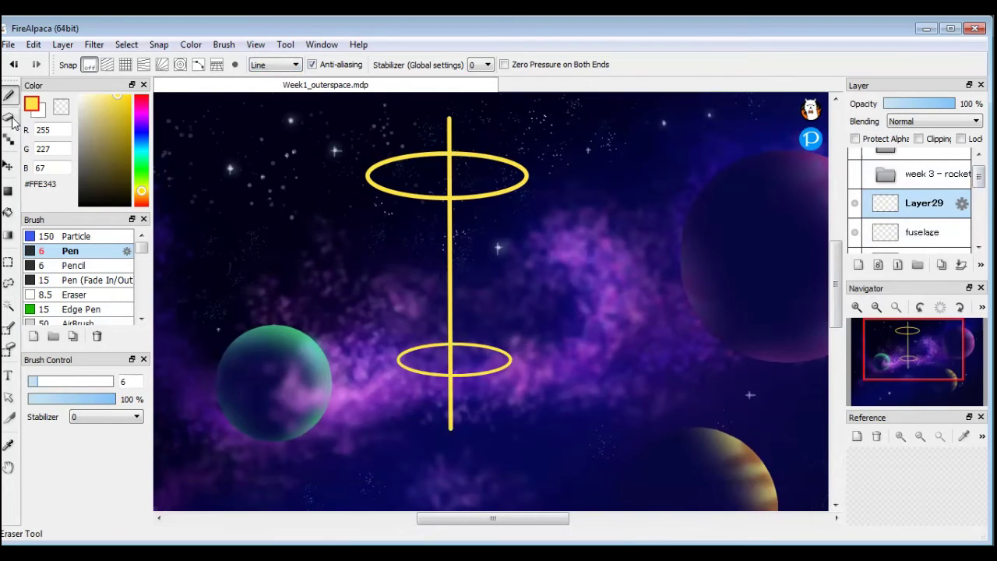
Centre the bottom ellipse on the vertical line with Ctrl+T.
{"action": "left_click", "coordinate": [9, 168]}
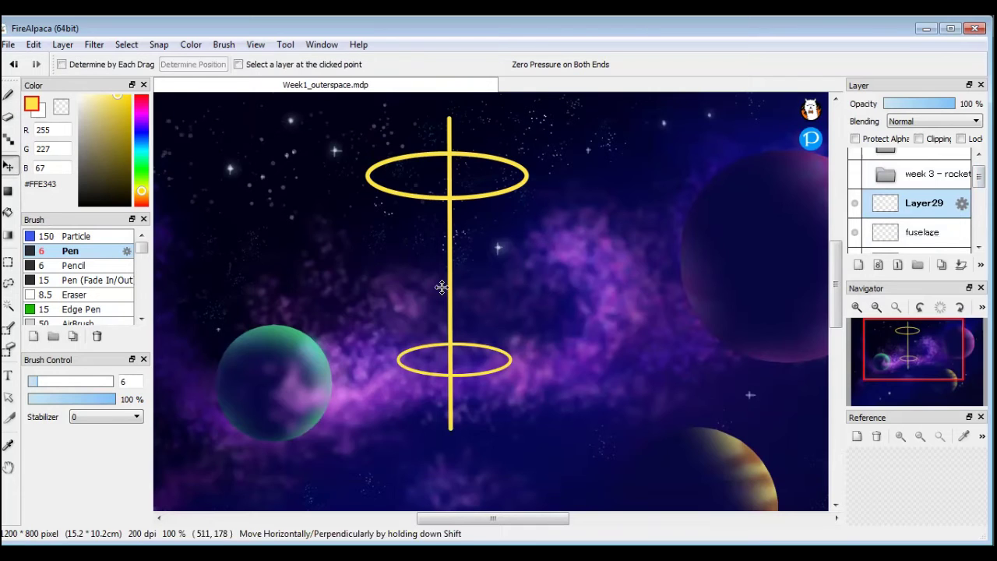
{"action": "left_click", "coordinate": [958, 232]}
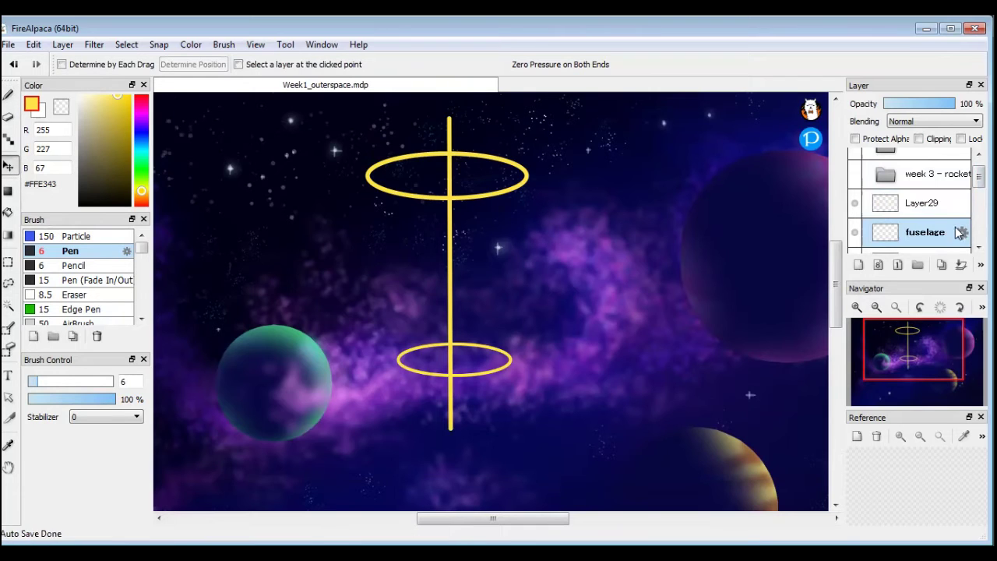
{"action": "left_click", "coordinate": [499, 187]}
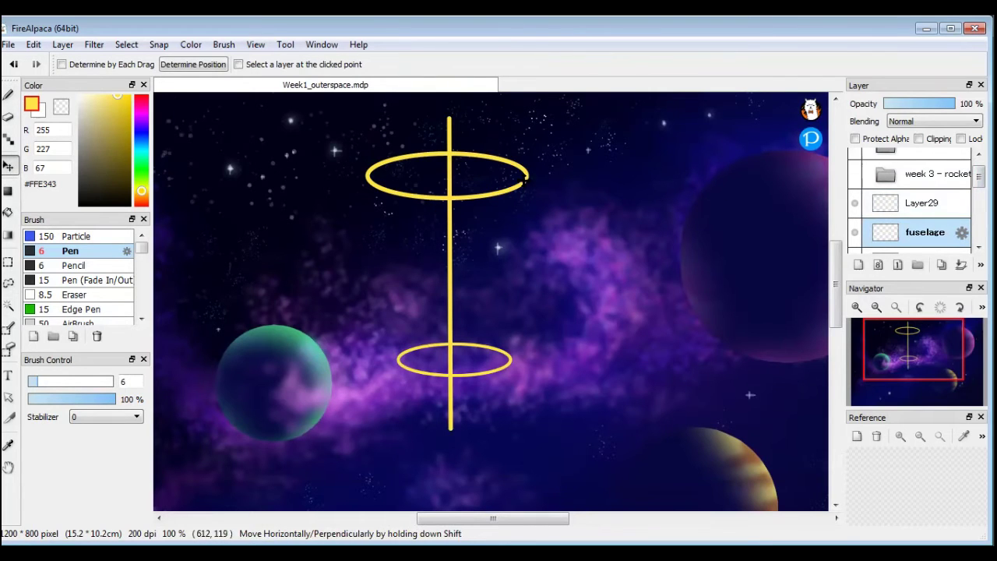
{"action": "key", "text": "Return"}
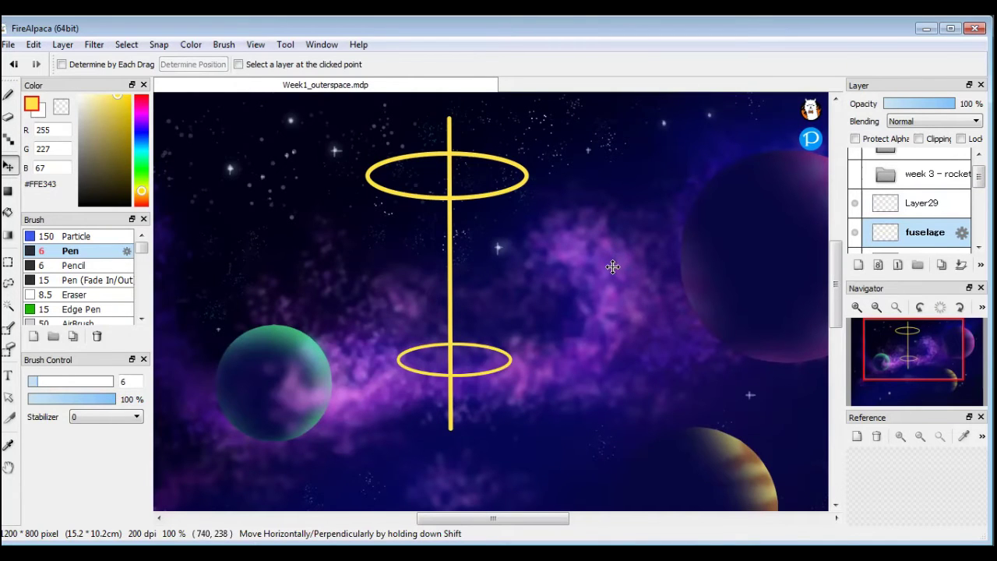
{"action": "key", "text": "ctrl"}
{"action": "key", "text": "ctrl+t"}
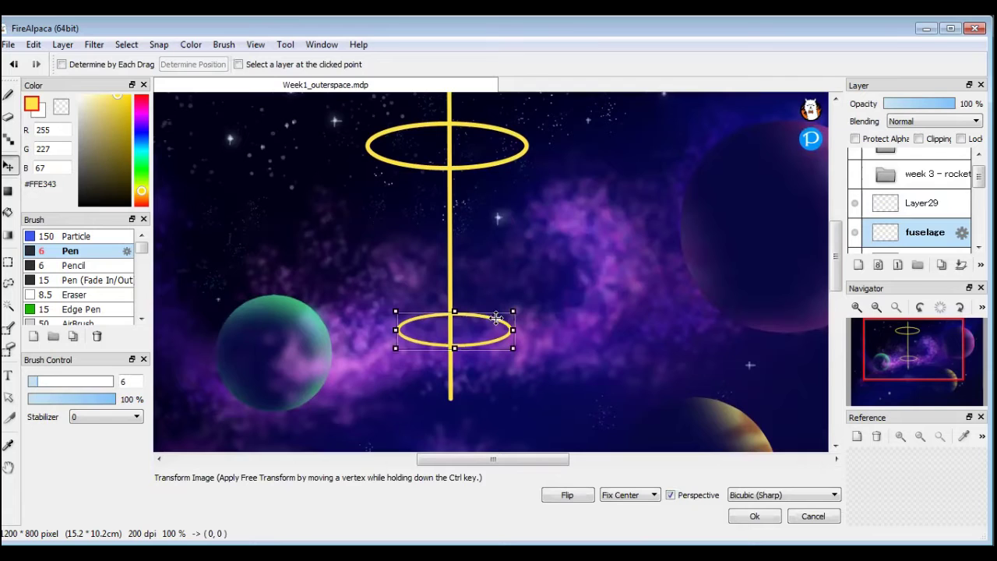
{"action": "left_click_drag", "start_coordinate": [496, 317], "coordinate": [519, 317]}
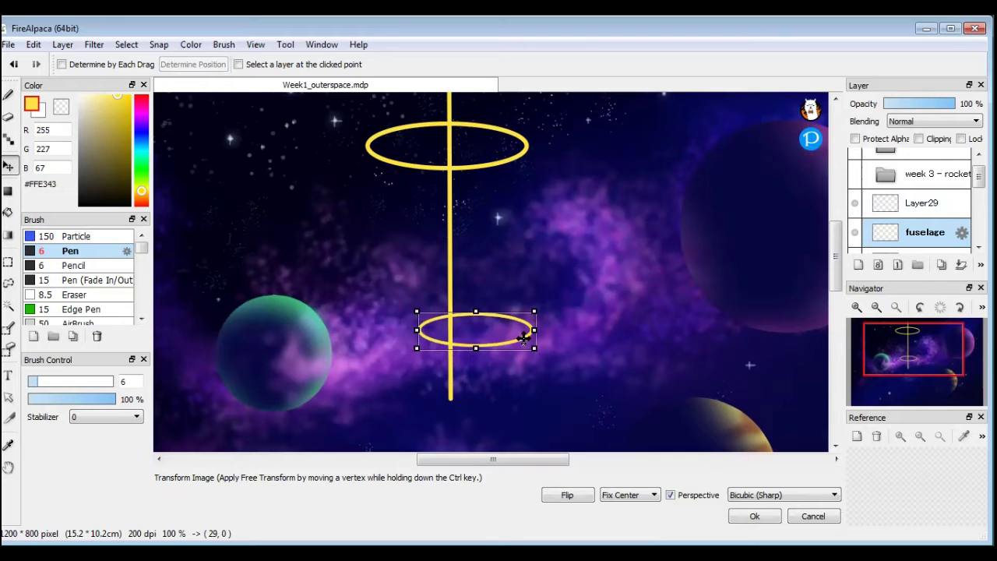
{"action": "left_click_drag", "start_coordinate": [520, 337], "coordinate": [496, 334]}
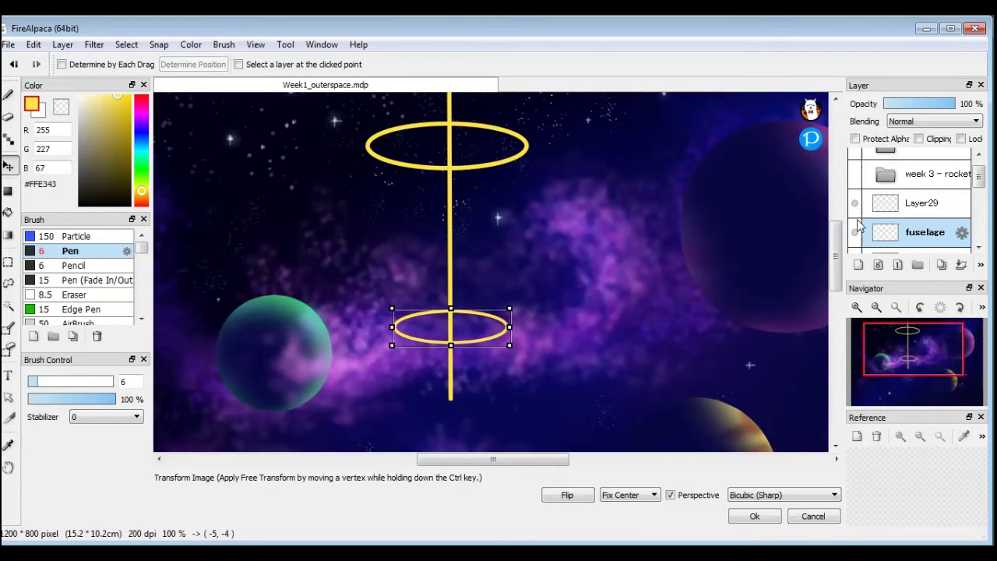
{"action": "left_click", "coordinate": [936, 202]}
Shift the top ellipse slightly right to centre it on the line.
{"action": "scroll", "coordinate": [924, 222], "scroll_direction": "down", "scroll_amount": 1}
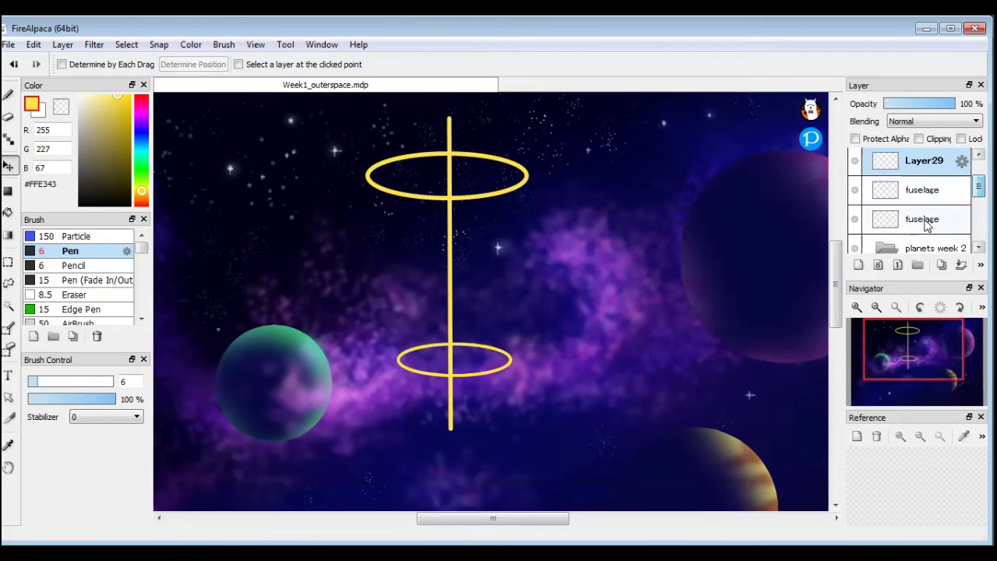
{"action": "left_click", "coordinate": [927, 220]}
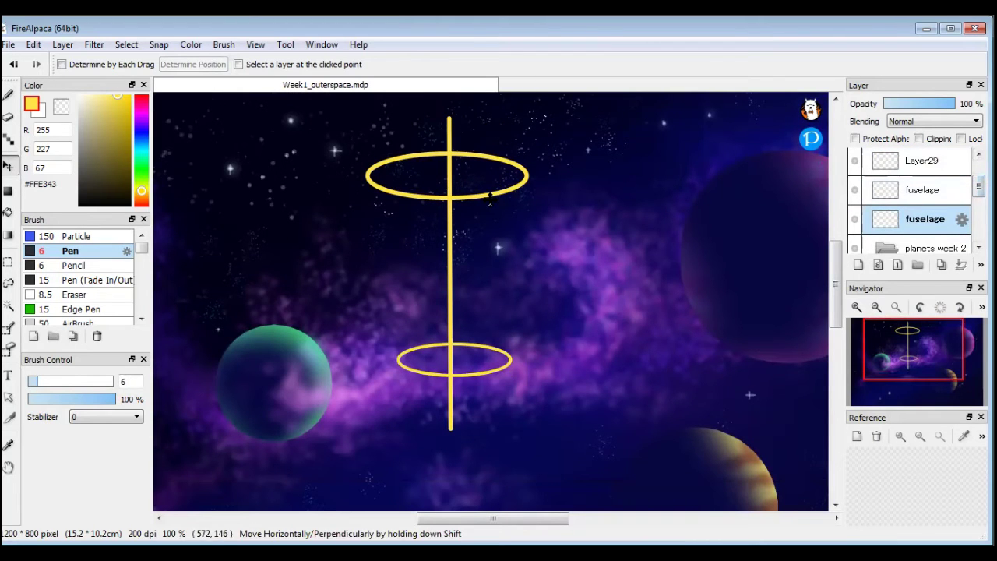
{"action": "key", "text": "ctrl+t"}
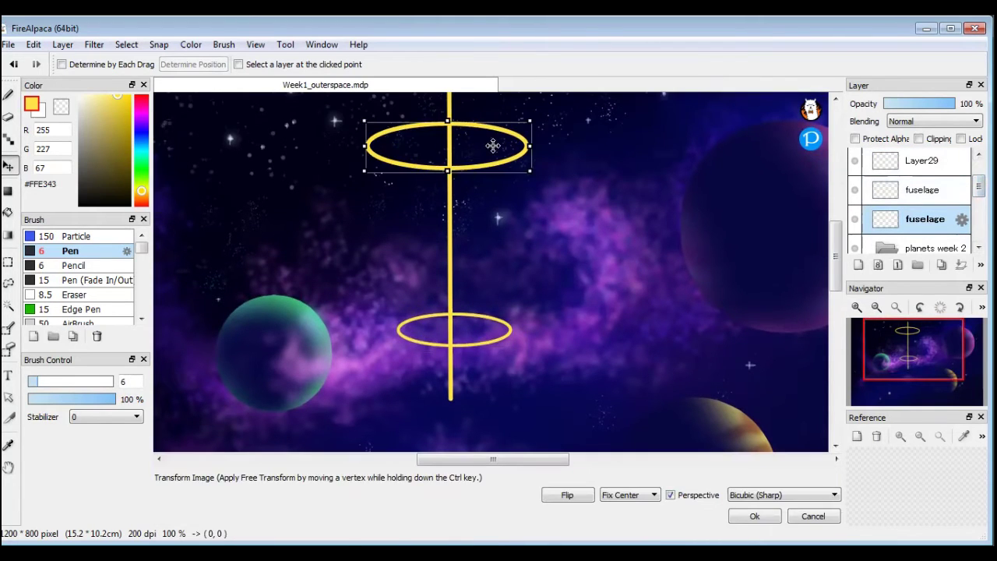
{"action": "left_click_drag", "start_coordinate": [492, 127], "coordinate": [494, 126]}
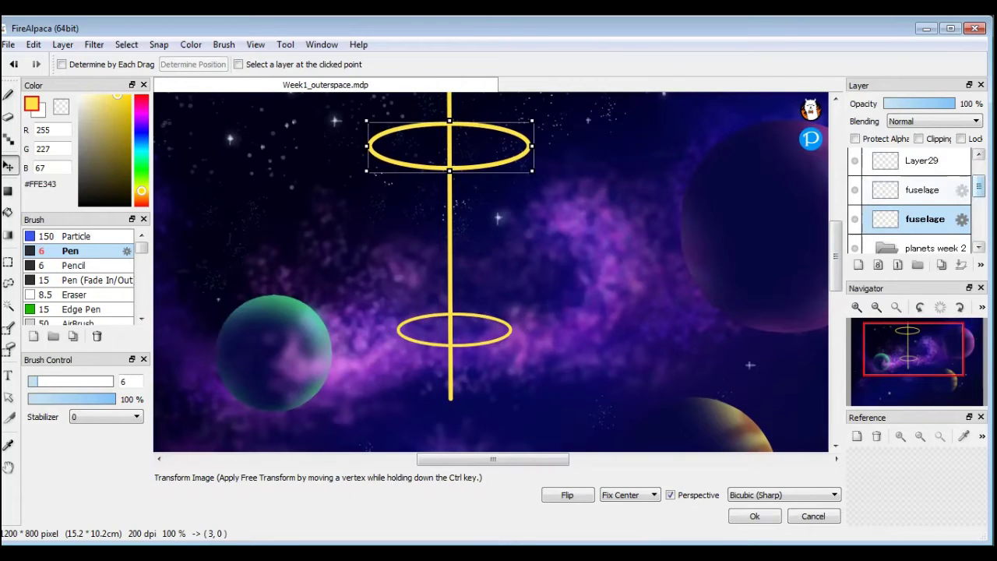
{"action": "scroll", "coordinate": [927, 203], "scroll_direction": "up", "scroll_amount": 1}
{"action": "left_click", "coordinate": [929, 199]}
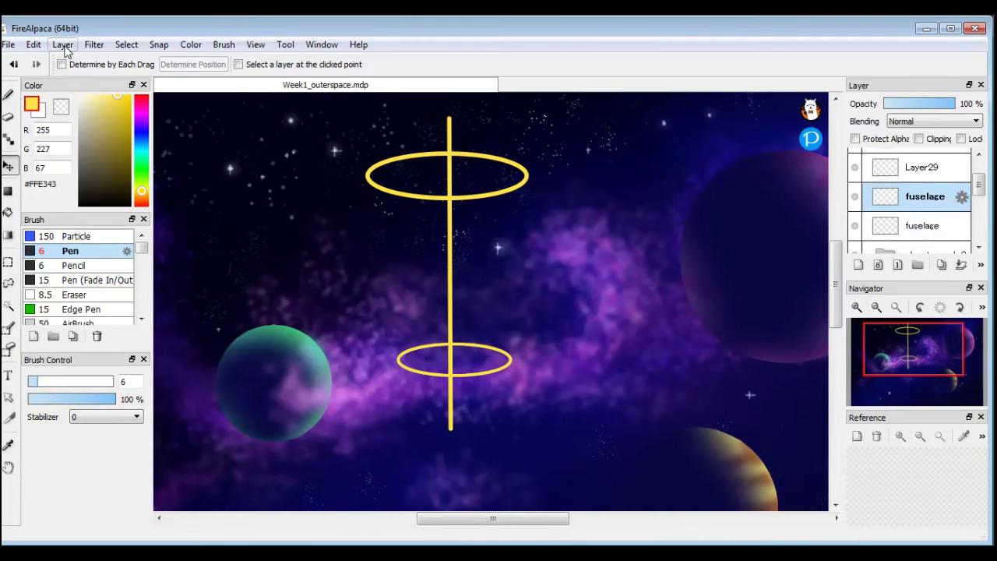
Merge the two ellipse layers into one fuselage layer with Layer > Merge Down.
{"action": "left_click", "coordinate": [63, 46]}
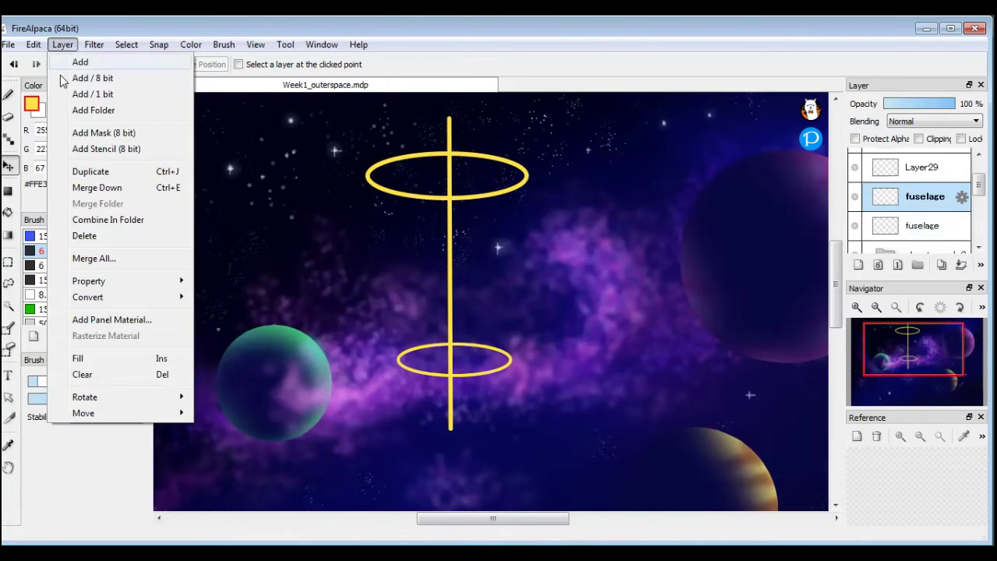
{"action": "left_click", "coordinate": [133, 189]}
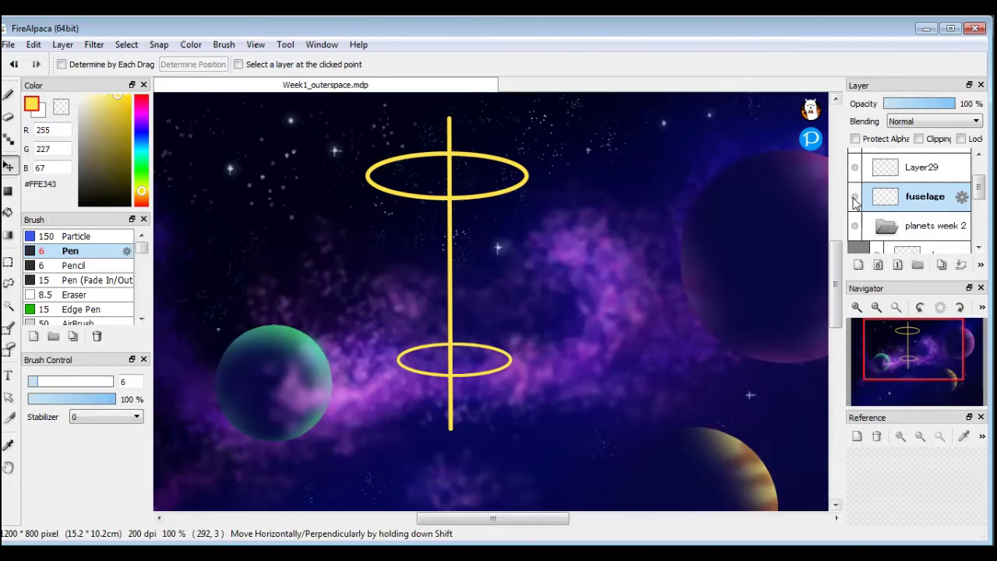
{"action": "left_click", "coordinate": [854, 199]}
{"action": "left_click", "coordinate": [855, 199]}
{"action": "left_click", "coordinate": [855, 199]}
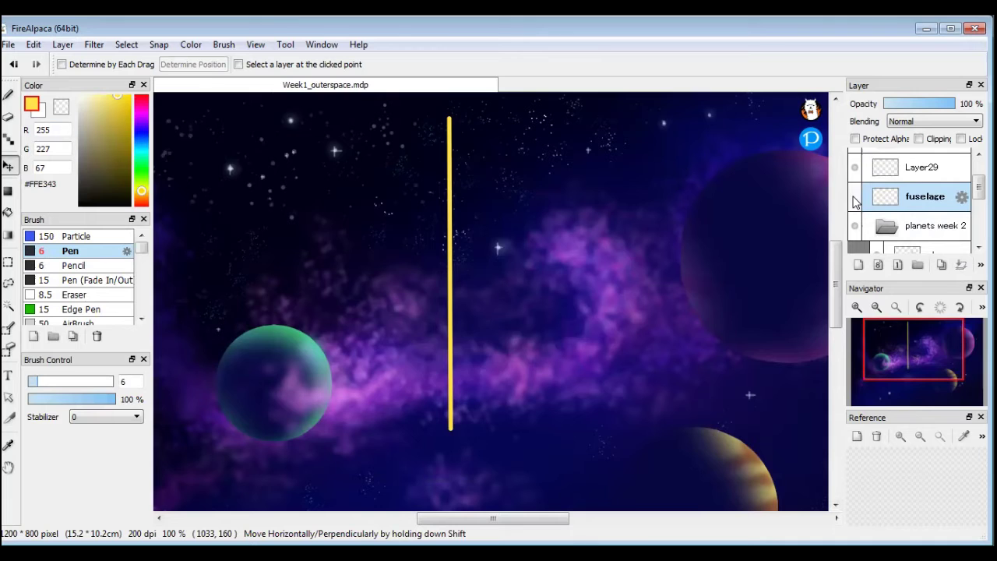
{"action": "left_click", "coordinate": [854, 199]}
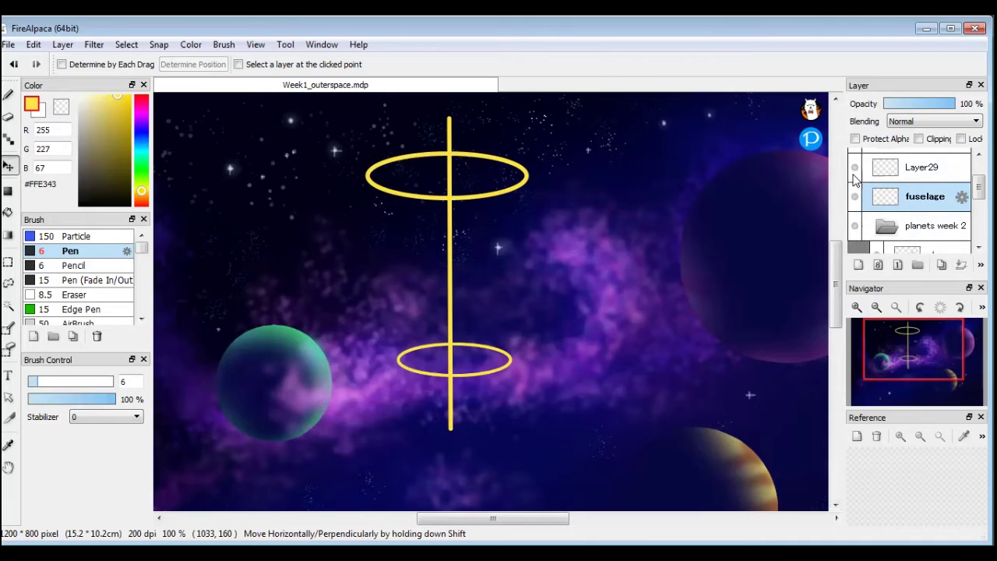
Rename the vertical line's layer to 'centerline'.
{"action": "double_click", "coordinate": [931, 168]}
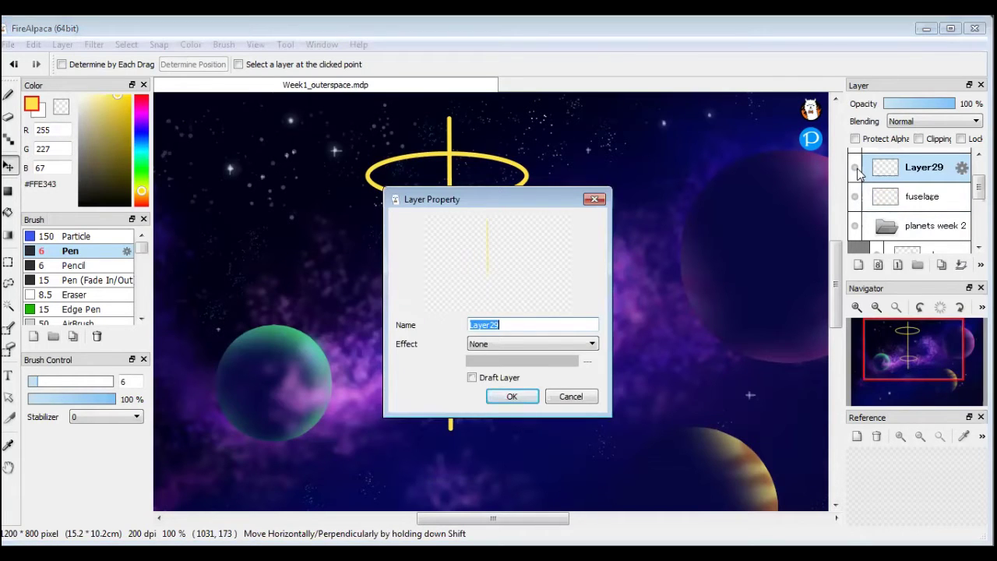
{"action": "type", "text": "centerline"}
{"action": "key", "text": "Return"}
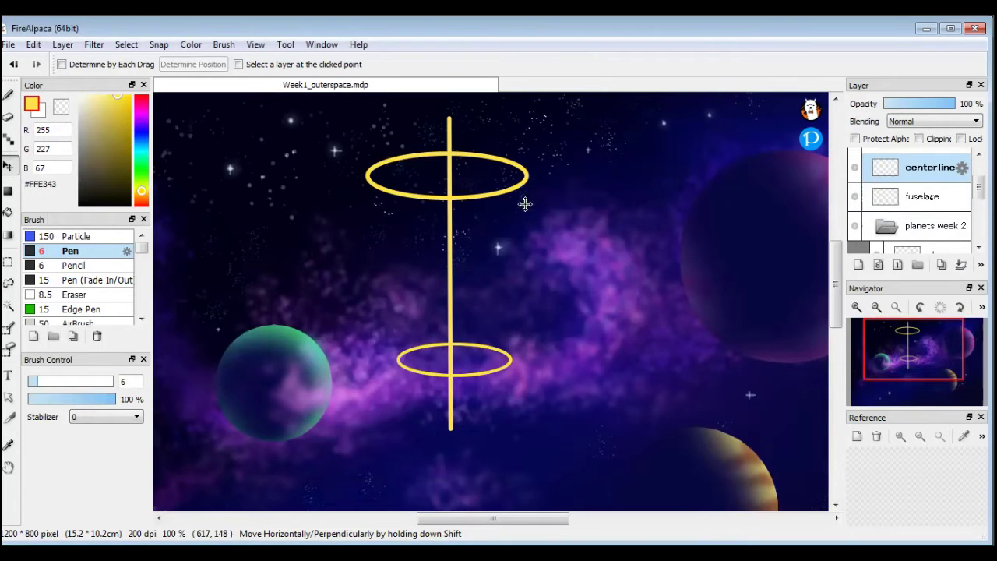
{"action": "left_click_drag", "start_coordinate": [838, 282], "coordinate": [838, 279]}
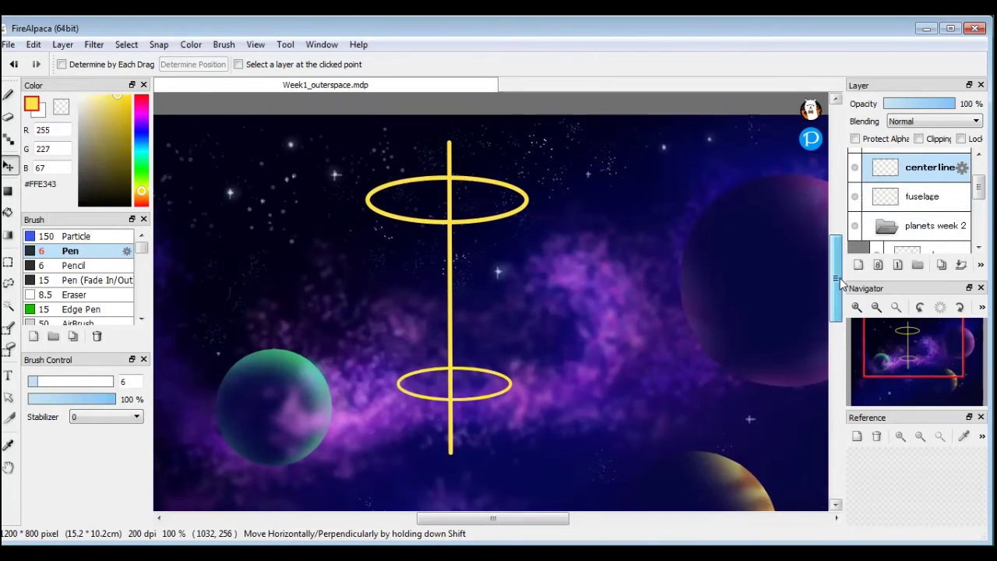
Move both ellipses lower down the centerline, fine-tuning with arrow-key nudges.
{"action": "left_click", "coordinate": [922, 200]}
{"action": "left_click_drag", "start_coordinate": [449, 256], "coordinate": [447, 282]}
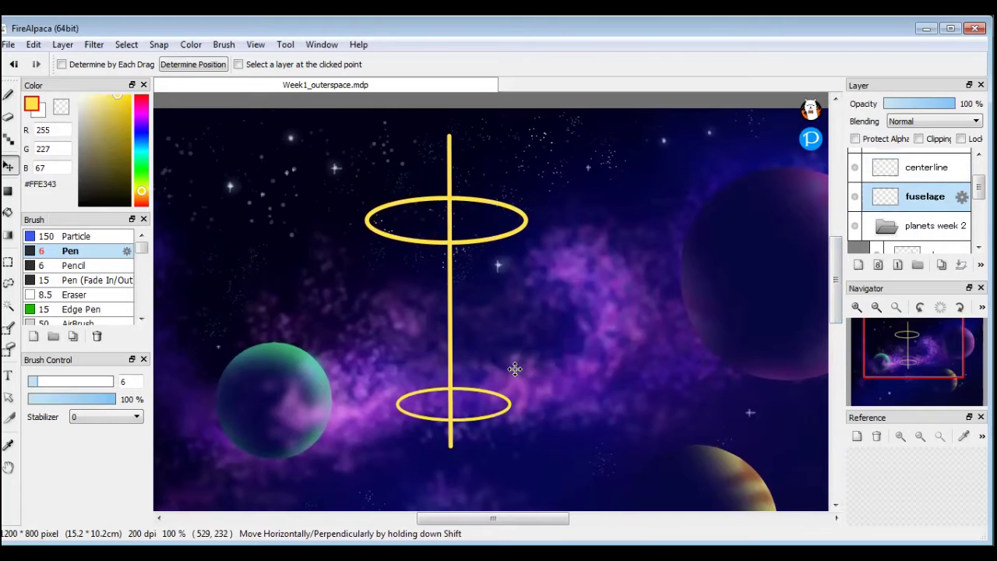
{"action": "key", "text": "ctrl+t"}
{"action": "key", "text": "Right"}
{"action": "key", "text": "Right"}
{"action": "key", "text": "Right"}
{"action": "key", "text": "Right"}
{"action": "key", "text": "Down"}
{"action": "key", "text": "Down"}
{"action": "key", "text": "Down"}
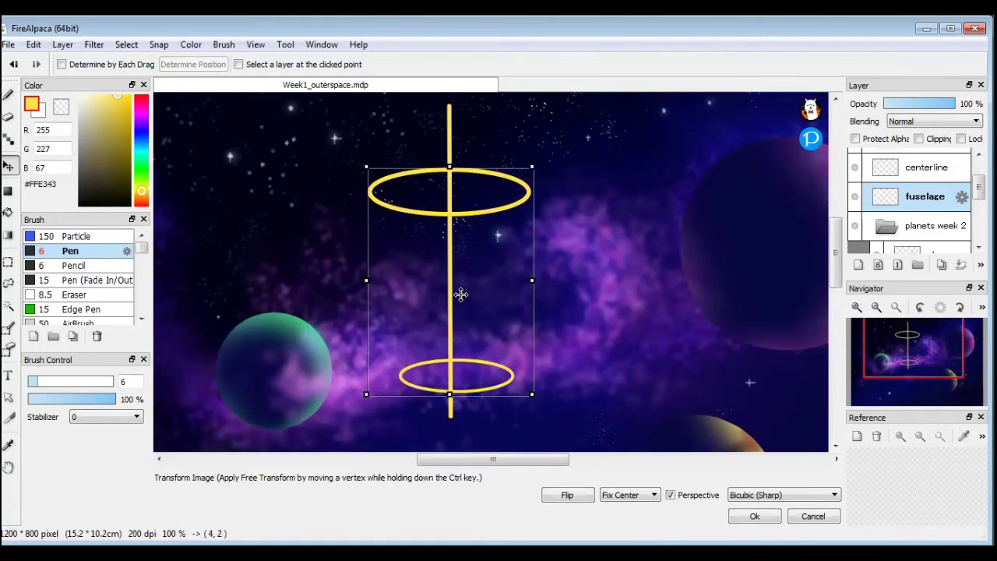
{"action": "key", "text": "Left"}
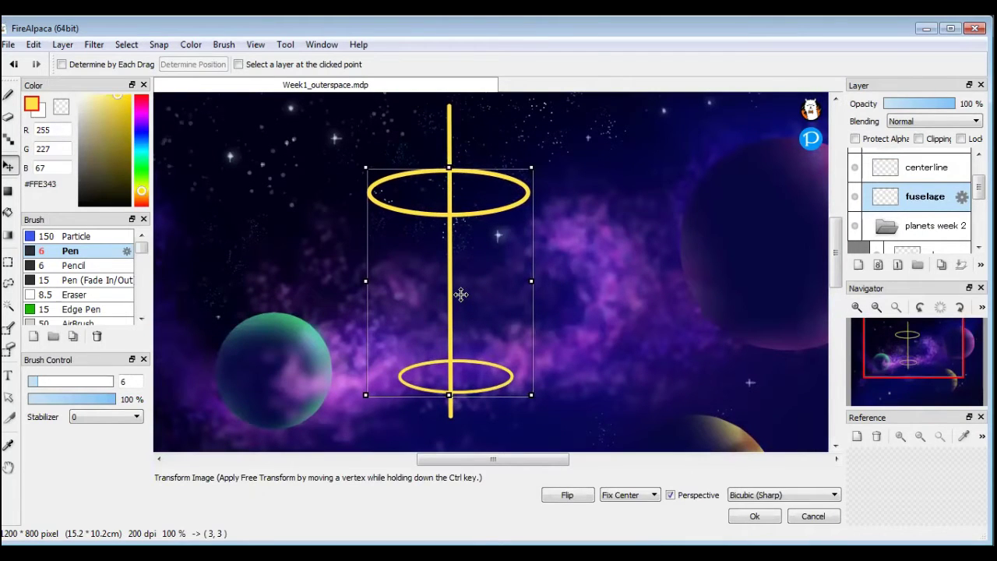
{"action": "key", "text": "Return"}
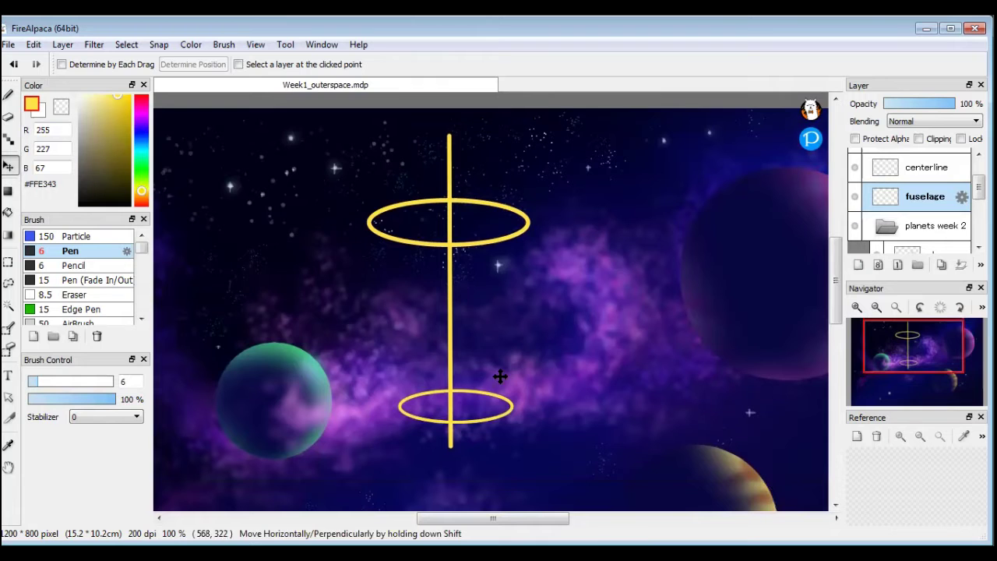
Check alignment by rotating the view, nudge the ellipses two pixels left, and return to the Pen.
{"action": "key", "text": "ctrl+Left"}
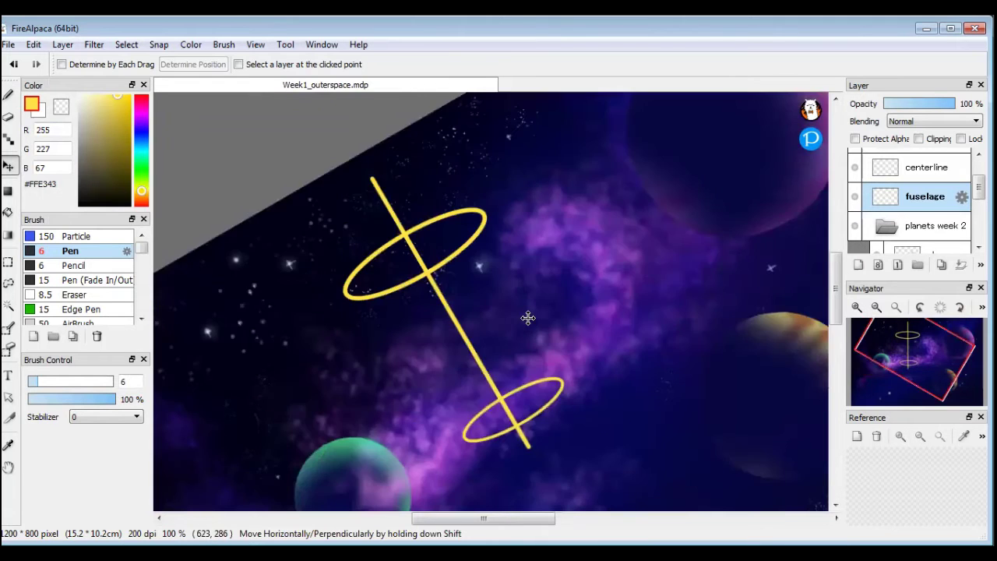
{"action": "key", "text": "ctrl+Right"}
{"action": "left_click_drag", "start_coordinate": [509, 232], "coordinate": [508, 239]}
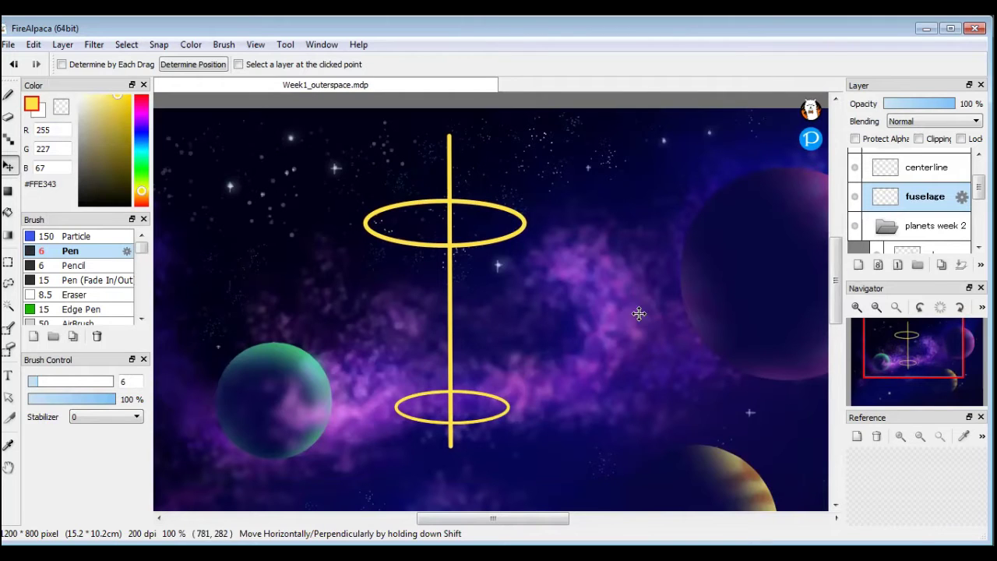
{"action": "key", "text": "b"}
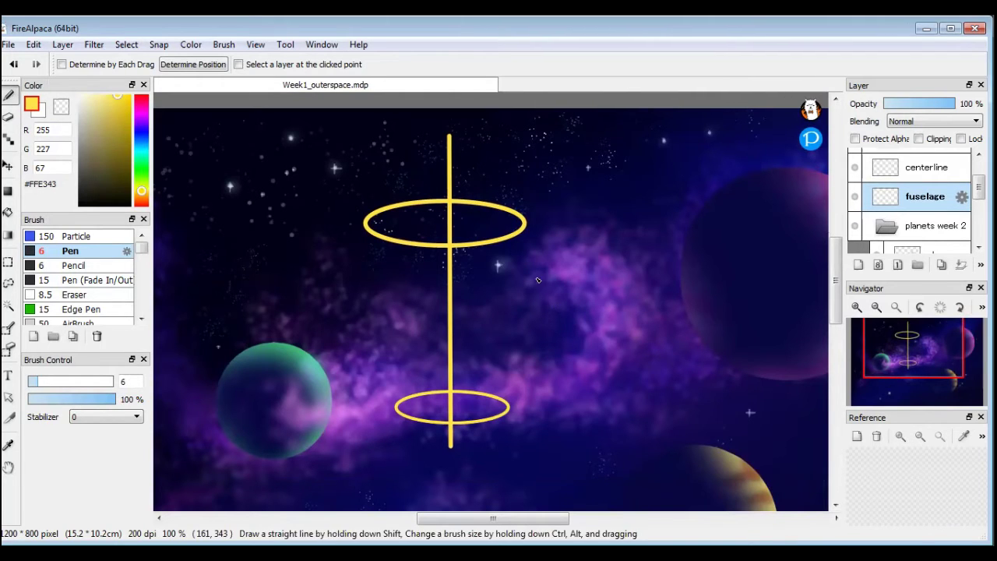
Draw straight lines joining the ellipses' right and left ends to form the fuselage sides.
{"action": "scroll", "coordinate": [858, 189], "scroll_direction": "up", "scroll_amount": 3}
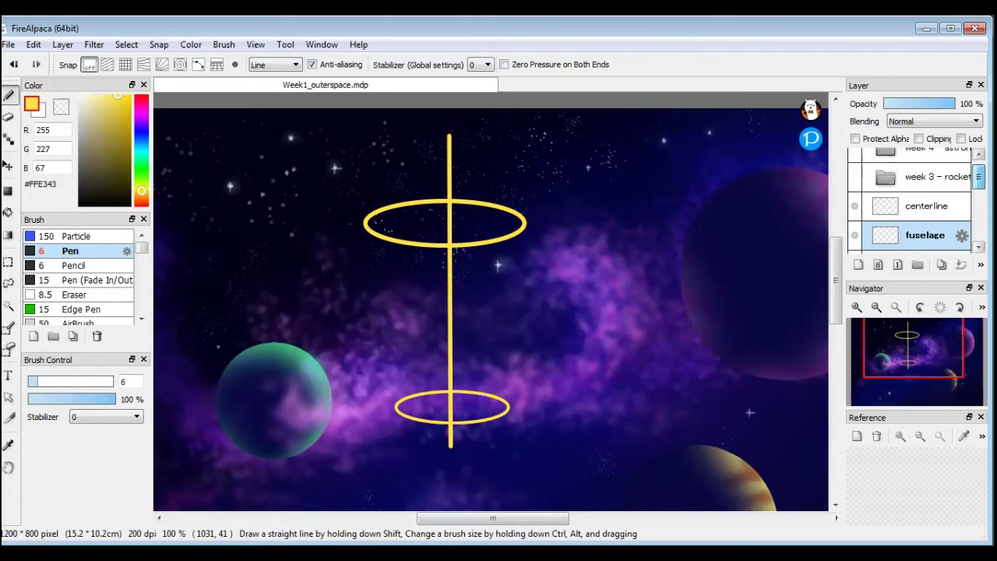
{"action": "left_click", "coordinate": [855, 181]}
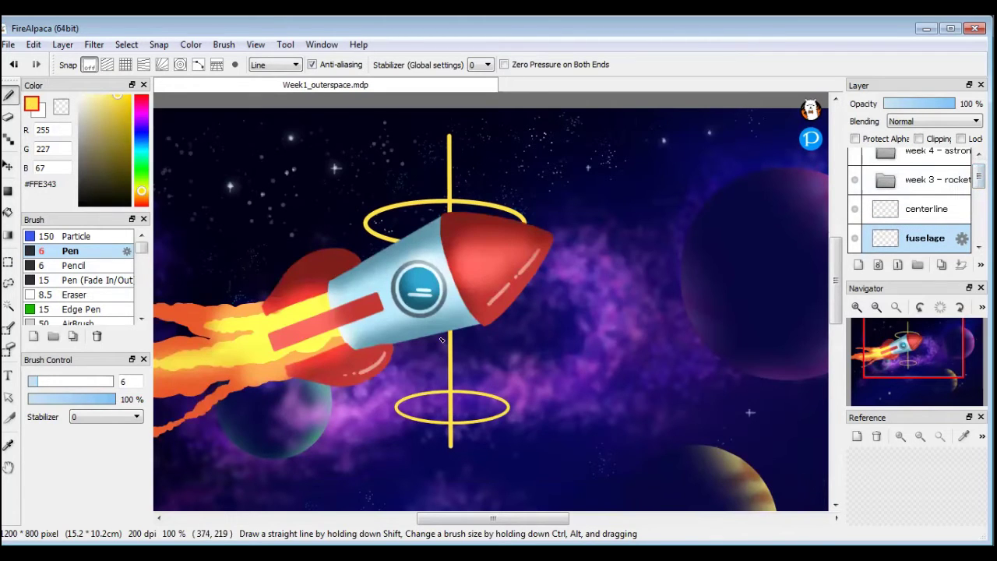
{"action": "left_click", "coordinate": [855, 181]}
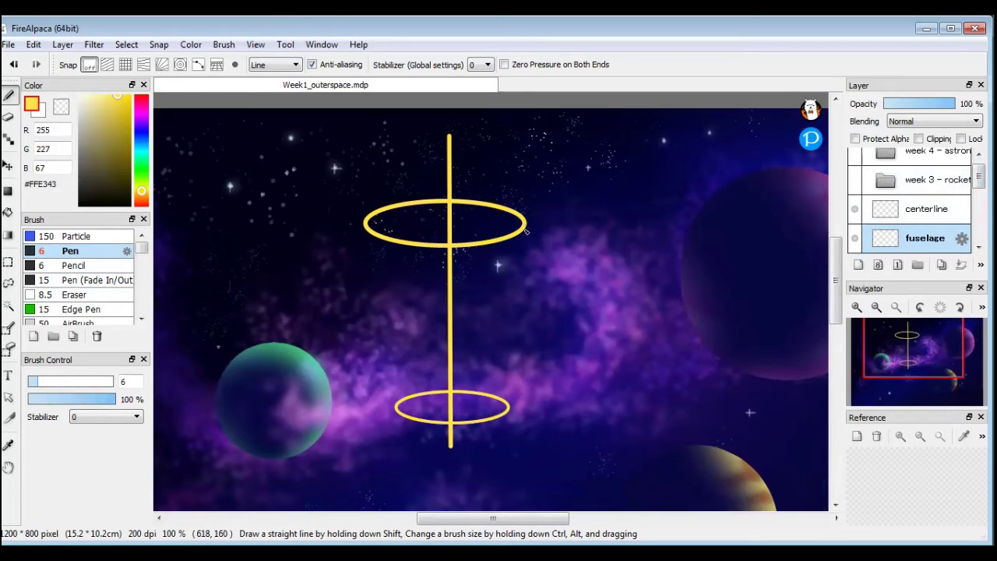
{"action": "left_click_drag", "start_coordinate": [525, 224], "coordinate": [509, 407]}
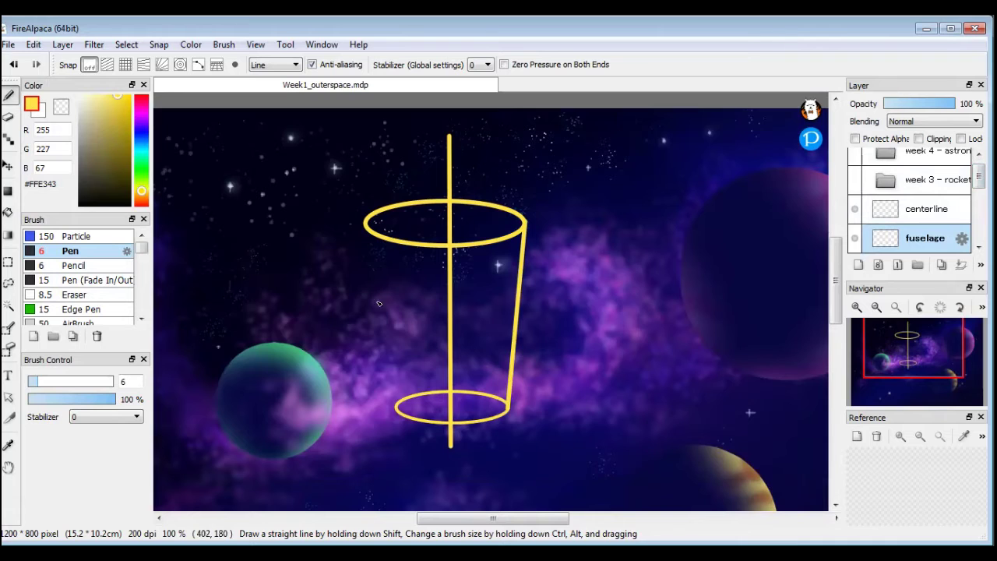
{"action": "left_click_drag", "start_coordinate": [364, 223], "coordinate": [395, 407]}
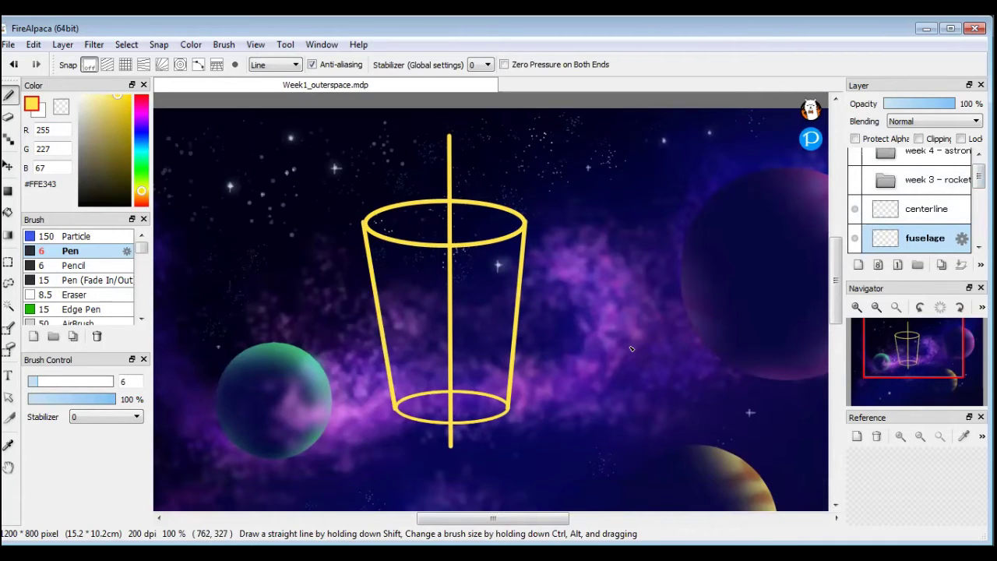
Toggle the fuselage and centerline layers off and on to check the outline.
{"action": "left_click", "coordinate": [855, 239]}
{"action": "left_click", "coordinate": [857, 241]}
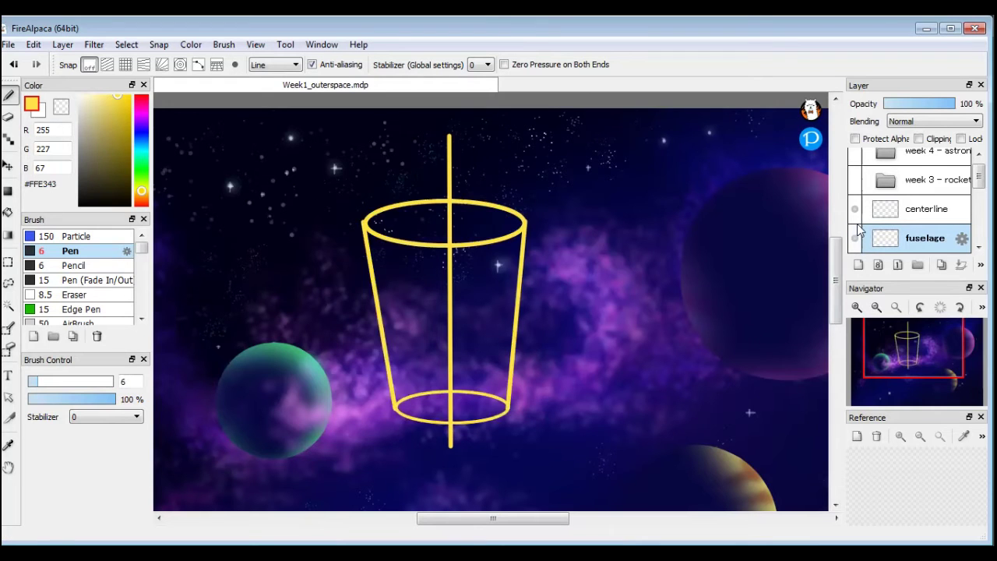
{"action": "left_click", "coordinate": [856, 210]}
{"action": "left_click", "coordinate": [857, 212]}
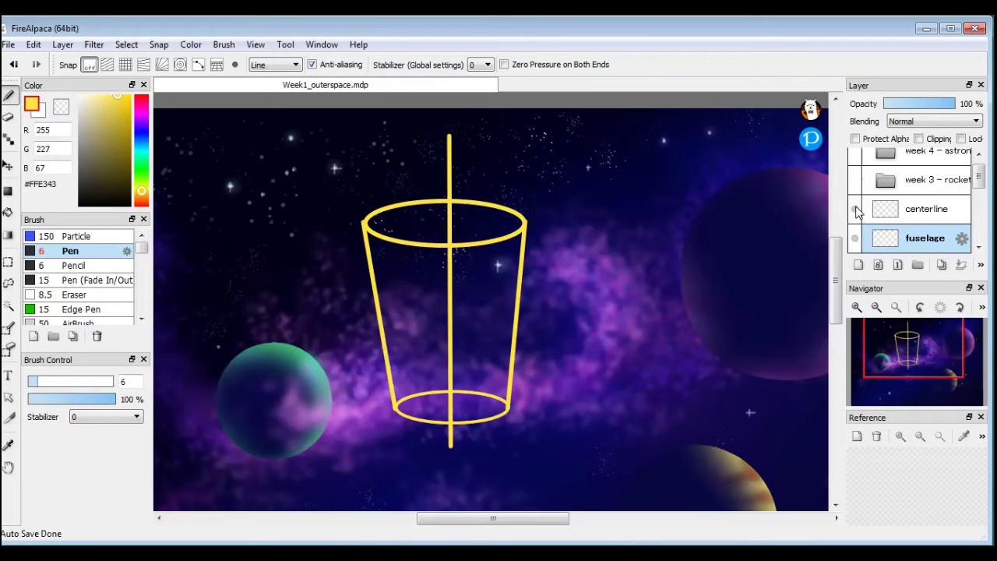
{"action": "left_click", "coordinate": [856, 211]}
{"action": "left_click", "coordinate": [856, 212]}
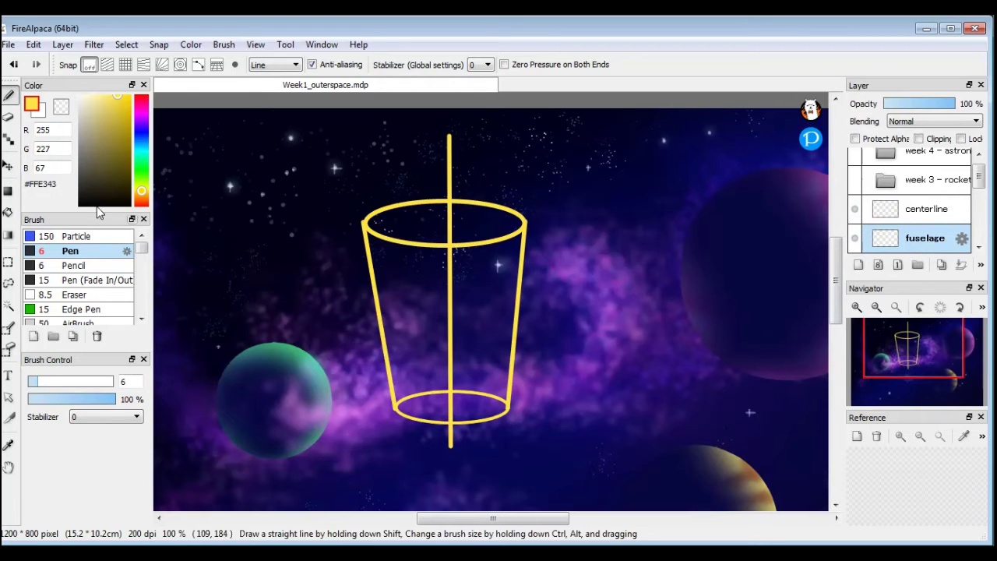
Fill the fuselage body and bottom ellipse solid yellow using the Bucket with Reference set to Layer.
{"action": "left_click", "coordinate": [8, 214]}
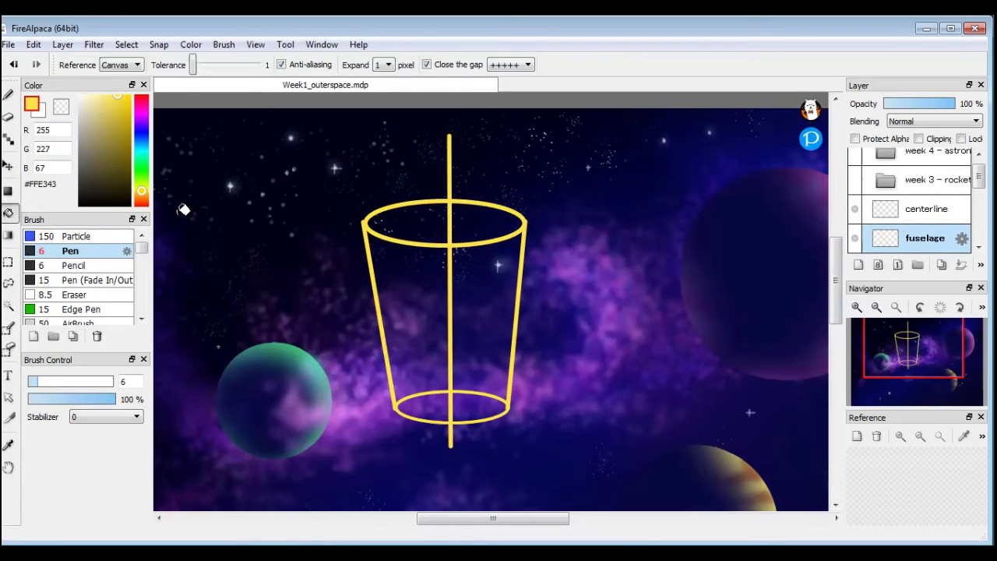
{"action": "left_click", "coordinate": [130, 67]}
{"action": "left_click", "coordinate": [127, 86]}
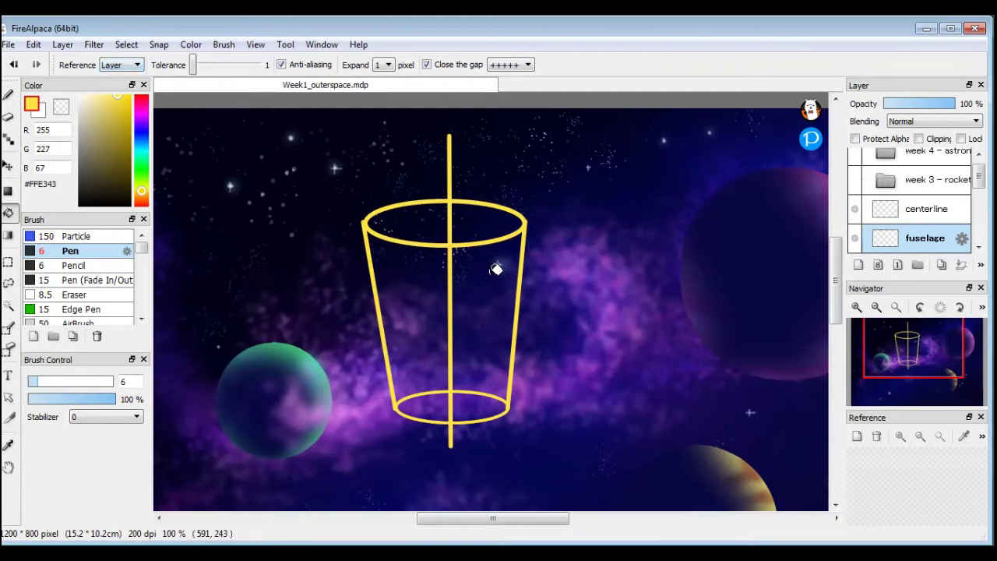
{"action": "left_click", "coordinate": [499, 273]}
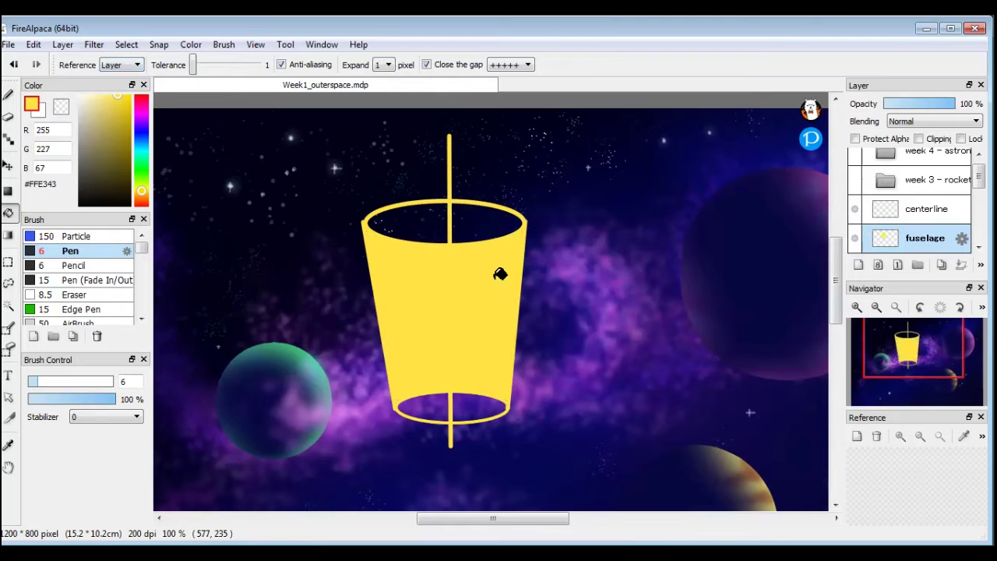
{"action": "left_click", "coordinate": [485, 399]}
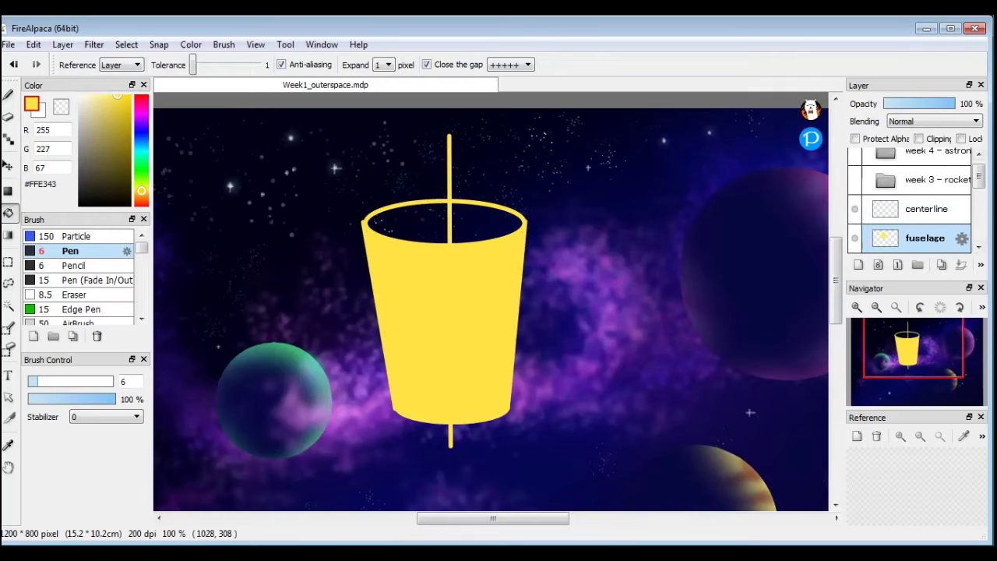
Reselect the fuselage layer and show the week 3 rocket folder for reference.
{"action": "left_click", "coordinate": [926, 211]}
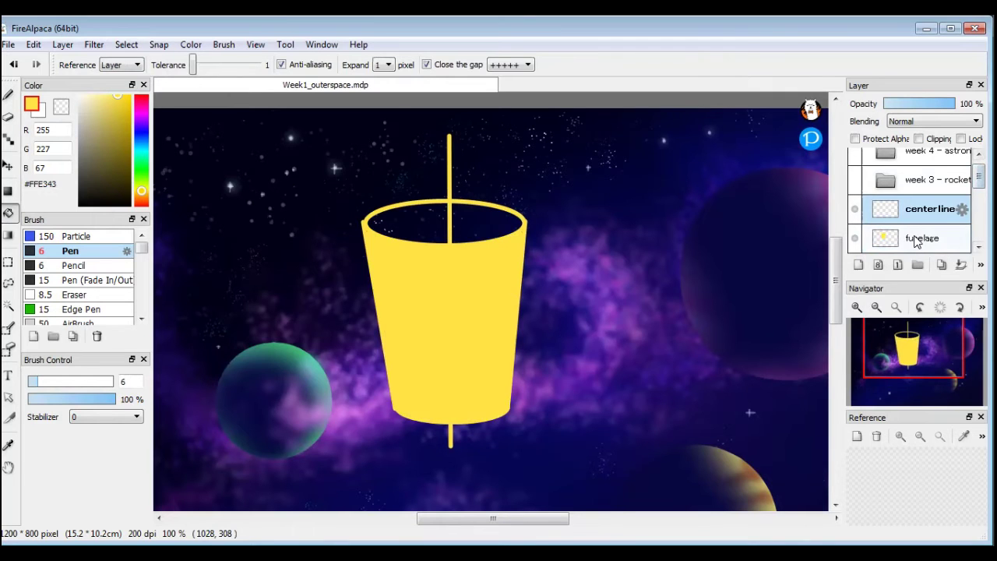
{"action": "left_click", "coordinate": [916, 242]}
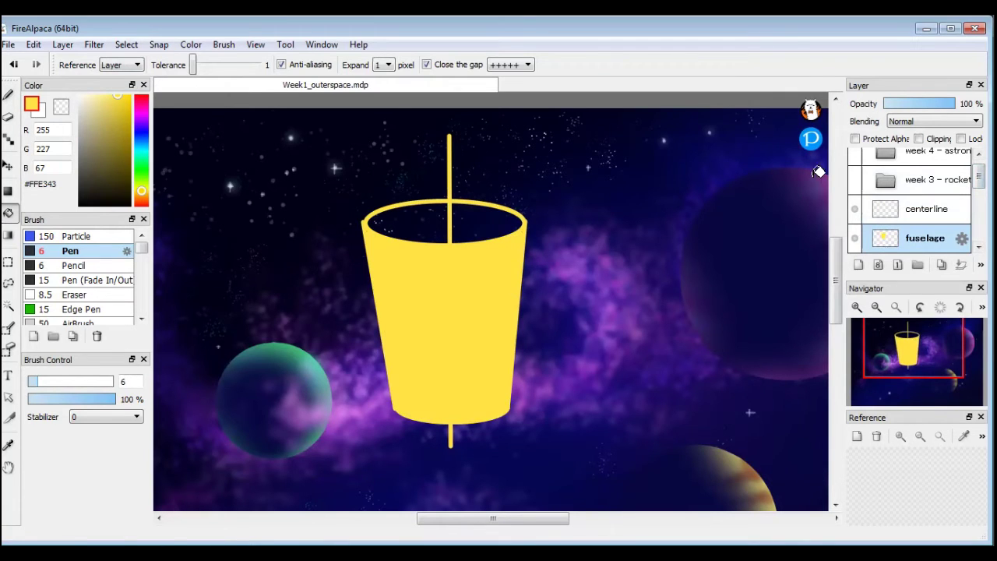
{"action": "left_click", "coordinate": [855, 181]}
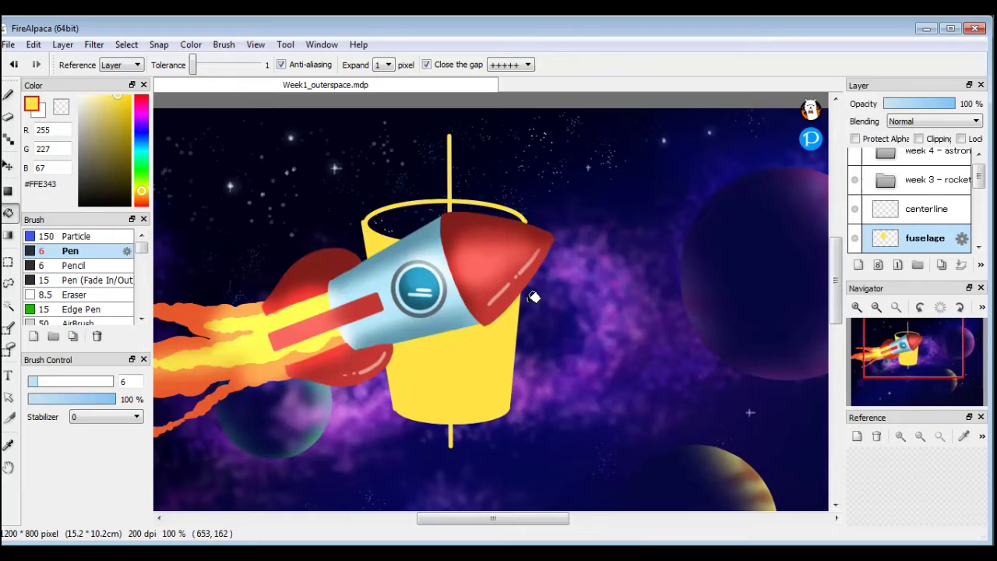
Hide the week 3 rocket reference and set the paint colour to bright red #F92929.
{"action": "mouse_move", "coordinate": [883, 183]}
{"action": "left_click", "coordinate": [853, 183]}
{"action": "scroll", "coordinate": [180, 242], "scroll_direction": "up", "scroll_amount": 2}
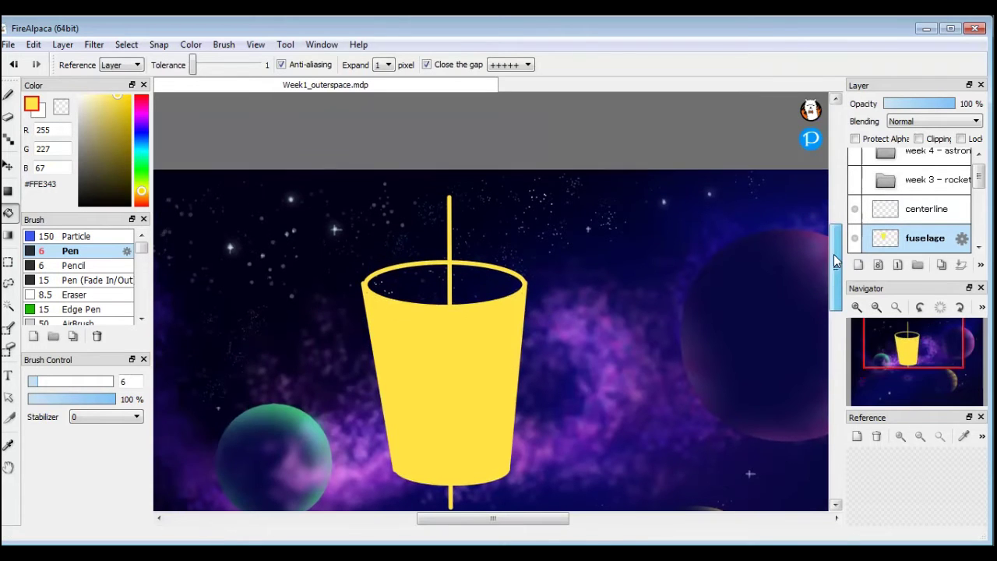
{"action": "left_click", "coordinate": [142, 95]}
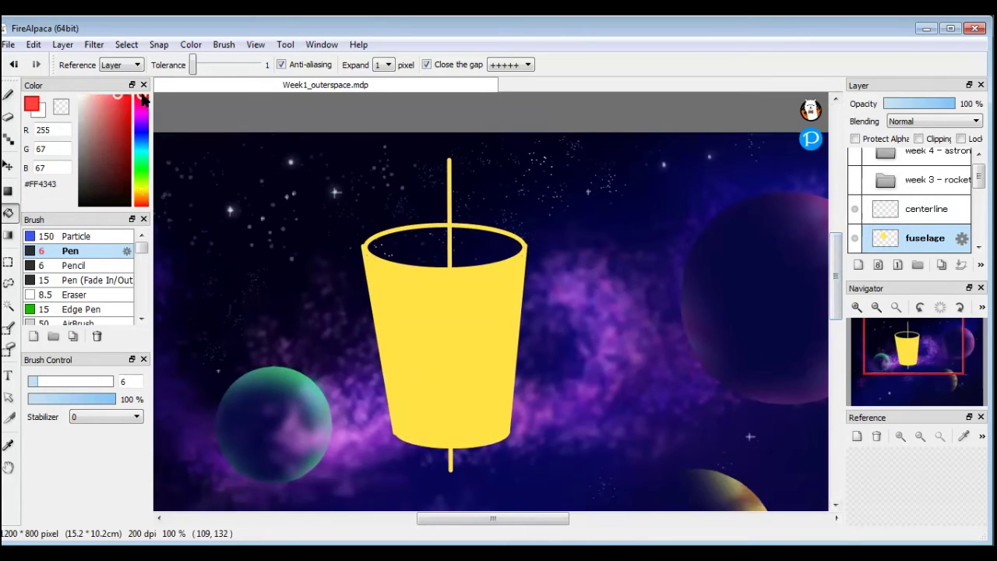
{"action": "left_click", "coordinate": [122, 96]}
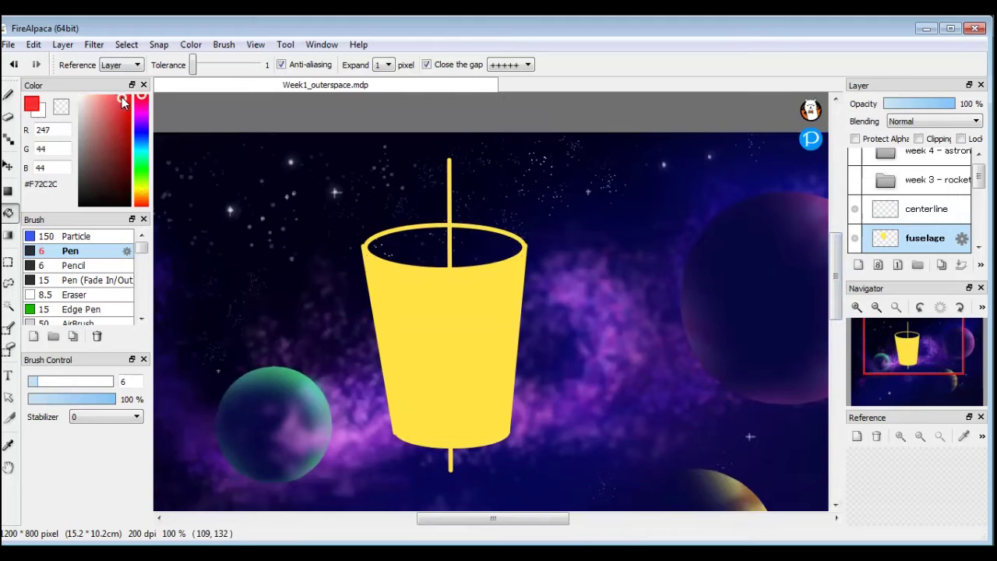
Add a new empty layer named 'pointy end'.
{"action": "left_click", "coordinate": [857, 265]}
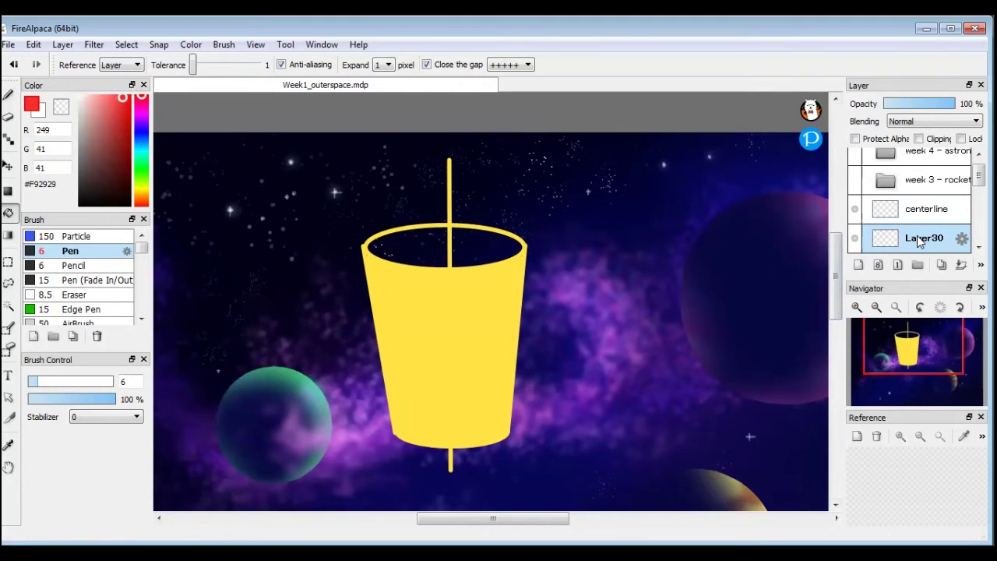
{"action": "double_click", "coordinate": [917, 235]}
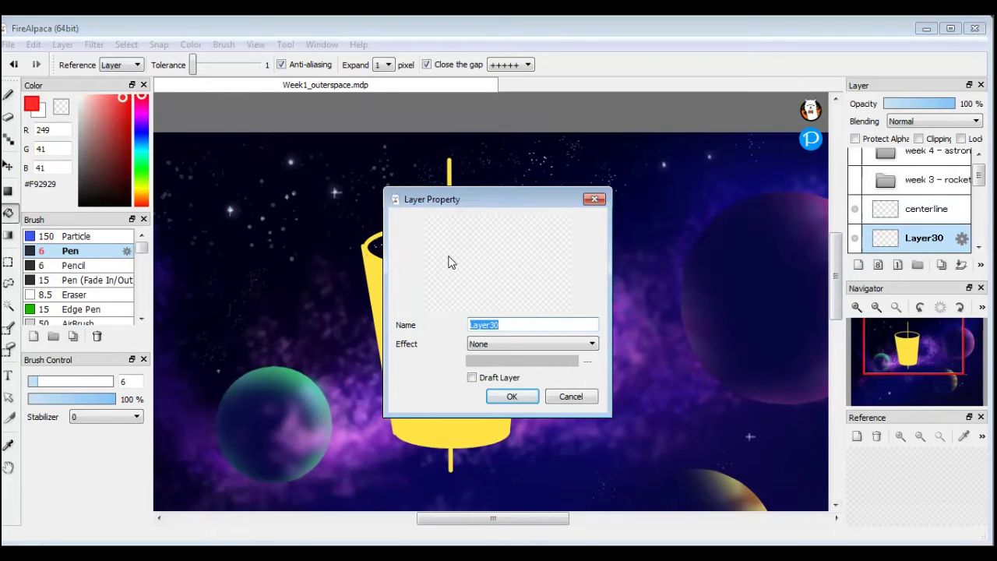
{"action": "type", "text": "pointy end"}
{"action": "key", "text": "Return"}
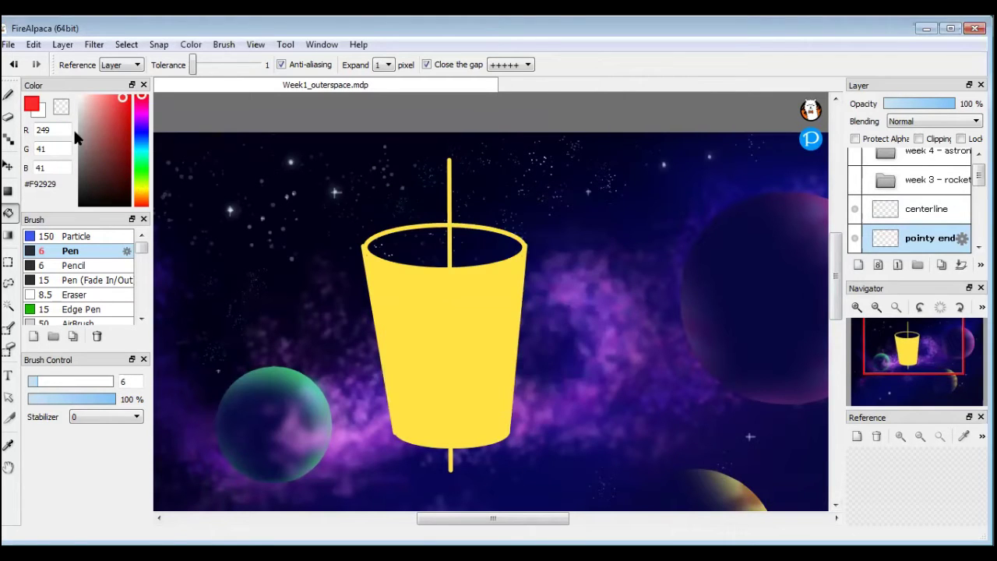
Select the pen tool and switch its stroke mode from Line to Curve.
{"action": "left_click", "coordinate": [9, 96]}
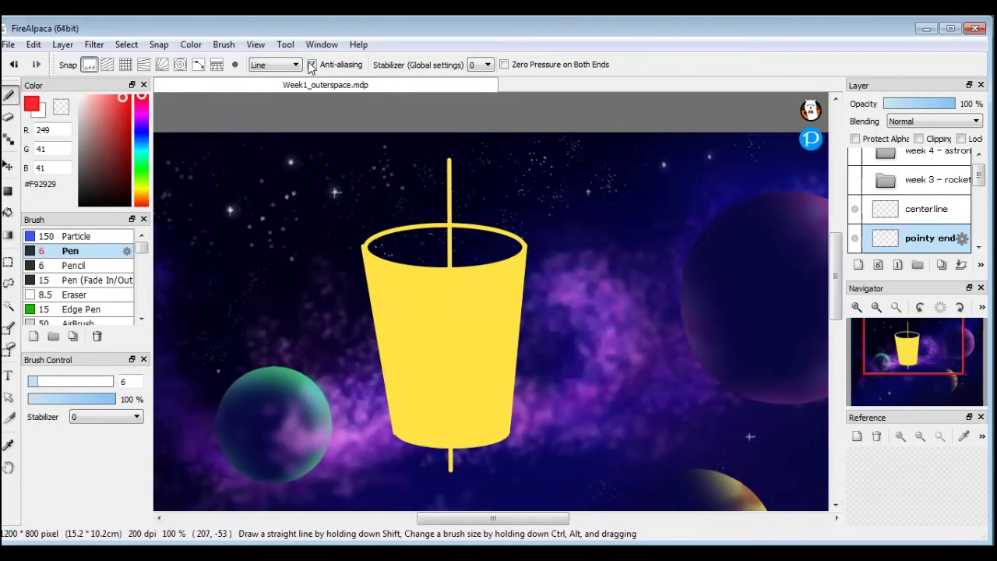
{"action": "left_click", "coordinate": [274, 64]}
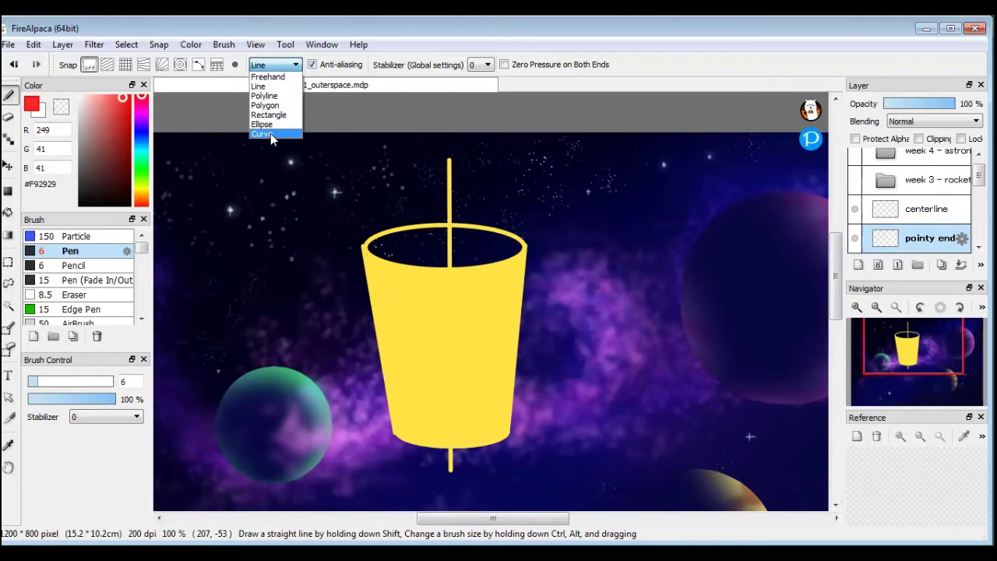
{"action": "left_click", "coordinate": [271, 133]}
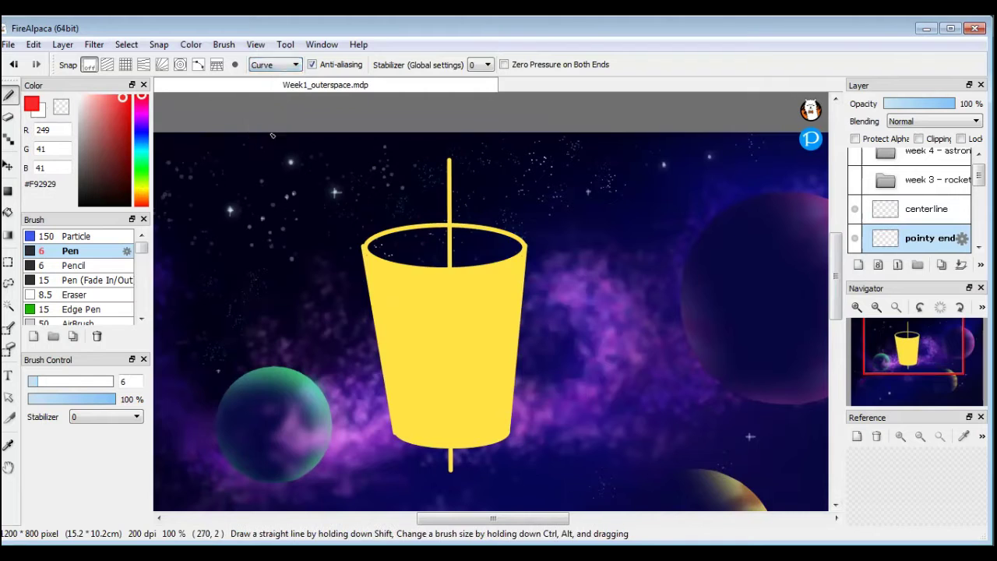
Draw a red test curve looping around the cup, then undo it.
{"action": "left_click", "coordinate": [234, 265]}
{"action": "left_click", "coordinate": [231, 183]}
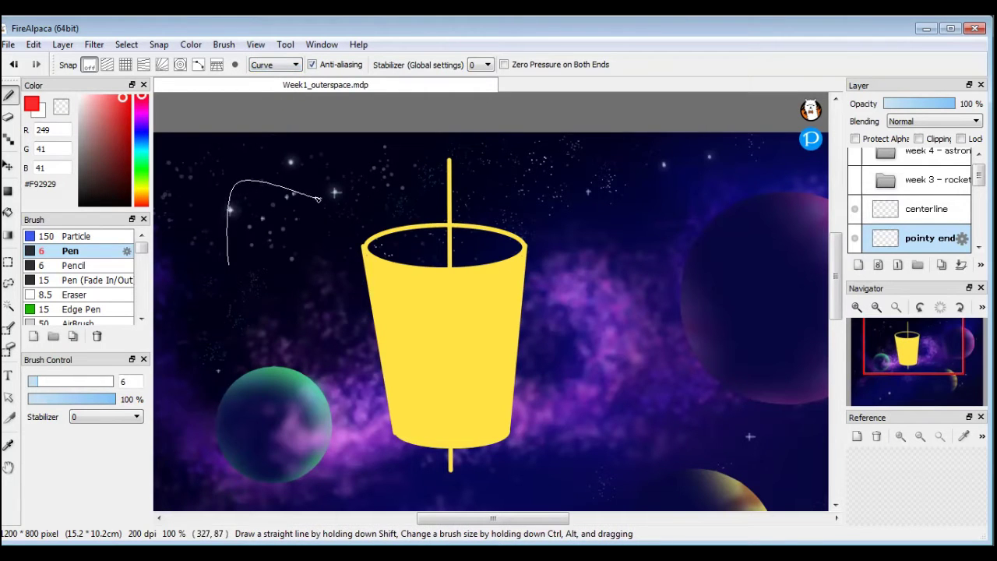
{"action": "left_click", "coordinate": [334, 269]}
{"action": "left_click", "coordinate": [235, 317]}
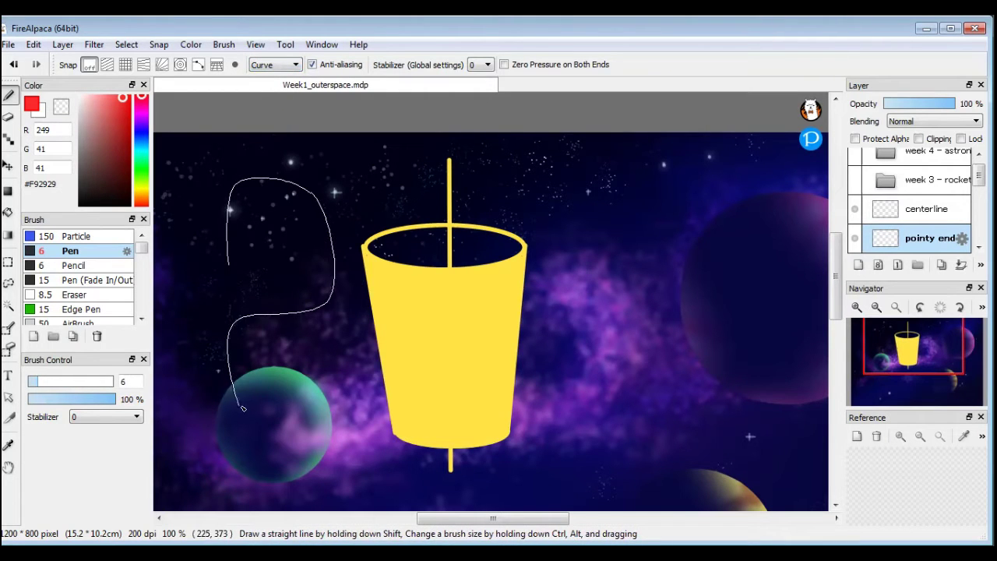
{"action": "left_click", "coordinate": [243, 408]}
{"action": "left_click", "coordinate": [355, 310]}
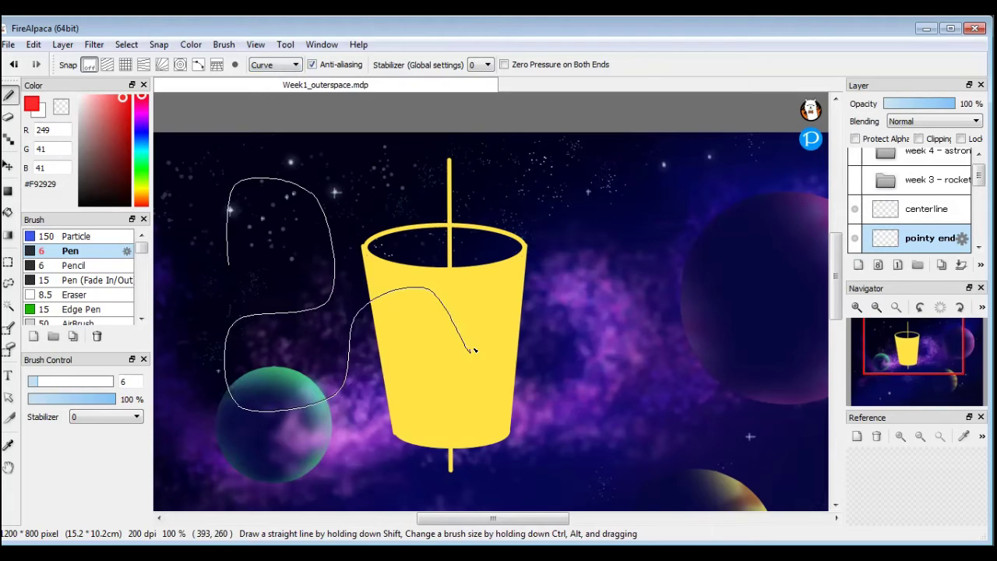
{"action": "left_click", "coordinate": [472, 350]}
{"action": "left_click", "coordinate": [557, 288]}
{"action": "left_click", "coordinate": [521, 201]}
{"action": "left_click", "coordinate": [483, 294]}
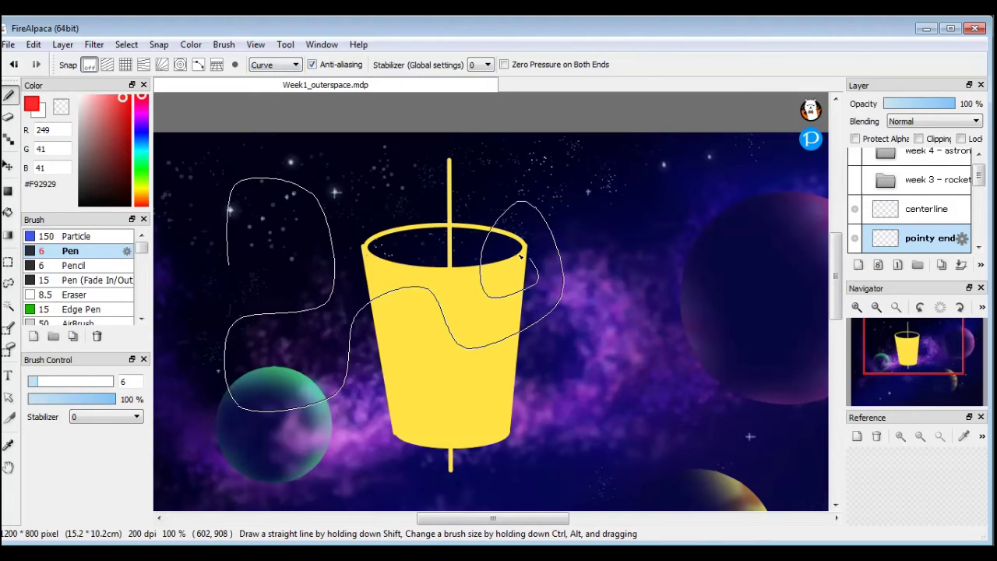
{"action": "left_click", "coordinate": [506, 267]}
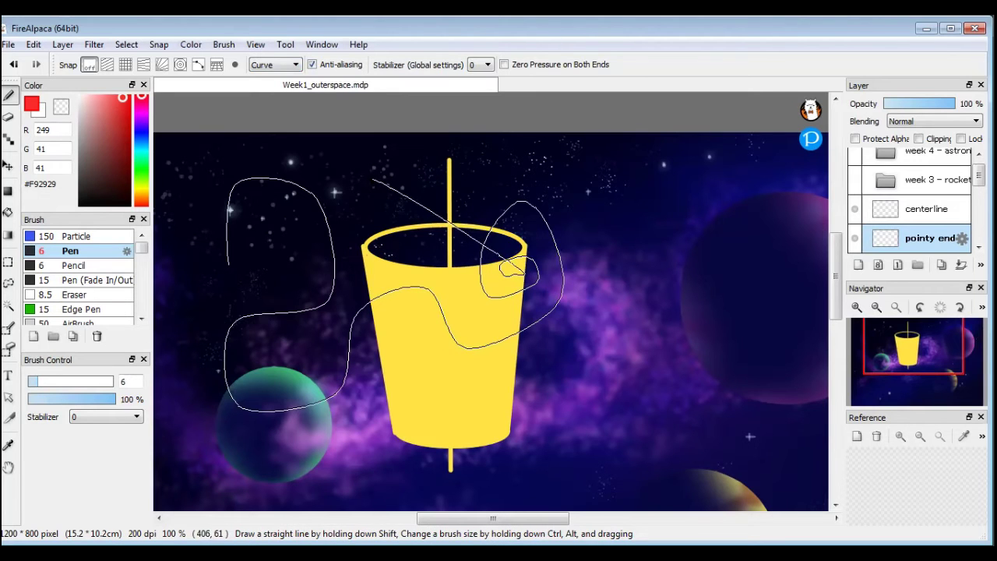
{"action": "double_click", "coordinate": [370, 179]}
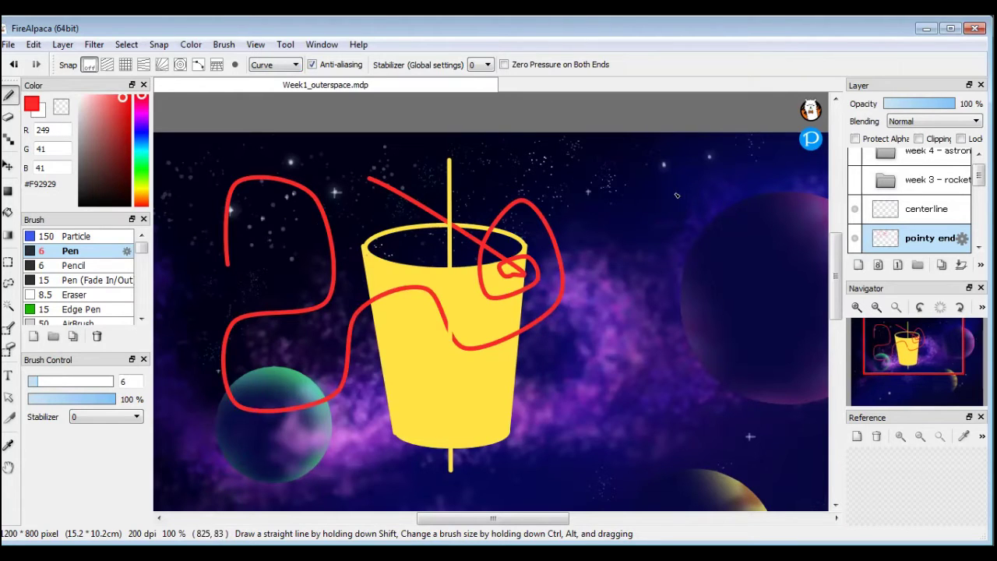
{"action": "key", "text": "ctrl+z"}
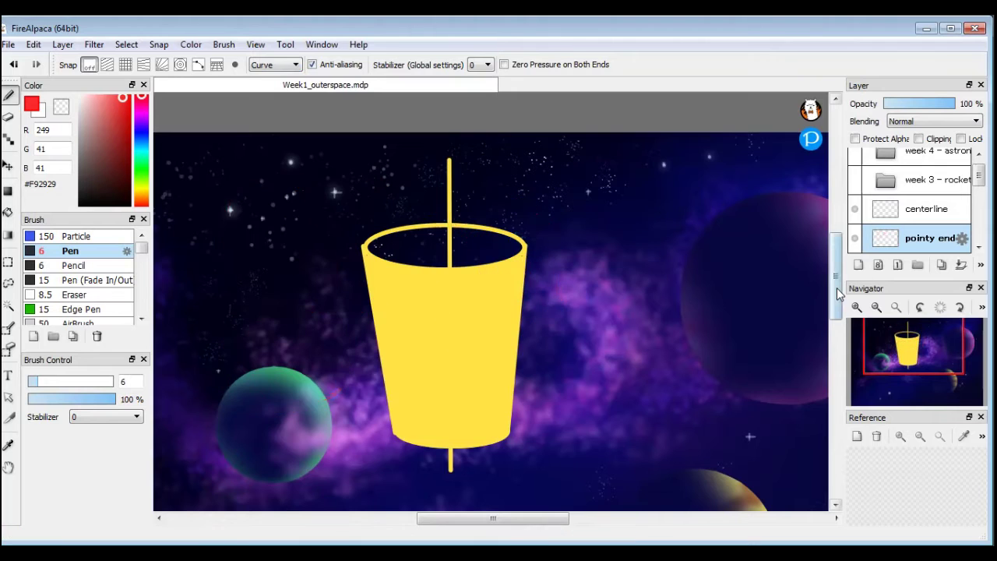
Draw a red curved nose outline from the rim's right and left edges up to the apex.
{"action": "scroll", "coordinate": [837, 282], "scroll_direction": "up", "scroll_amount": 2}
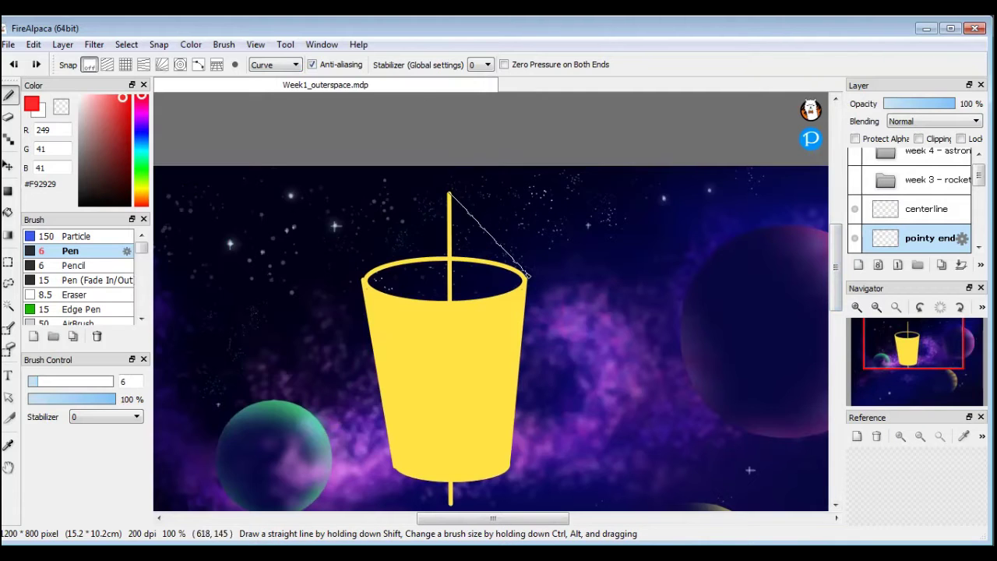
{"action": "left_click", "coordinate": [528, 276]}
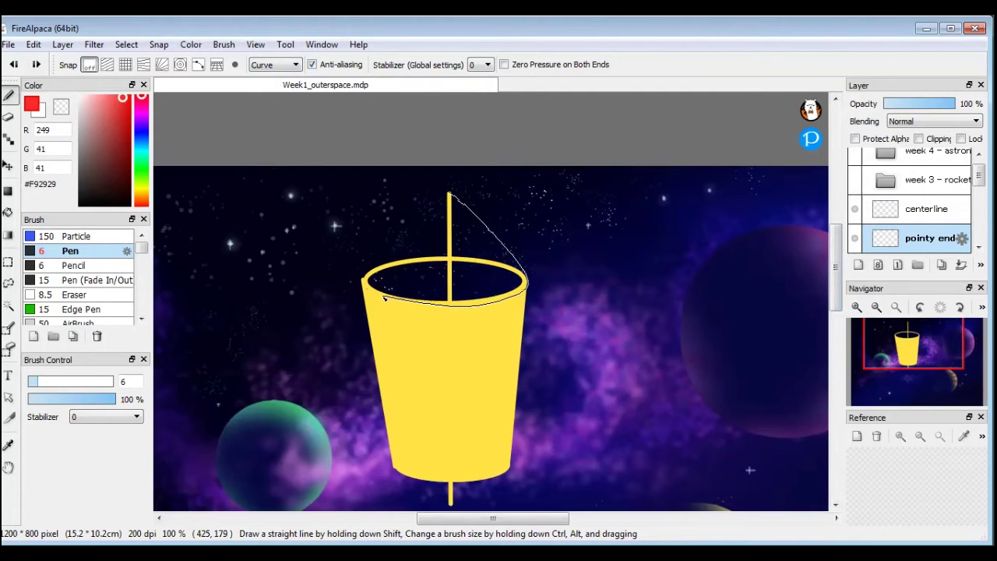
{"action": "left_click", "coordinate": [362, 280]}
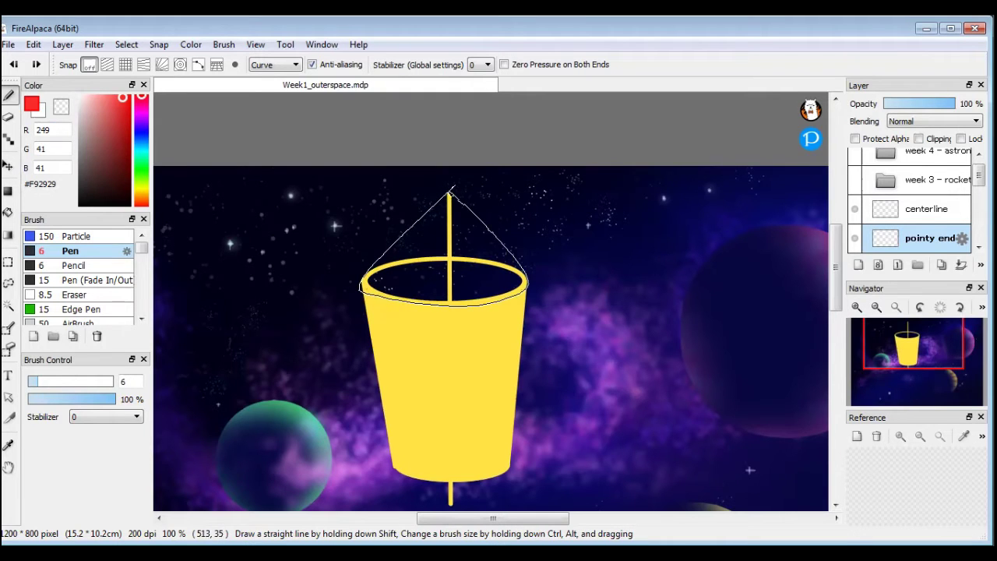
{"action": "double_click", "coordinate": [449, 190]}
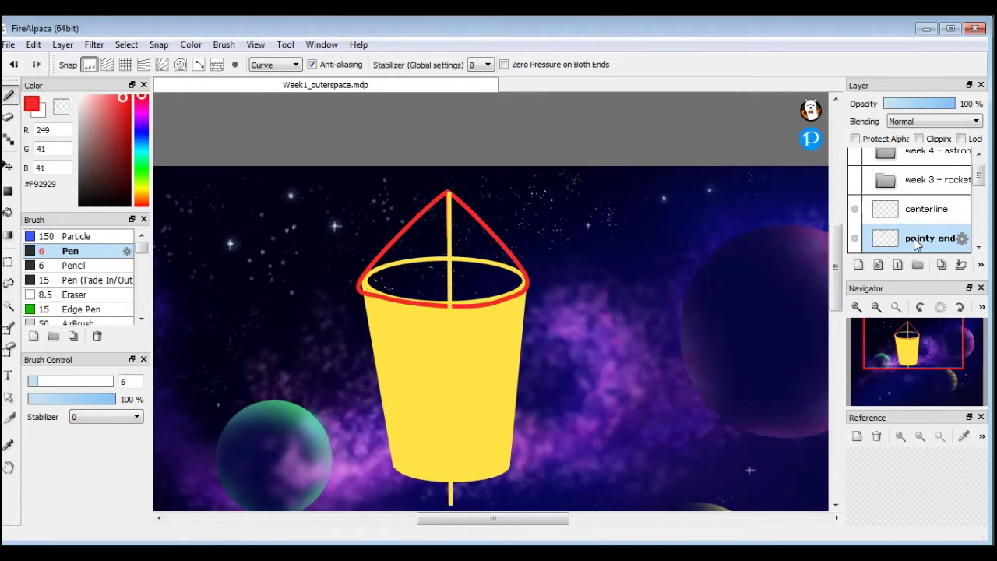
Move the centerline layer below pointy end and bucket-fill the nose cone red.
{"action": "mouse_move", "coordinate": [905, 209]}
{"action": "left_mouse_down"}
{"action": "mouse_move", "coordinate": [908, 235]}
{"action": "mouse_move", "coordinate": [927, 235]}
{"action": "left_mouse_up"}
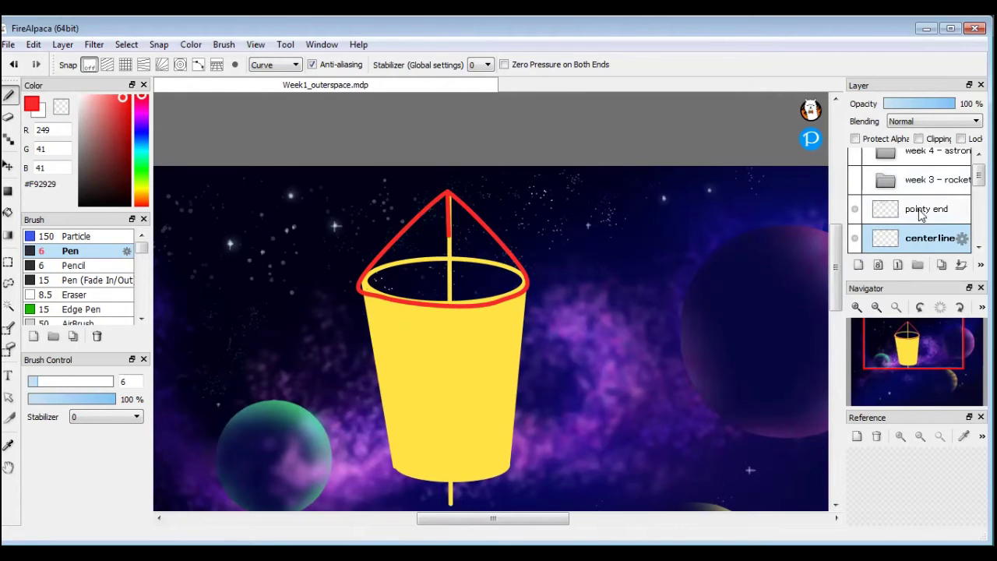
{"action": "left_click", "coordinate": [921, 216]}
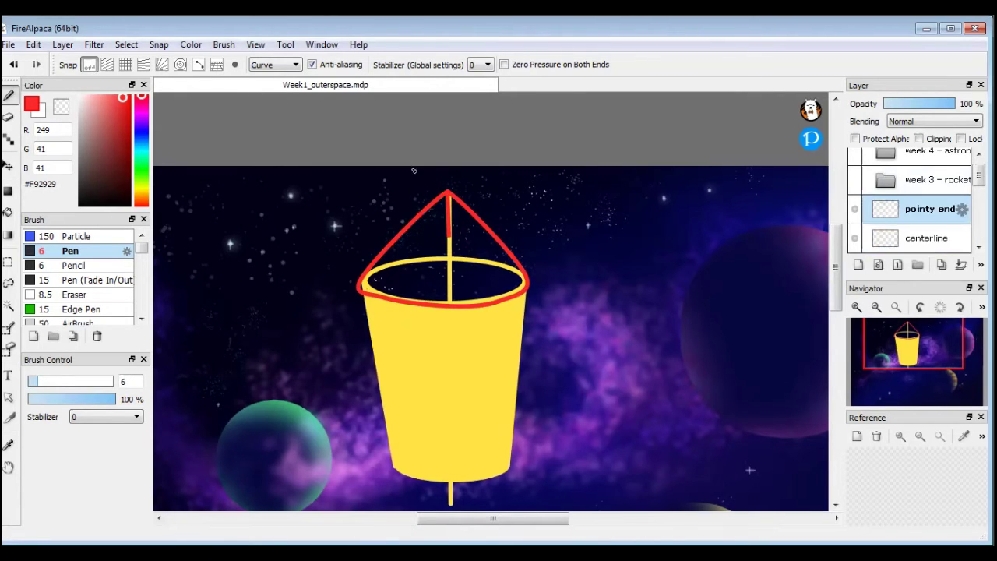
{"action": "left_click", "coordinate": [8, 216]}
{"action": "left_click", "coordinate": [436, 252]}
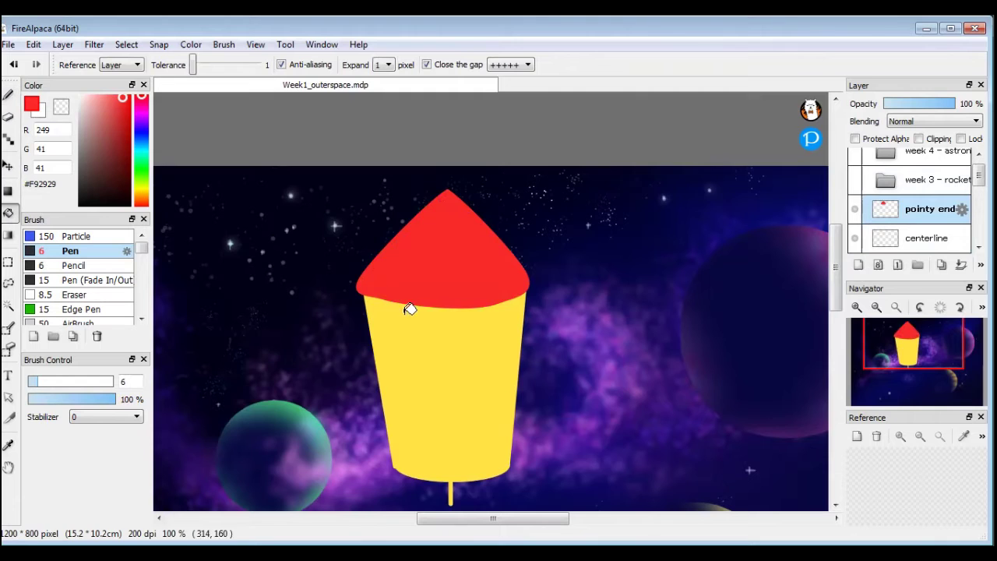
Draw a red curve along the cone's bottom edge over the yellow body.
{"action": "left_click", "coordinate": [8, 95]}
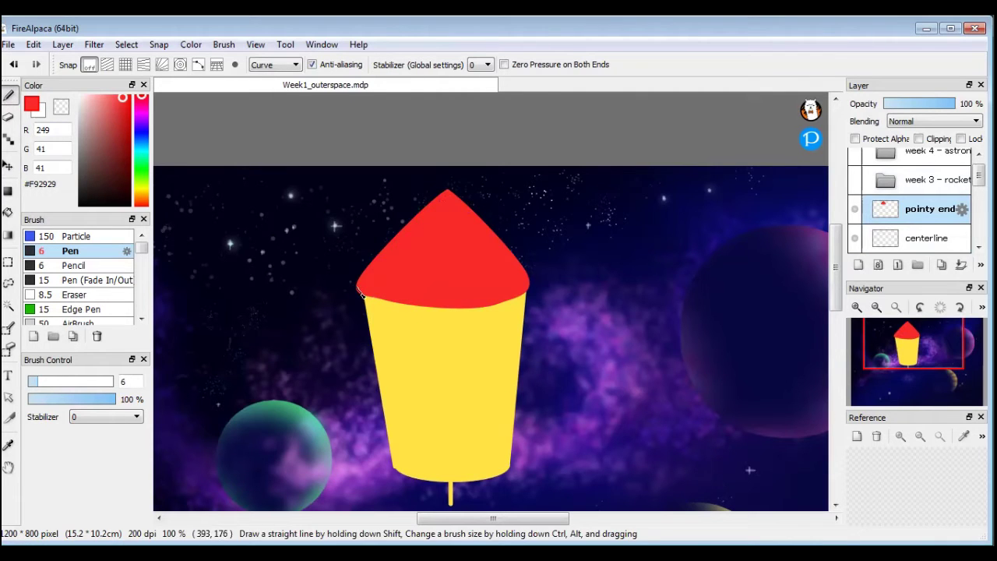
{"action": "left_click_drag", "start_coordinate": [384, 304], "coordinate": [508, 305]}
{"action": "key", "text": "Return"}
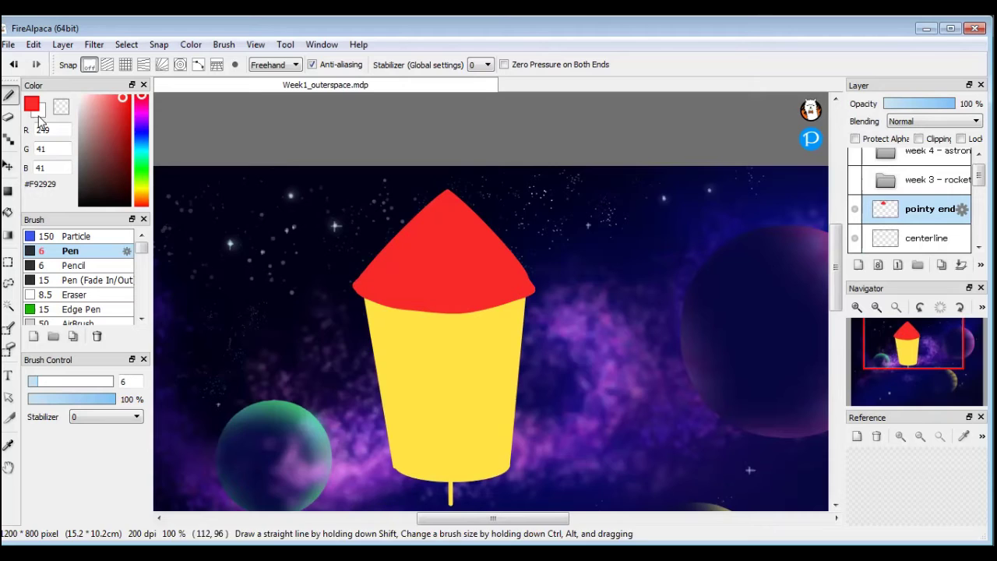
{"action": "left_click", "coordinate": [8, 117]}
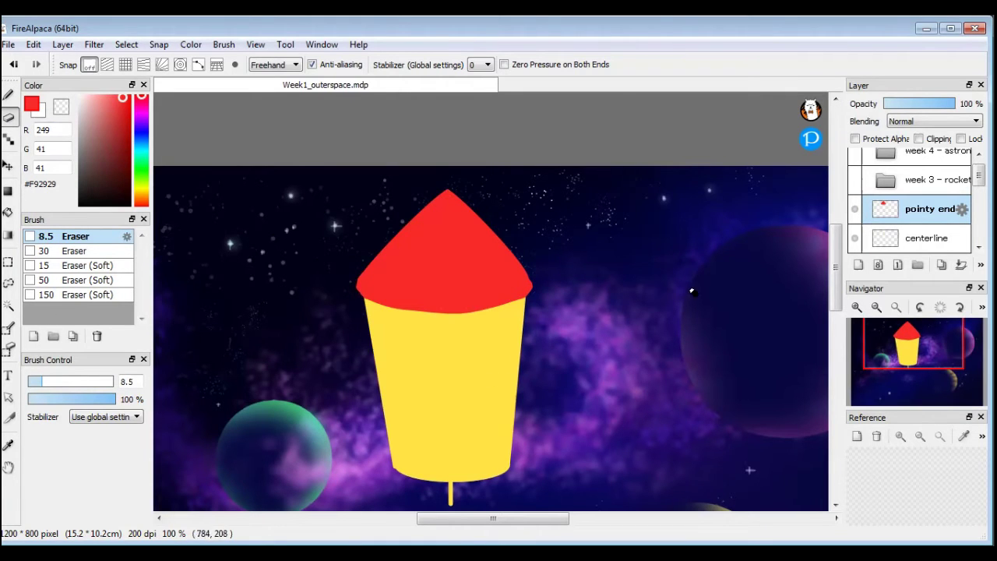
{"action": "left_click_drag", "start_coordinate": [594, 344], "coordinate": [589, 322]}
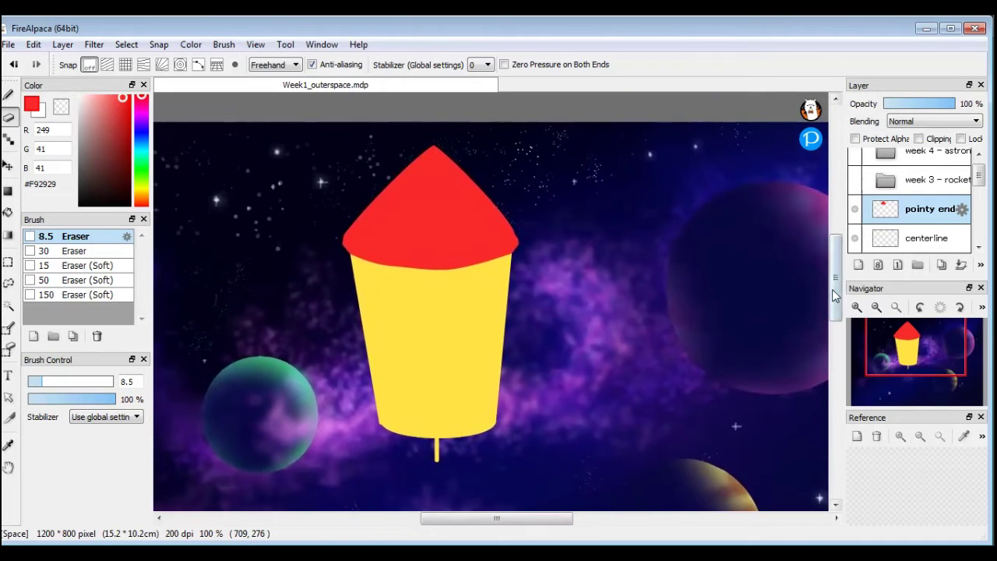
{"action": "left_click_drag", "start_coordinate": [836, 290], "coordinate": [835, 285]}
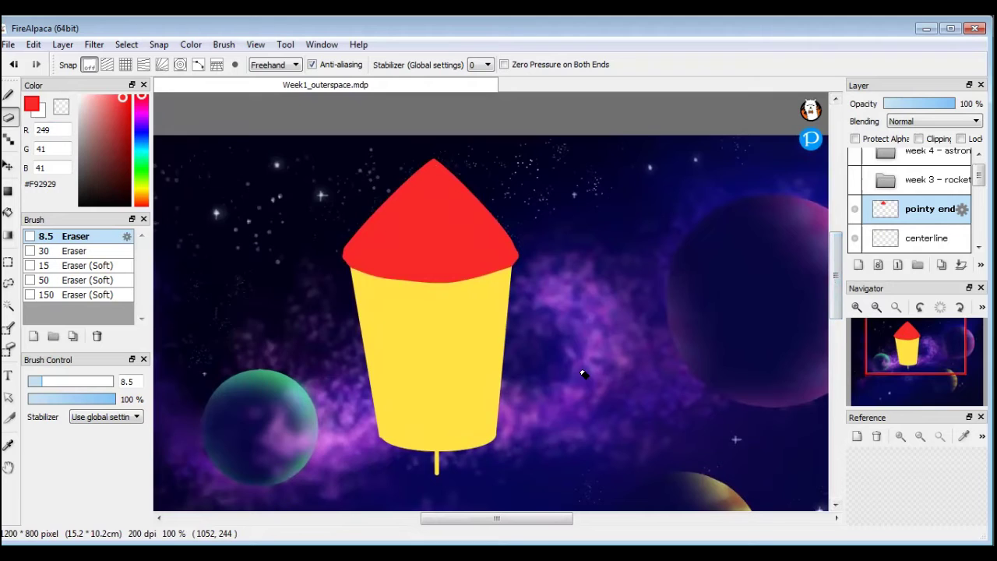
{"action": "left_click", "coordinate": [8, 94]}
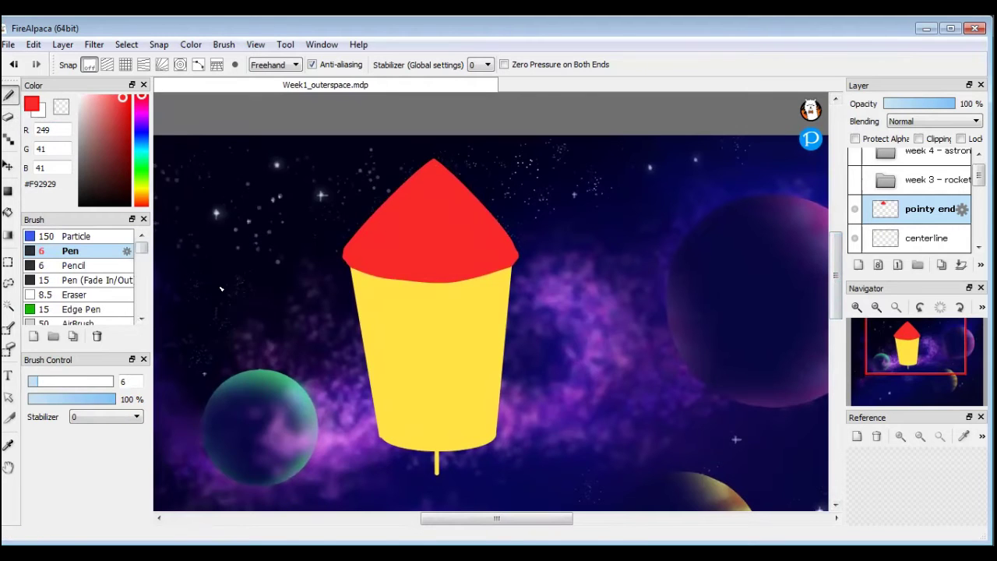
{"action": "left_click", "coordinate": [855, 180]}
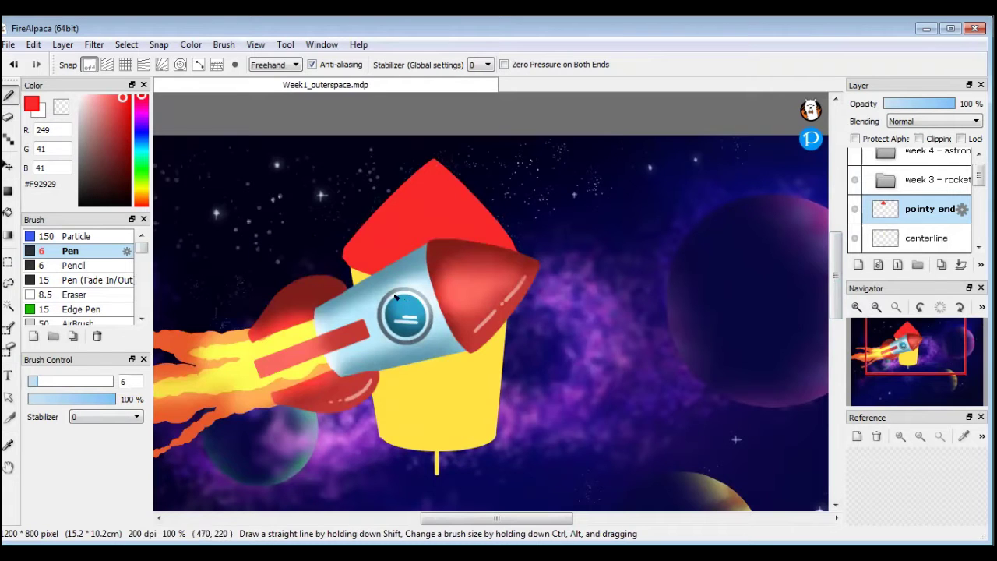
{"action": "left_click", "coordinate": [854, 180]}
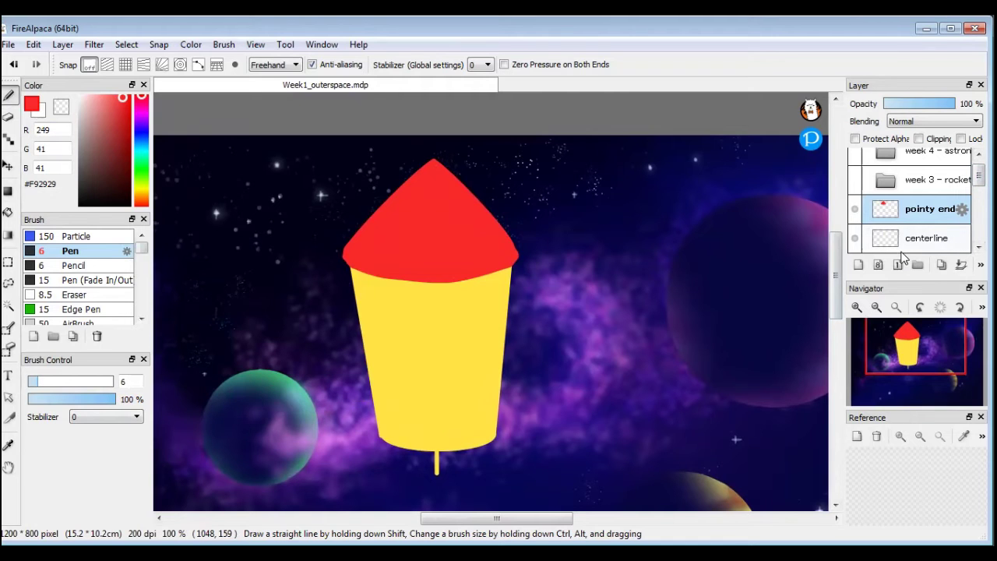
Add a new layer named 'window' and pick a dark grey paint colour.
{"action": "left_click", "coordinate": [857, 266]}
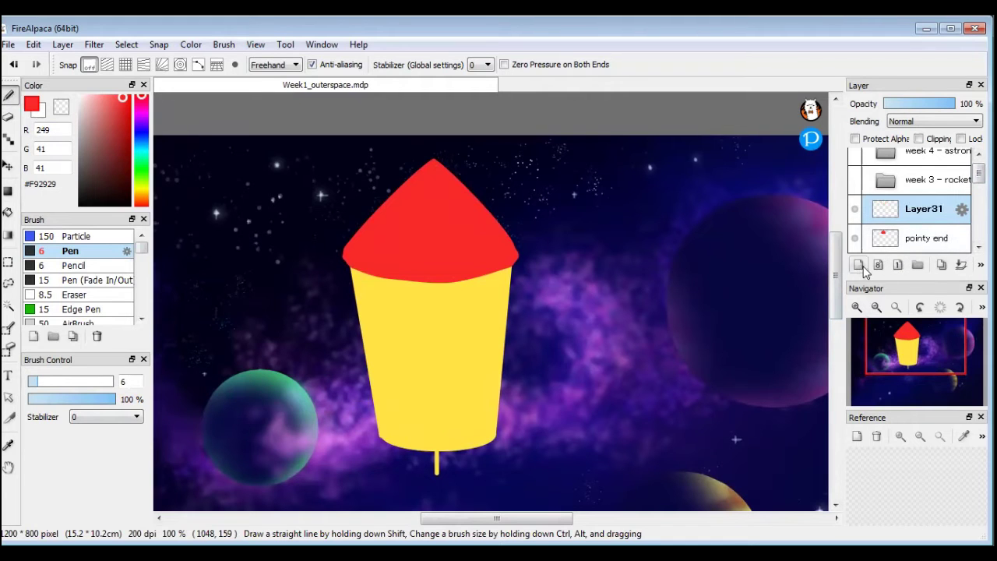
{"action": "double_click", "coordinate": [924, 212]}
{"action": "type", "text": "windo"}
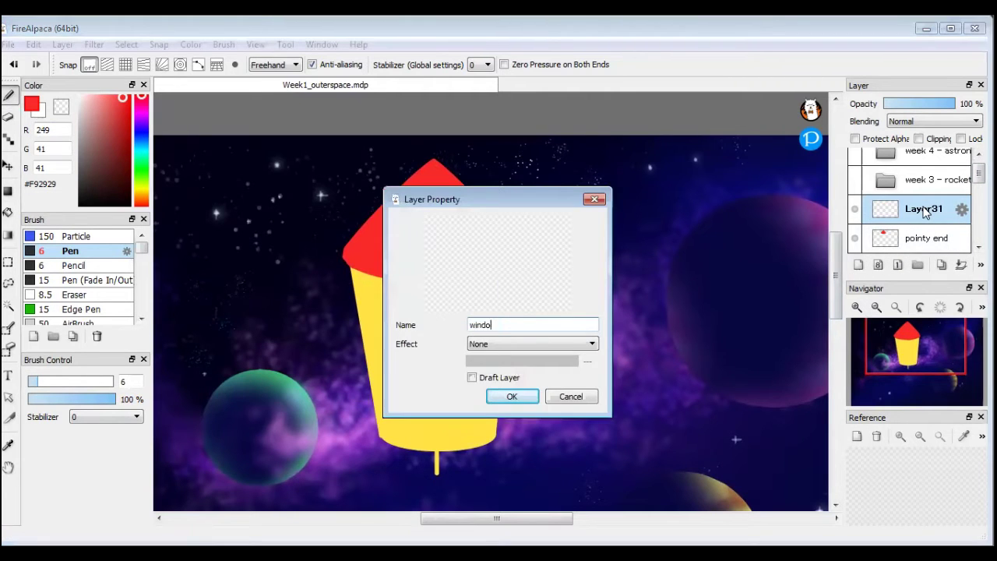
{"action": "type", "text": "w"}
{"action": "key", "text": "Return"}
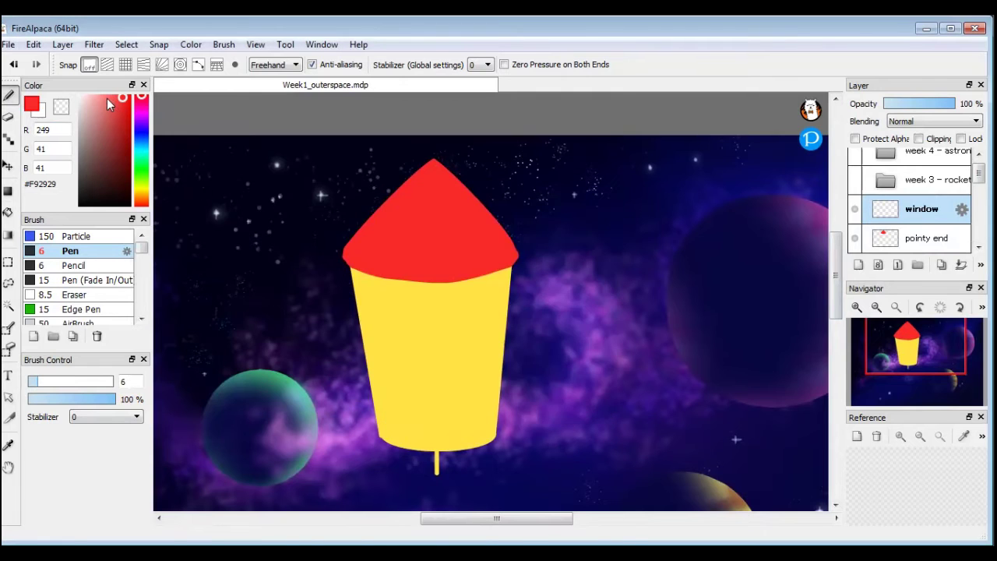
{"action": "left_click", "coordinate": [142, 149]}
{"action": "left_click_drag", "start_coordinate": [92, 160], "coordinate": [77, 161]}
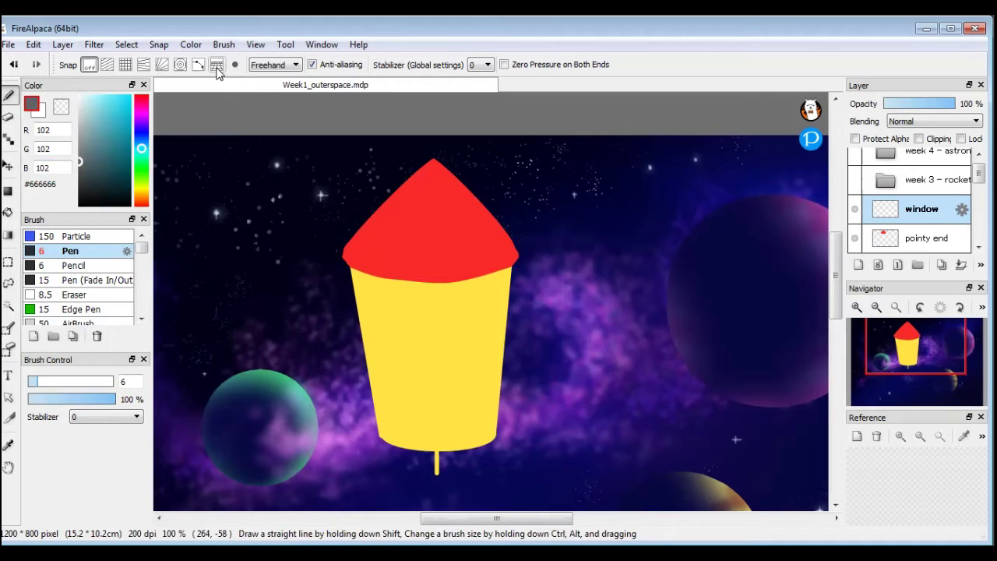
Draw a grey ellipse ring in the middle of the rocket body, discarding a snapped attempt.
{"action": "left_click", "coordinate": [180, 66]}
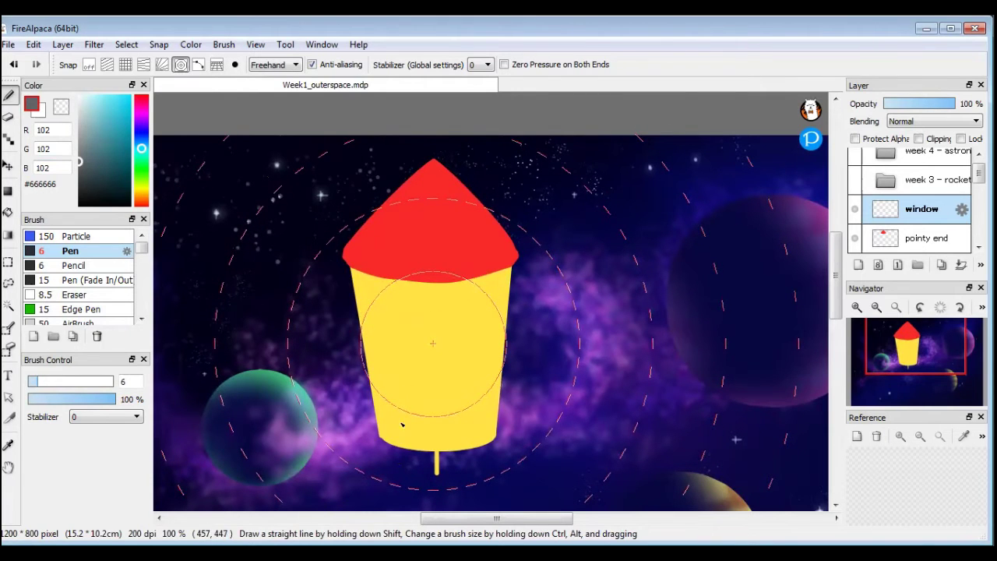
{"action": "mouse_move", "coordinate": [433, 306]}
{"action": "left_mouse_down"}
{"action": "mouse_move", "coordinate": [413, 373]}
{"action": "mouse_move", "coordinate": [473, 349]}
{"action": "mouse_move", "coordinate": [421, 304]}
{"action": "left_mouse_up"}
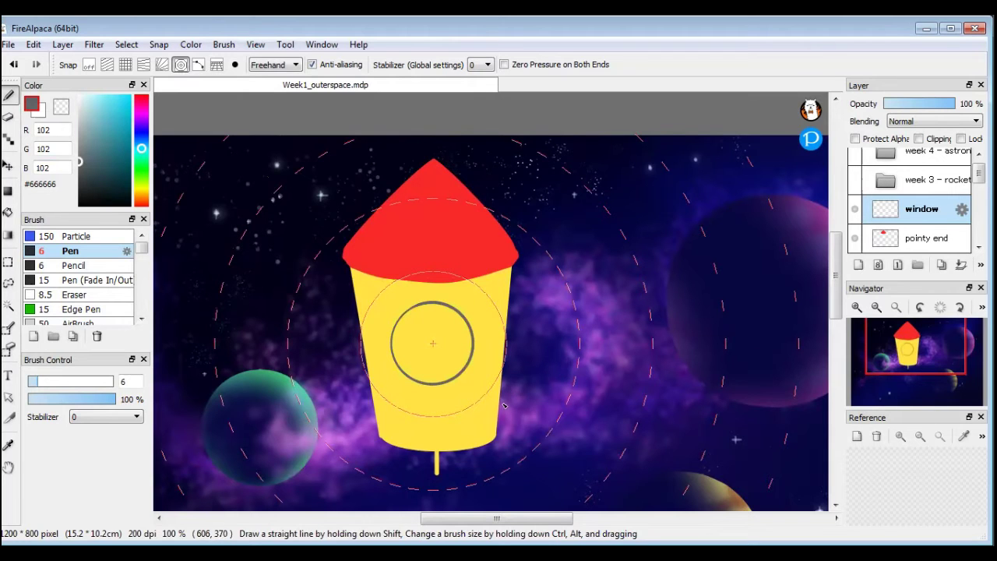
{"action": "key", "text": "ctrl+z"}
{"action": "left_click", "coordinate": [89, 64]}
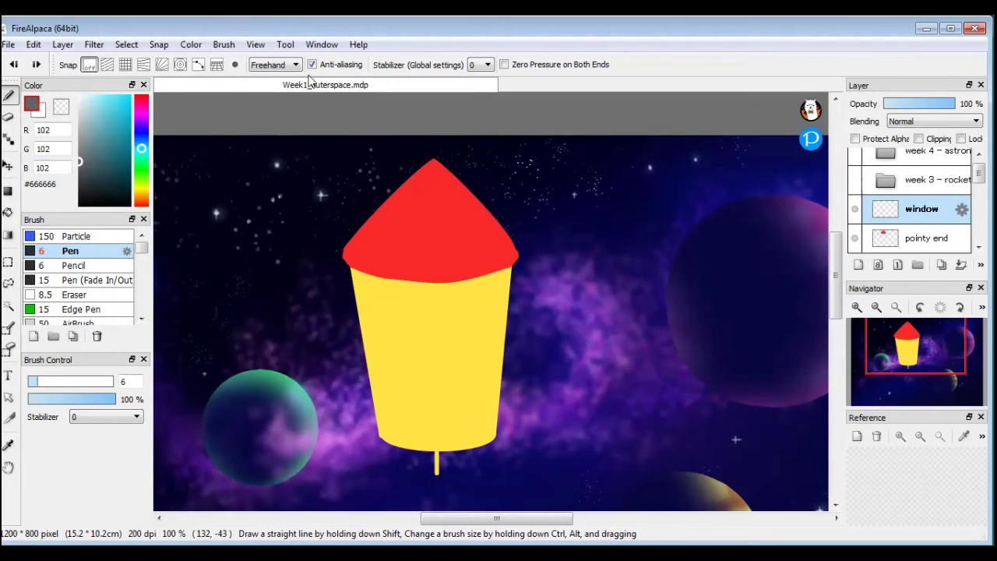
{"action": "left_click", "coordinate": [290, 67]}
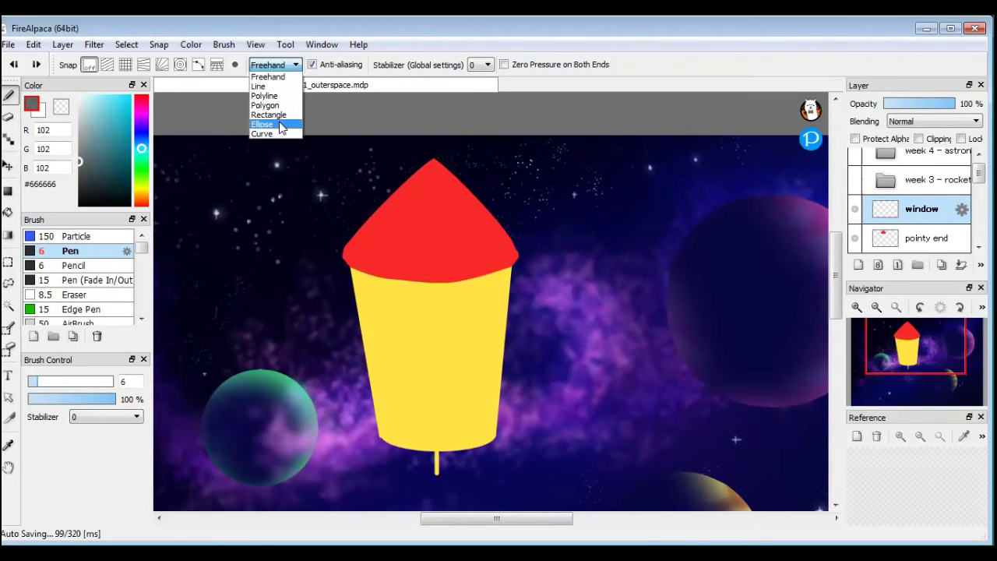
{"action": "left_click", "coordinate": [281, 125]}
{"action": "left_click_drag", "start_coordinate": [404, 312], "coordinate": [473, 381]}
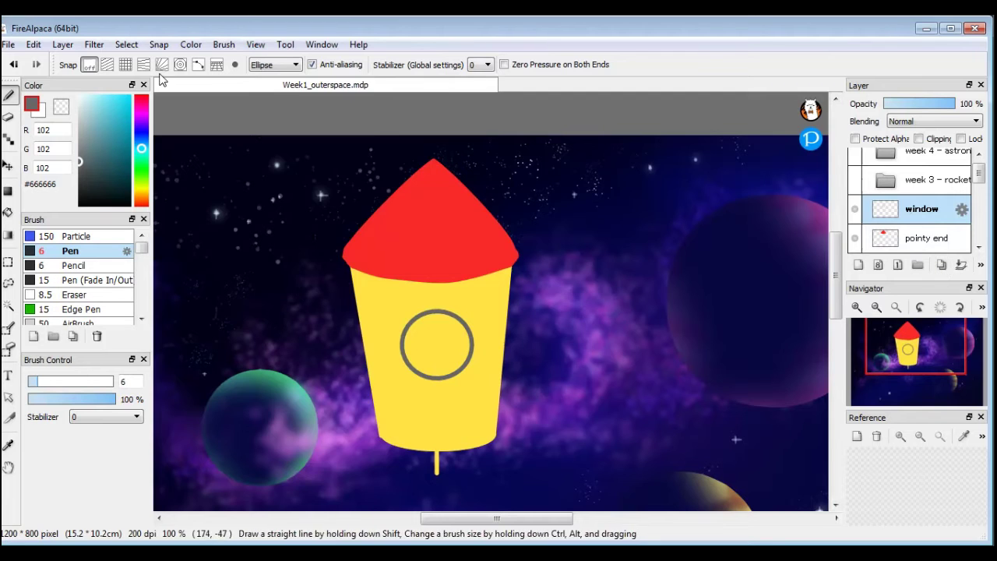
Duplicate the window layer and scale the copy down, centred inside the original ring.
{"action": "left_click", "coordinate": [61, 45]}
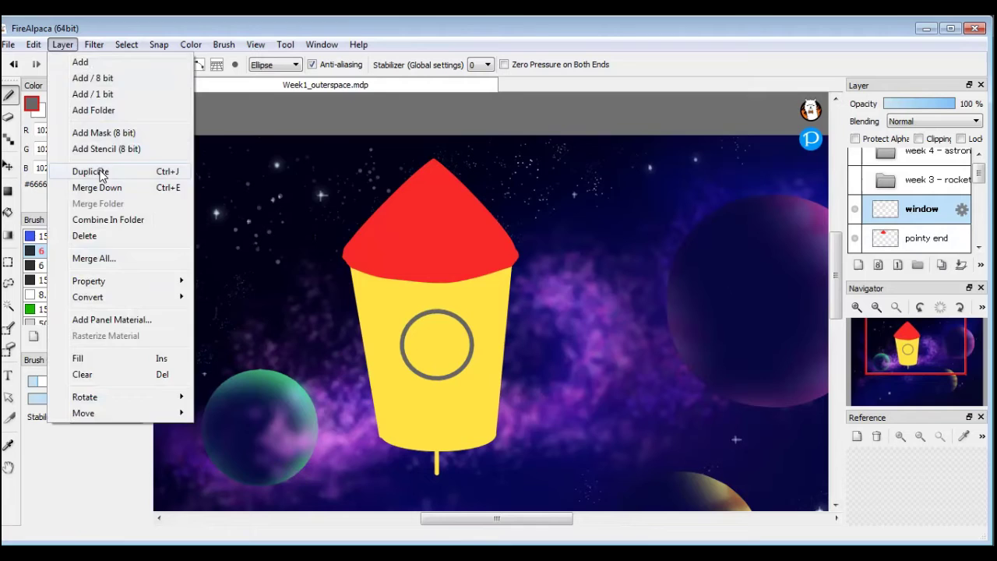
{"action": "left_click", "coordinate": [91, 171]}
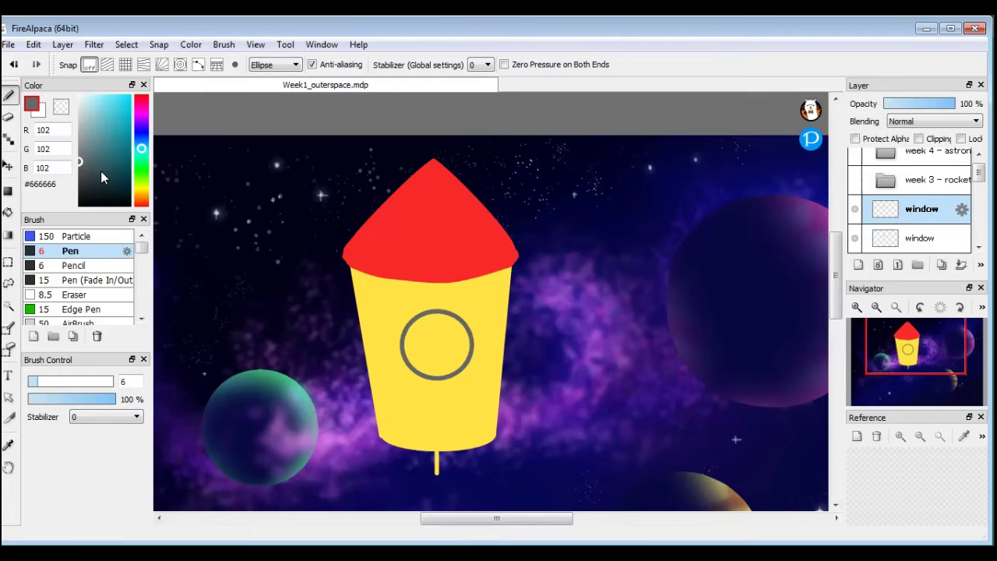
{"action": "left_click", "coordinate": [8, 166]}
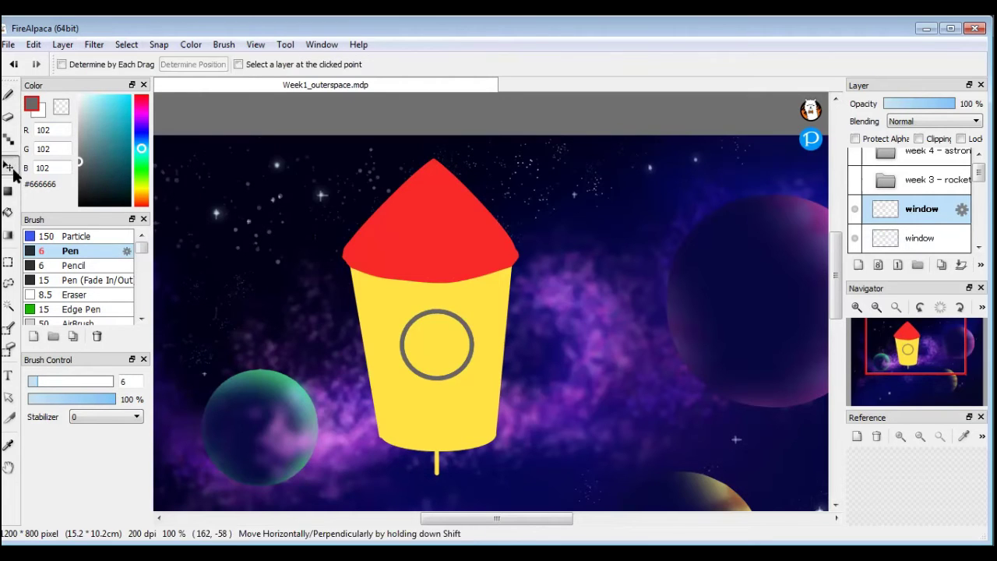
{"action": "mouse_move", "coordinate": [457, 343]}
{"action": "left_mouse_down"}
{"action": "mouse_move", "coordinate": [556, 334]}
{"action": "mouse_move", "coordinate": [460, 338]}
{"action": "left_mouse_up"}
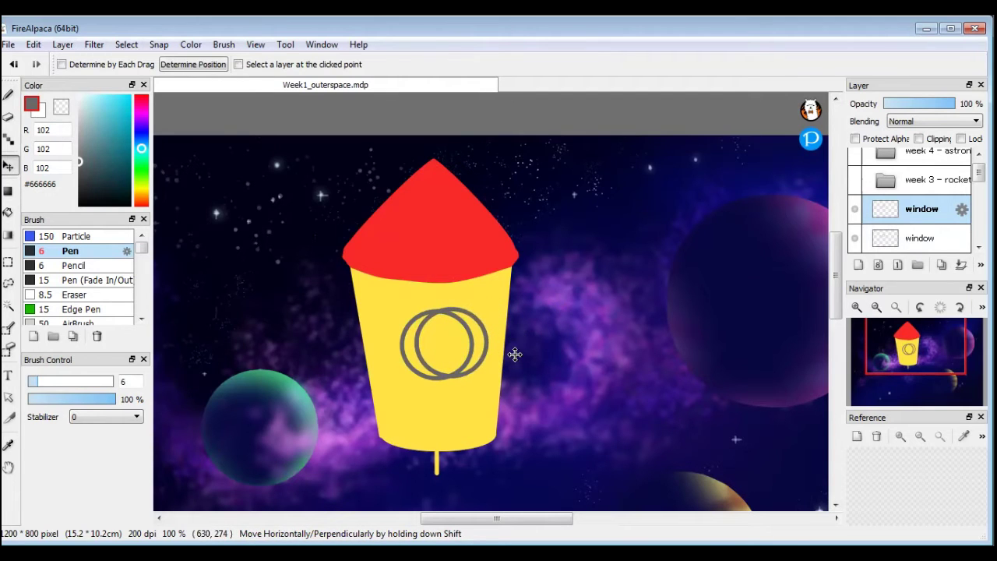
{"action": "key", "text": "ctrl+t"}
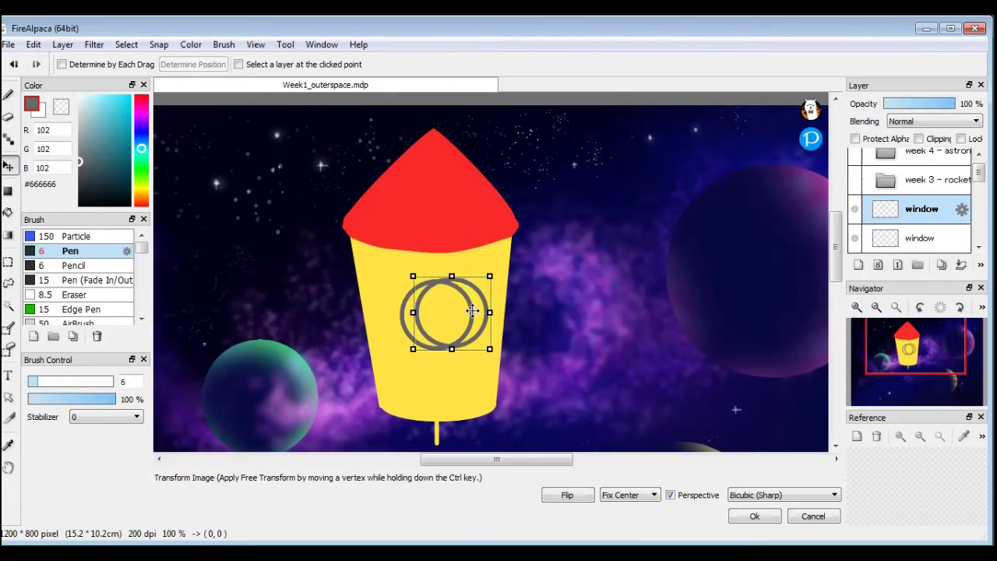
{"action": "left_click_drag", "start_coordinate": [486, 279], "coordinate": [435, 315]}
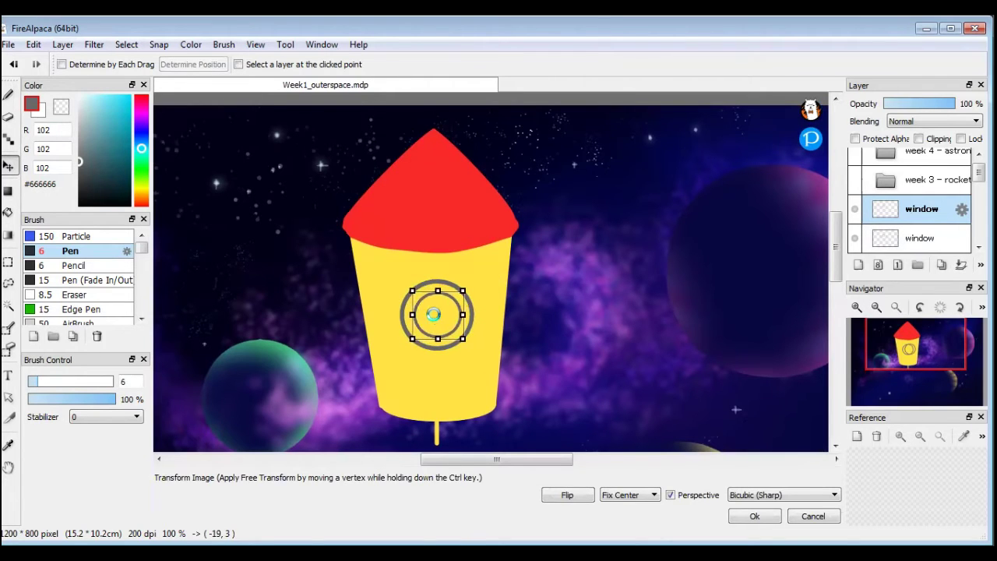
{"action": "key", "text": "Return"}
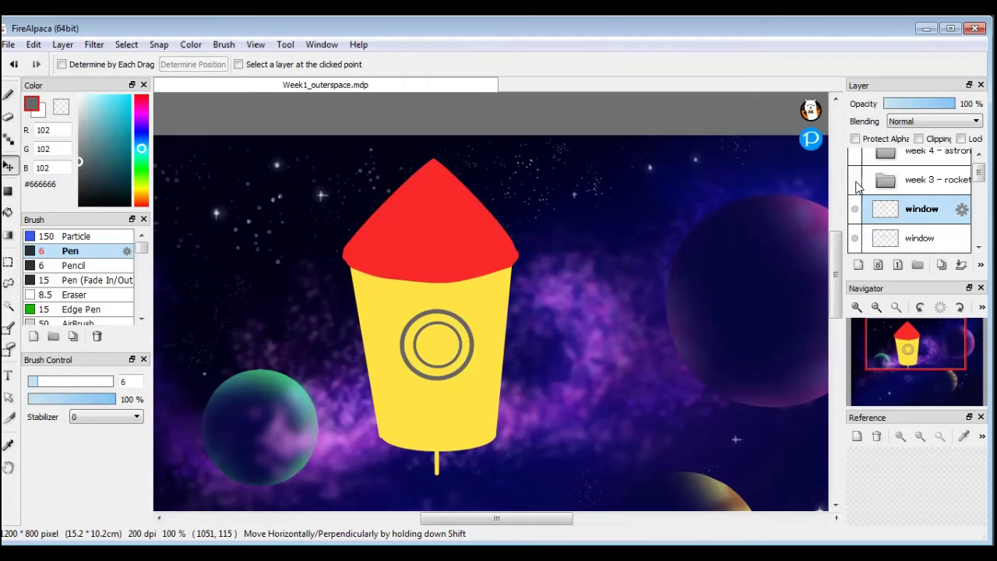
{"action": "left_click", "coordinate": [855, 181]}
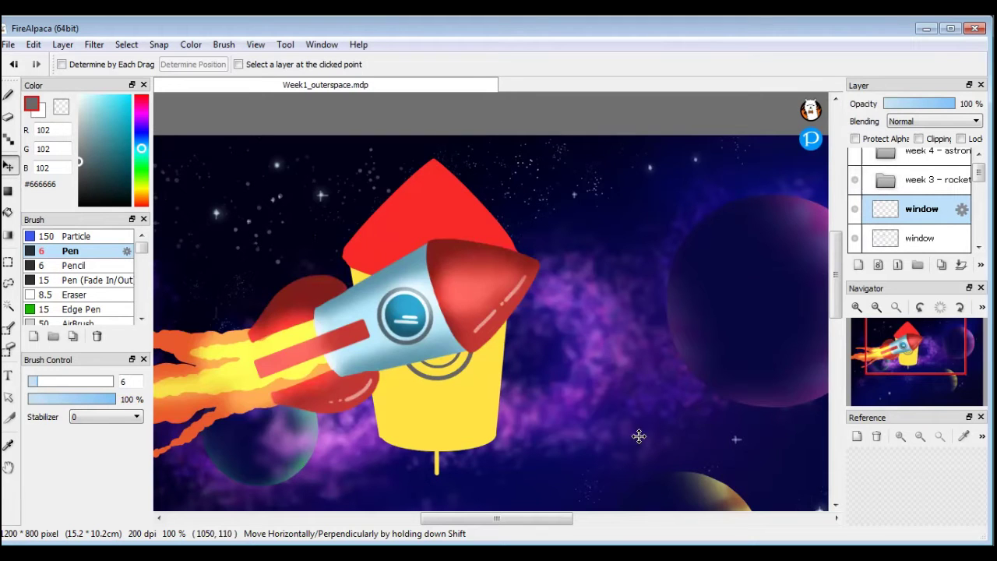
{"action": "left_click", "coordinate": [855, 180]}
Bucket-fill the porthole's inner circle with teal #1298AA, then toggle the lower window layer to check.
{"action": "left_click", "coordinate": [8, 212]}
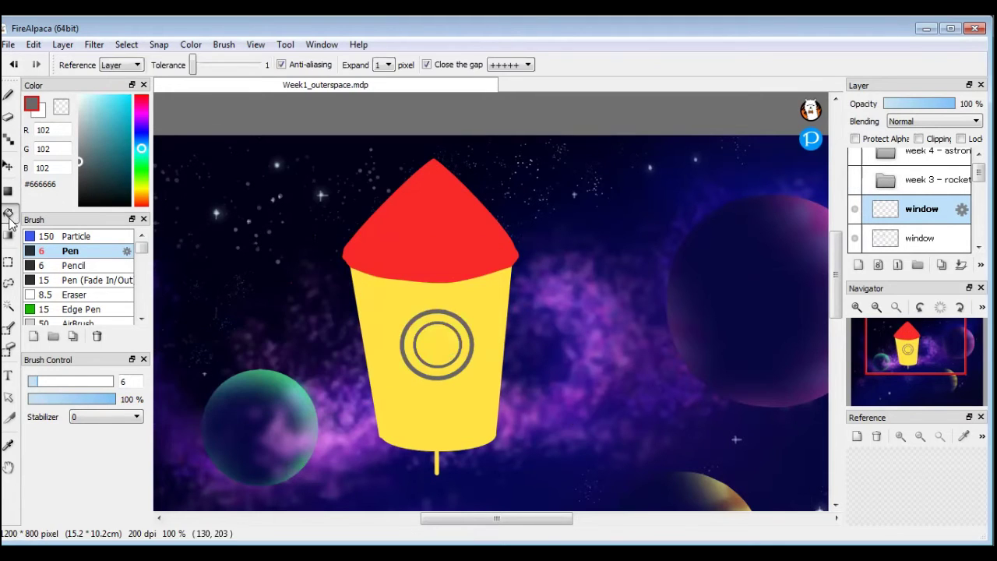
{"action": "left_click", "coordinate": [446, 337]}
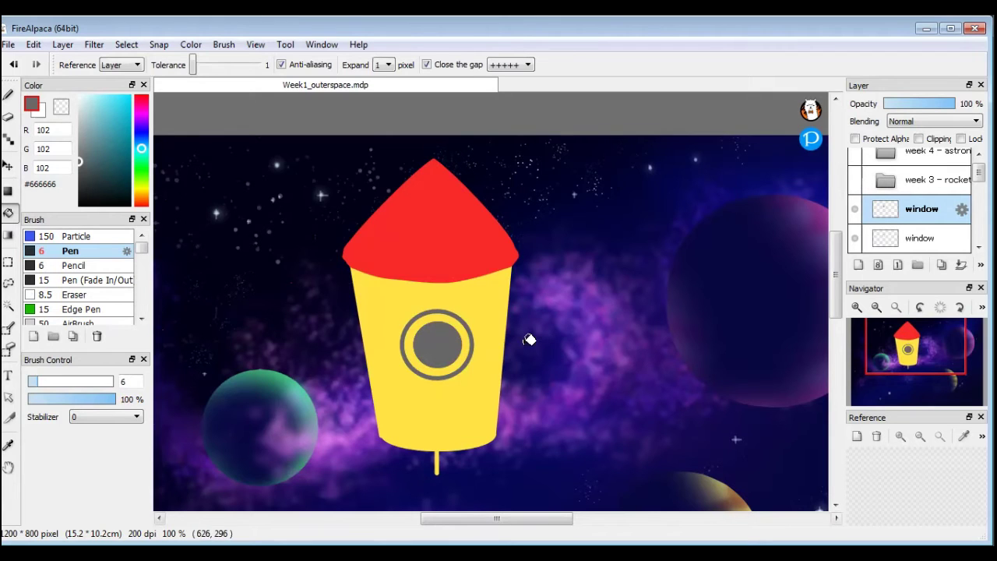
{"action": "left_click", "coordinate": [121, 111]}
{"action": "left_click_drag", "start_coordinate": [121, 111], "coordinate": [126, 132]}
{"action": "left_click", "coordinate": [440, 350]}
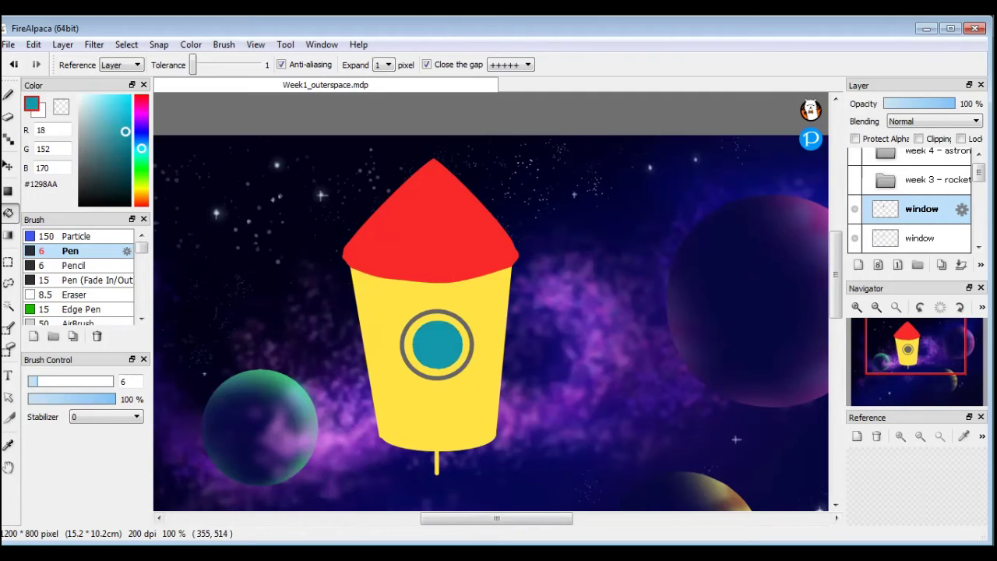
{"action": "left_click", "coordinate": [8, 97]}
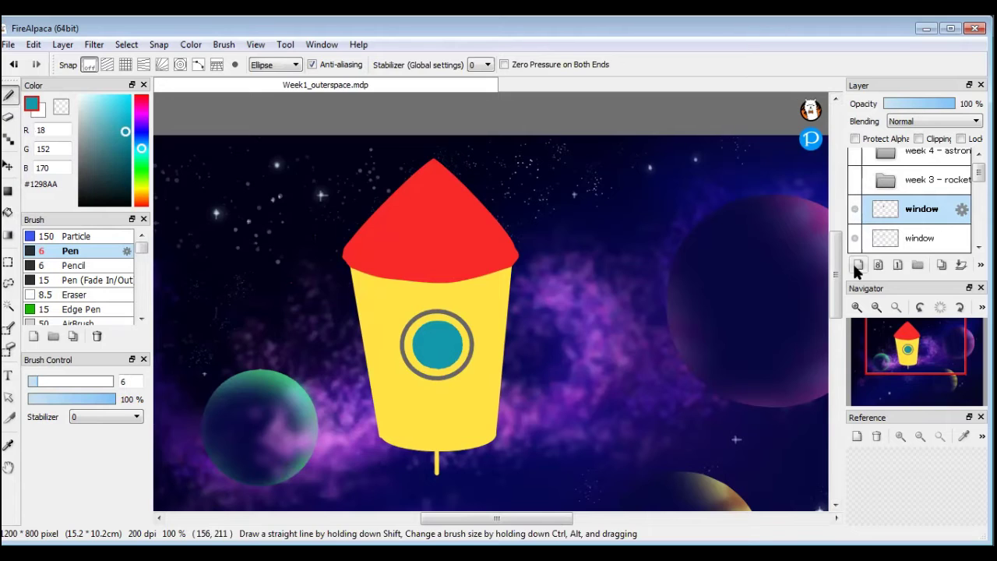
{"action": "left_click", "coordinate": [855, 238]}
{"action": "left_click", "coordinate": [854, 239]}
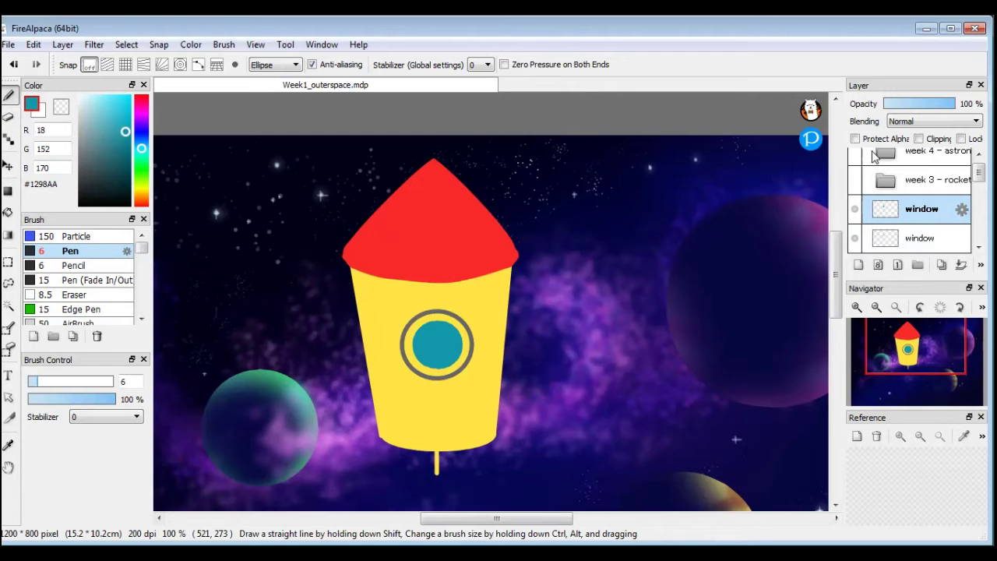
Zoom in, lock the window layer's alpha, and set up the Gradient tool with dark blue and teal.
{"action": "left_click", "coordinate": [856, 307]}
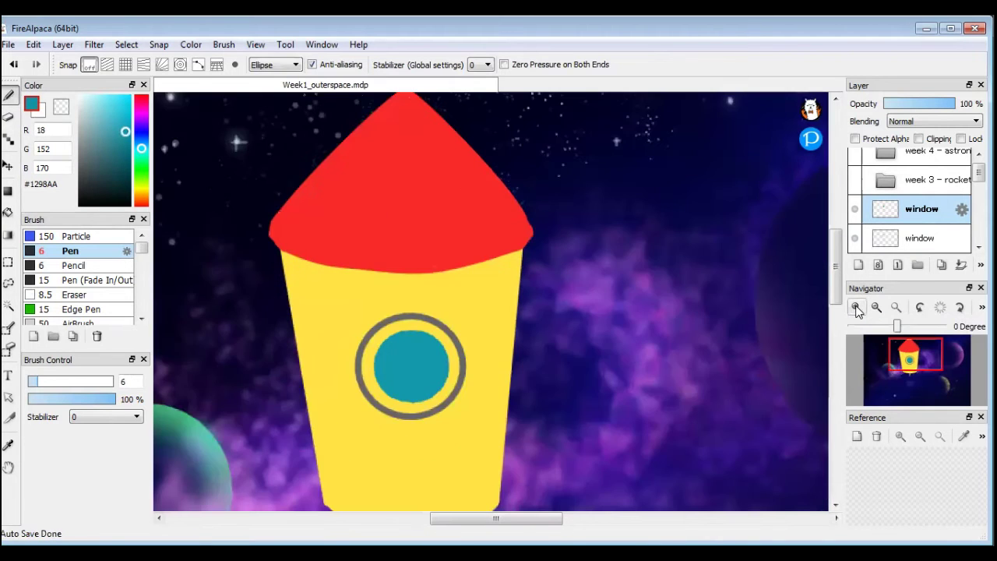
{"action": "scroll", "coordinate": [436, 412], "scroll_direction": "up", "scroll_amount": 3}
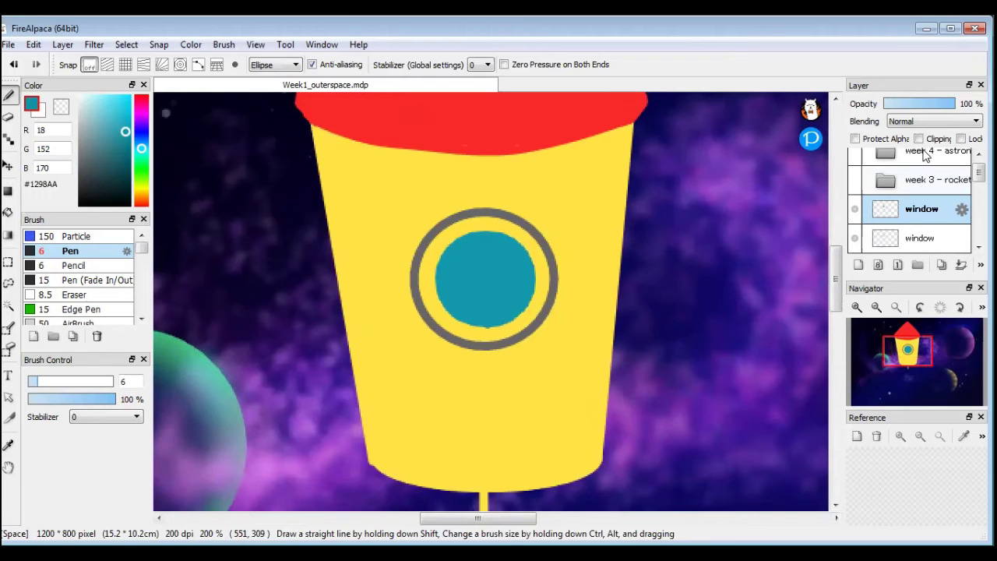
{"action": "left_click", "coordinate": [855, 139]}
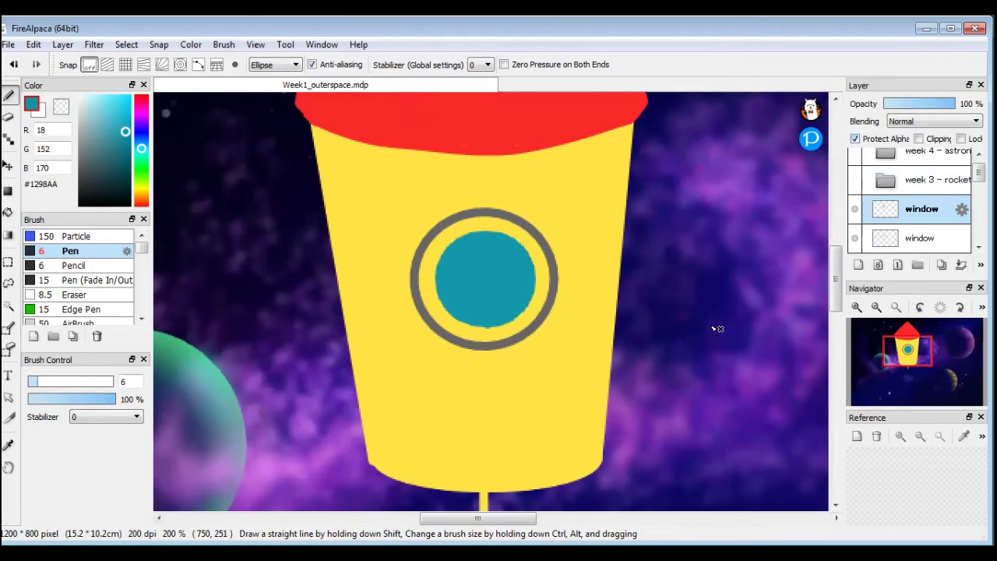
{"action": "left_click", "coordinate": [7, 235]}
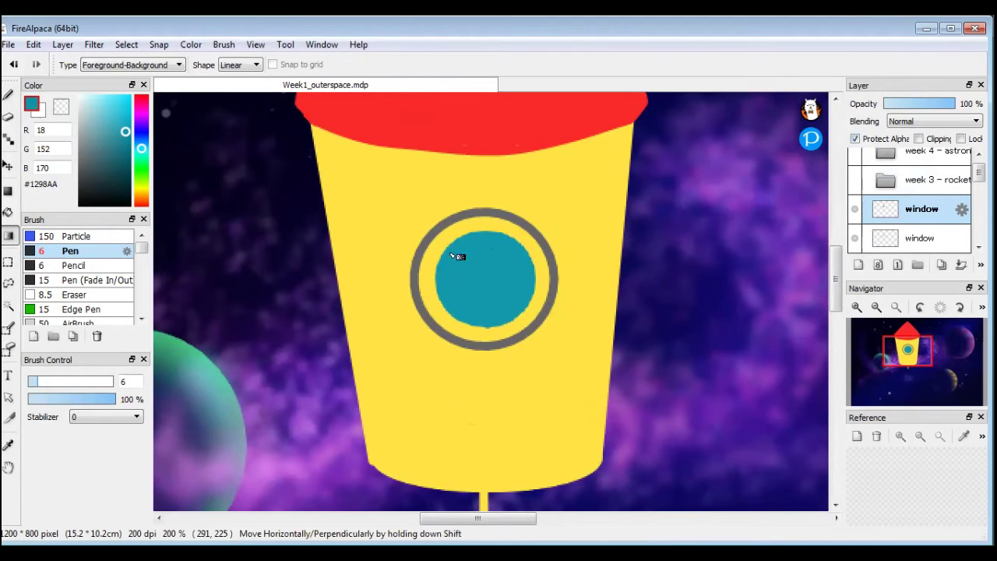
{"action": "mouse_move", "coordinate": [122, 137]}
{"action": "left_mouse_down"}
{"action": "mouse_move", "coordinate": [123, 162]}
{"action": "mouse_move", "coordinate": [142, 137]}
{"action": "left_mouse_up"}
{"action": "left_click", "coordinate": [142, 141]}
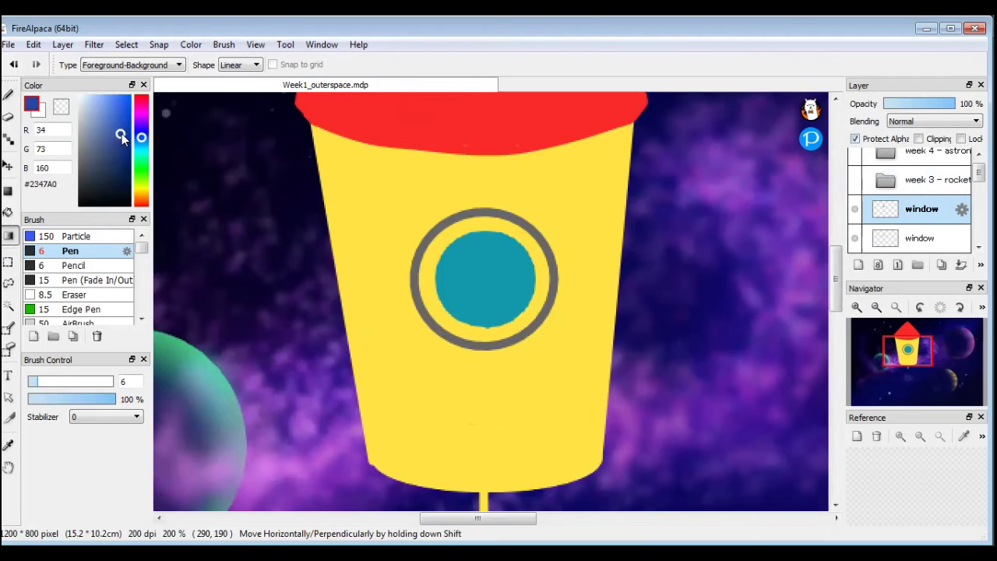
{"action": "key", "text": "x"}
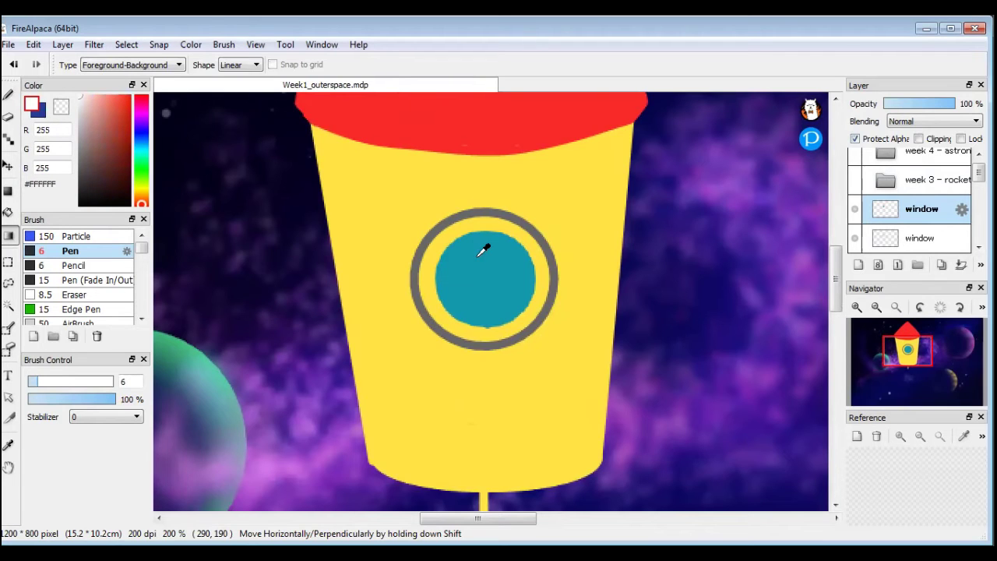
{"action": "left_click", "coordinate": [37, 117]}
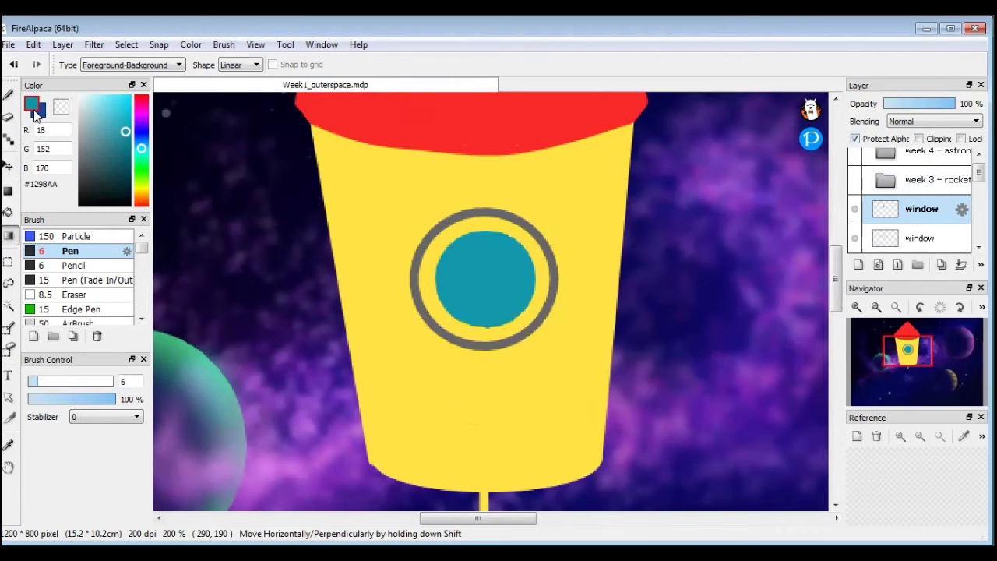
{"action": "left_click", "coordinate": [41, 116]}
{"action": "left_click", "coordinate": [31, 102]}
{"action": "left_click", "coordinate": [43, 116]}
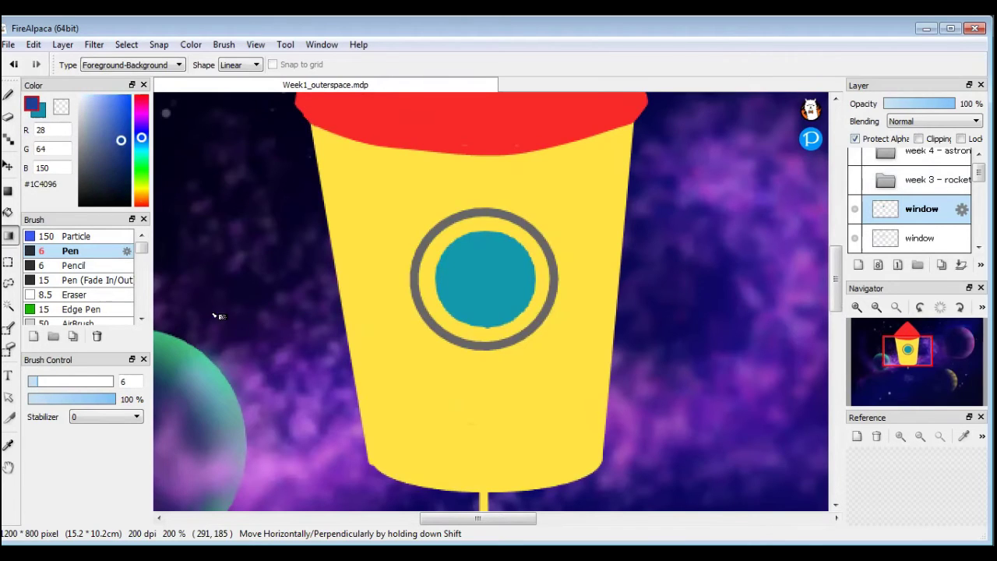
Drag gradients across the porthole until it shades dark blue on the left to teal on the right.
{"action": "left_click_drag", "start_coordinate": [510, 263], "coordinate": [457, 434]}
{"action": "left_click_drag", "start_coordinate": [468, 306], "coordinate": [509, 276]}
{"action": "key", "text": "ctrl+z"}
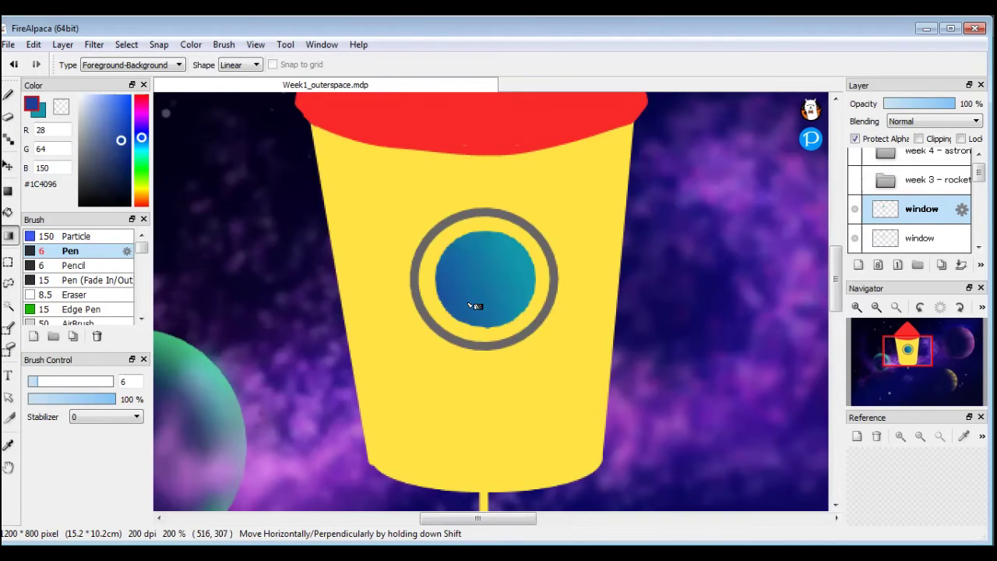
{"action": "left_click_drag", "start_coordinate": [458, 309], "coordinate": [482, 318]}
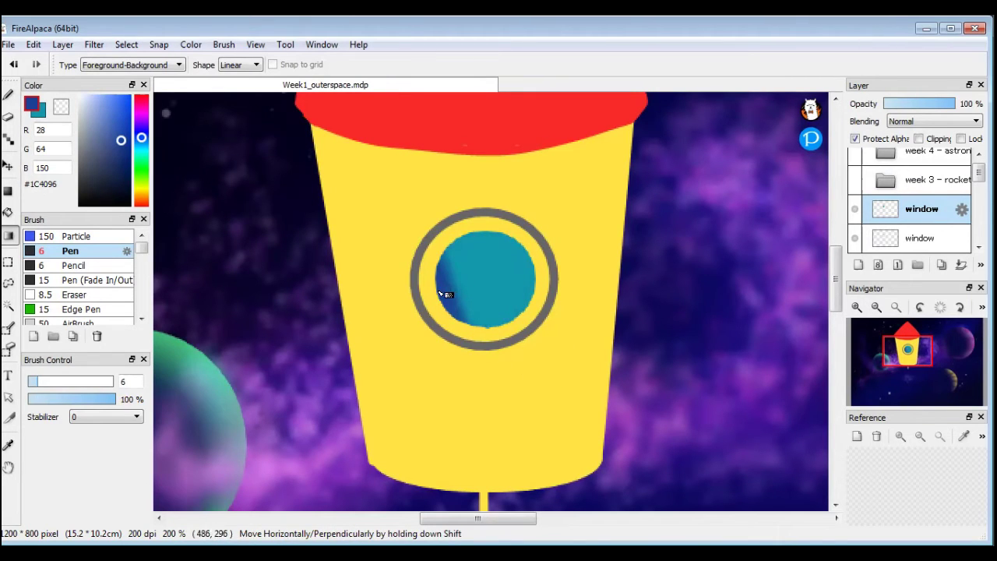
{"action": "mouse_move", "coordinate": [443, 291]}
{"action": "left_mouse_down"}
{"action": "mouse_move", "coordinate": [494, 281]}
{"action": "mouse_move", "coordinate": [504, 299]}
{"action": "left_mouse_up"}
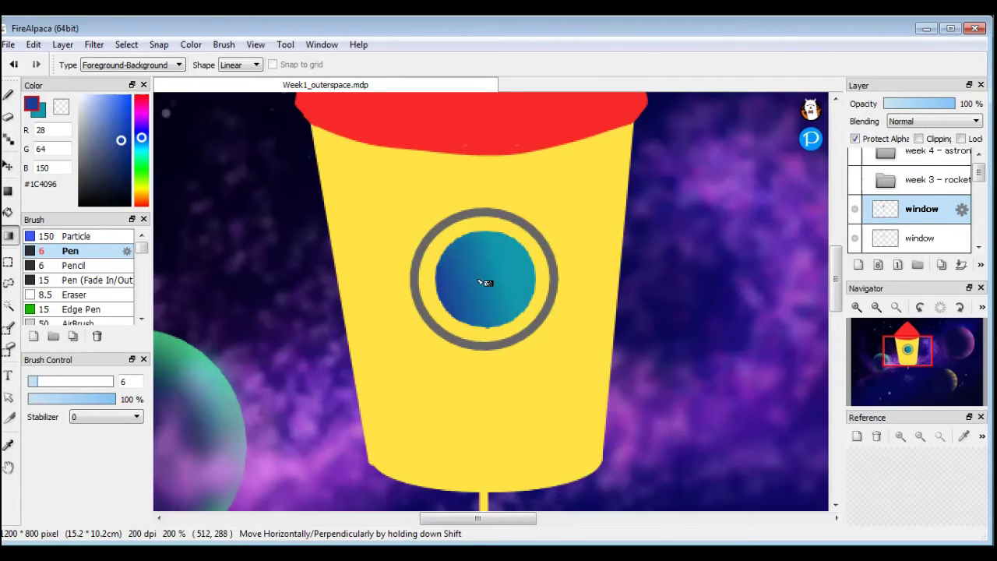
{"action": "mouse_move", "coordinate": [485, 283]}
{"action": "left_mouse_down"}
{"action": "mouse_move", "coordinate": [531, 271]}
{"action": "mouse_move", "coordinate": [519, 300]}
{"action": "left_mouse_up"}
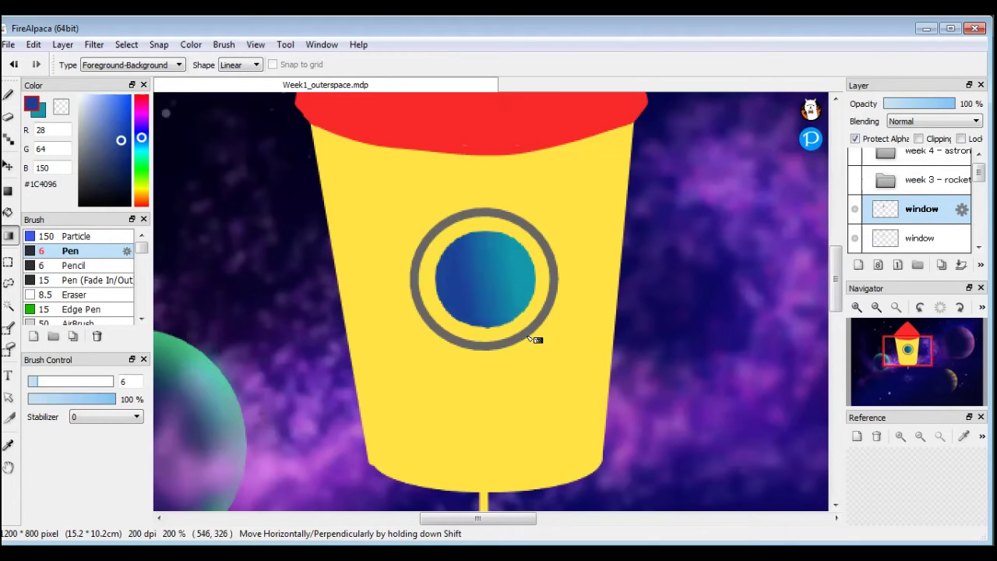
Set the brush to straight-line strokes in white, briefly checking the rocket reference.
{"action": "left_click", "coordinate": [10, 96]}
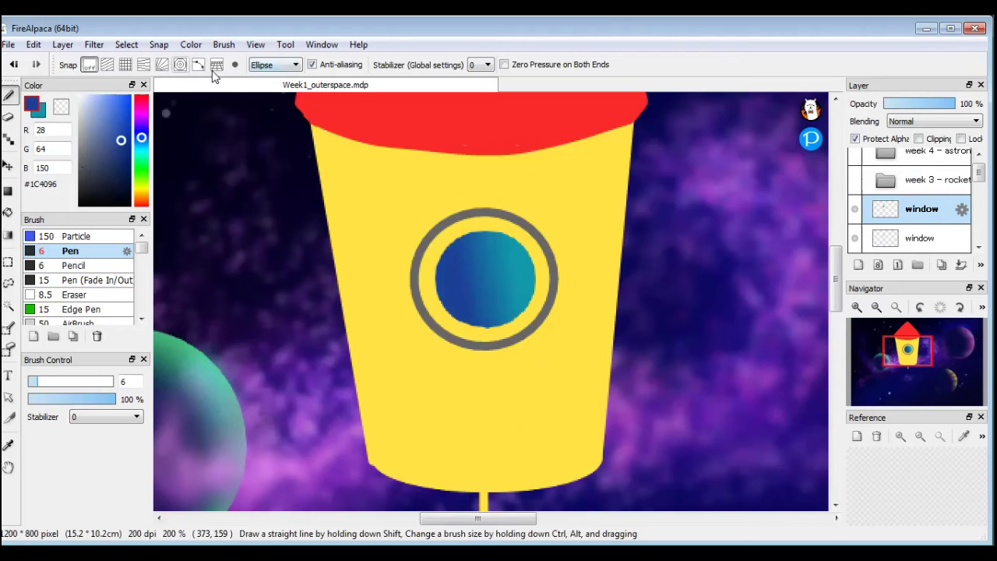
{"action": "left_click", "coordinate": [275, 65]}
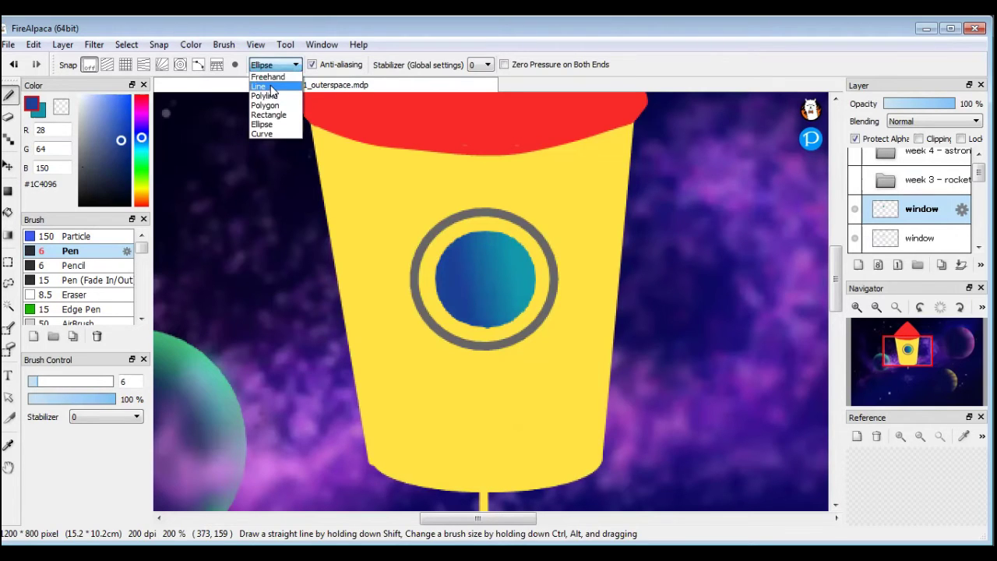
{"action": "left_click", "coordinate": [268, 87]}
{"action": "left_click_drag", "start_coordinate": [95, 125], "coordinate": [74, 84]}
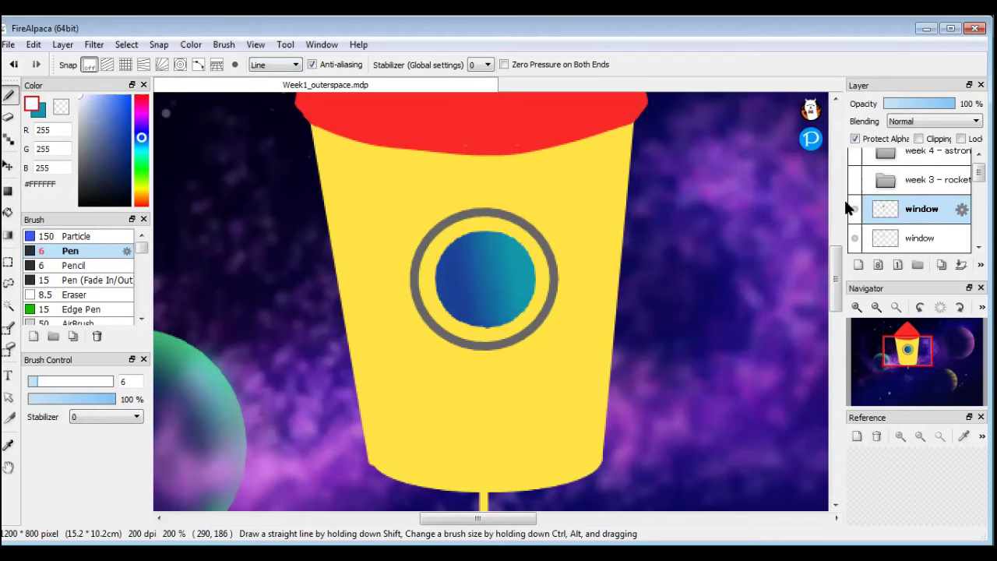
{"action": "left_click", "coordinate": [855, 181]}
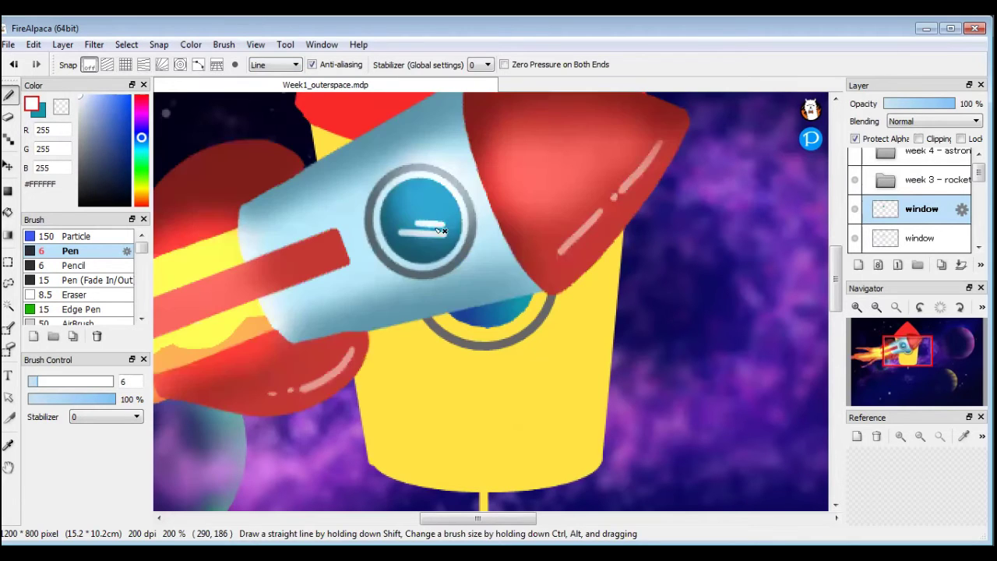
{"action": "left_click", "coordinate": [853, 181]}
Draw two parallel white diagonal highlight lines in the porthole.
{"action": "left_click_drag", "start_coordinate": [459, 298], "coordinate": [511, 255]}
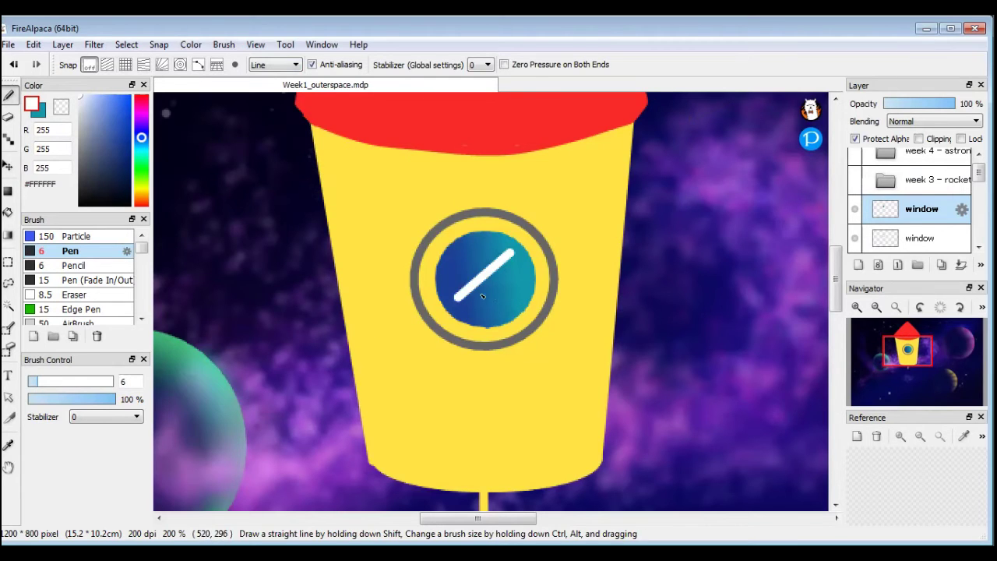
{"action": "double_click", "coordinate": [127, 383]}
{"action": "left_click_drag", "start_coordinate": [510, 280], "coordinate": [513, 277]}
Undo the highlight lines and enable parallel snapping rotated to a shallower diagonal angle.
{"action": "key", "text": "ctrl+z"}
{"action": "key", "text": "ctrl+z"}
{"action": "left_click", "coordinate": [107, 64]}
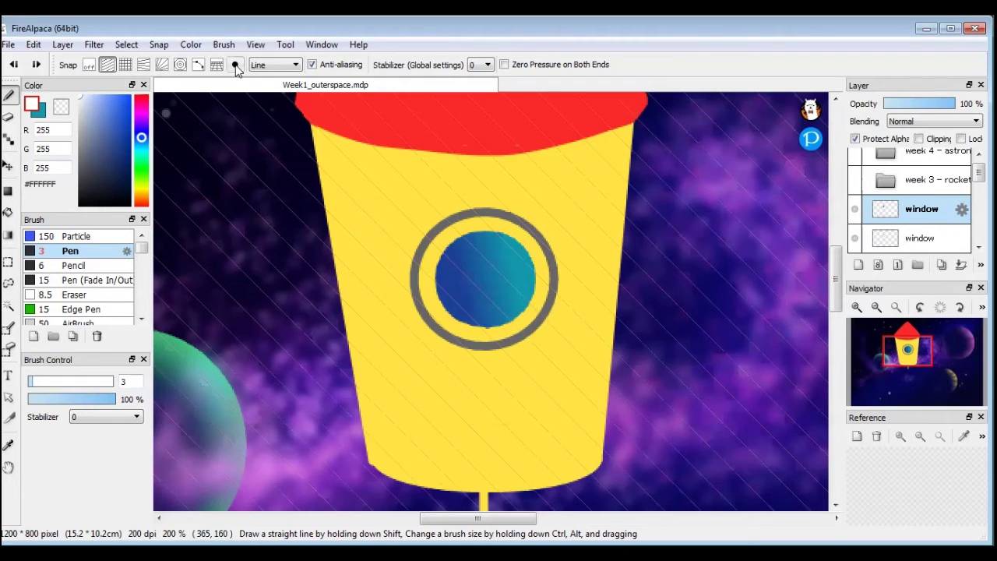
{"action": "left_click_drag", "start_coordinate": [327, 185], "coordinate": [323, 331]}
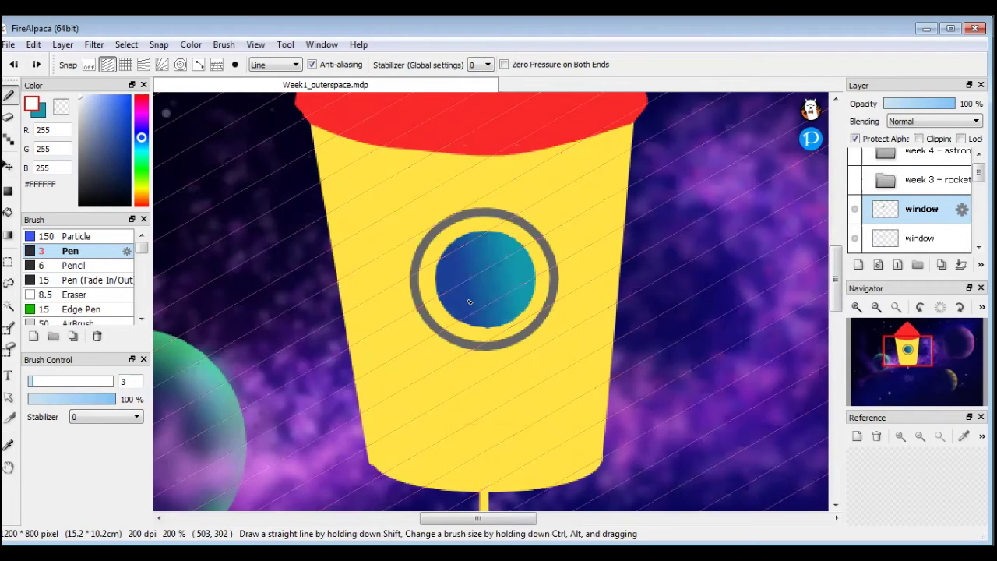
{"action": "left_click_drag", "start_coordinate": [464, 300], "coordinate": [529, 263]}
{"action": "key", "text": "ctrl+z"}
At brush size 6, draw the white highlight strokes along the guide, then disable snapping.
{"action": "double_click", "coordinate": [125, 381]}
{"action": "type", "text": "6"}
{"action": "left_click_drag", "start_coordinate": [477, 264], "coordinate": [501, 252]}
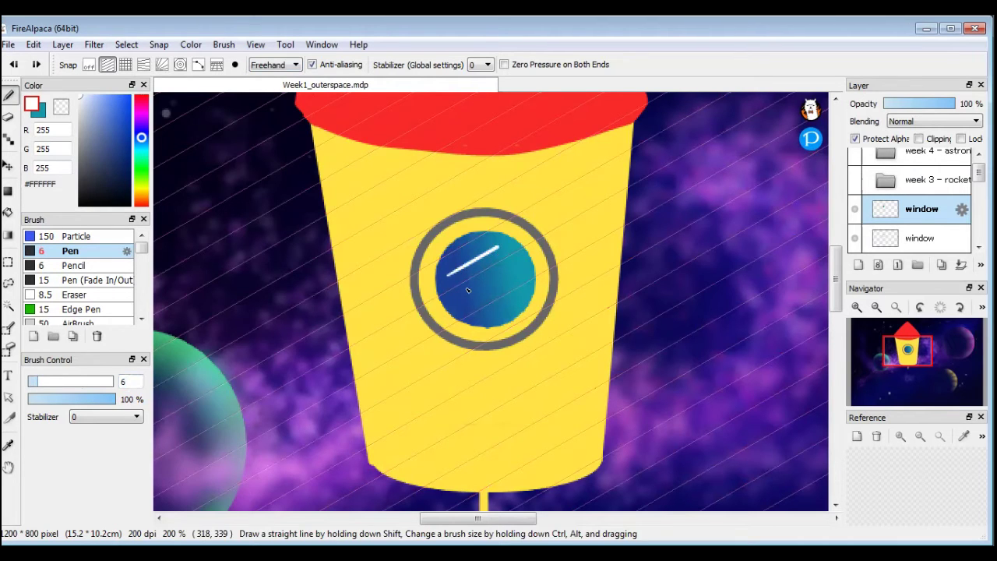
{"action": "left_click_drag", "start_coordinate": [472, 319], "coordinate": [522, 291]}
{"action": "key", "text": "ctrl+z"}
{"action": "key", "text": "ctrl+z"}
{"action": "key", "text": "ctrl+z"}
{"action": "mouse_move", "coordinate": [447, 294]}
{"action": "left_mouse_down"}
{"action": "mouse_move", "coordinate": [512, 255]}
{"action": "mouse_move", "coordinate": [481, 292]}
{"action": "left_mouse_up"}
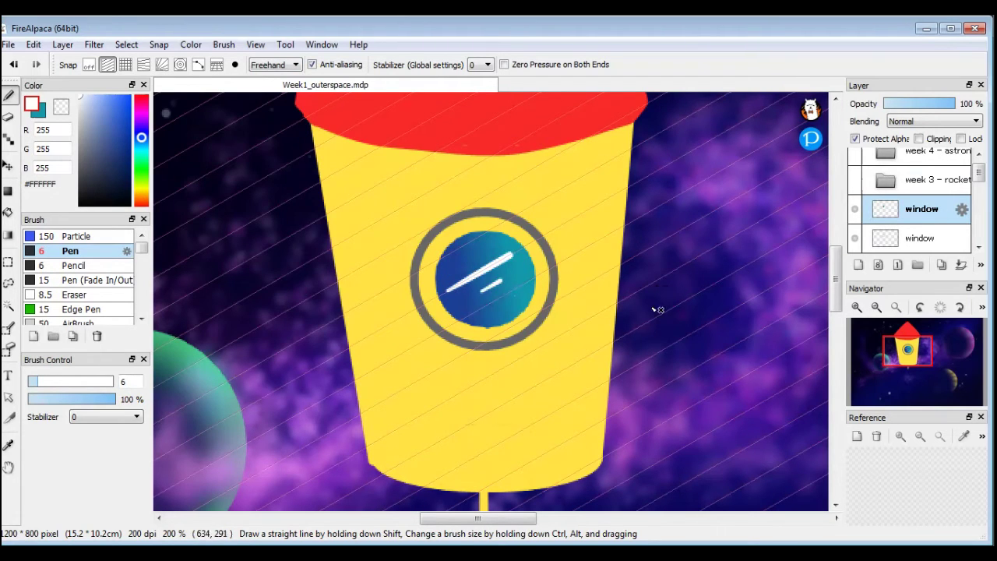
{"action": "left_click", "coordinate": [89, 67]}
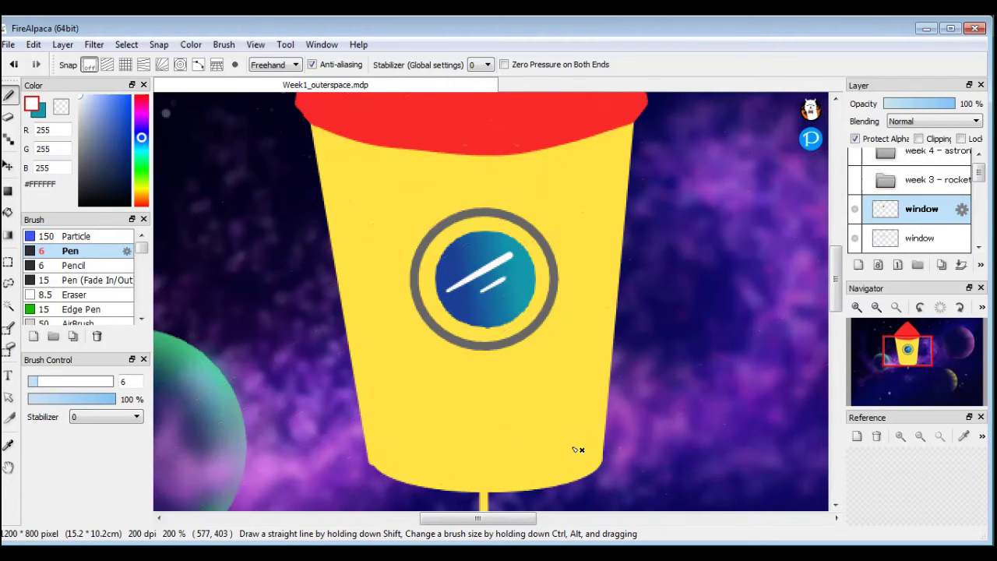
Zoom out twice in the Navigator and pan so the whole rocket and canvas top show.
{"action": "left_click", "coordinate": [877, 308]}
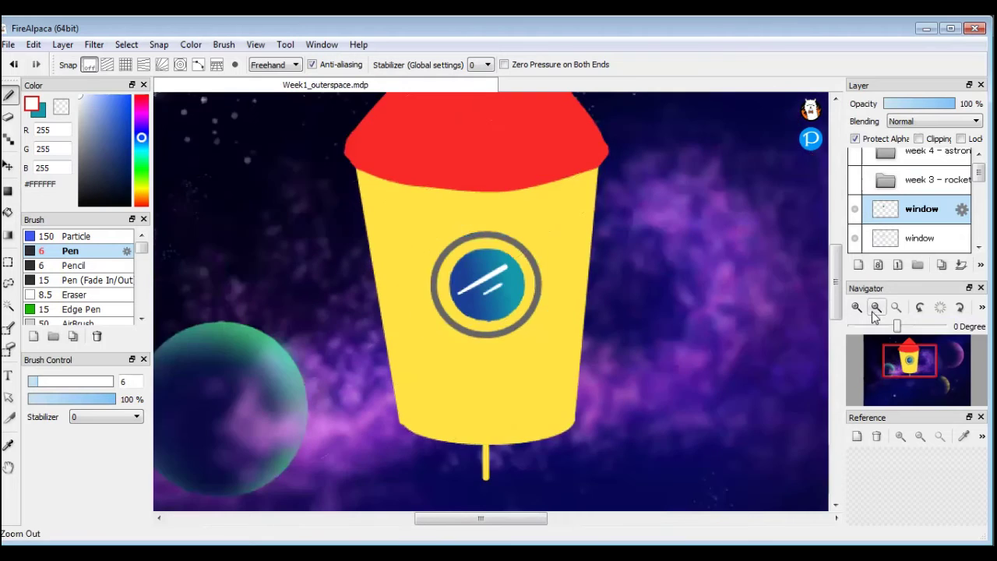
{"action": "left_click", "coordinate": [876, 308]}
{"action": "left_click_drag", "start_coordinate": [566, 363], "coordinate": [574, 398]}
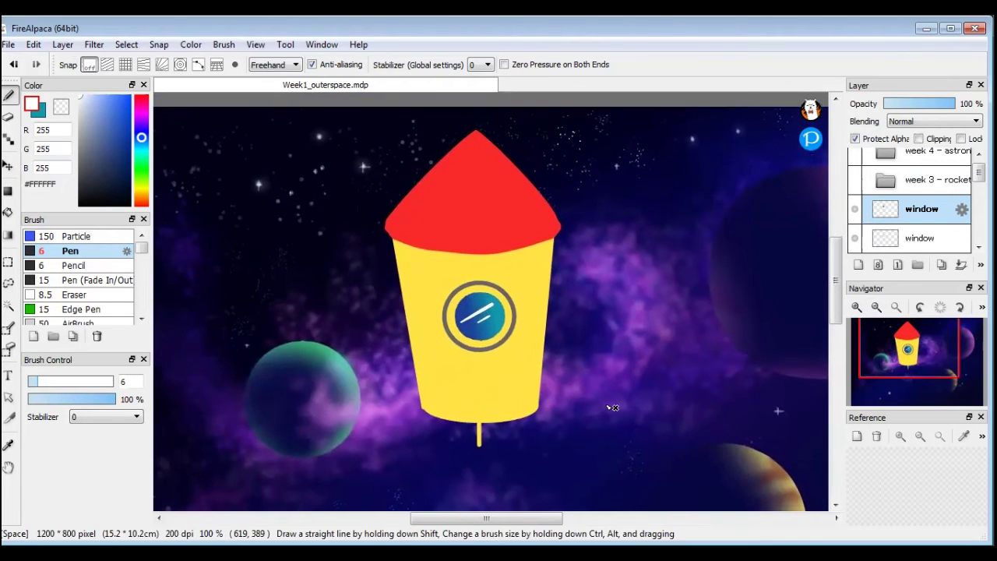
Briefly show the week 3 - rocket reference, then select the pointy end layer with Protect Alpha on.
{"action": "left_click", "coordinate": [856, 183]}
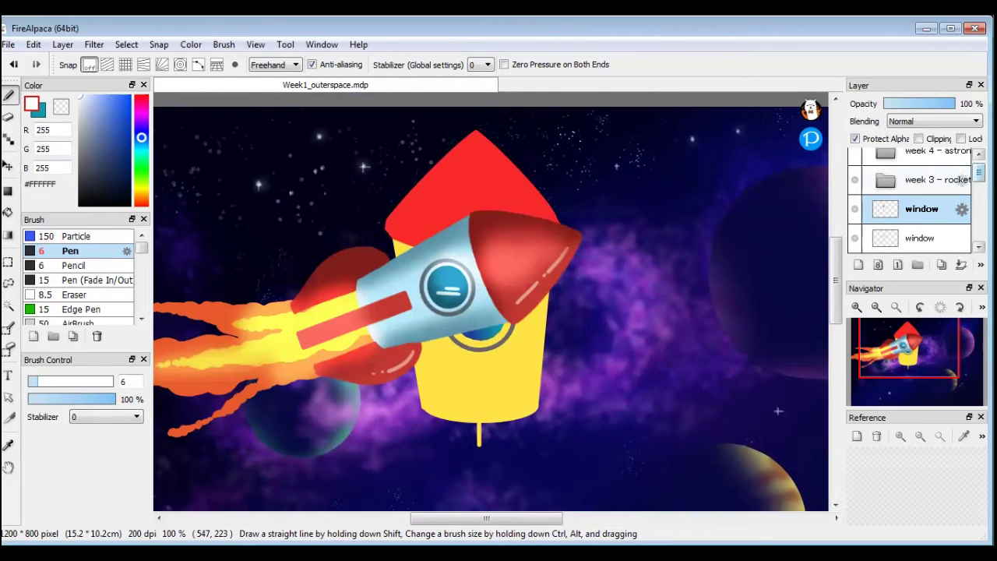
{"action": "scroll", "coordinate": [979, 176], "scroll_direction": "down", "scroll_amount": 1}
{"action": "scroll", "coordinate": [919, 191], "scroll_direction": "down", "scroll_amount": 1}
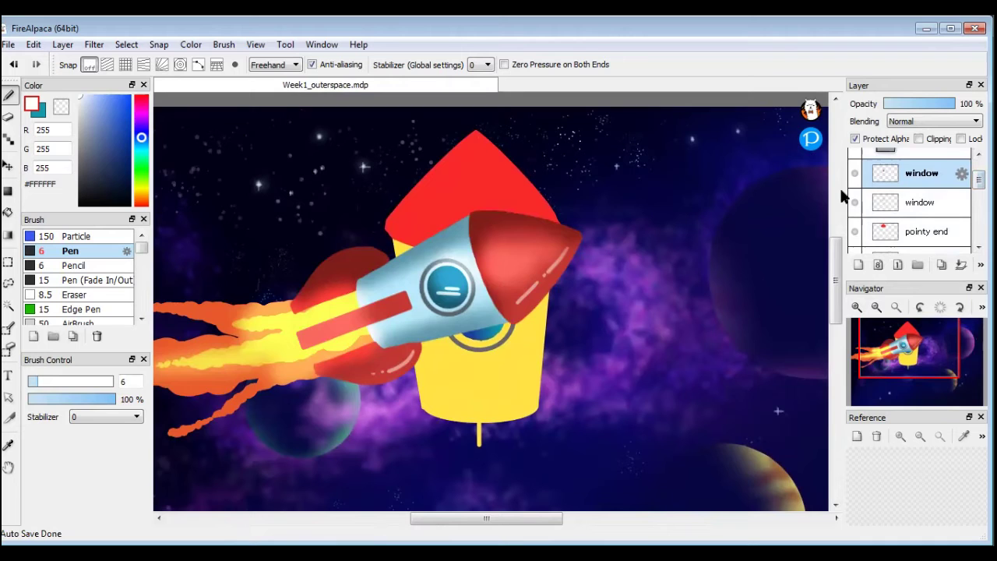
{"action": "scroll", "coordinate": [919, 194], "scroll_direction": "up", "scroll_amount": 1}
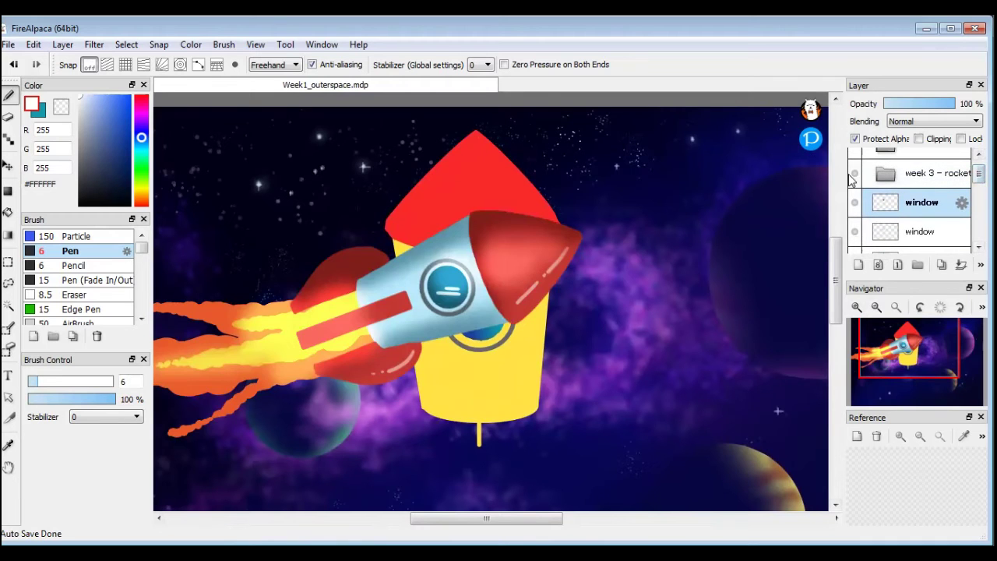
{"action": "left_click", "coordinate": [855, 173]}
{"action": "scroll", "coordinate": [934, 194], "scroll_direction": "down", "scroll_amount": 3}
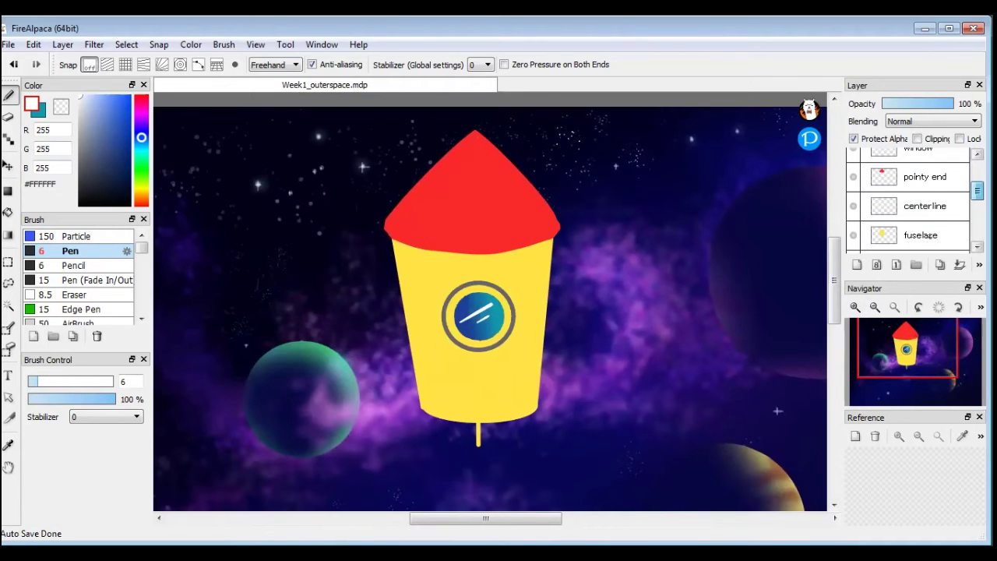
{"action": "left_click", "coordinate": [941, 188]}
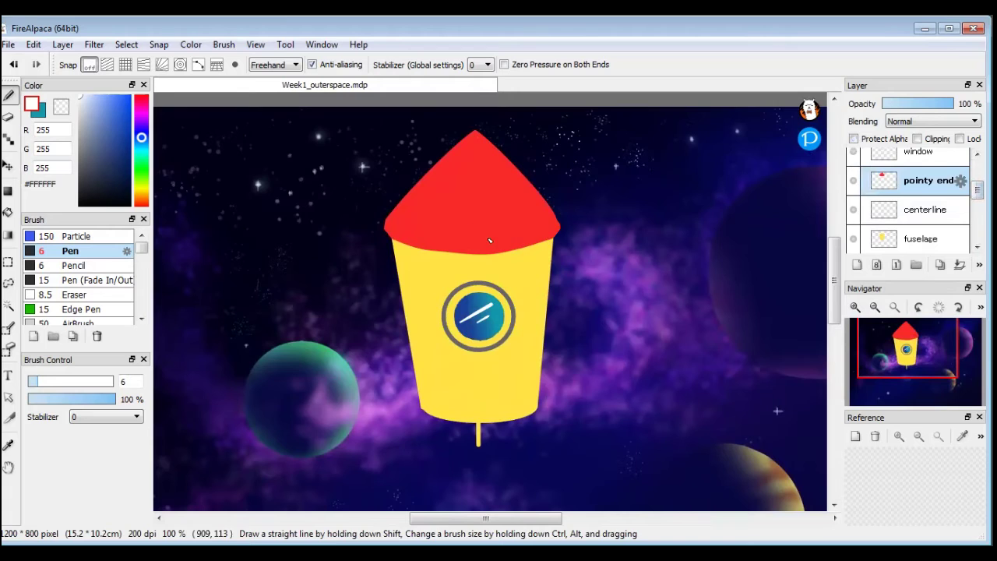
{"action": "left_click", "coordinate": [853, 139]}
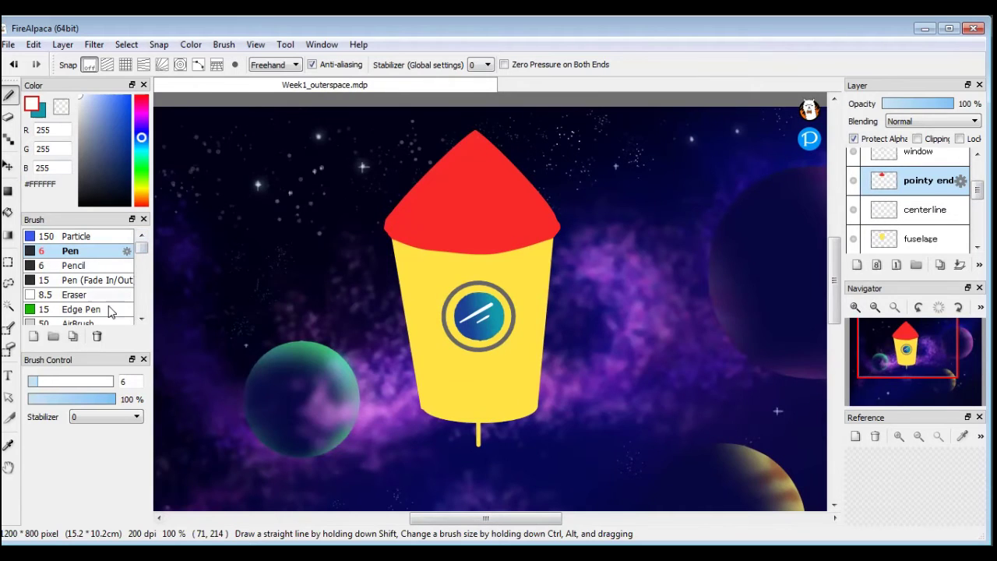
Switch to the large soft airbrush and pick a dark red, #931E1E.
{"action": "left_click_drag", "start_coordinate": [143, 251], "coordinate": [142, 259]}
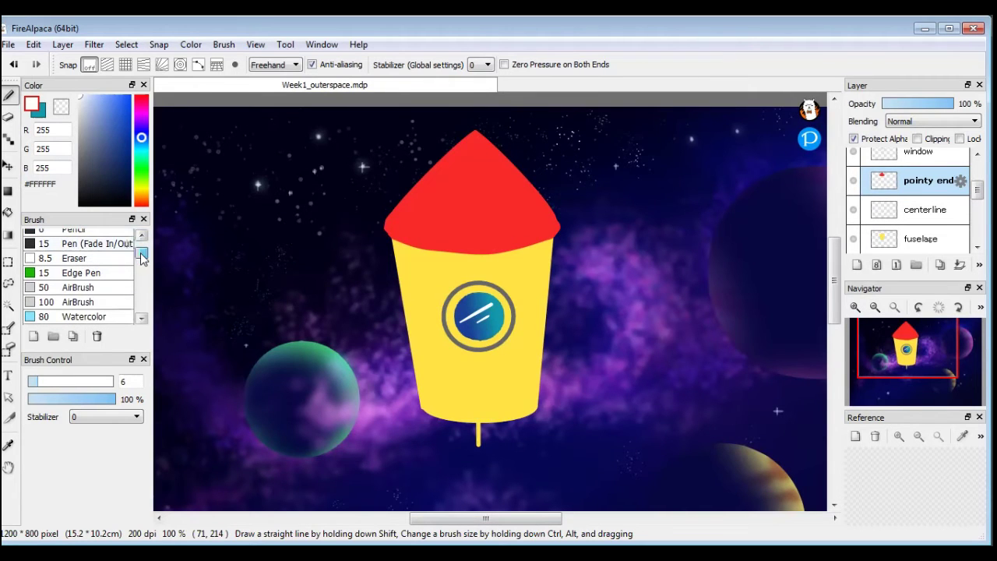
{"action": "left_click", "coordinate": [81, 302]}
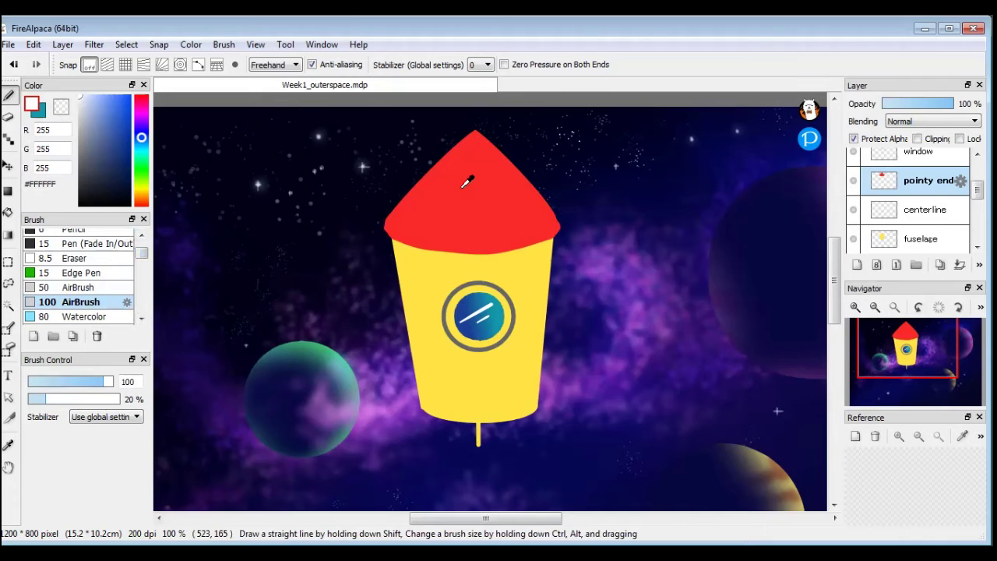
{"action": "left_click_drag", "start_coordinate": [124, 105], "coordinate": [120, 142]}
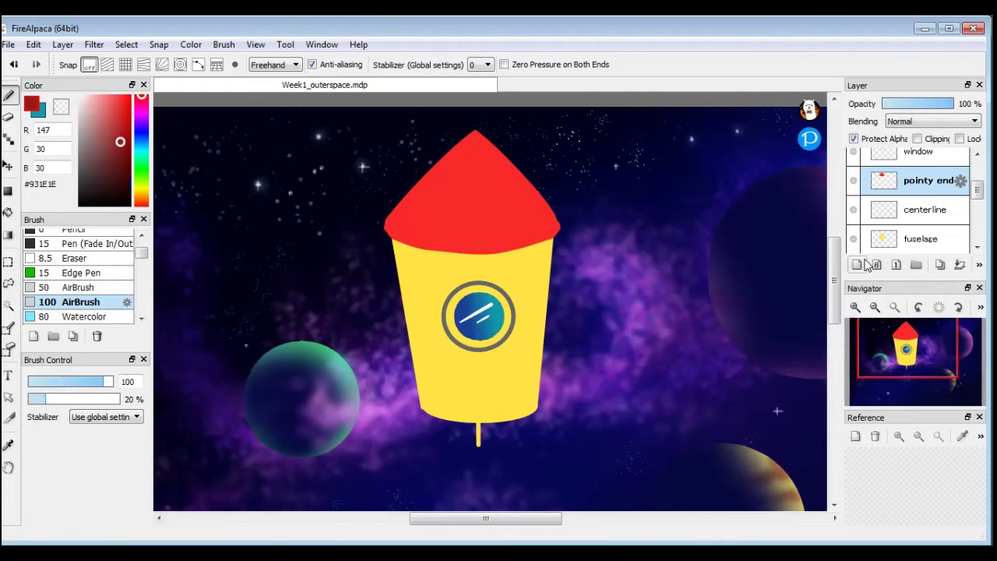
Open the week 3 - rocket folder and hide and reshow its fuselage layer to compare.
{"action": "scroll", "coordinate": [888, 200], "scroll_direction": "up", "scroll_amount": 4}
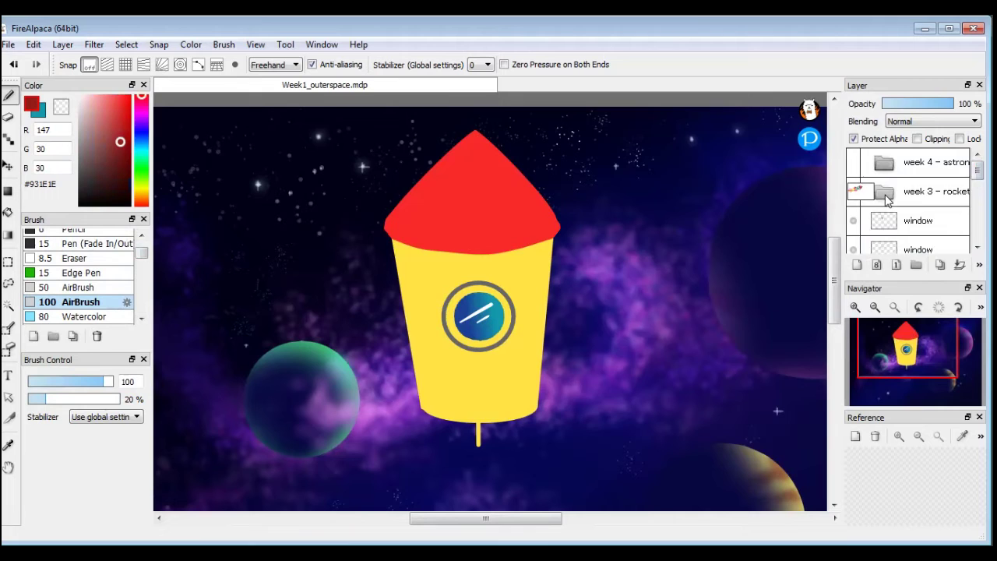
{"action": "left_click", "coordinate": [887, 195]}
{"action": "scroll", "coordinate": [904, 202], "scroll_direction": "down", "scroll_amount": 3}
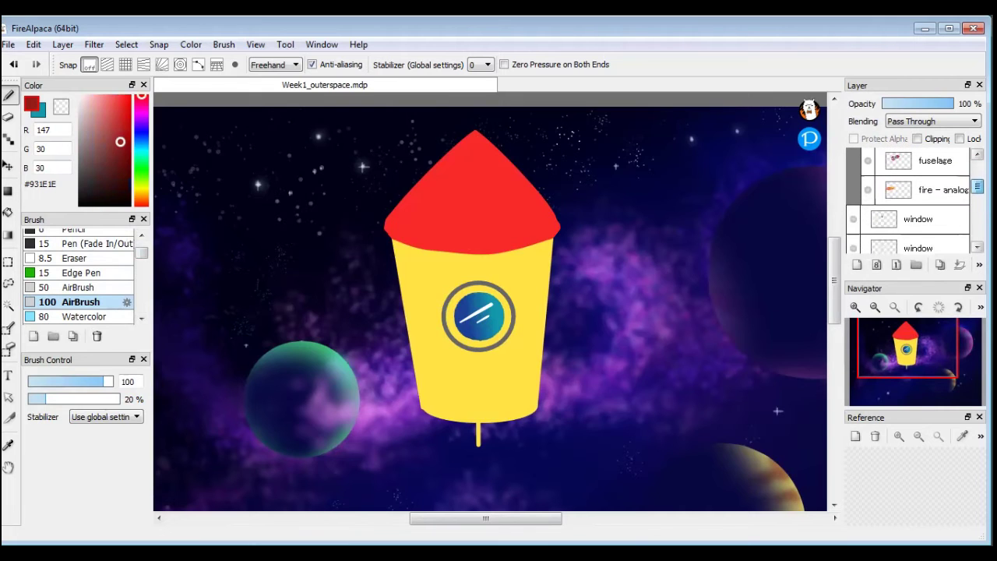
{"action": "scroll", "coordinate": [907, 200], "scroll_direction": "down", "scroll_amount": 1}
{"action": "scroll", "coordinate": [907, 200], "scroll_direction": "up", "scroll_amount": 3}
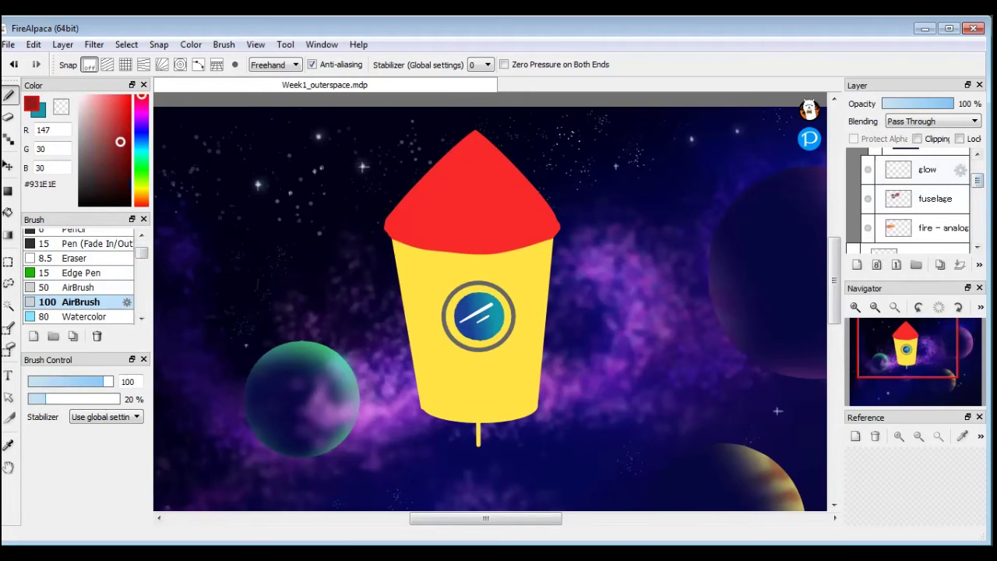
{"action": "scroll", "coordinate": [967, 197], "scroll_direction": "up", "scroll_amount": 2}
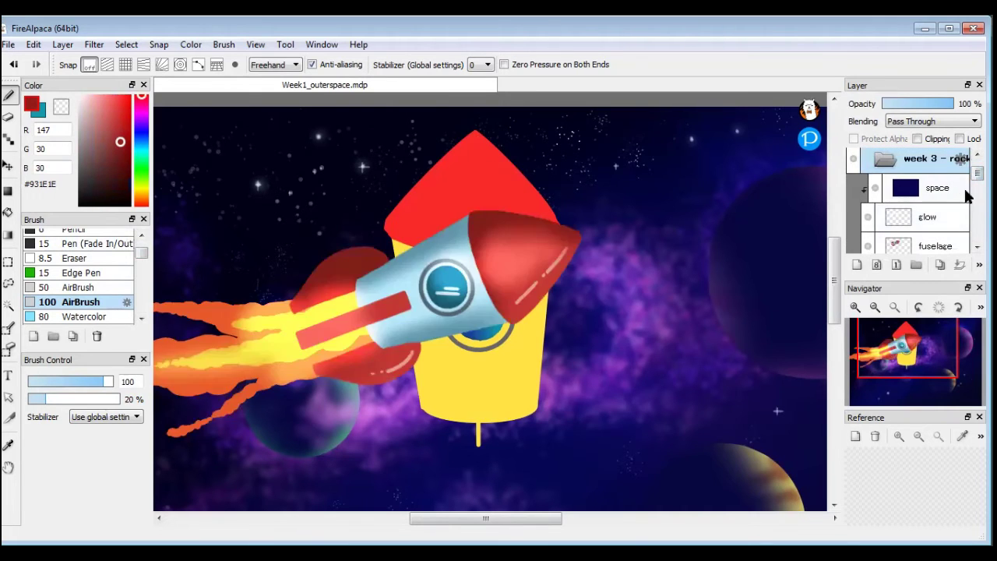
{"action": "scroll", "coordinate": [966, 199], "scroll_direction": "down", "scroll_amount": 1}
{"action": "left_click", "coordinate": [868, 210]}
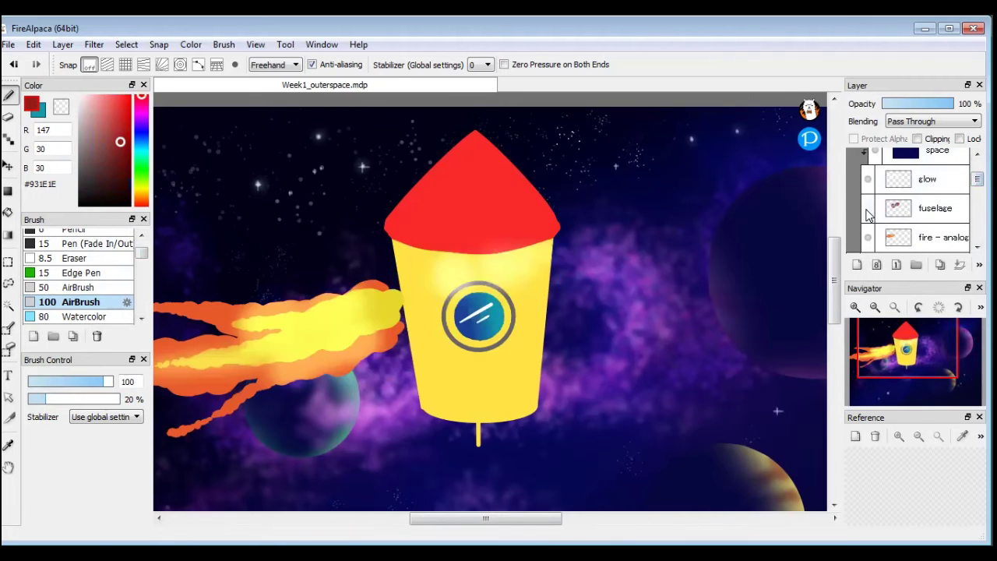
{"action": "left_click", "coordinate": [868, 211]}
Select the pointy end layer and hide the finished reference rocket.
{"action": "scroll", "coordinate": [880, 204], "scroll_direction": "up", "scroll_amount": 3}
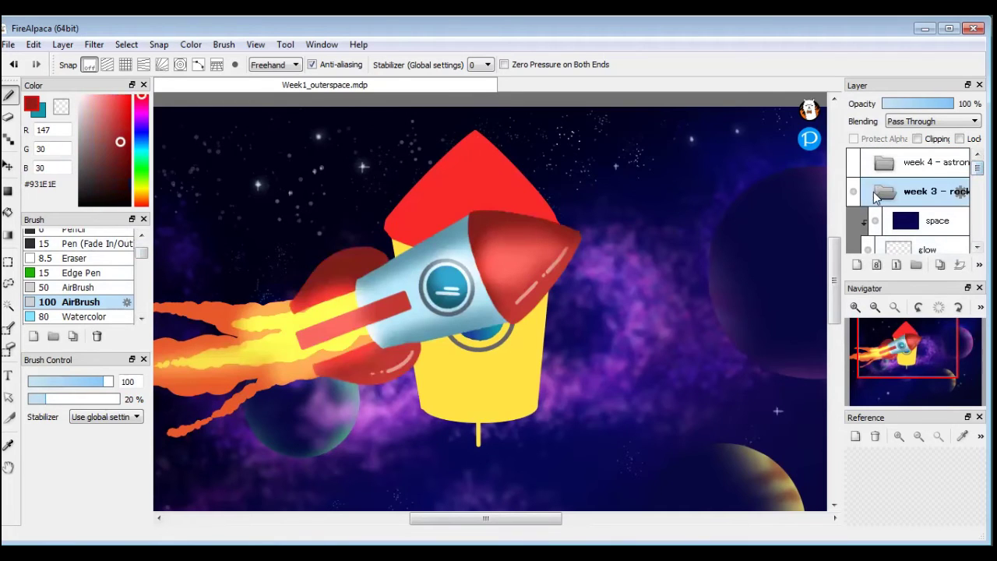
{"action": "scroll", "coordinate": [877, 198], "scroll_direction": "down", "scroll_amount": 3}
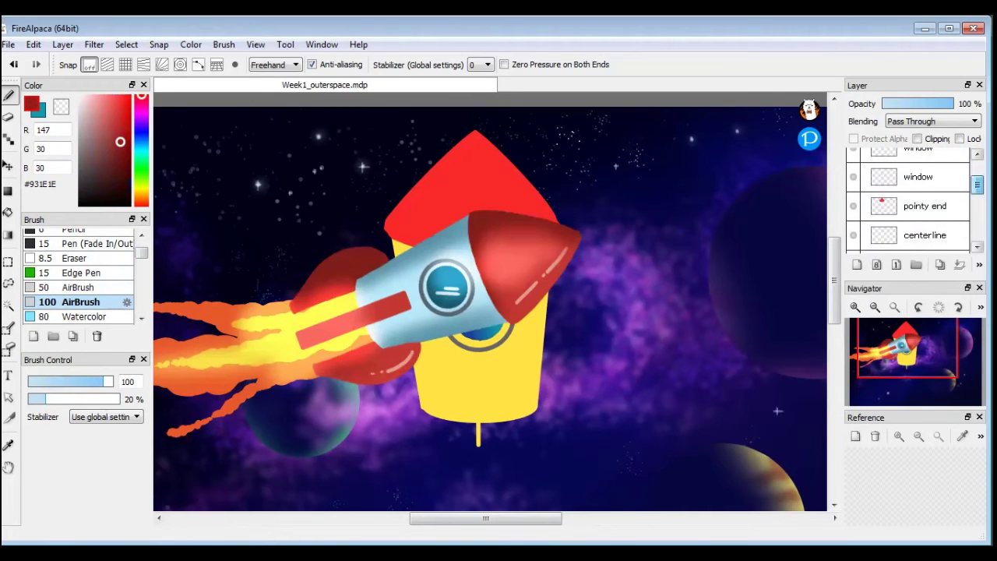
{"action": "left_click", "coordinate": [942, 209]}
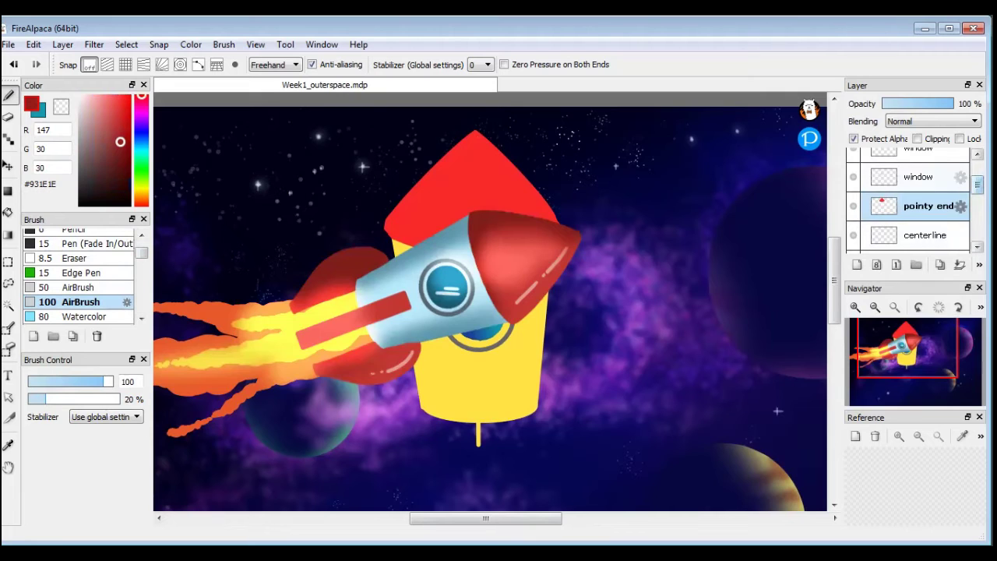
{"action": "scroll", "coordinate": [852, 181], "scroll_direction": "up", "scroll_amount": 2}
{"action": "left_click", "coordinate": [853, 179]}
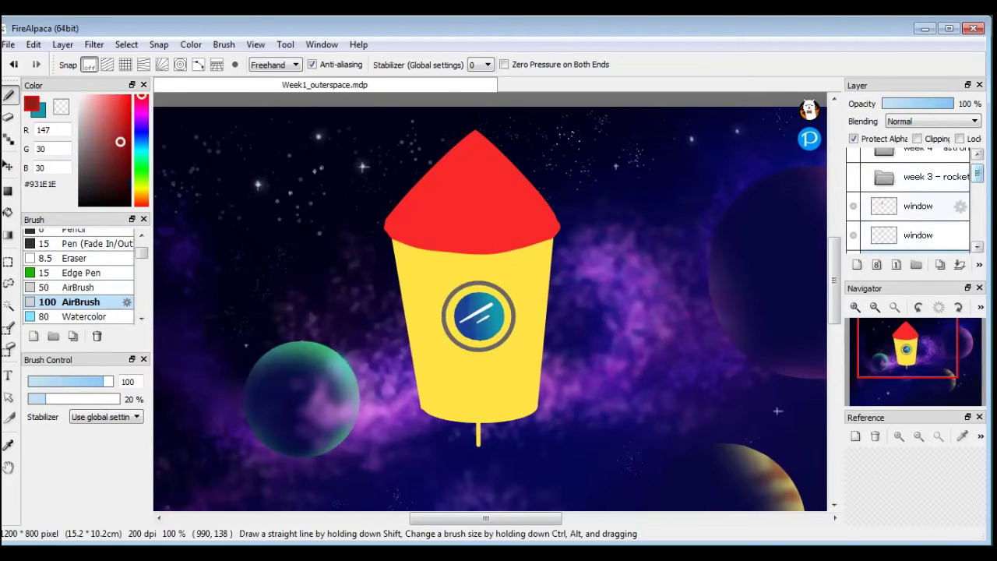
{"action": "scroll", "coordinate": [854, 180], "scroll_direction": "down", "scroll_amount": 3}
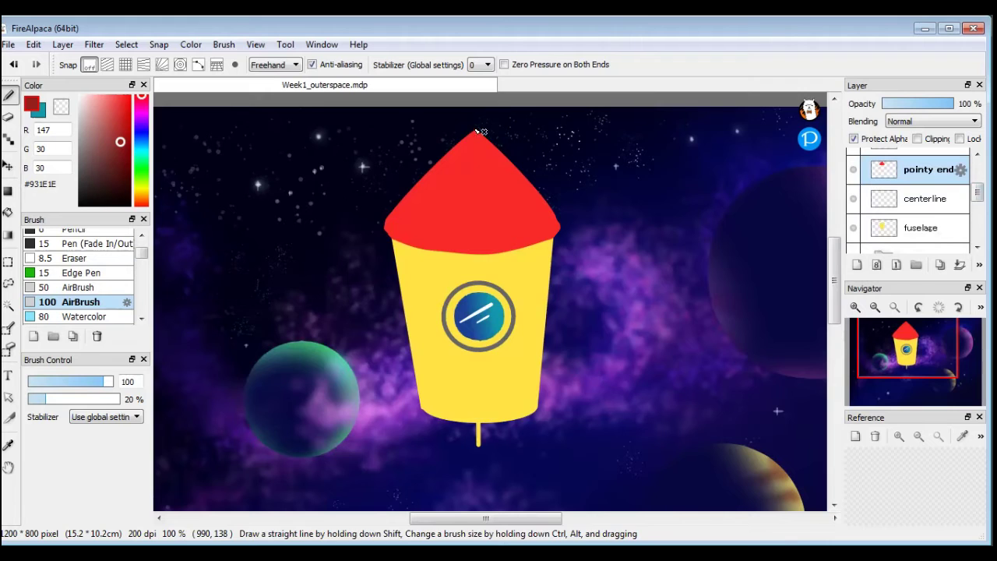
Airbrush dark red shading on the nose cone's left, lower and right sides at 66% opacity.
{"action": "mouse_move", "coordinate": [480, 133]}
{"action": "left_mouse_down"}
{"action": "mouse_move", "coordinate": [402, 203]}
{"action": "mouse_move", "coordinate": [457, 150]}
{"action": "mouse_move", "coordinate": [395, 244]}
{"action": "mouse_move", "coordinate": [469, 134]}
{"action": "mouse_move", "coordinate": [435, 159]}
{"action": "left_mouse_up"}
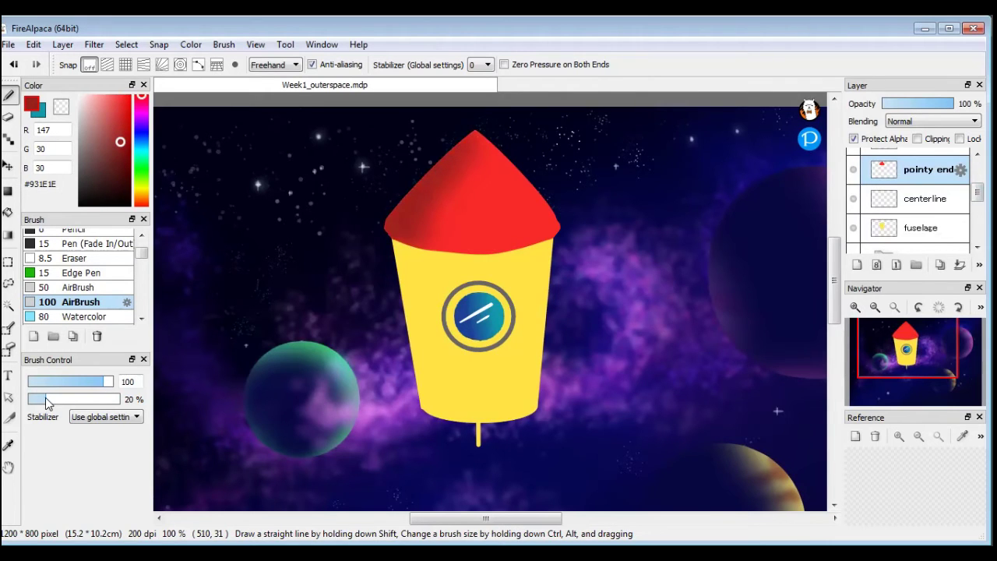
{"action": "left_click_drag", "start_coordinate": [45, 402], "coordinate": [90, 403]}
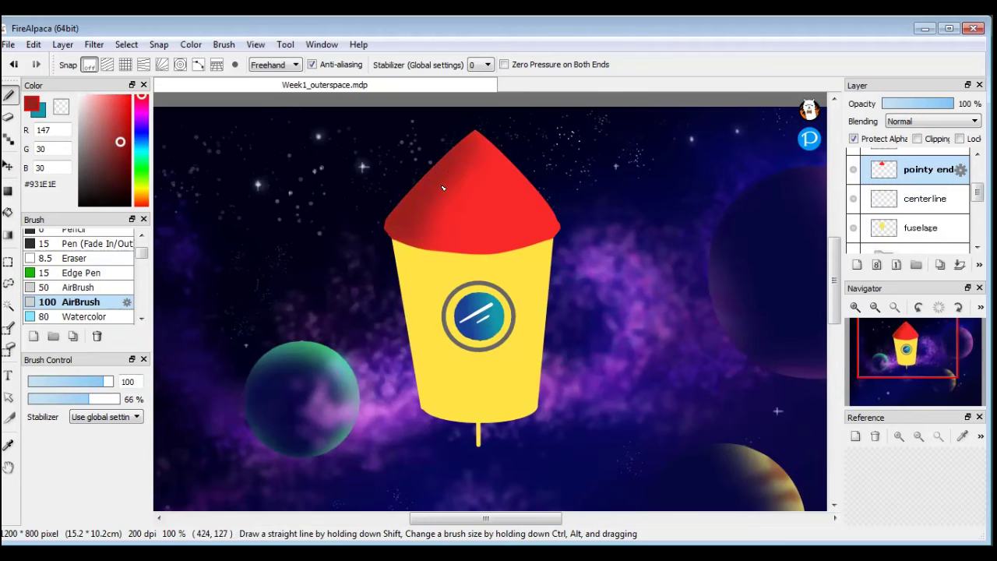
{"action": "mouse_move", "coordinate": [392, 224]}
{"action": "left_mouse_down"}
{"action": "mouse_move", "coordinate": [472, 145]}
{"action": "mouse_move", "coordinate": [424, 248]}
{"action": "left_mouse_up"}
{"action": "left_click_drag", "start_coordinate": [537, 182], "coordinate": [556, 224]}
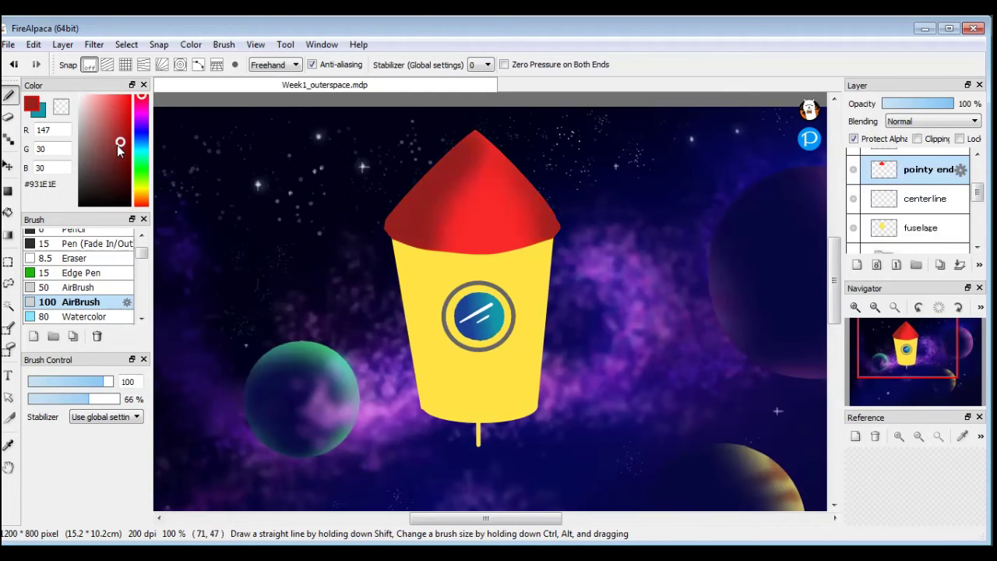
Adjust the colour to a deeper crimson in the Color panel.
{"action": "left_click_drag", "start_coordinate": [120, 149], "coordinate": [115, 167]}
{"action": "left_click", "coordinate": [142, 103]}
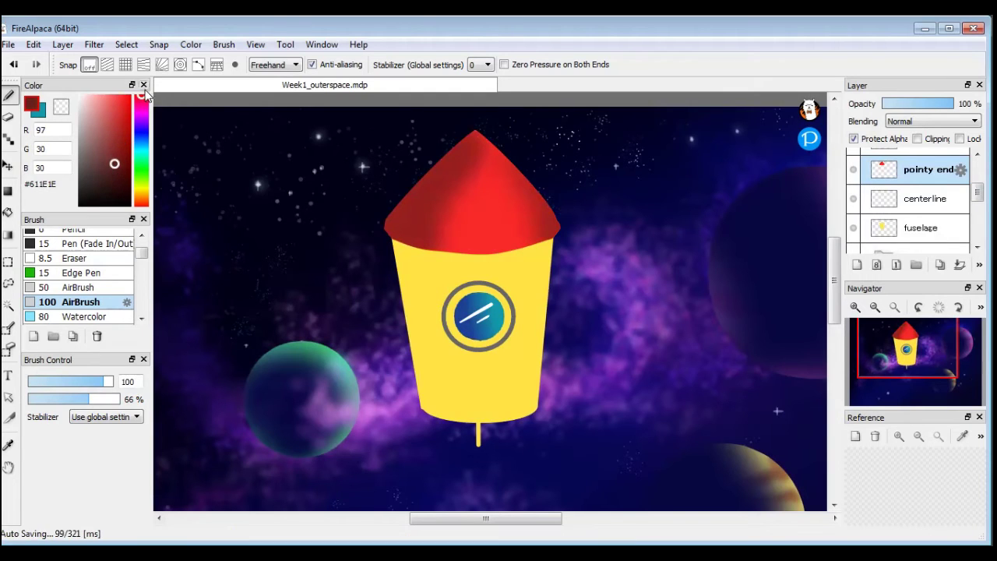
{"action": "left_click_drag", "start_coordinate": [141, 104], "coordinate": [142, 99]}
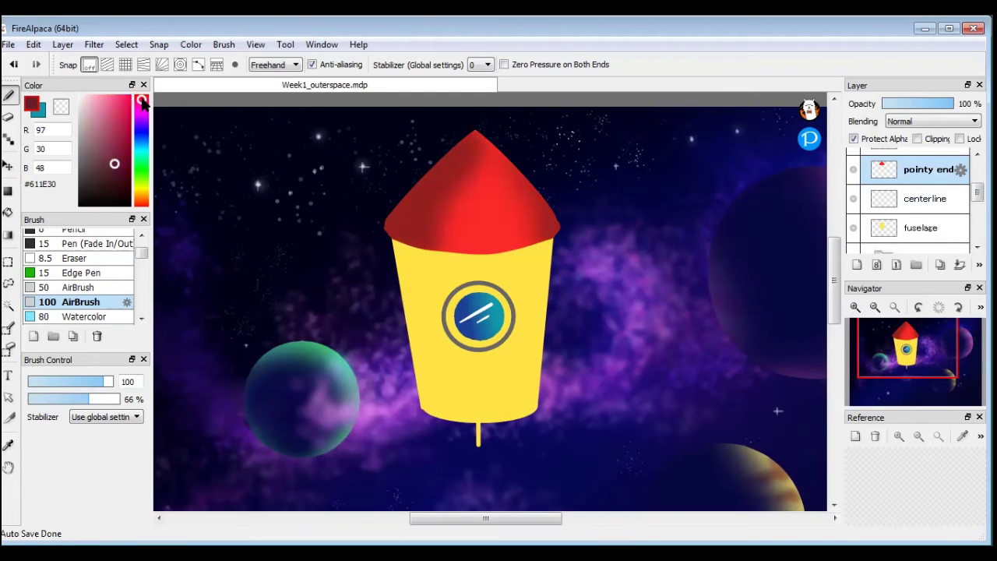
{"action": "left_click", "coordinate": [122, 157]}
{"action": "left_click", "coordinate": [121, 155]}
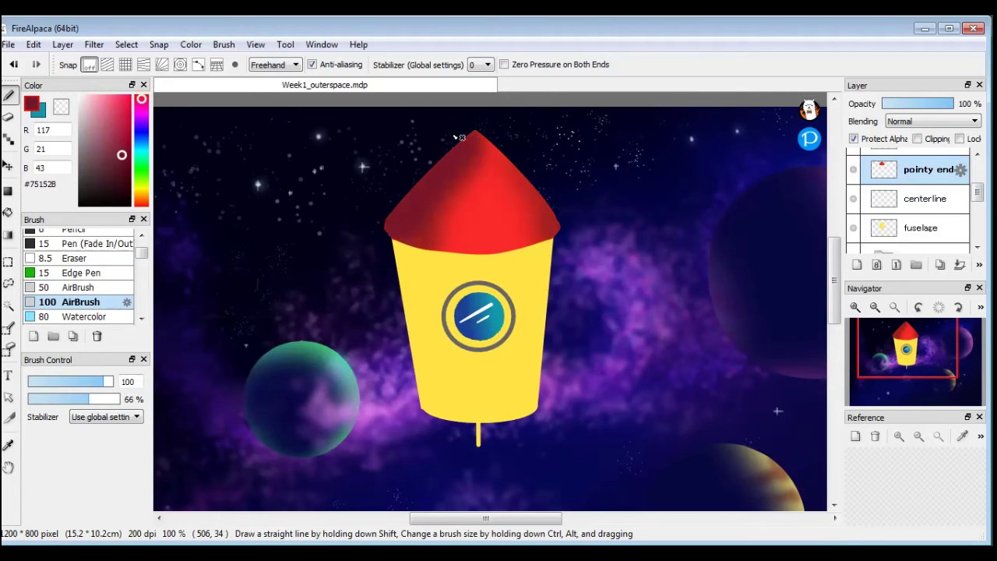
Eyedrop the navy #02033A from the space background and pan the canvas up slightly.
{"action": "left_click", "coordinate": [644, 179], "text": "alt"}
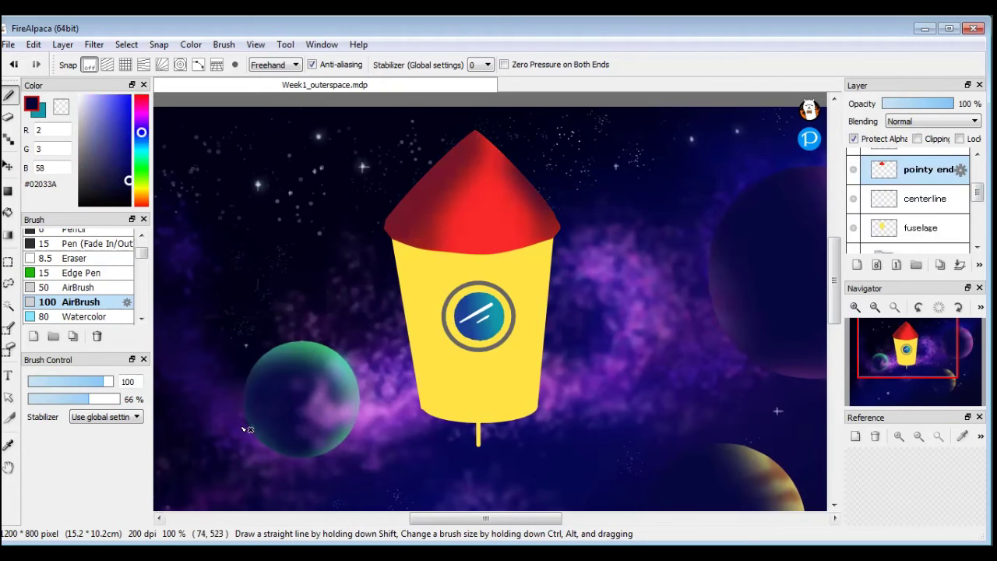
{"action": "left_click_drag", "start_coordinate": [612, 351], "coordinate": [613, 326]}
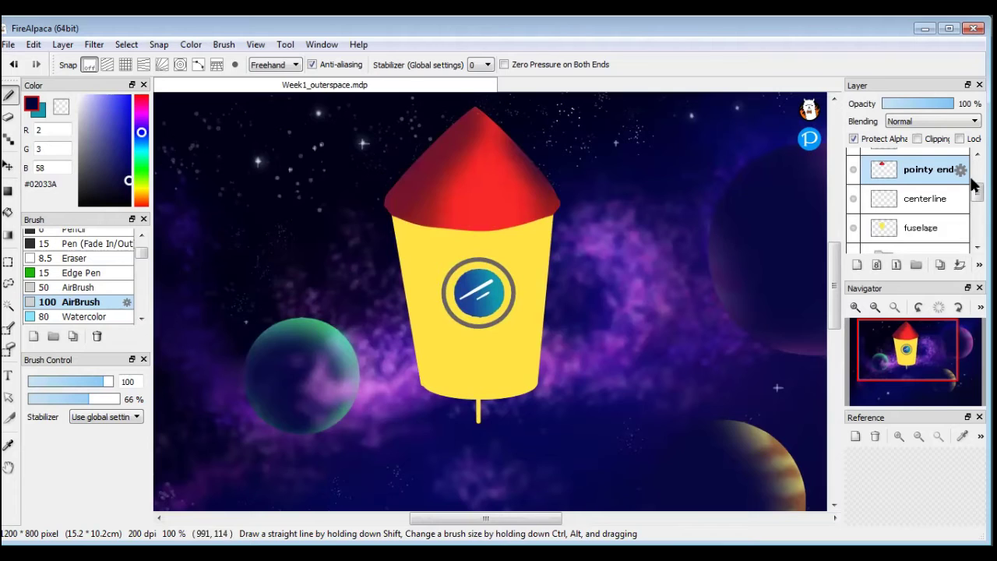
{"action": "scroll", "coordinate": [863, 200], "scroll_direction": "up", "scroll_amount": 5}
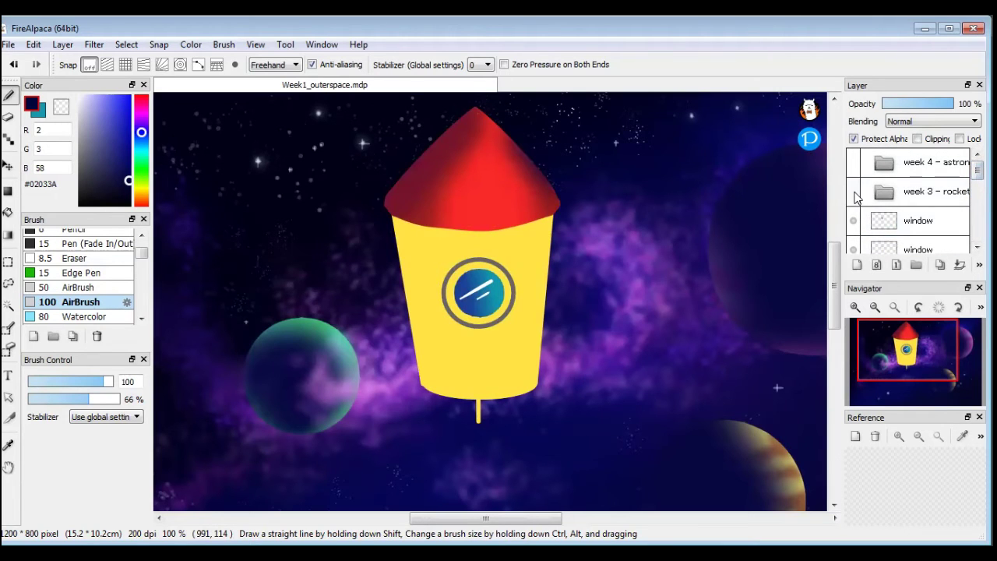
Show the week 3 - rocket reference for comparison, hide it, and scroll below the rocket base.
{"action": "left_click", "coordinate": [854, 192]}
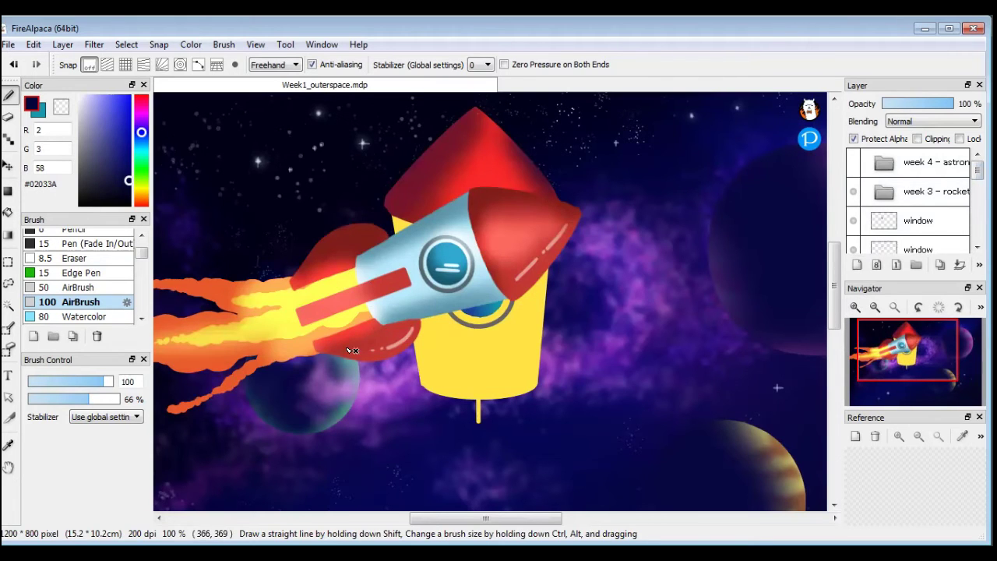
{"action": "left_click", "coordinate": [855, 201]}
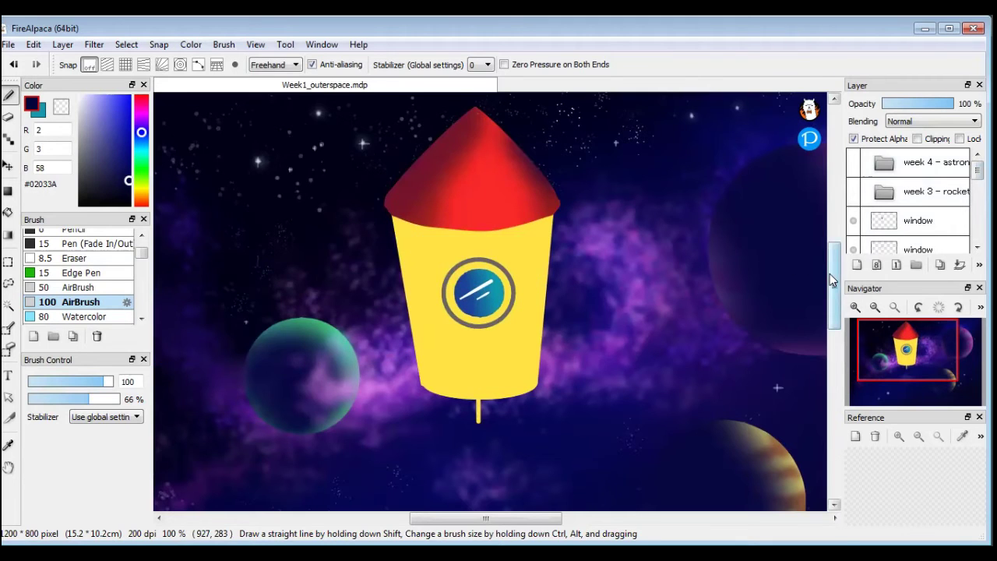
{"action": "scroll", "coordinate": [832, 289], "scroll_direction": "down", "scroll_amount": 3}
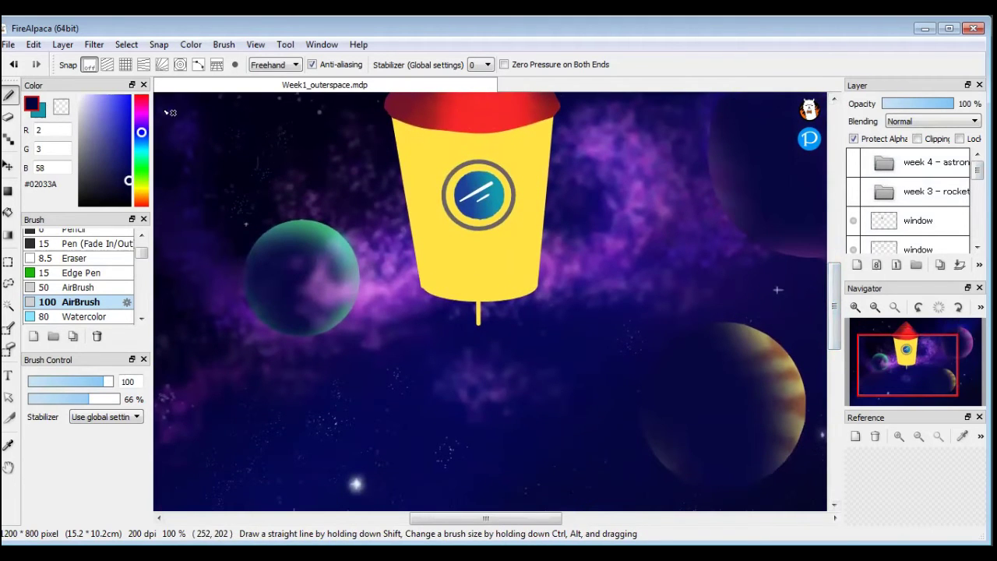
Switch to rectangle stroke mode, unlock the layer's transparency, and try a rectangle, undoing the teal one.
{"action": "left_click", "coordinate": [282, 65]}
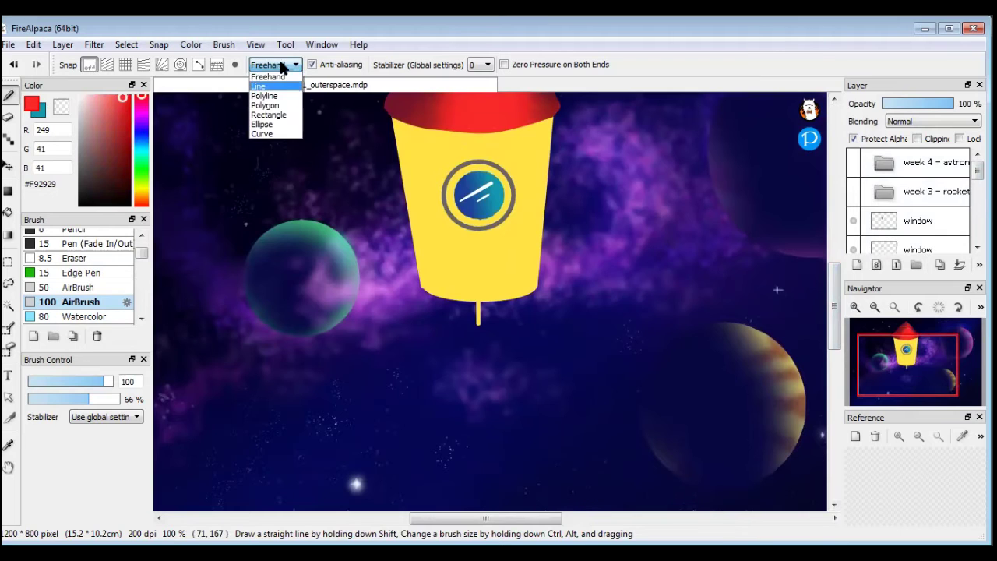
{"action": "left_click", "coordinate": [274, 114]}
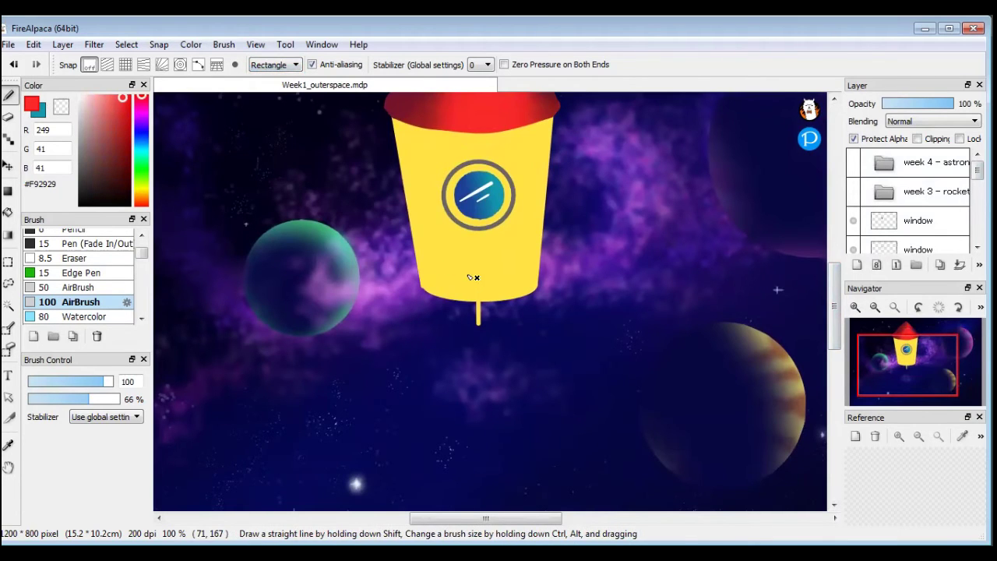
{"action": "left_click_drag", "start_coordinate": [465, 275], "coordinate": [492, 412]}
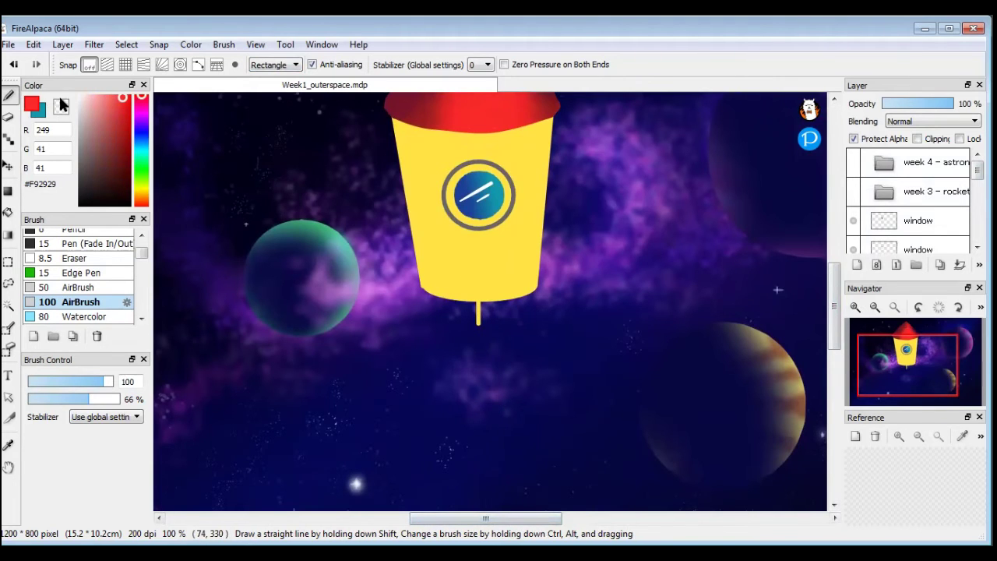
{"action": "left_click", "coordinate": [36, 110]}
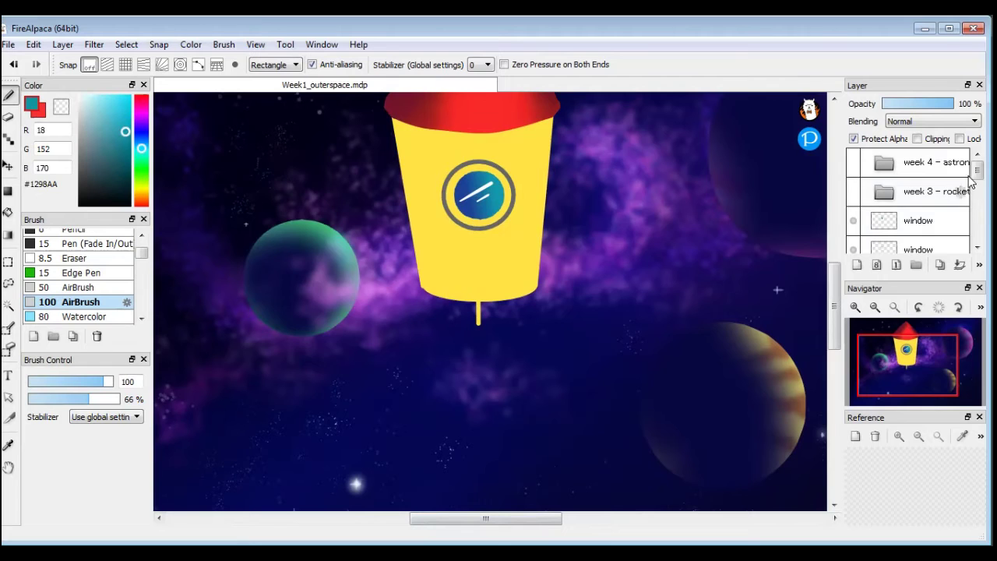
{"action": "scroll", "coordinate": [971, 180], "scroll_direction": "down", "scroll_amount": 3}
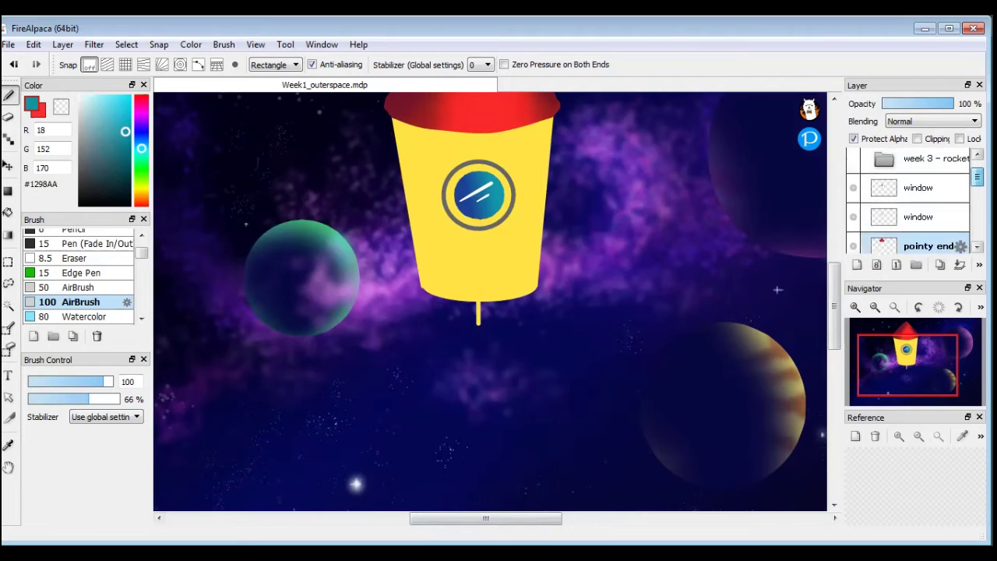
{"action": "left_click", "coordinate": [853, 140]}
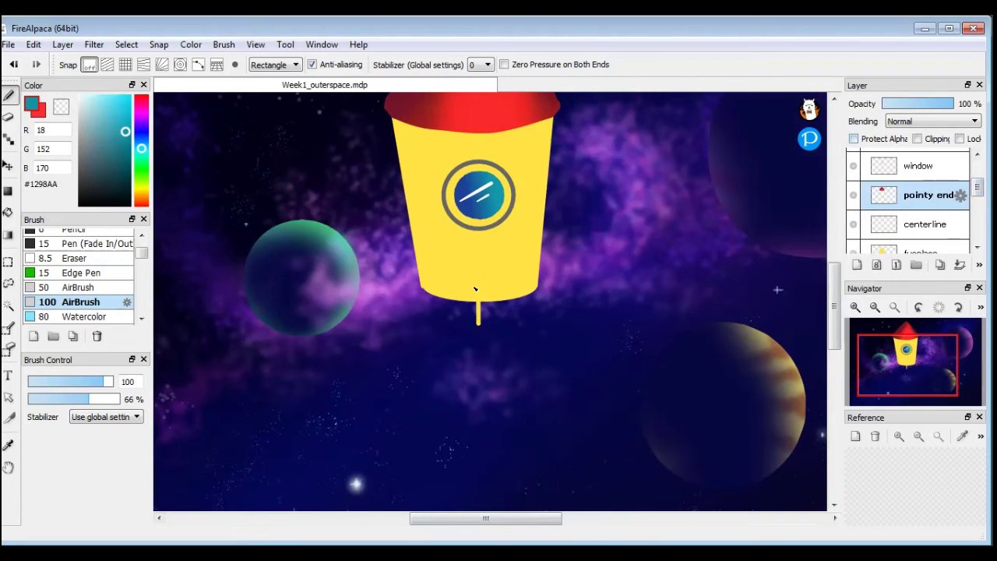
{"action": "left_click_drag", "start_coordinate": [461, 280], "coordinate": [495, 398]}
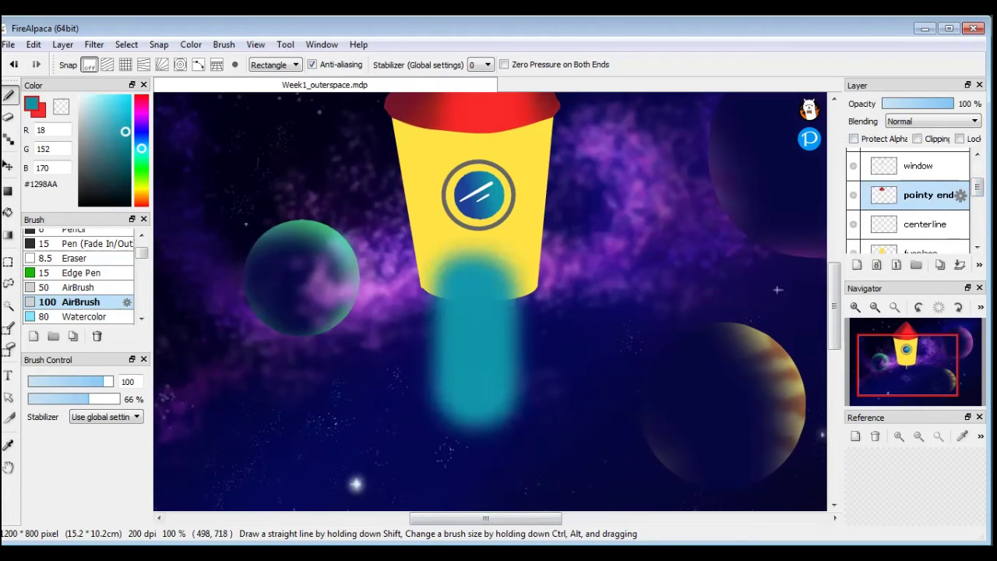
{"action": "key", "text": "ctrl+z"}
Outline a tall red rectangle below the rocket base with the Pen brush and bucket-fill it.
{"action": "scroll", "coordinate": [90, 272], "scroll_direction": "up", "scroll_amount": 2}
{"action": "left_click", "coordinate": [91, 253]}
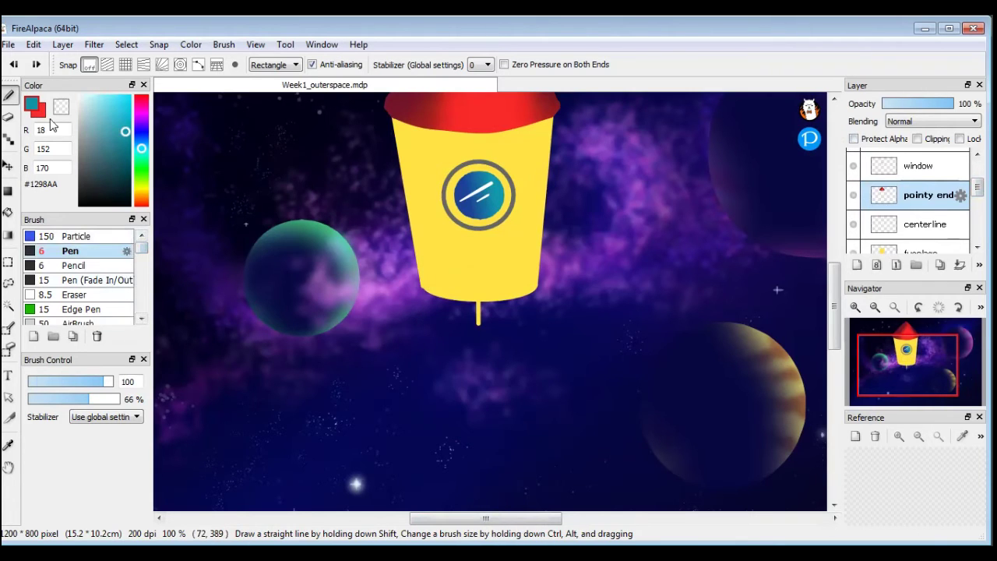
{"action": "key", "text": "x"}
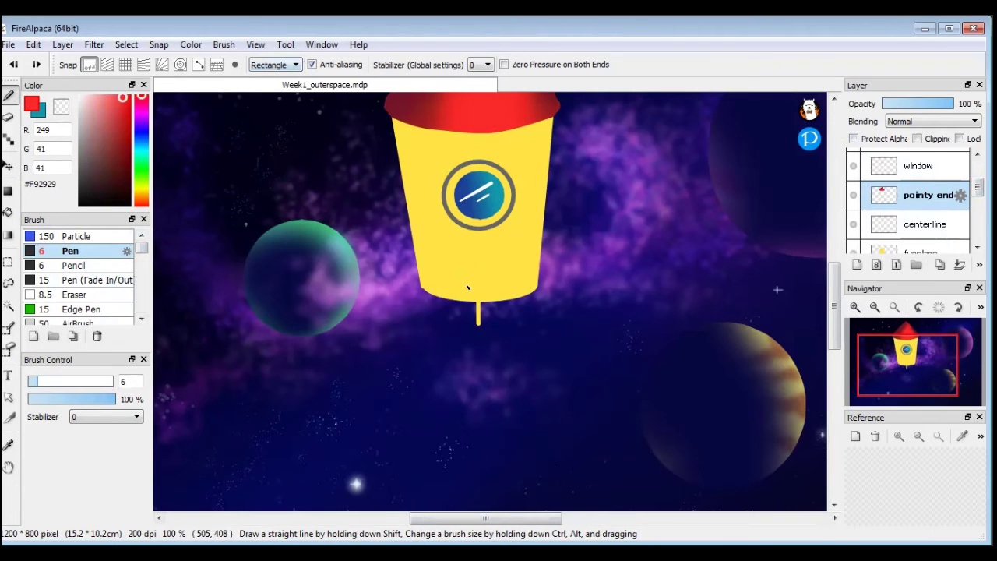
{"action": "left_click_drag", "start_coordinate": [460, 283], "coordinate": [492, 429]}
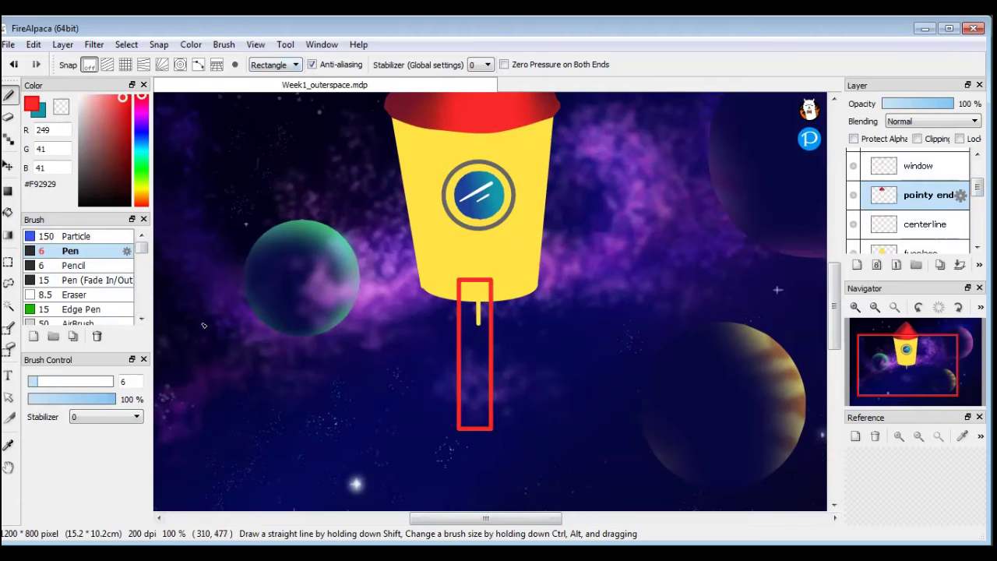
{"action": "left_click", "coordinate": [9, 211]}
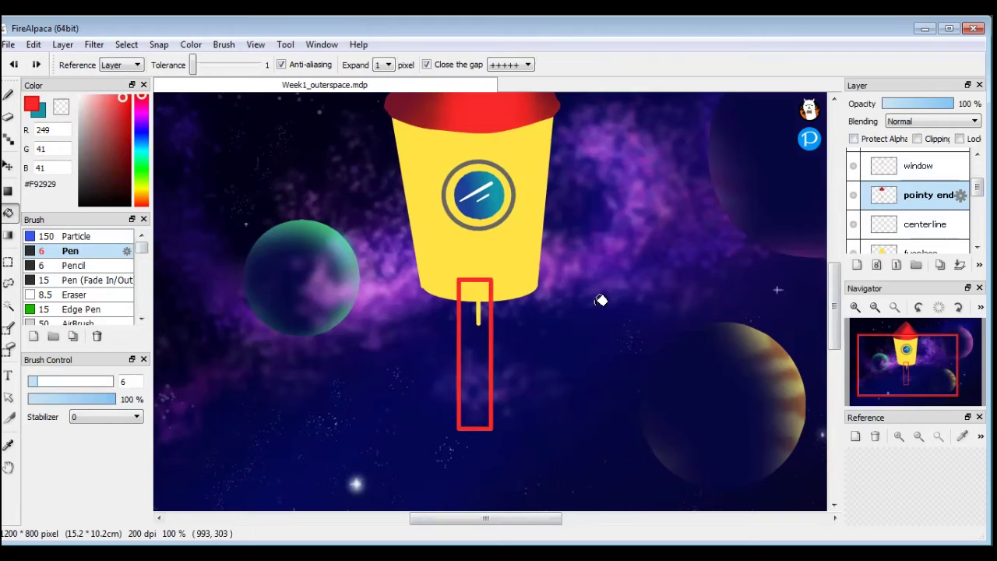
{"action": "left_click", "coordinate": [481, 373]}
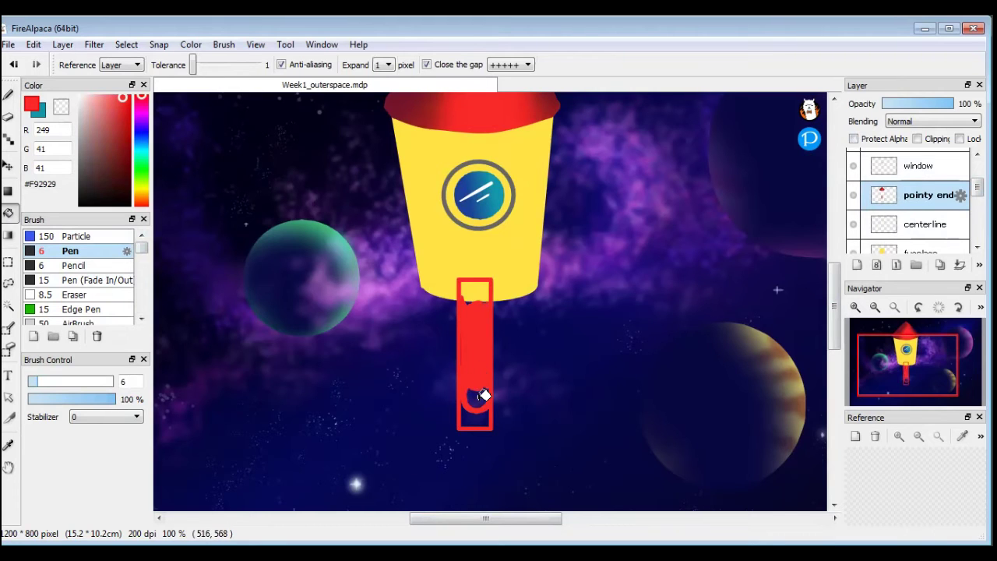
Raise fill tolerance to 52, fill the strip's top and bottom notches, and pen over the left seam.
{"action": "left_click_drag", "start_coordinate": [193, 64], "coordinate": [207, 64]}
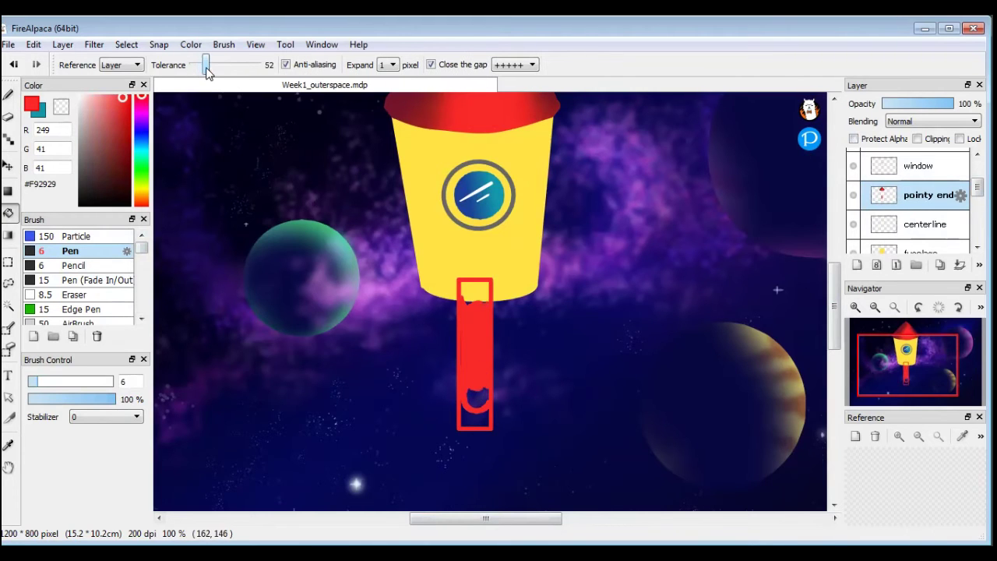
{"action": "left_click", "coordinate": [475, 286]}
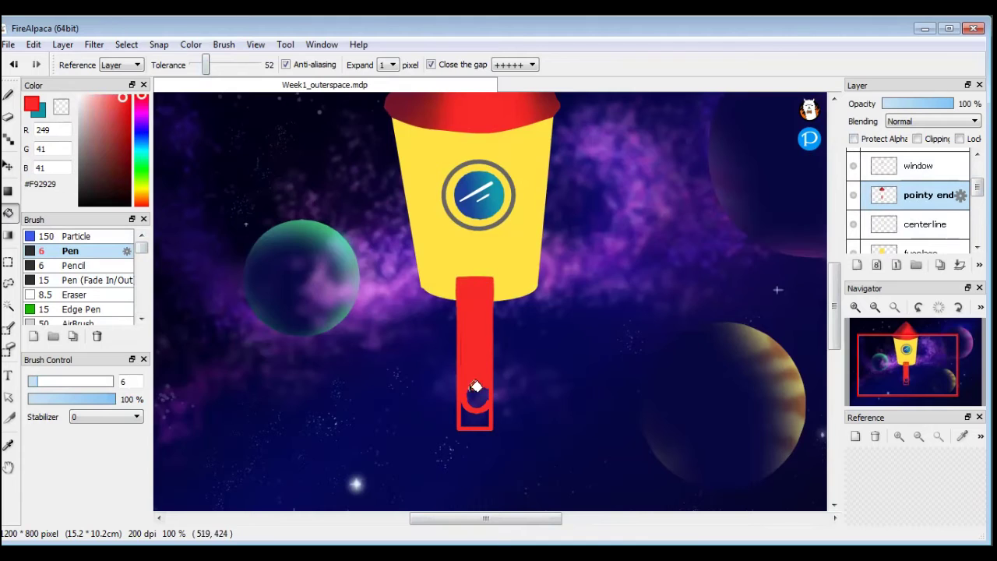
{"action": "left_click", "coordinate": [478, 407]}
{"action": "left_click", "coordinate": [9, 98]}
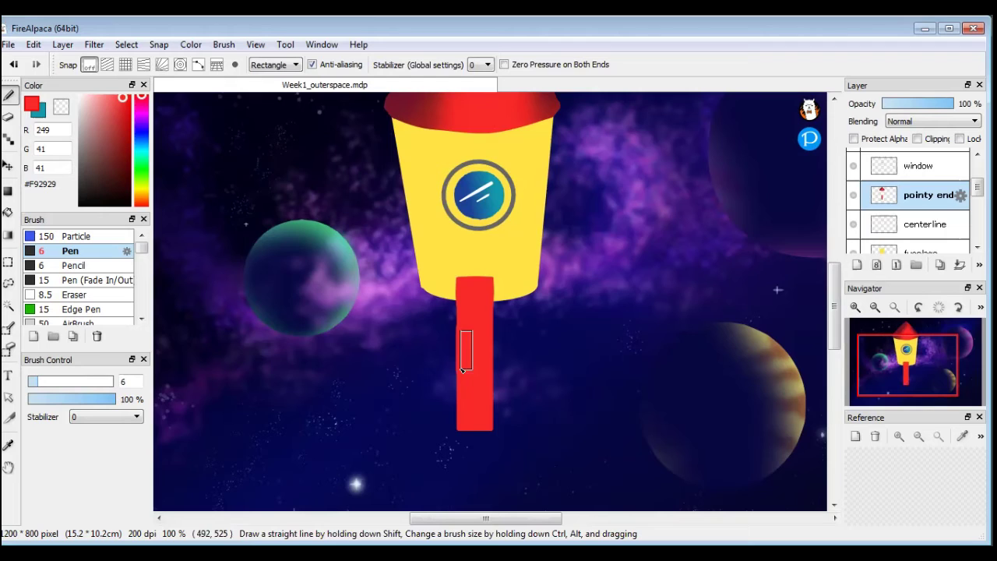
{"action": "left_click_drag", "start_coordinate": [461, 330], "coordinate": [461, 374]}
{"action": "scroll", "coordinate": [907, 203], "scroll_direction": "up", "scroll_amount": 2}
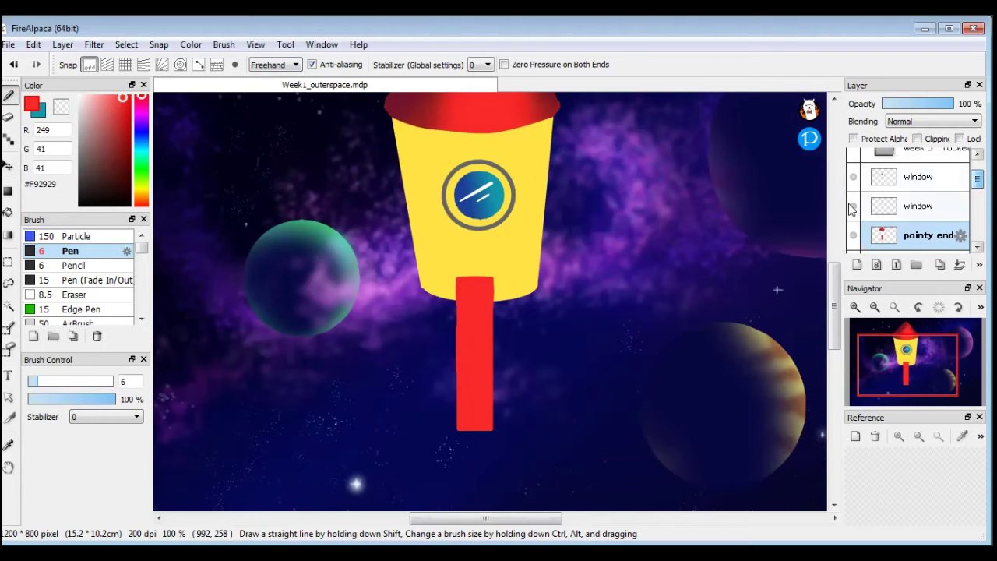
{"action": "scroll", "coordinate": [907, 202], "scroll_direction": "up", "scroll_amount": 1}
{"action": "scroll", "coordinate": [907, 202], "scroll_direction": "down", "scroll_amount": 2}
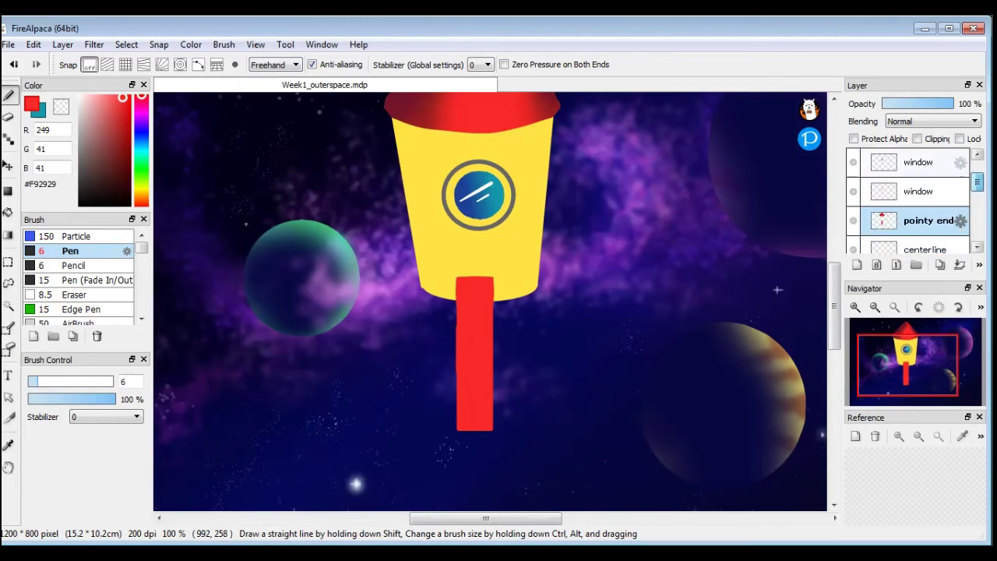
{"action": "scroll", "coordinate": [901, 181], "scroll_direction": "down", "scroll_amount": 1}
{"action": "scroll", "coordinate": [901, 182], "scroll_direction": "up", "scroll_amount": 3}
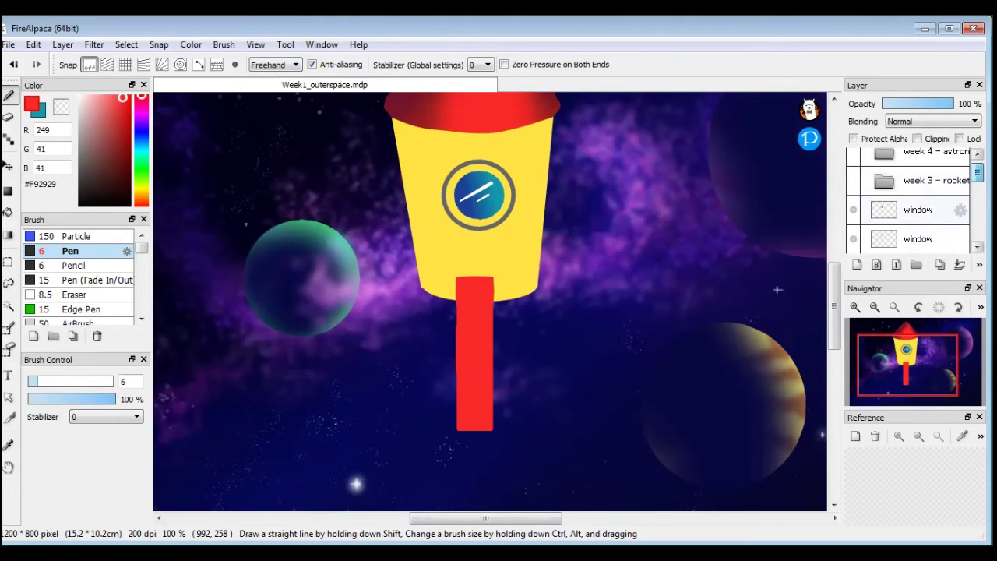
{"action": "left_click", "coordinate": [852, 180]}
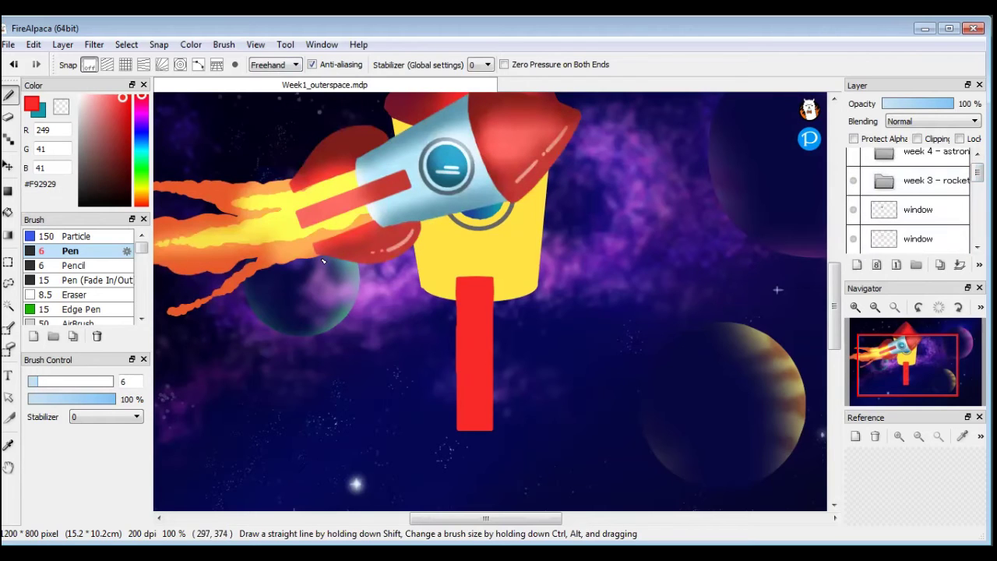
{"action": "scroll", "coordinate": [919, 202], "scroll_direction": "down", "scroll_amount": 4}
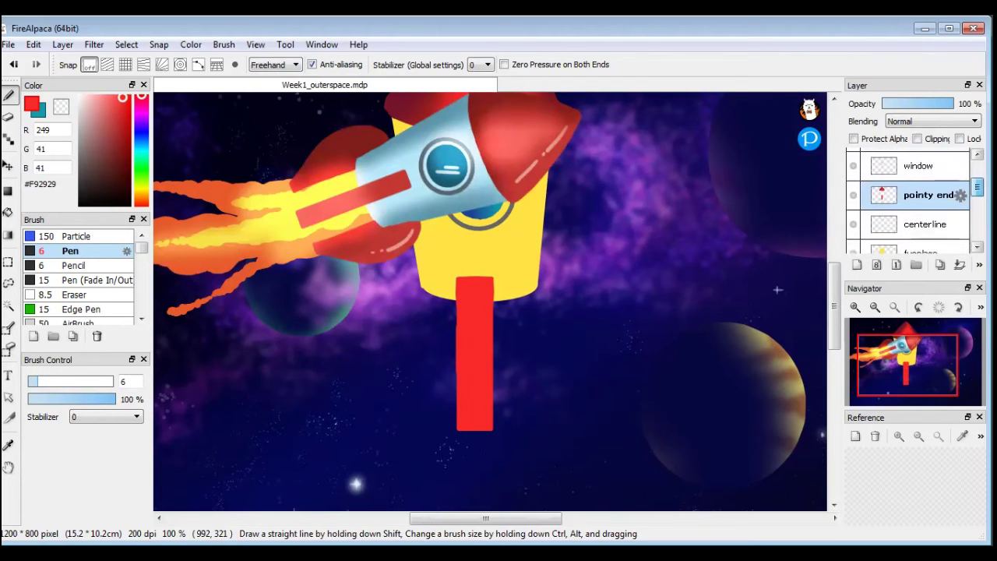
{"action": "scroll", "coordinate": [919, 198], "scroll_direction": "down", "scroll_amount": 1}
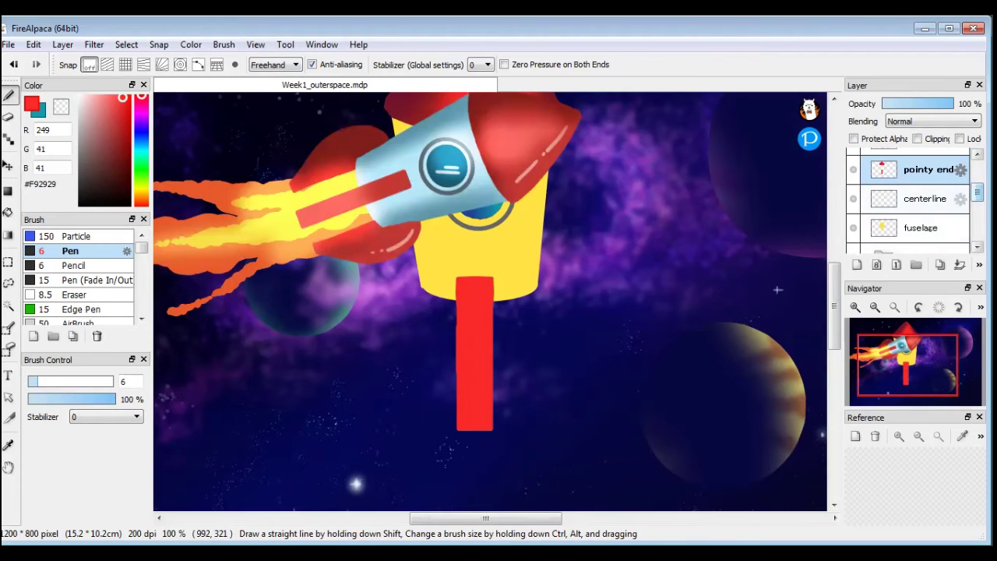
{"action": "scroll", "coordinate": [911, 202], "scroll_direction": "up", "scroll_amount": 5}
{"action": "left_click", "coordinate": [853, 188]}
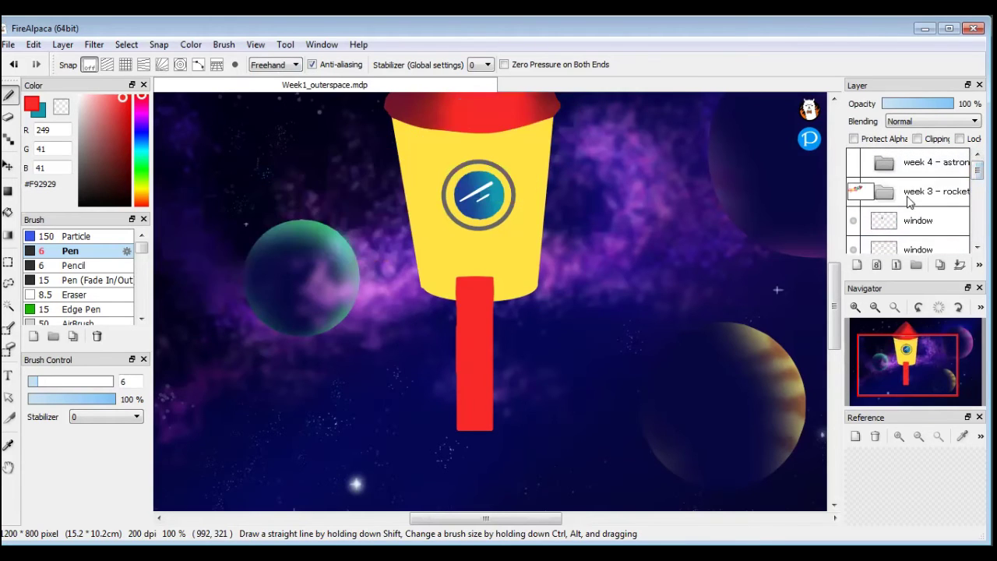
{"action": "scroll", "coordinate": [911, 202], "scroll_direction": "down", "scroll_amount": 2}
{"action": "scroll", "coordinate": [911, 203], "scroll_direction": "down", "scroll_amount": 2}
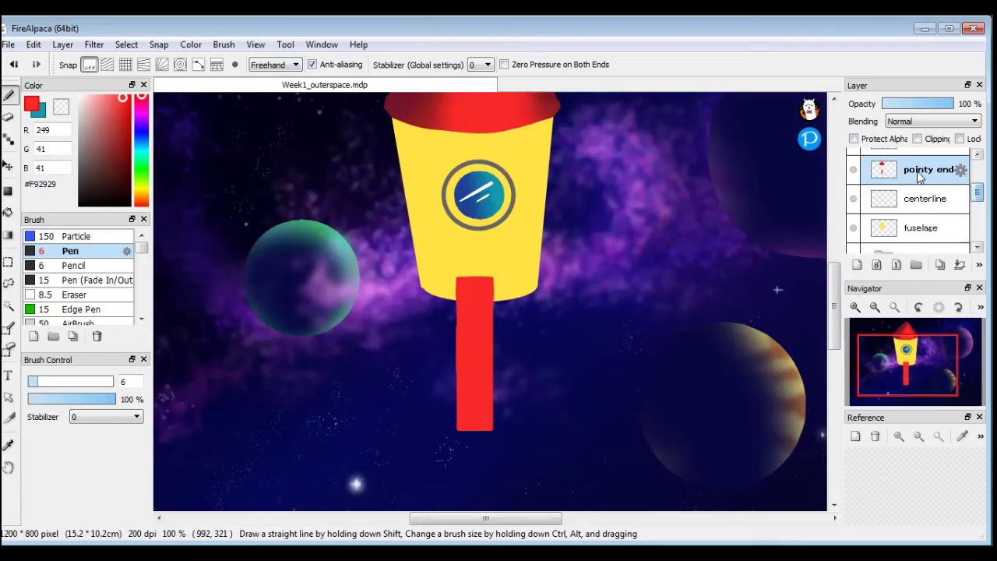
{"action": "left_click_drag", "start_coordinate": [143, 254], "coordinate": [150, 307]}
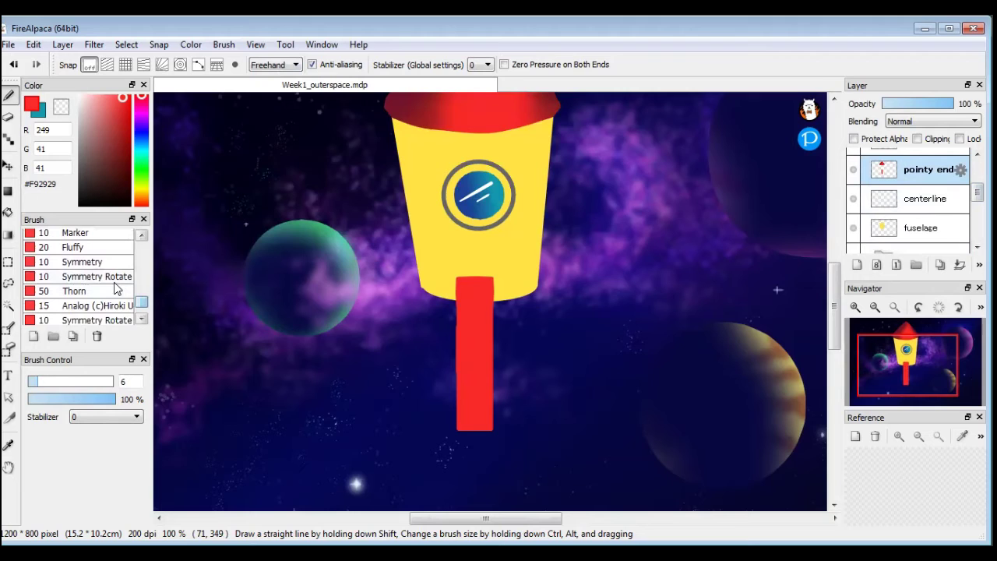
Select the size 10 Symmetry brush, opening and closing the Window menu without changes.
{"action": "left_click", "coordinate": [91, 265]}
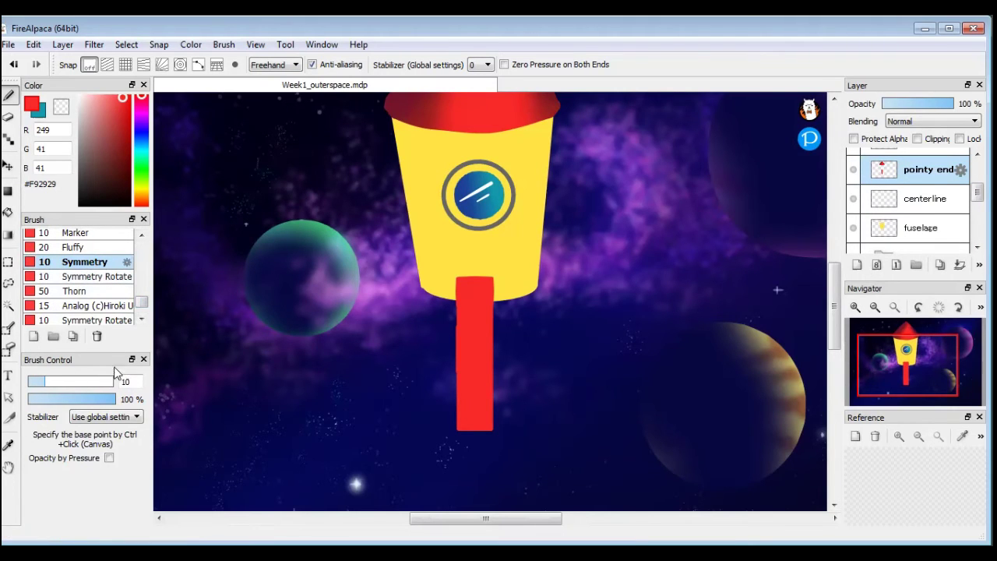
{"action": "left_click", "coordinate": [321, 44]}
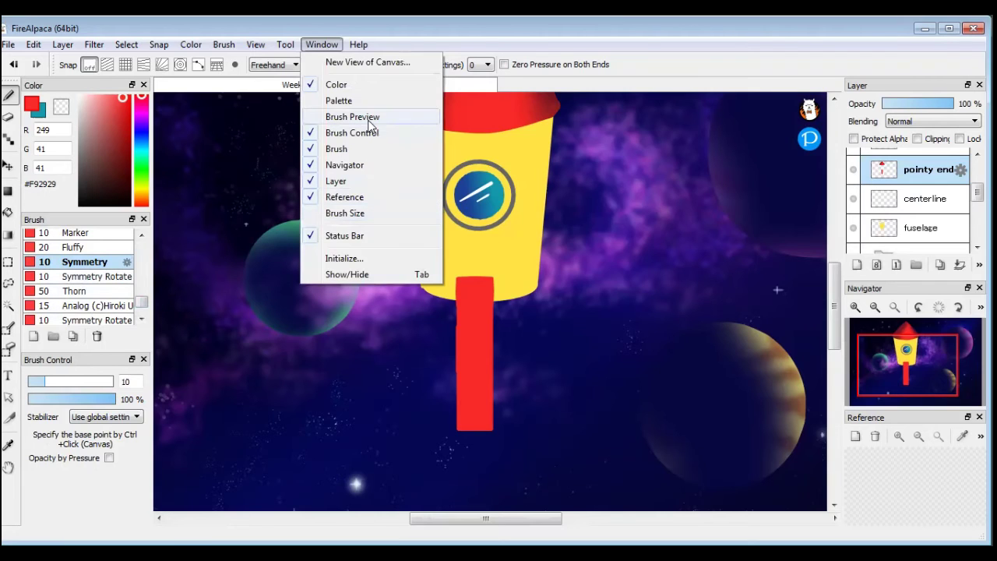
{"action": "left_click", "coordinate": [85, 501]}
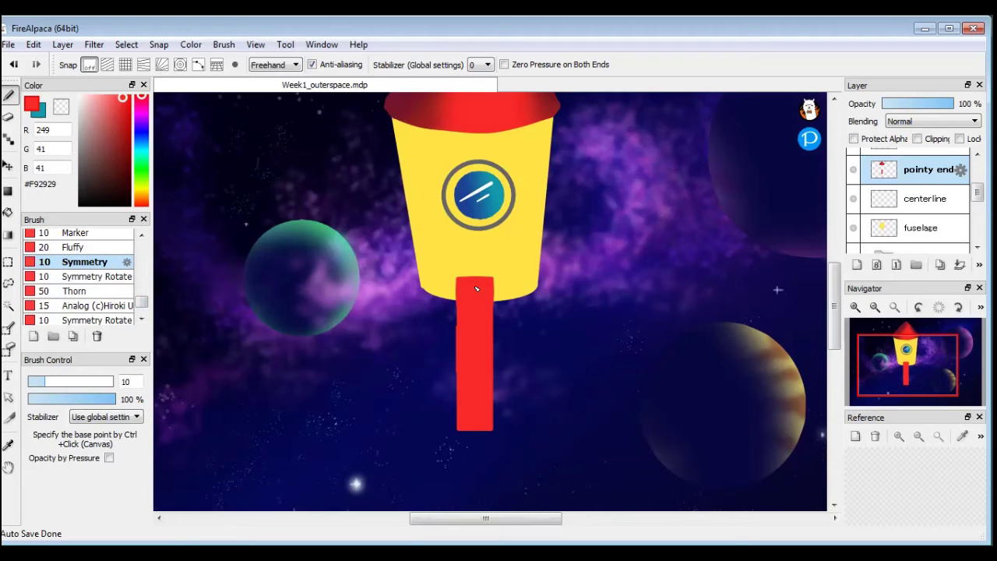
Set the symmetry centre on the red strip and draw mirrored curved fin outlines, redrawing them after an undo.
{"action": "left_click", "coordinate": [476, 289], "text": "ctrl"}
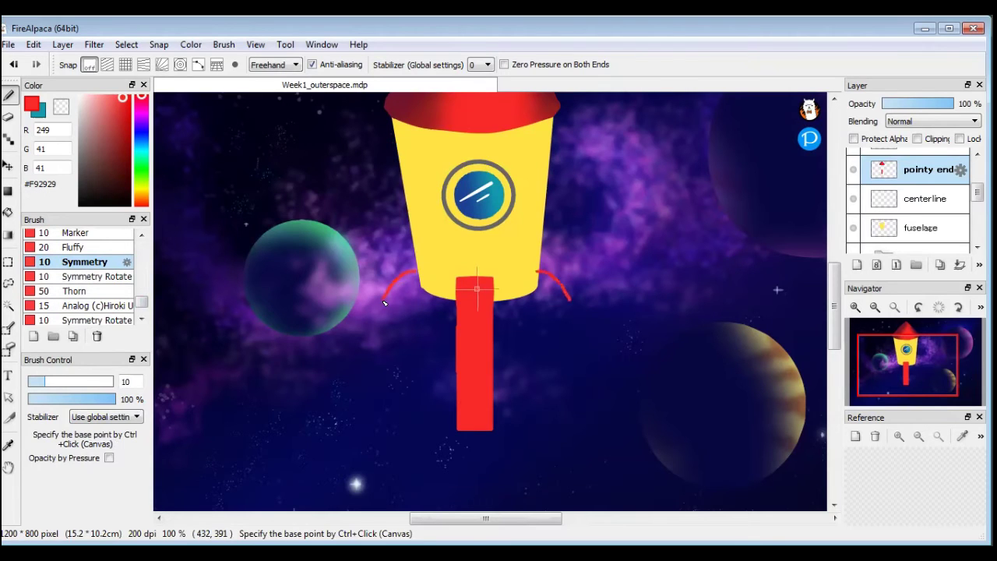
{"action": "left_click_drag", "start_coordinate": [381, 320], "coordinate": [410, 387]}
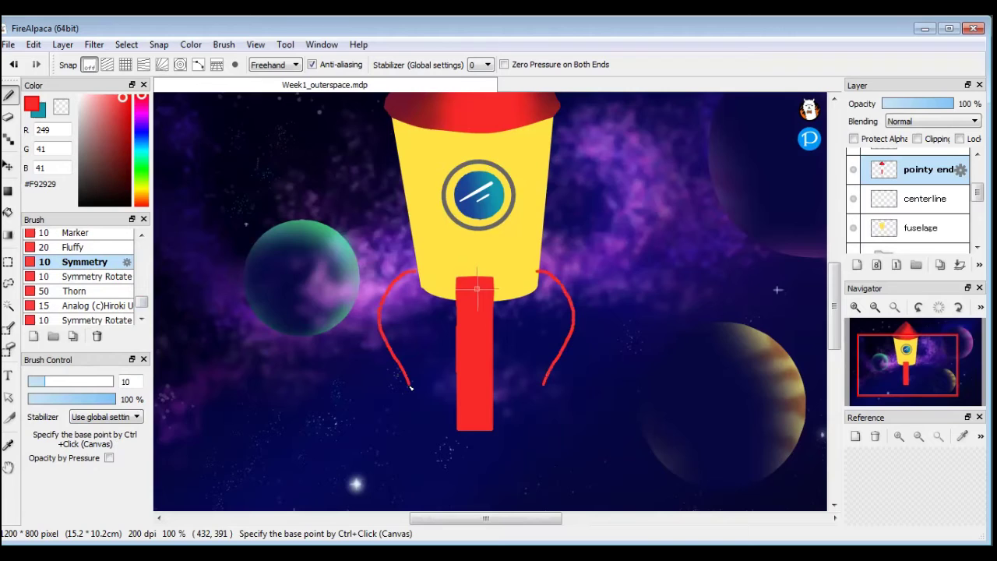
{"action": "left_click_drag", "start_coordinate": [412, 427], "coordinate": [433, 377]}
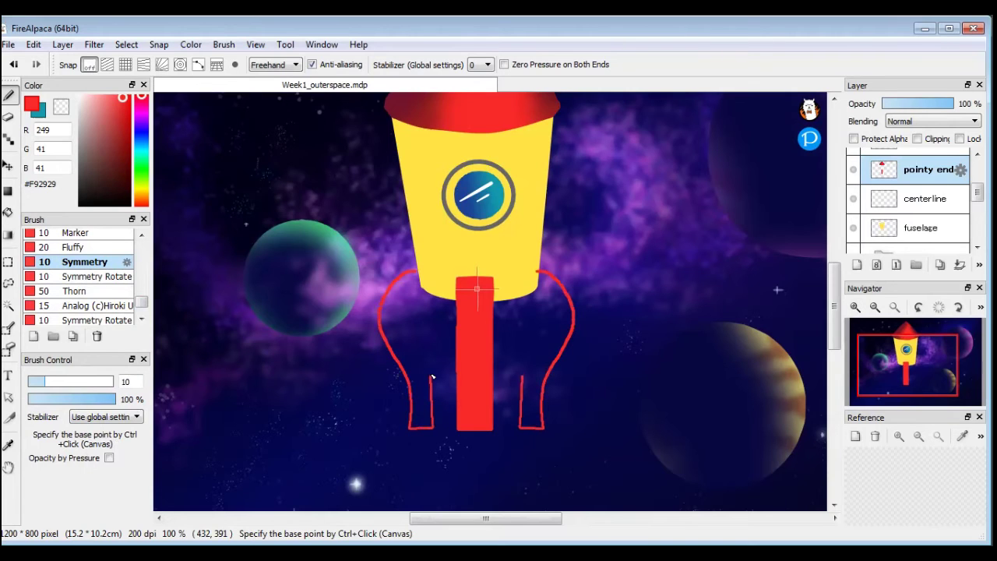
{"action": "left_click_drag", "start_coordinate": [433, 341], "coordinate": [433, 312]}
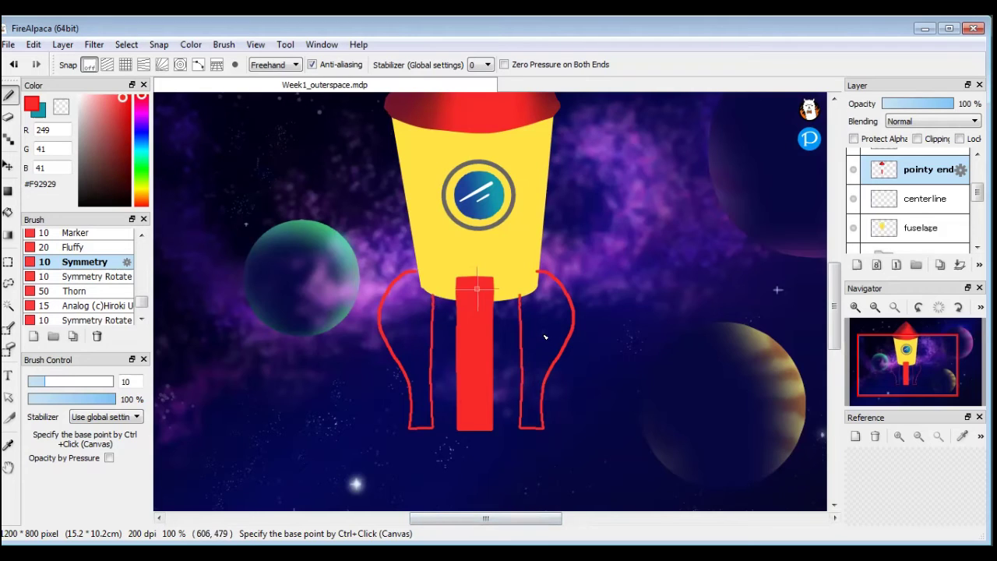
{"action": "key", "text": "ctrl"}
{"action": "key", "text": "ctrl+z"}
{"action": "key", "text": "ctrl+z"}
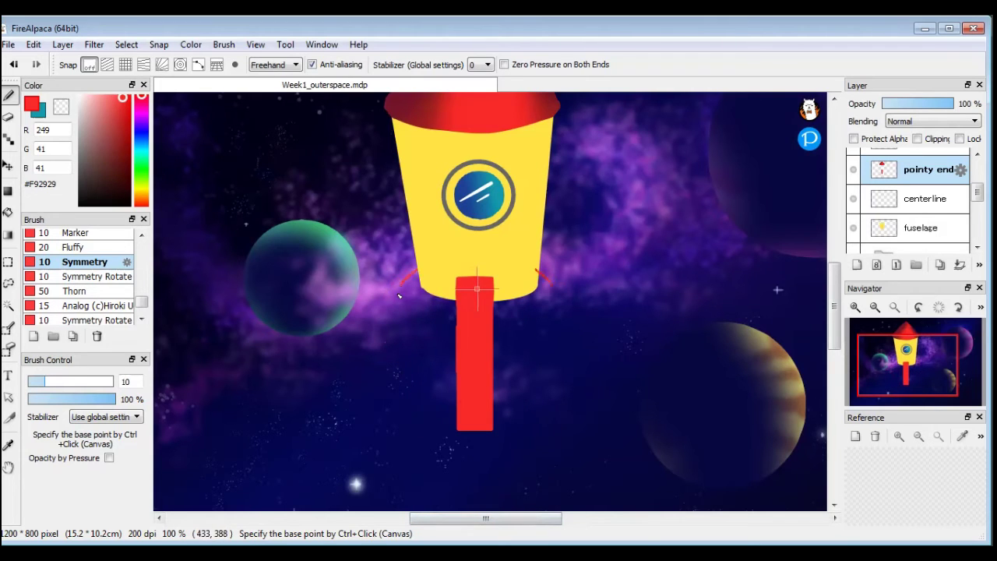
{"action": "left_click_drag", "start_coordinate": [402, 330], "coordinate": [421, 365]}
{"action": "left_click_drag", "start_coordinate": [427, 401], "coordinate": [426, 427]}
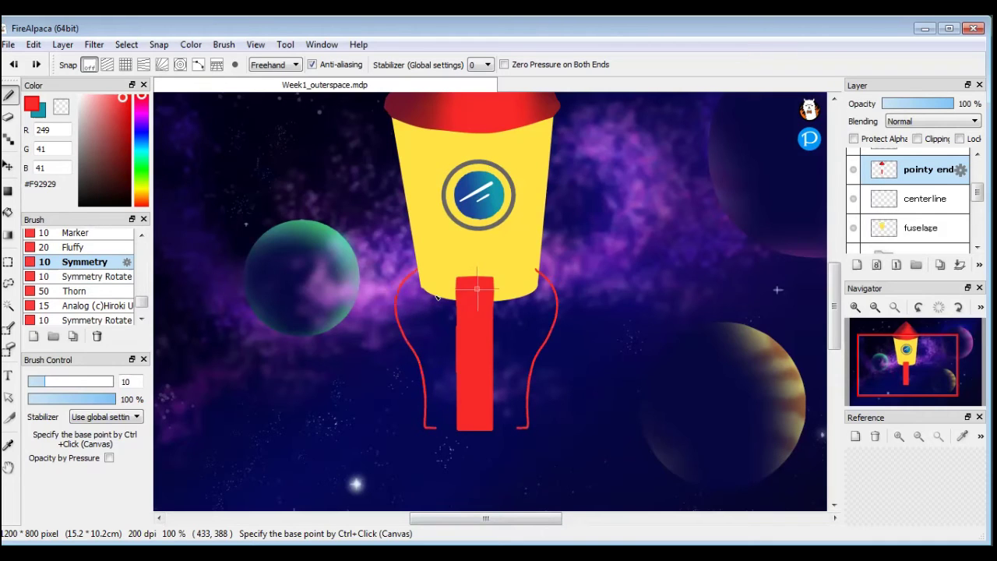
{"action": "left_click_drag", "start_coordinate": [434, 296], "coordinate": [435, 430]}
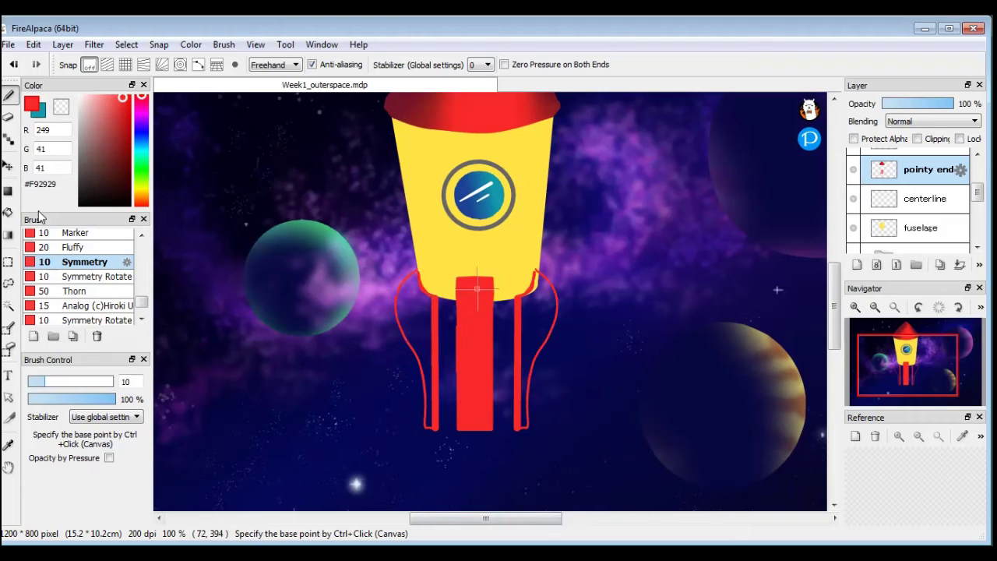
Bucket-fill the left and right fin outlines with solid red.
{"action": "left_click", "coordinate": [9, 212]}
{"action": "left_click", "coordinate": [424, 308]}
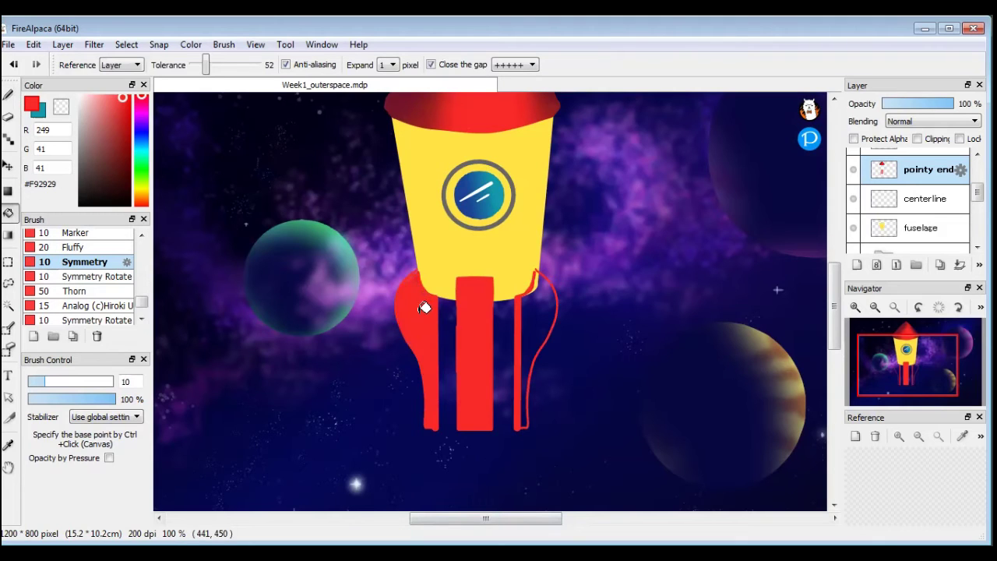
{"action": "left_click", "coordinate": [537, 312]}
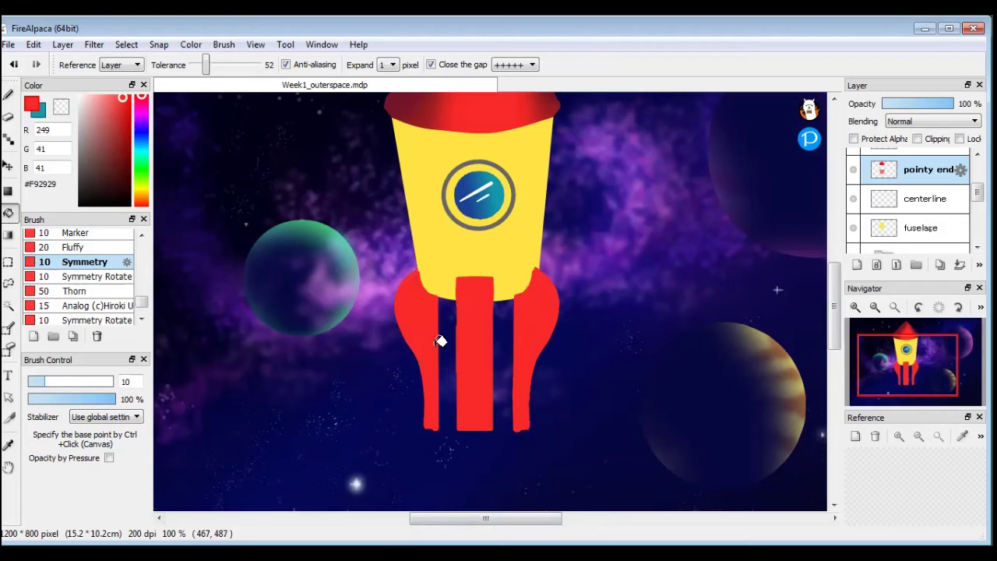
{"action": "left_click", "coordinate": [7, 117]}
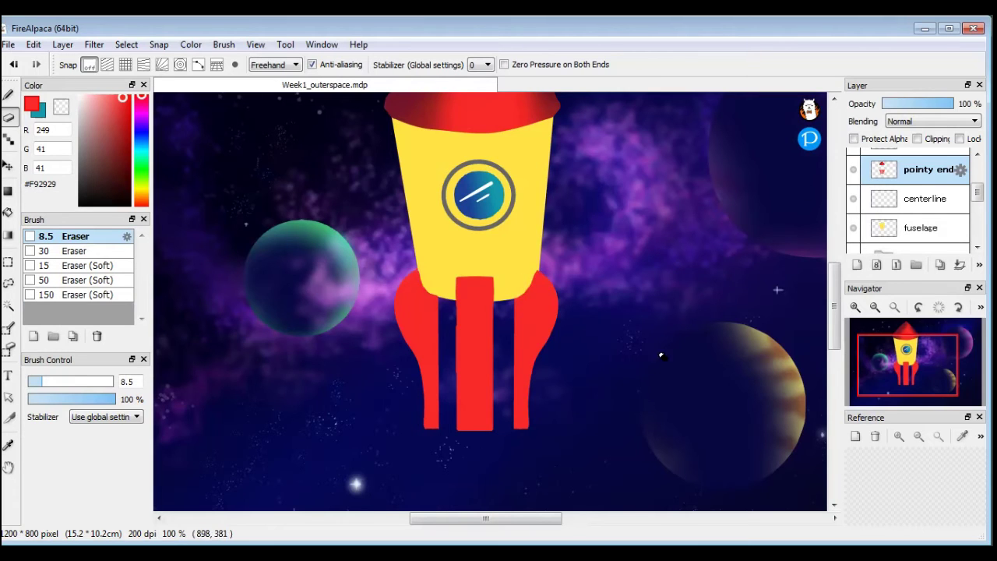
Recentre the view, delete thin slices along both edges of the centre strip, and deselect.
{"action": "key", "text": "space"}
{"action": "mouse_move", "coordinate": [685, 304]}
{"action": "left_mouse_down"}
{"action": "mouse_move", "coordinate": [660, 337]}
{"action": "mouse_move", "coordinate": [667, 349]}
{"action": "mouse_move", "coordinate": [681, 344]}
{"action": "left_mouse_up"}
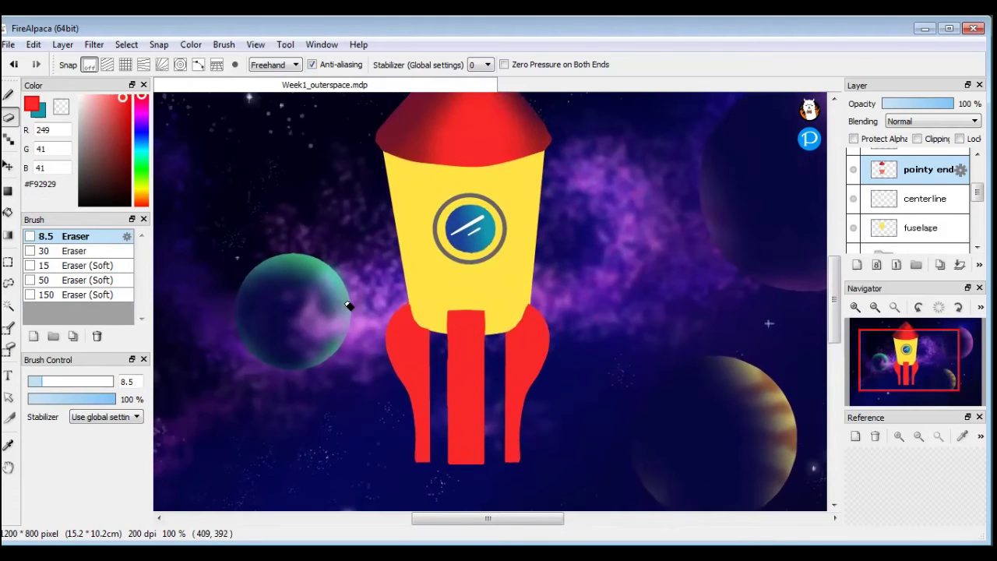
{"action": "left_click", "coordinate": [8, 264]}
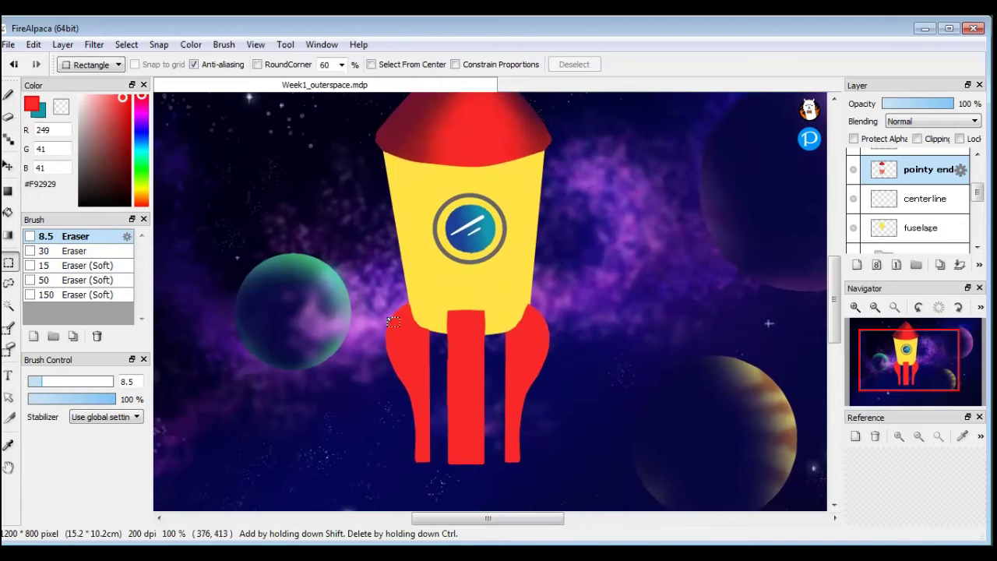
{"action": "left_click_drag", "start_coordinate": [436, 305], "coordinate": [462, 476]}
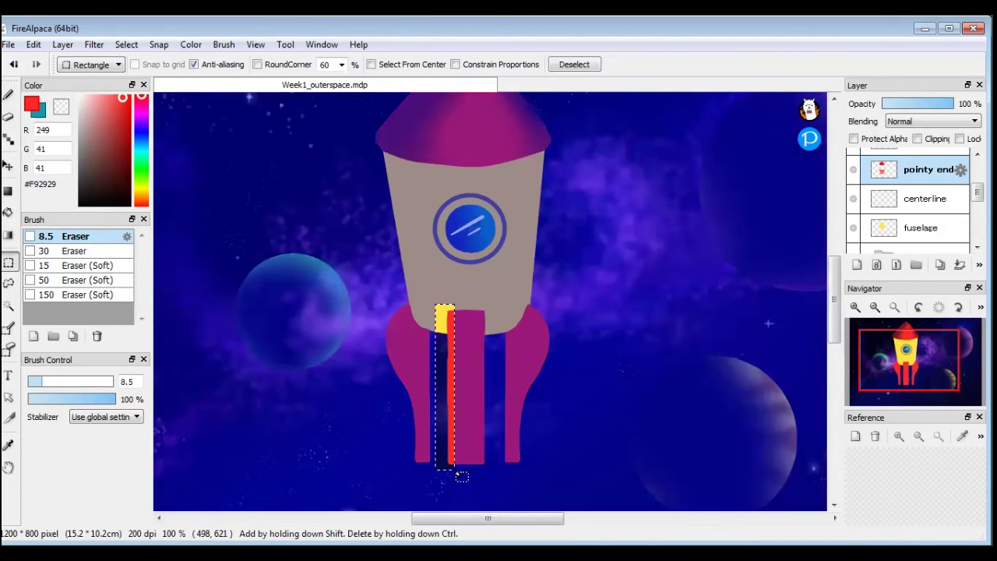
{"action": "key", "text": "Delete"}
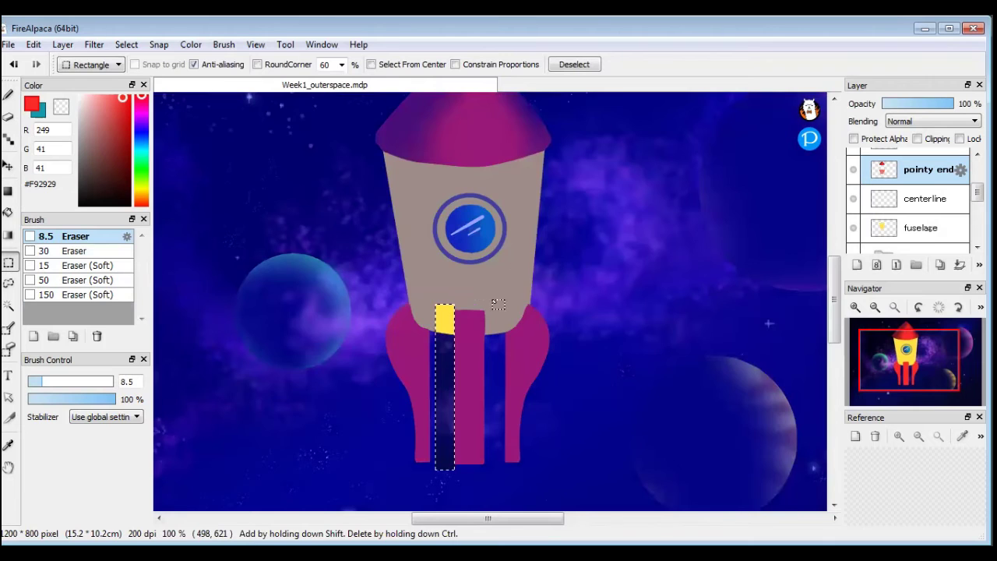
{"action": "left_click_drag", "start_coordinate": [492, 300], "coordinate": [478, 470]}
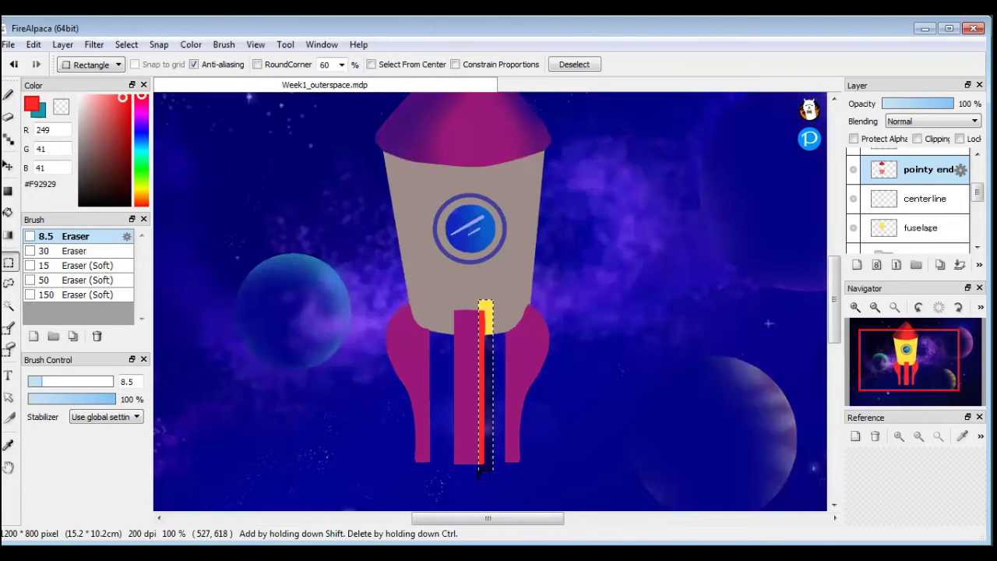
{"action": "key", "text": "Delete"}
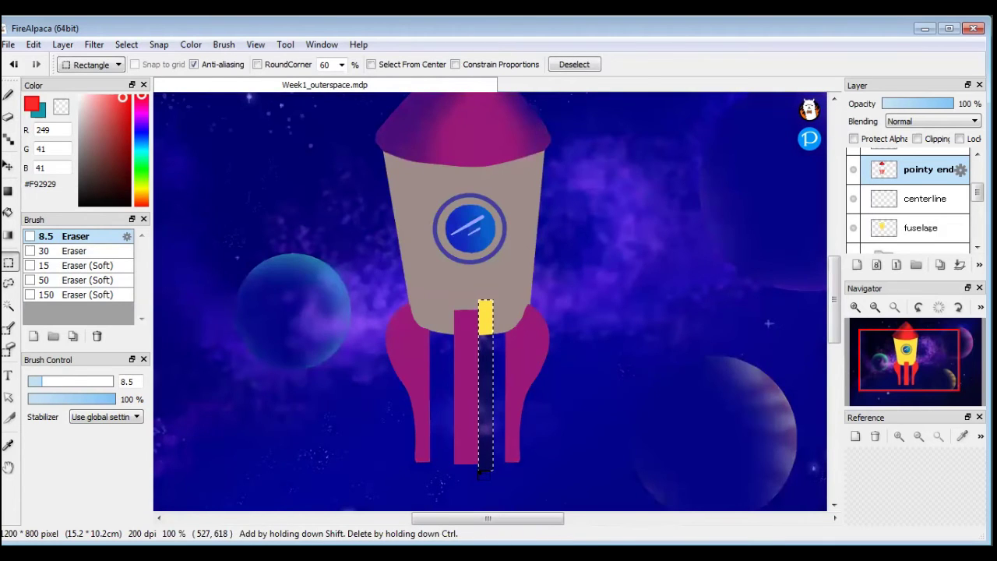
{"action": "left_click", "coordinate": [485, 294]}
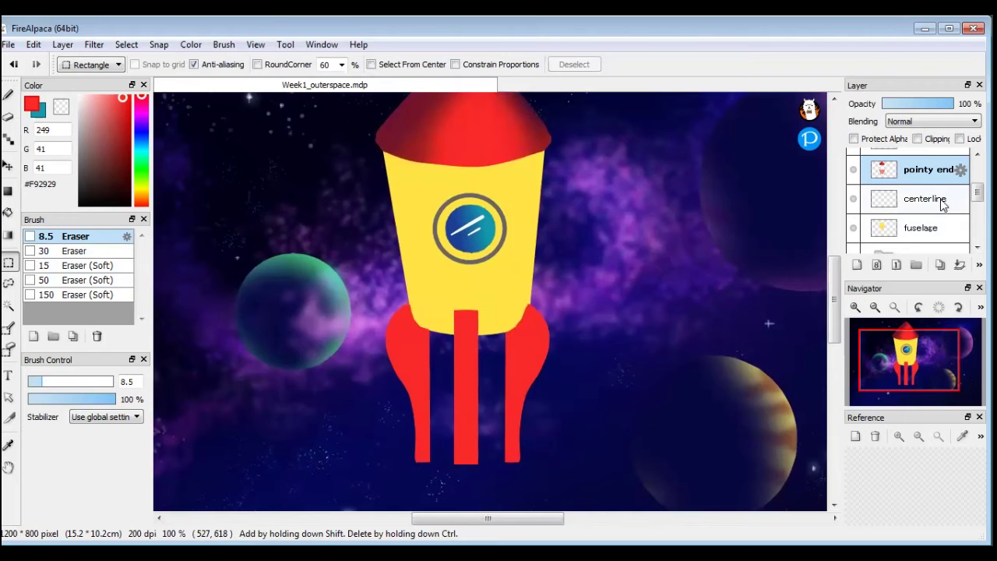
Select the large soft airbrush with dark navy and Protect Alpha on the pointy end layer.
{"action": "left_click", "coordinate": [876, 309]}
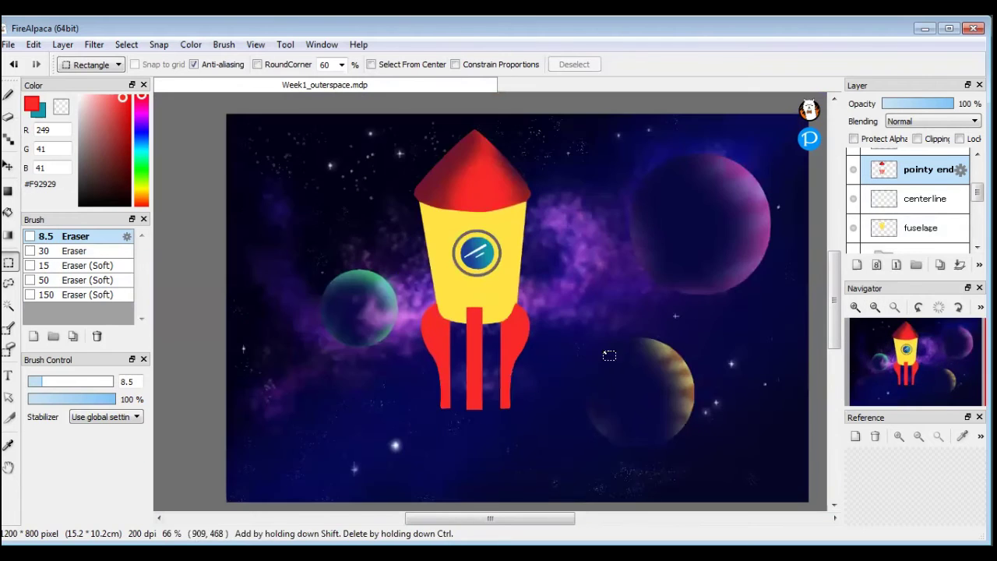
{"action": "left_click", "coordinate": [853, 138]}
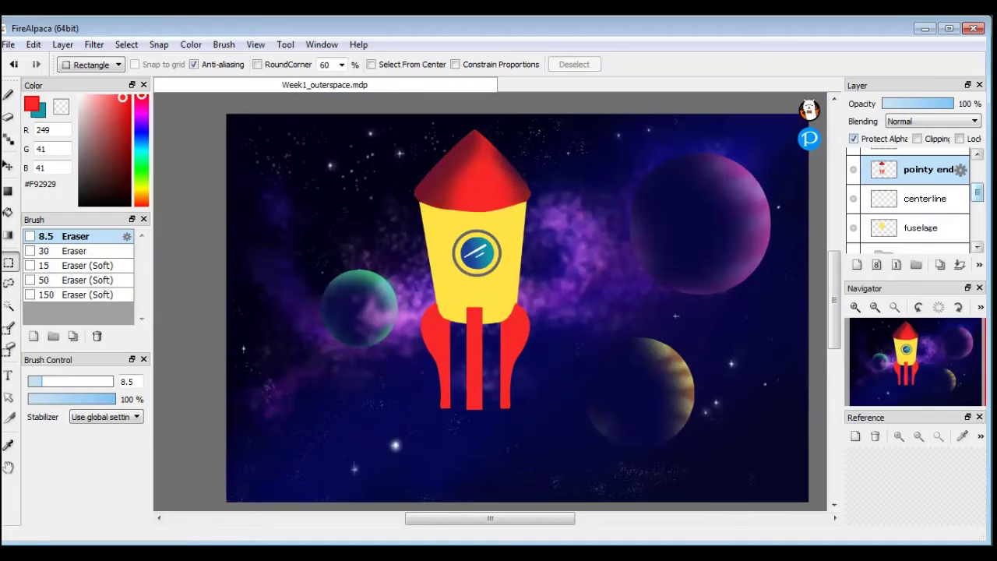
{"action": "left_click", "coordinate": [855, 310]}
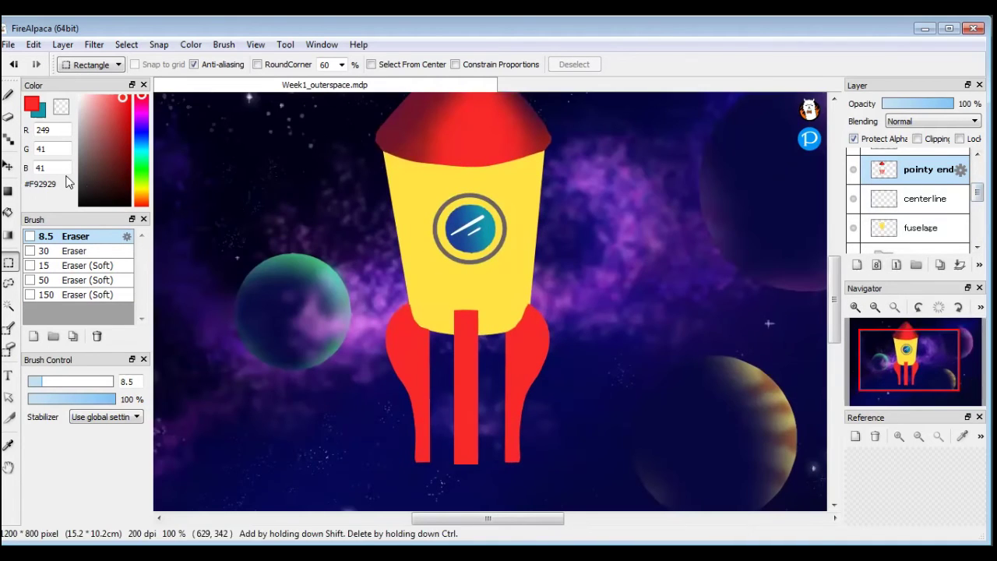
{"action": "left_click", "coordinate": [8, 95]}
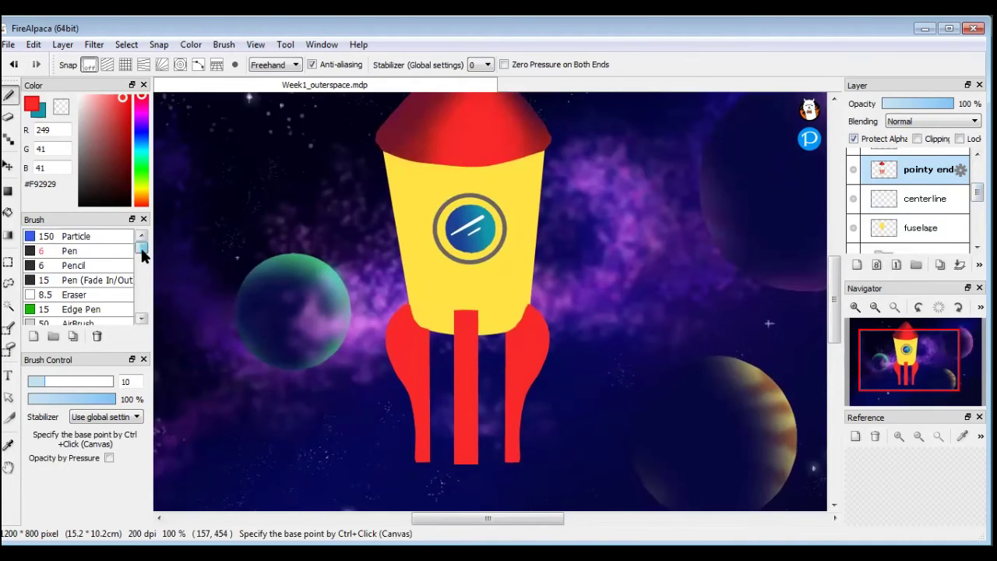
{"action": "left_click_drag", "start_coordinate": [141, 251], "coordinate": [143, 268]}
{"action": "scroll", "coordinate": [142, 269], "scroll_direction": "up", "scroll_amount": 1}
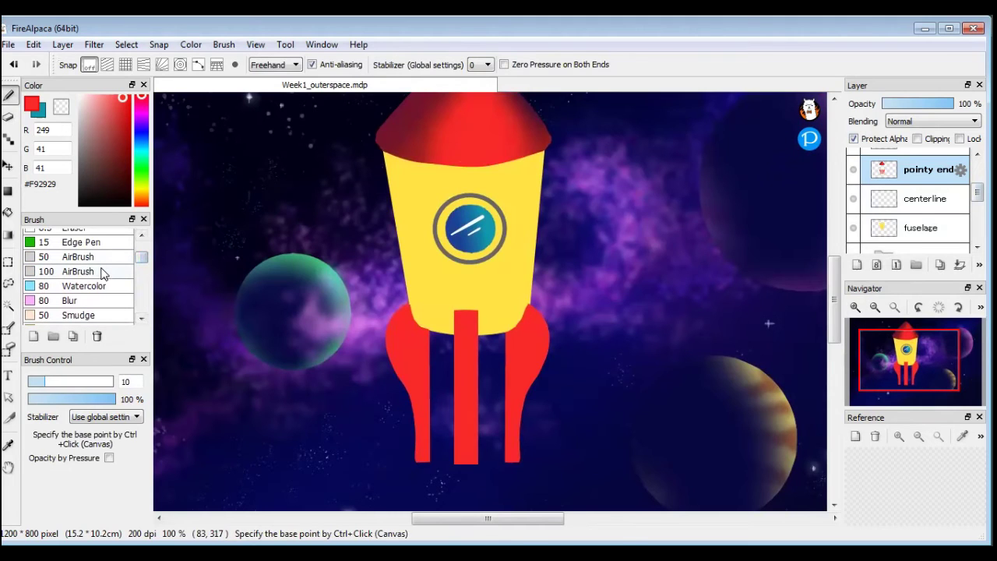
{"action": "left_click", "coordinate": [103, 271]}
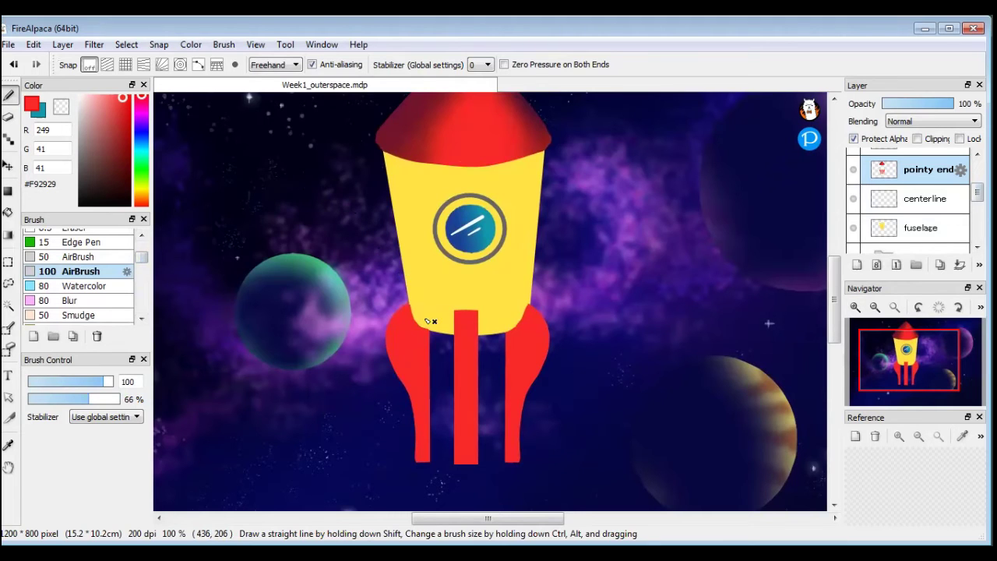
{"action": "left_click", "coordinate": [568, 284], "text": "alt"}
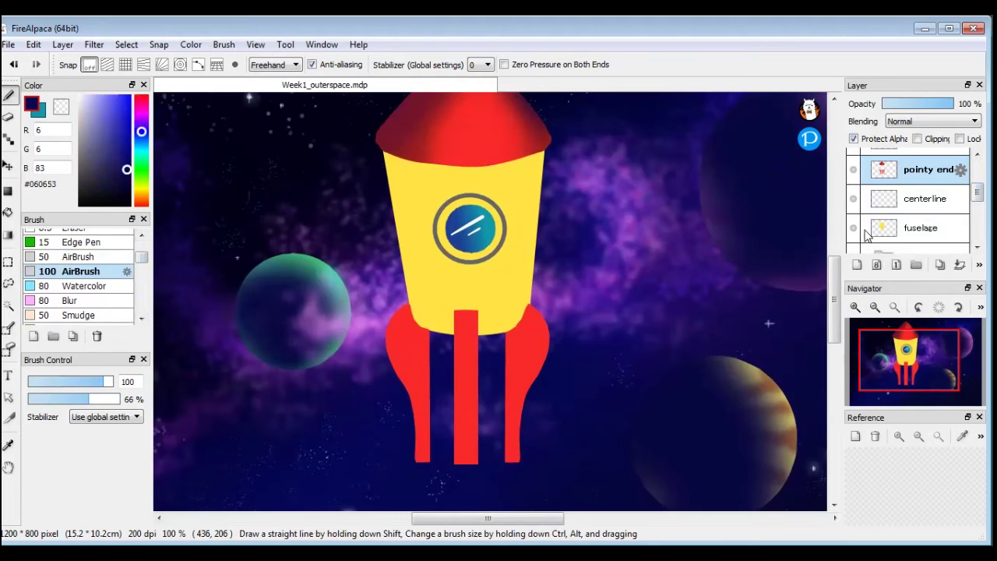
{"action": "left_click", "coordinate": [853, 138]}
Airbrush navy shading along the tops and outer edges of both fins.
{"action": "mouse_move", "coordinate": [409, 309]}
{"action": "left_mouse_down"}
{"action": "mouse_move", "coordinate": [421, 337]}
{"action": "mouse_move", "coordinate": [405, 319]}
{"action": "left_mouse_up"}
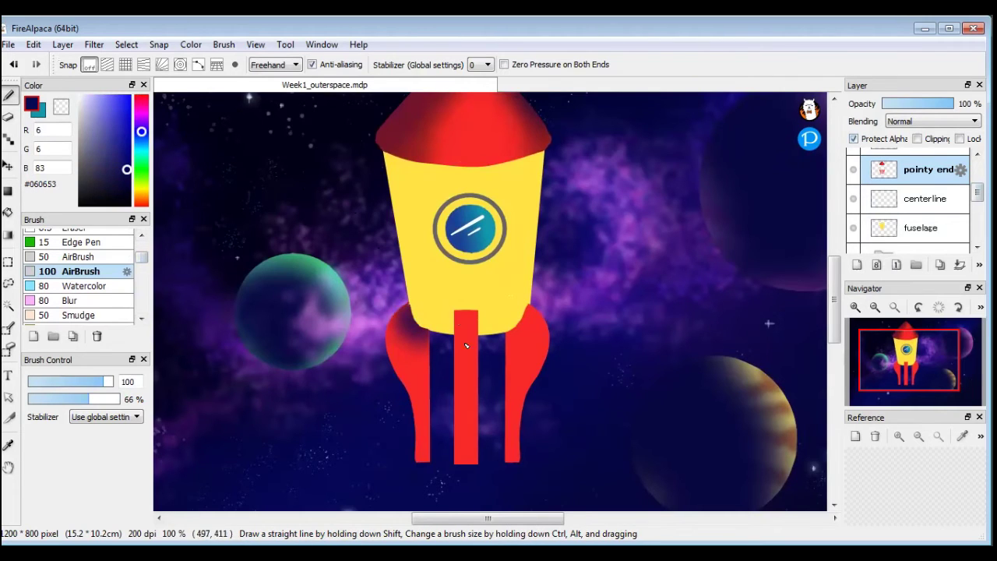
{"action": "left_click_drag", "start_coordinate": [511, 341], "coordinate": [493, 347]}
{"action": "left_click_drag", "start_coordinate": [390, 335], "coordinate": [388, 355]}
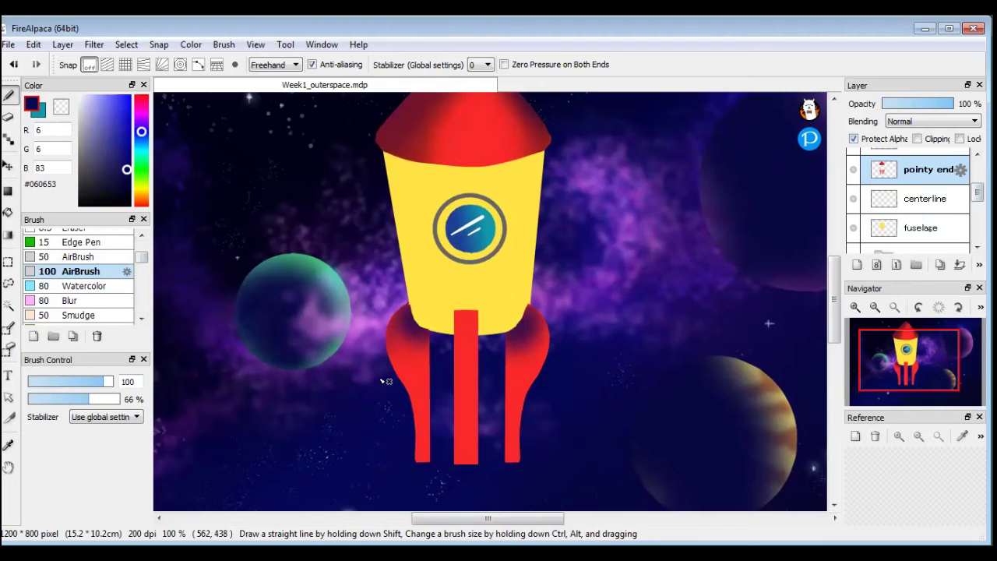
{"action": "left_click_drag", "start_coordinate": [397, 311], "coordinate": [400, 395]}
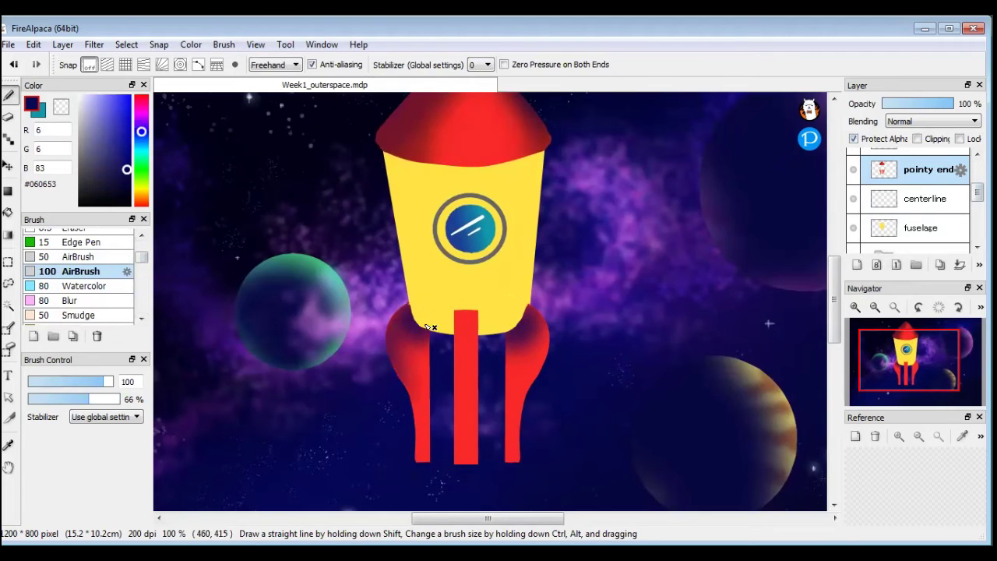
At 38% opacity, deepen the fin shading and shade the centre stripe's middle.
{"action": "left_click_drag", "start_coordinate": [89, 401], "coordinate": [67, 415]}
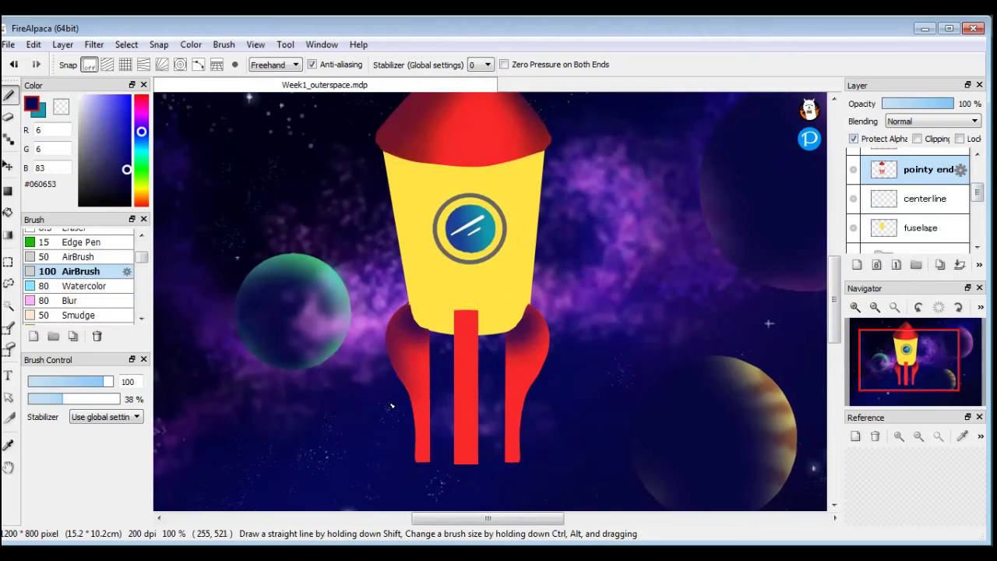
{"action": "mouse_move", "coordinate": [426, 340]}
{"action": "left_mouse_down"}
{"action": "mouse_move", "coordinate": [405, 327]}
{"action": "mouse_move", "coordinate": [393, 360]}
{"action": "left_mouse_up"}
{"action": "mouse_move", "coordinate": [532, 343]}
{"action": "left_mouse_down"}
{"action": "mouse_move", "coordinate": [545, 336]}
{"action": "mouse_move", "coordinate": [517, 370]}
{"action": "left_mouse_up"}
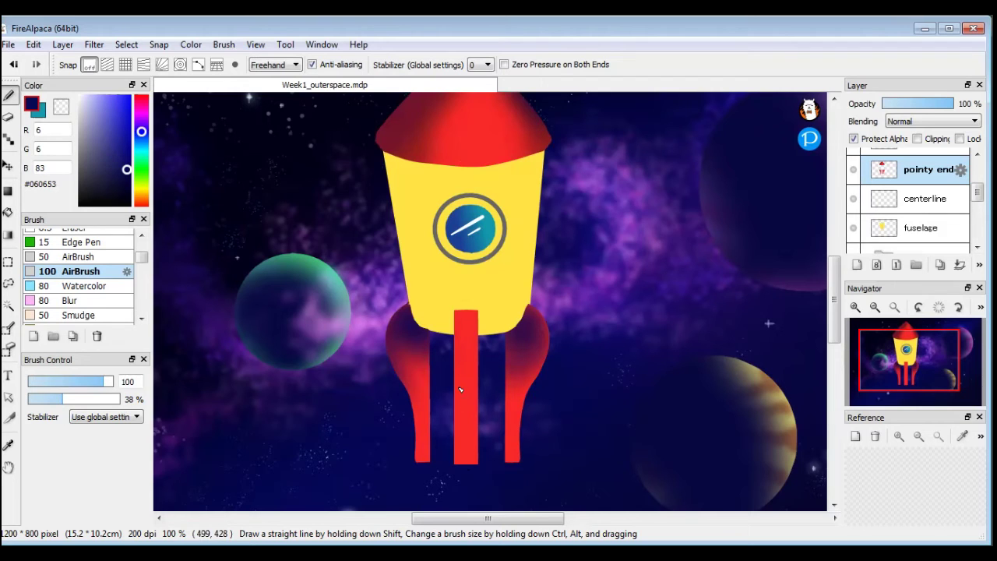
{"action": "mouse_move", "coordinate": [461, 390]}
{"action": "left_mouse_down"}
{"action": "mouse_move", "coordinate": [467, 420]}
{"action": "mouse_move", "coordinate": [469, 383]}
{"action": "mouse_move", "coordinate": [468, 395]}
{"action": "mouse_move", "coordinate": [460, 389]}
{"action": "mouse_move", "coordinate": [469, 400]}
{"action": "mouse_move", "coordinate": [475, 351]}
{"action": "left_mouse_up"}
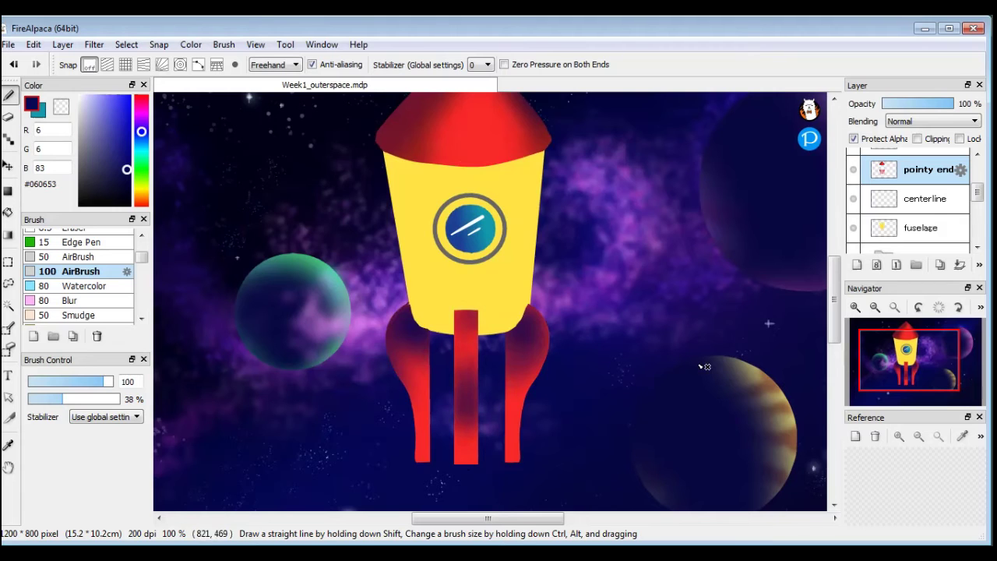
{"action": "key", "text": "space"}
{"action": "left_click_drag", "start_coordinate": [612, 385], "coordinate": [647, 373]}
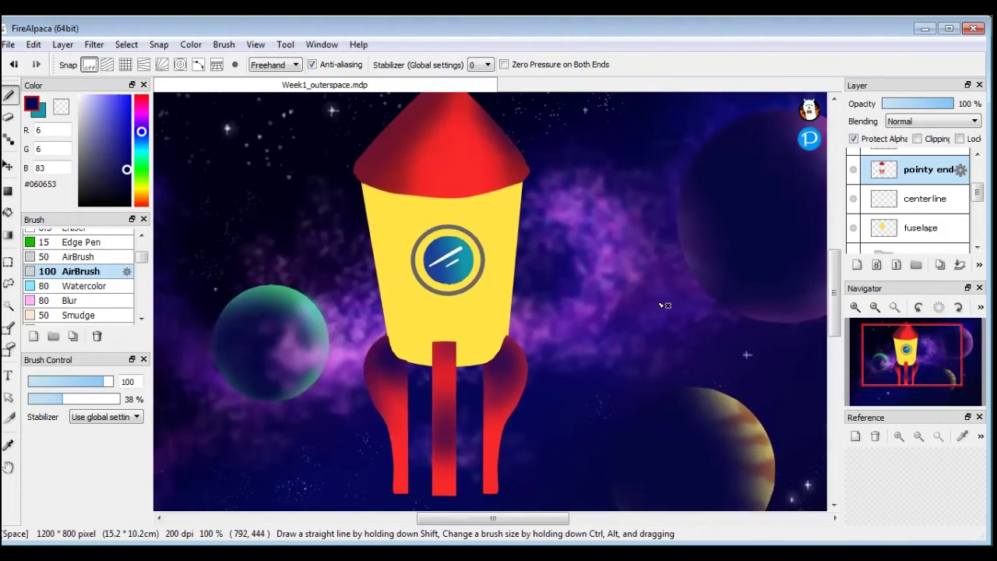
Select the fuselage layer, check its visibility, and turn on Protect Alpha.
{"action": "left_click", "coordinate": [934, 231]}
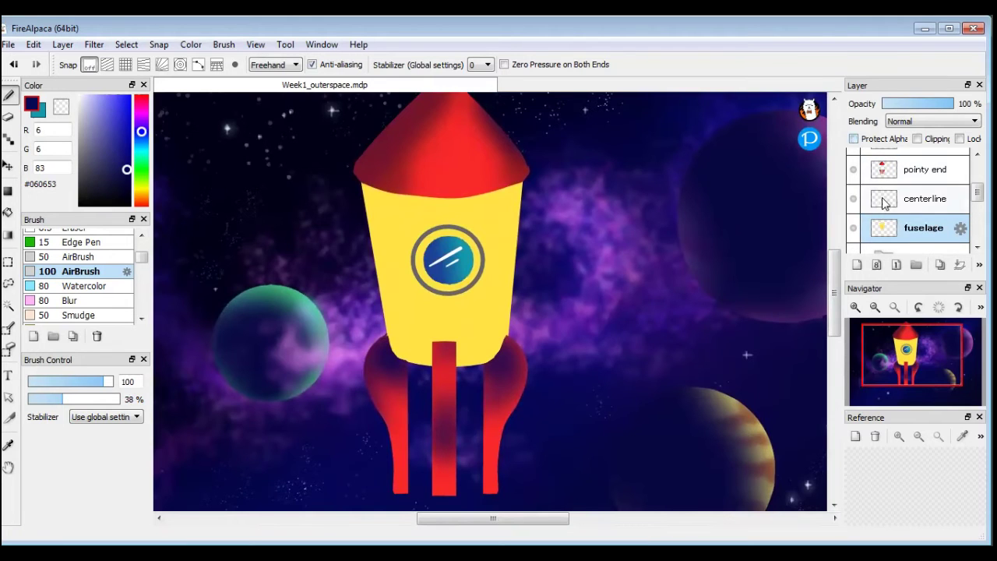
{"action": "left_click", "coordinate": [855, 229]}
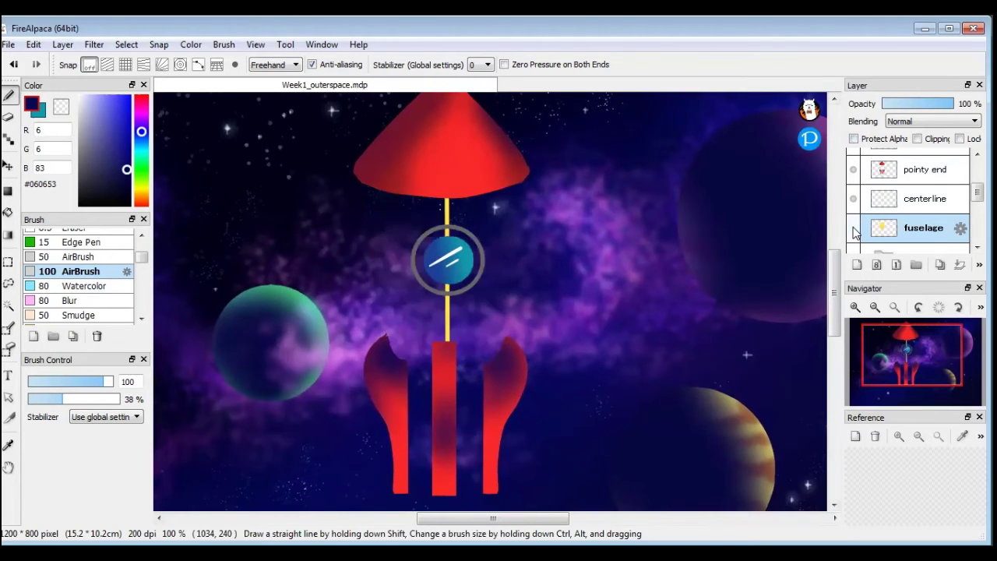
{"action": "left_click", "coordinate": [854, 230]}
{"action": "left_click", "coordinate": [854, 229]}
{"action": "left_click", "coordinate": [854, 226]}
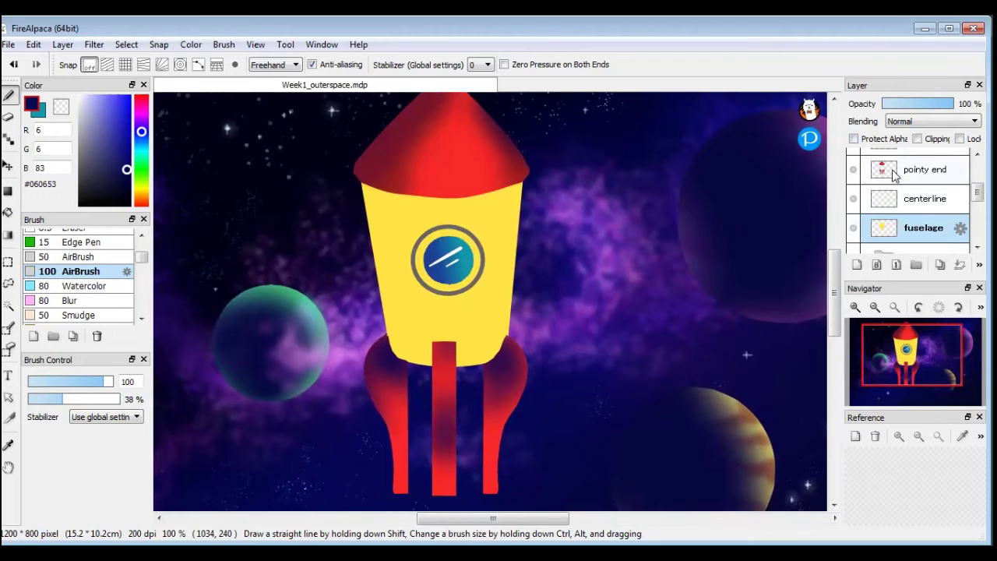
{"action": "left_click", "coordinate": [854, 138]}
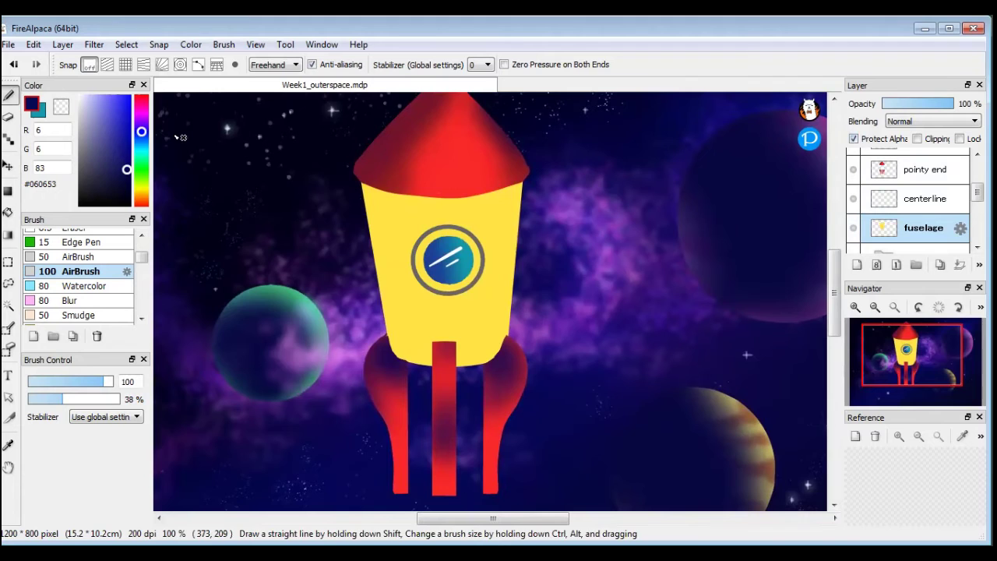
Airbrush dark olive-green shading down the left and right sides of the yellow fuselage.
{"action": "left_click_drag", "start_coordinate": [116, 95], "coordinate": [123, 134]}
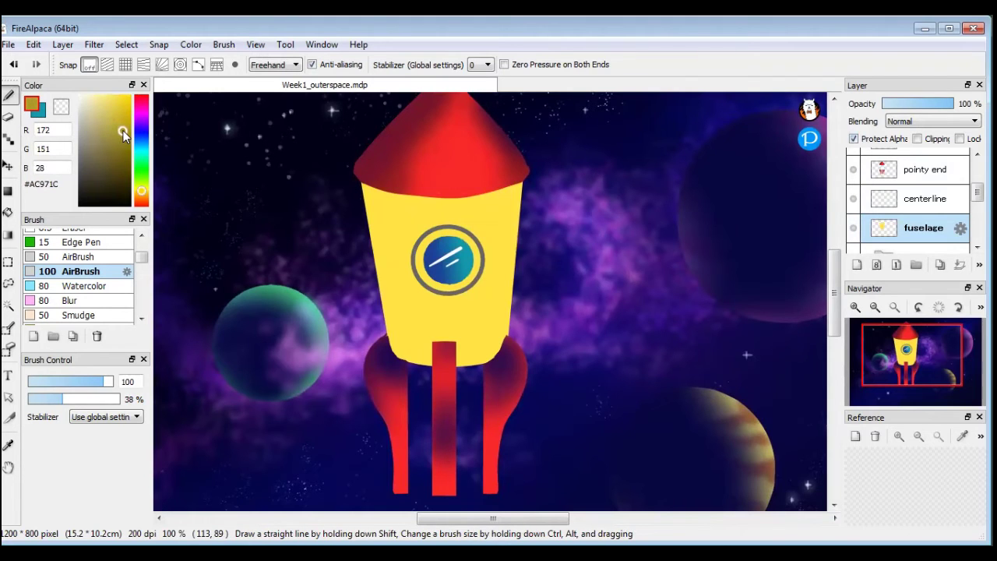
{"action": "left_click", "coordinate": [142, 185]}
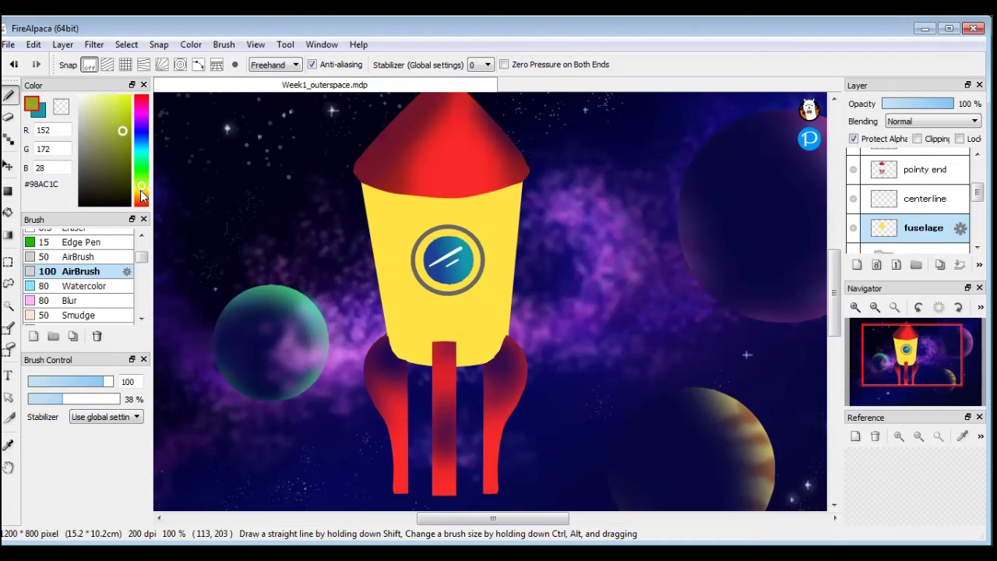
{"action": "mouse_move", "coordinate": [364, 214]}
{"action": "left_mouse_down"}
{"action": "mouse_move", "coordinate": [392, 340]}
{"action": "mouse_move", "coordinate": [370, 197]}
{"action": "mouse_move", "coordinate": [401, 357]}
{"action": "mouse_move", "coordinate": [369, 182]}
{"action": "mouse_move", "coordinate": [392, 356]}
{"action": "mouse_move", "coordinate": [362, 178]}
{"action": "mouse_move", "coordinate": [399, 372]}
{"action": "left_mouse_up"}
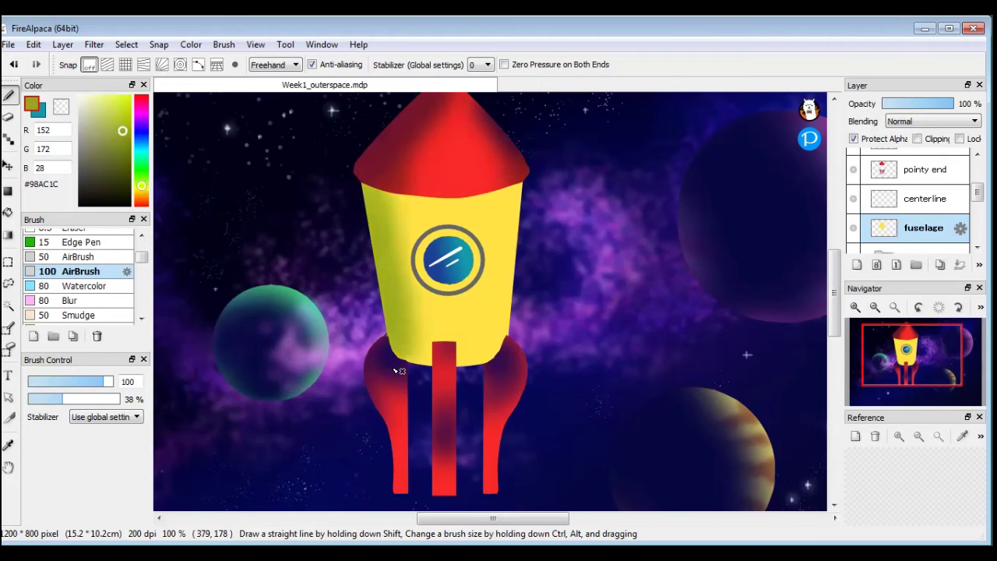
{"action": "mouse_move", "coordinate": [518, 188]}
{"action": "left_mouse_down"}
{"action": "mouse_move", "coordinate": [498, 351]}
{"action": "mouse_move", "coordinate": [516, 201]}
{"action": "mouse_move", "coordinate": [532, 183]}
{"action": "mouse_move", "coordinate": [503, 366]}
{"action": "left_mouse_up"}
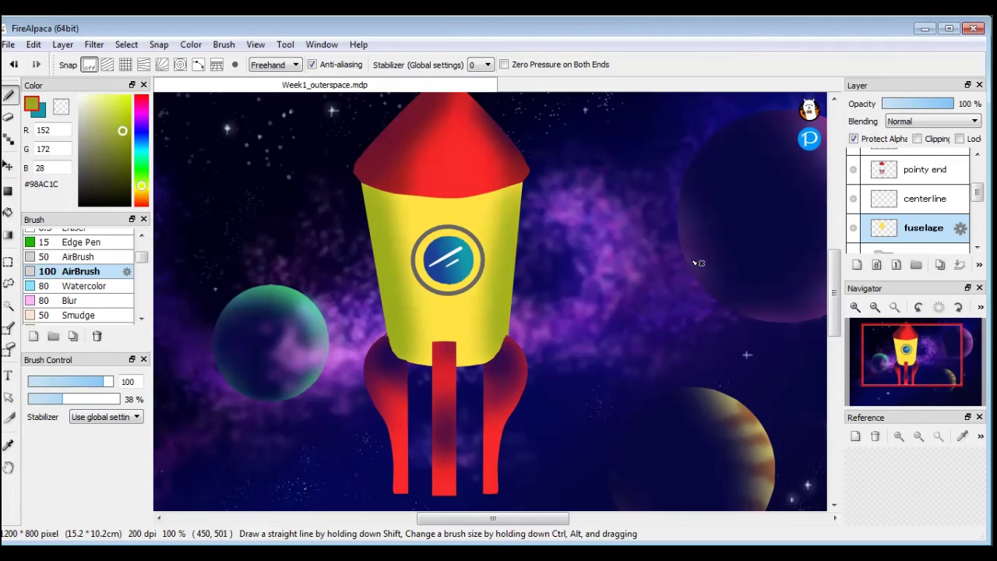
Zoom out to compare against the earlier flaming rocket artwork, then zoom back in.
{"action": "left_click", "coordinate": [874, 307]}
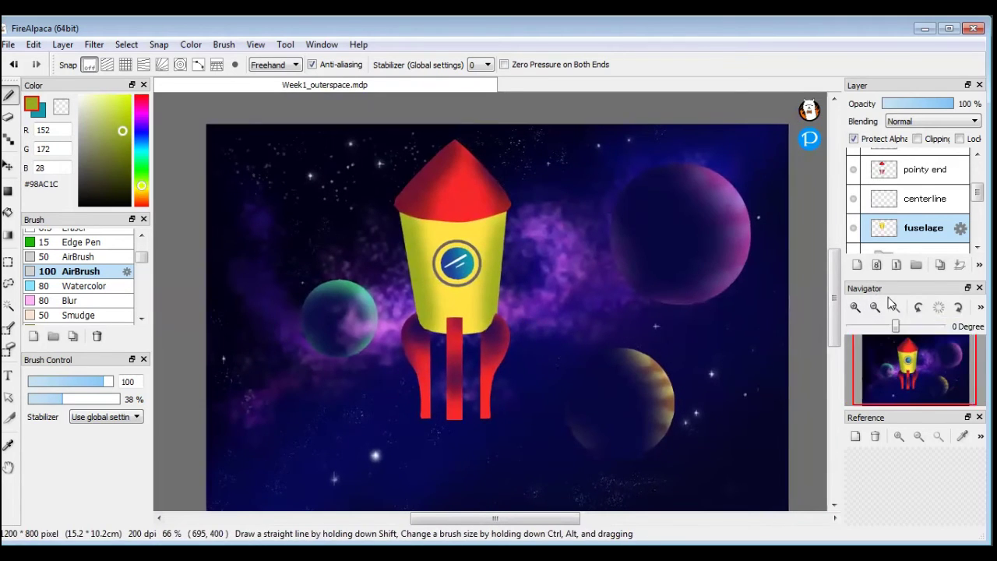
{"action": "left_click_drag", "start_coordinate": [977, 191], "coordinate": [977, 167]}
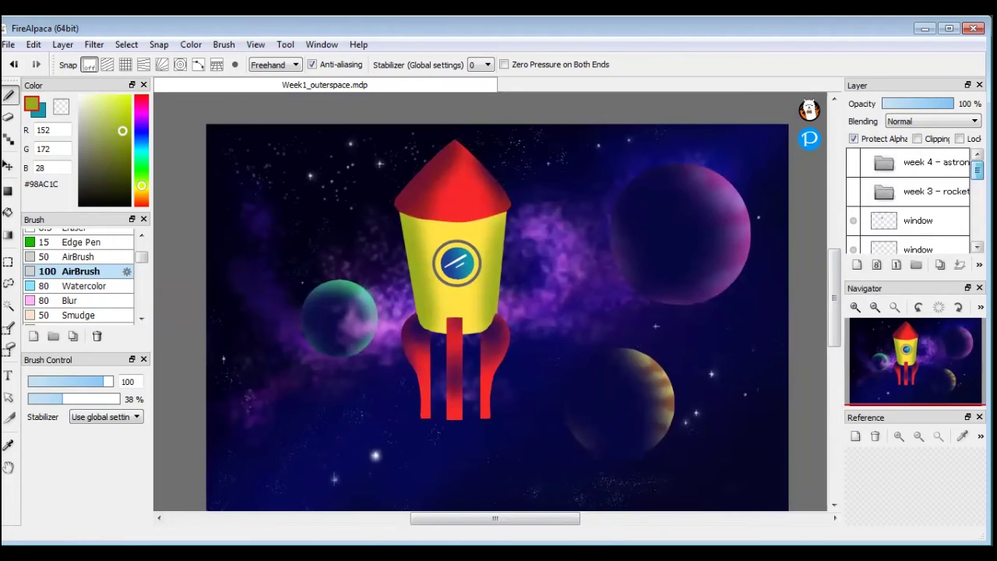
{"action": "left_click", "coordinate": [854, 195]}
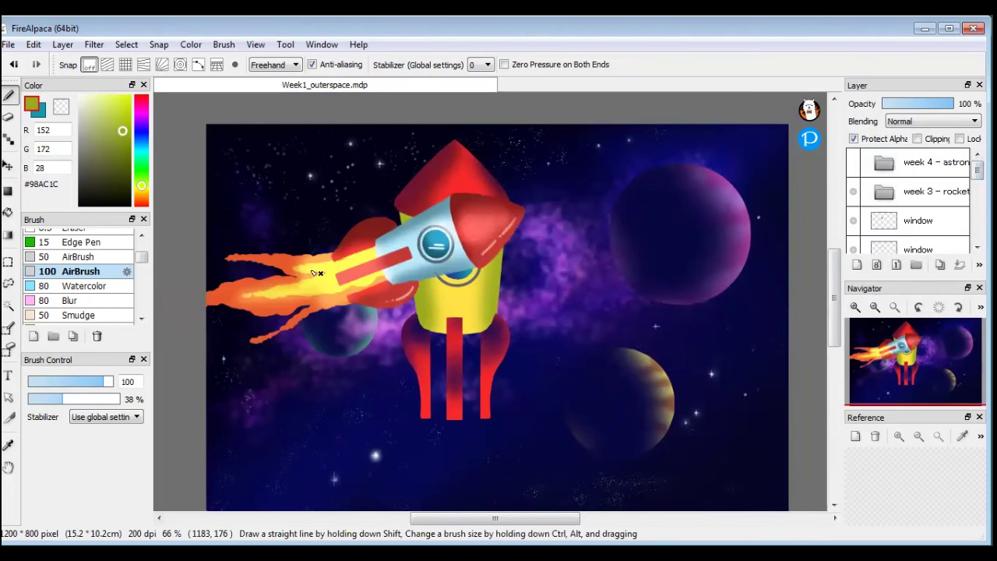
{"action": "left_click", "coordinate": [853, 194]}
{"action": "scroll", "coordinate": [854, 197], "scroll_direction": "down", "scroll_amount": 5}
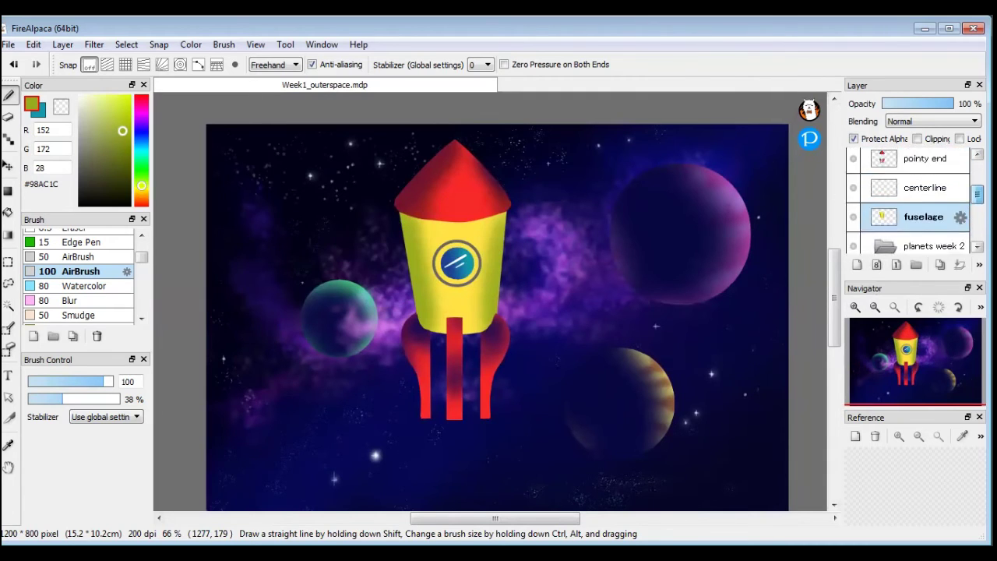
{"action": "scroll", "coordinate": [971, 212], "scroll_direction": "down", "scroll_amount": 1}
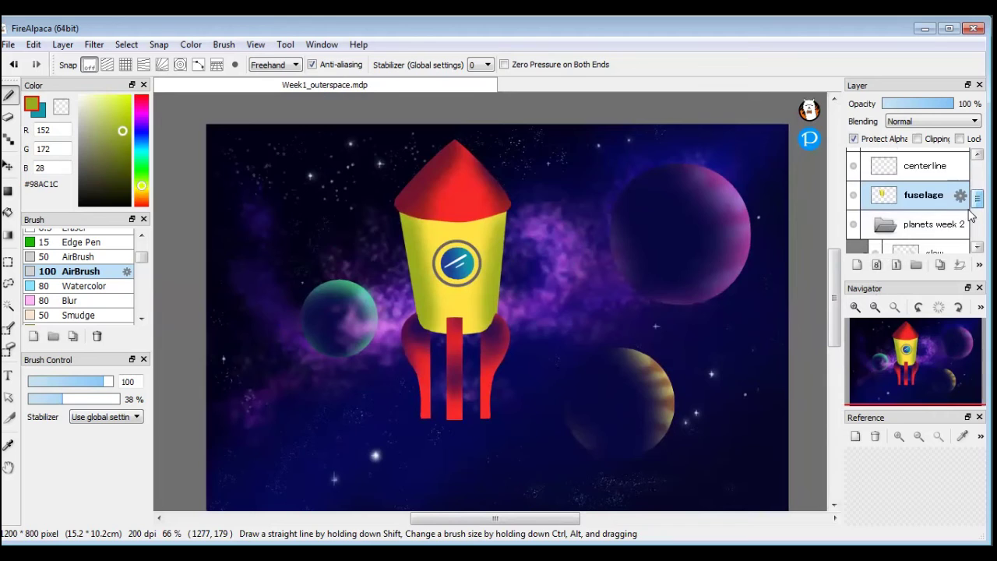
{"action": "left_click", "coordinate": [855, 308]}
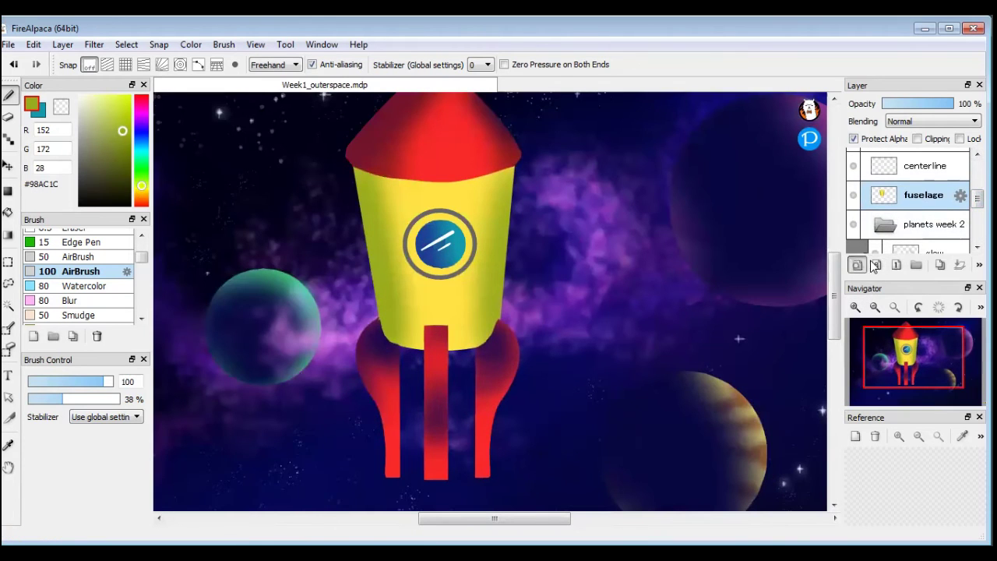
Add a new layer named 'fire' and place it just below the fuselage layer.
{"action": "left_click", "coordinate": [874, 266]}
{"action": "double_click", "coordinate": [924, 199]}
{"action": "type", "text": "fl"}
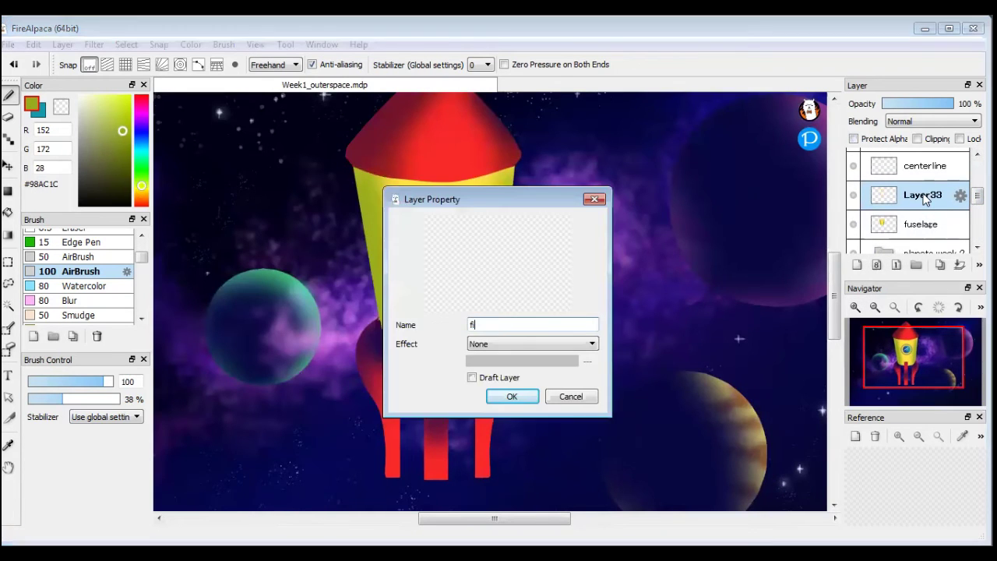
{"action": "type", "text": "re"}
{"action": "key", "text": "Return"}
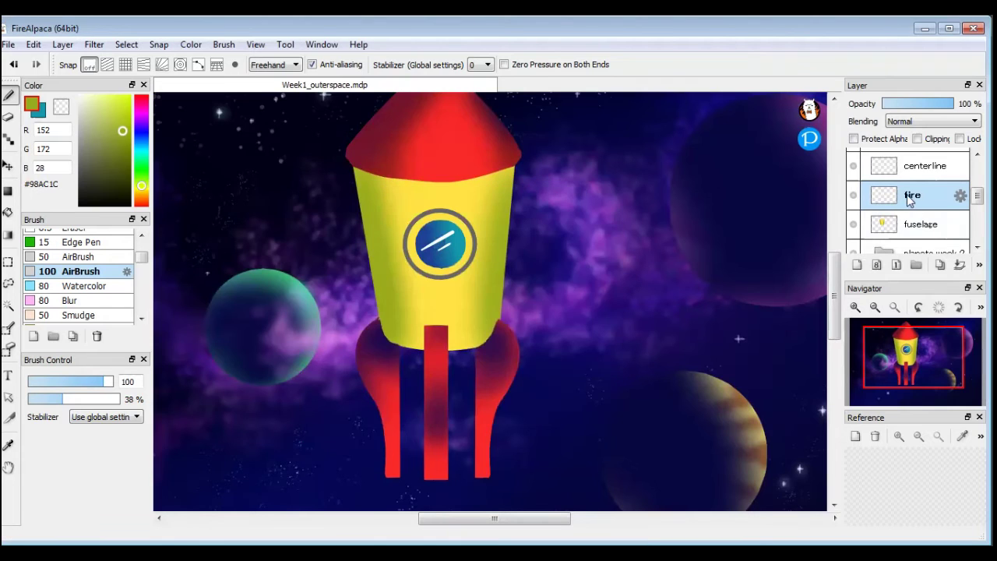
{"action": "left_click_drag", "start_coordinate": [913, 204], "coordinate": [906, 230]}
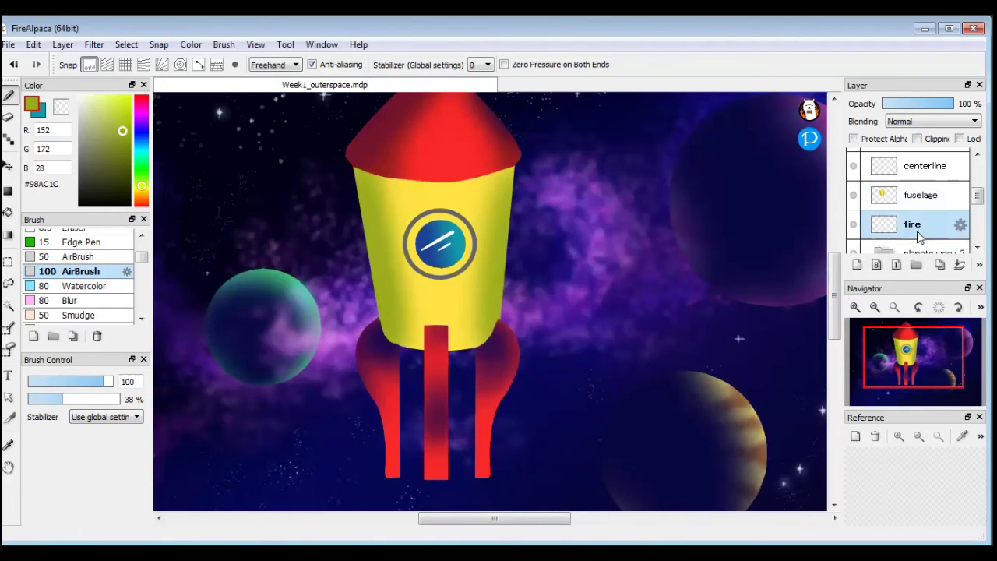
{"action": "left_click", "coordinate": [854, 195]}
{"action": "left_click", "coordinate": [854, 196]}
{"action": "left_click", "coordinate": [977, 247]}
Paint a thick green wavy stroke below the fins with the Analog brush at size 36.
{"action": "left_click_drag", "start_coordinate": [838, 275], "coordinate": [839, 299]}
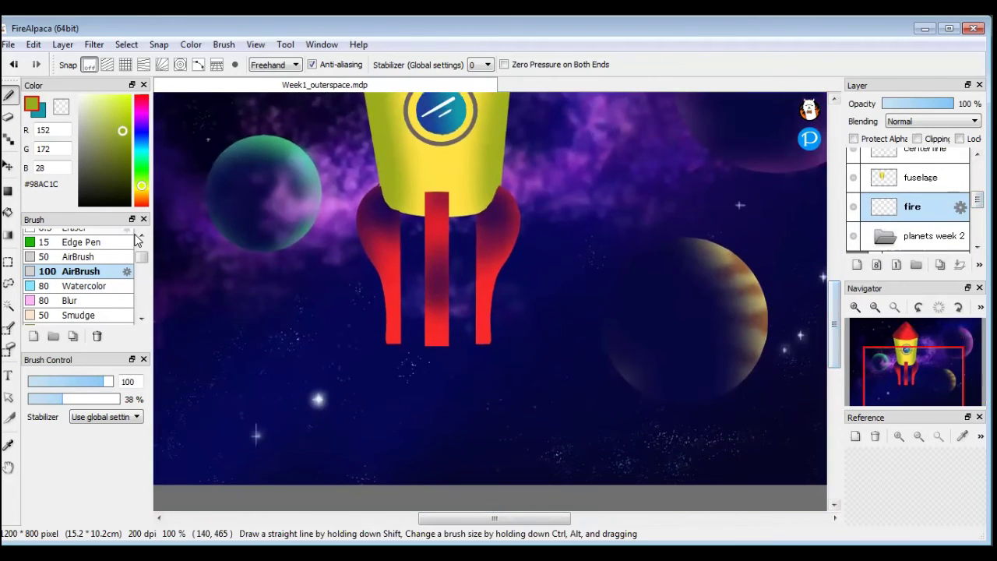
{"action": "left_click_drag", "start_coordinate": [141, 254], "coordinate": [145, 309]}
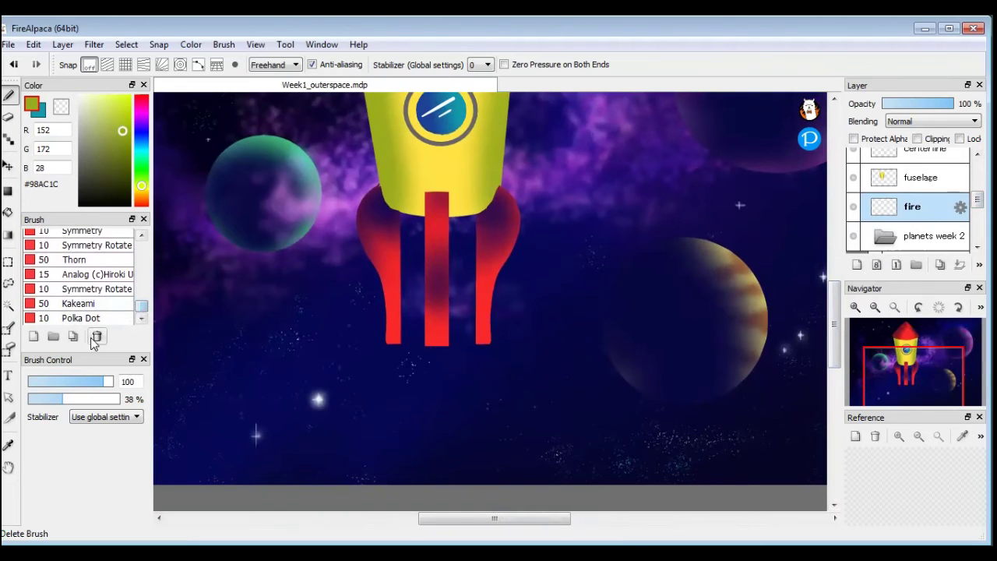
{"action": "left_click", "coordinate": [85, 277]}
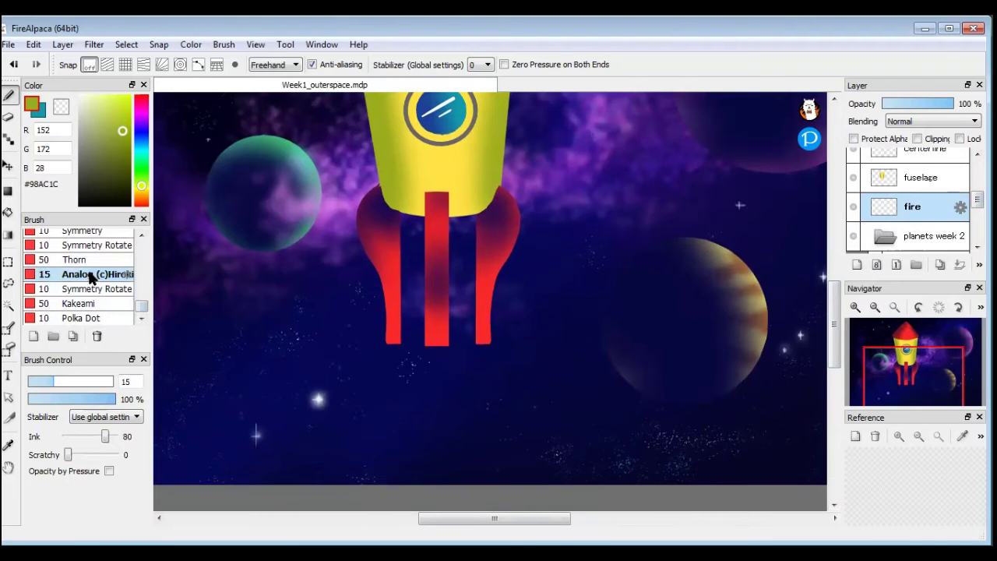
{"action": "mouse_move", "coordinate": [210, 357]}
{"action": "left_mouse_down"}
{"action": "mouse_move", "coordinate": [232, 336]}
{"action": "mouse_move", "coordinate": [255, 339]}
{"action": "mouse_move", "coordinate": [273, 361]}
{"action": "mouse_move", "coordinate": [292, 359]}
{"action": "mouse_move", "coordinate": [294, 331]}
{"action": "mouse_move", "coordinate": [341, 346]}
{"action": "left_mouse_up"}
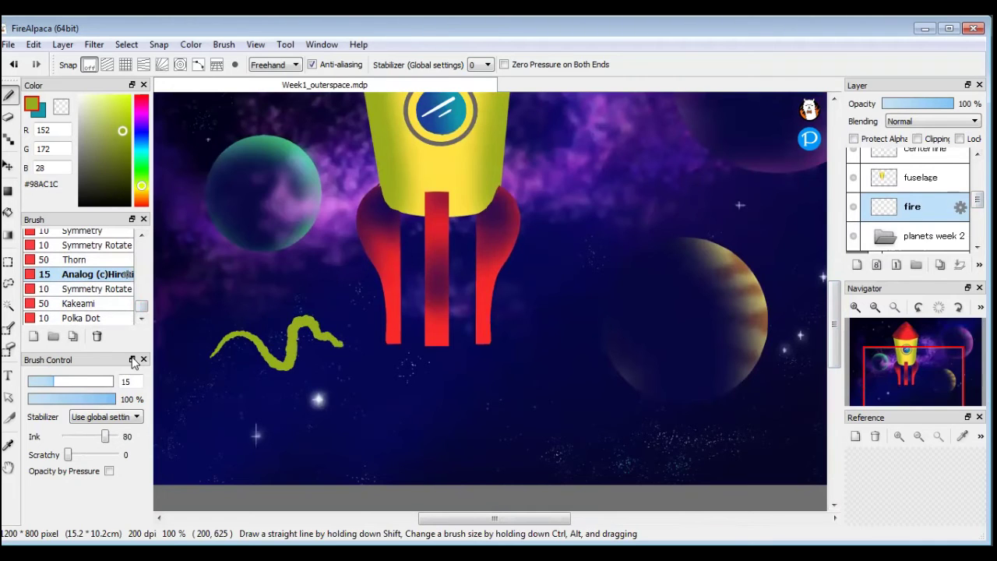
{"action": "key", "text": "ctrl+z"}
{"action": "left_click_drag", "start_coordinate": [489, 302], "coordinate": [514, 302]}
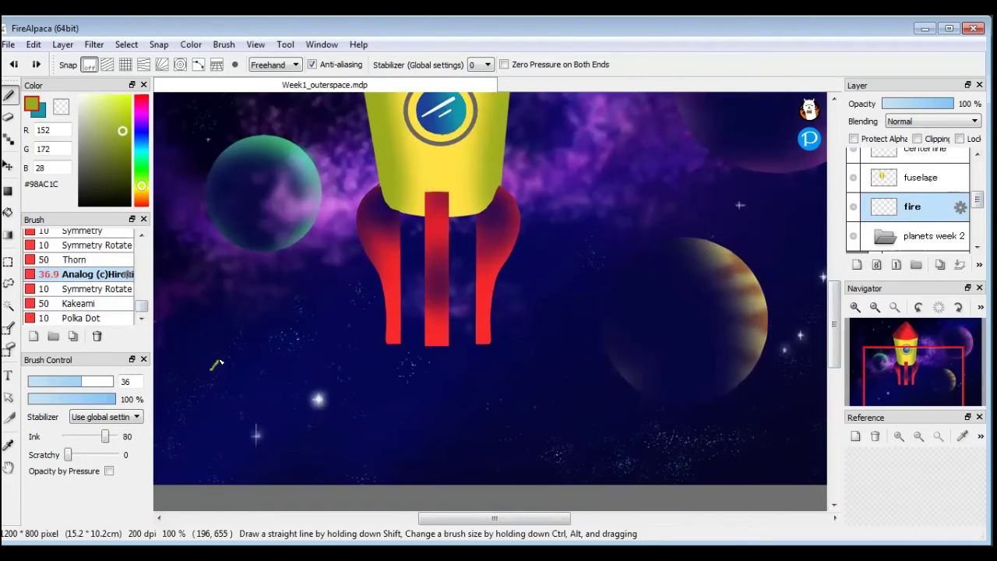
{"action": "mouse_move", "coordinate": [220, 363]}
{"action": "left_mouse_down"}
{"action": "mouse_move", "coordinate": [243, 343]}
{"action": "mouse_move", "coordinate": [271, 352]}
{"action": "mouse_move", "coordinate": [283, 388]}
{"action": "mouse_move", "coordinate": [324, 372]}
{"action": "mouse_move", "coordinate": [341, 390]}
{"action": "mouse_move", "coordinate": [370, 378]}
{"action": "mouse_move", "coordinate": [413, 392]}
{"action": "mouse_move", "coordinate": [538, 384]}
{"action": "left_mouse_up"}
Toggle the rocket layers and show the week 3 flaming rocket as reference.
{"action": "scroll", "coordinate": [911, 203], "scroll_direction": "up", "scroll_amount": 1}
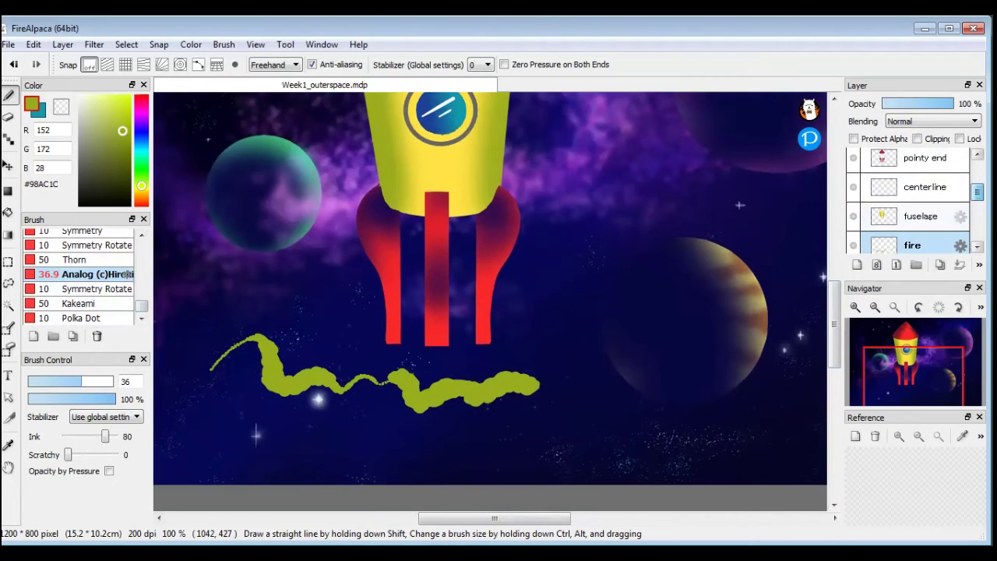
{"action": "scroll", "coordinate": [911, 202], "scroll_direction": "up", "scroll_amount": 1}
{"action": "left_click", "coordinate": [852, 191]}
{"action": "left_click", "coordinate": [852, 190]}
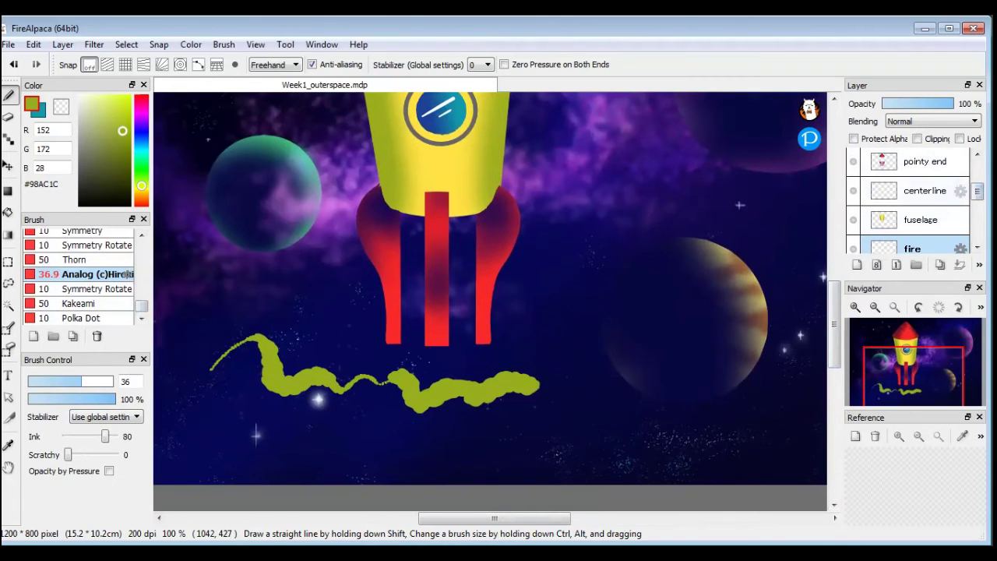
{"action": "scroll", "coordinate": [853, 191], "scroll_direction": "up", "scroll_amount": 3}
{"action": "left_click", "coordinate": [853, 190]}
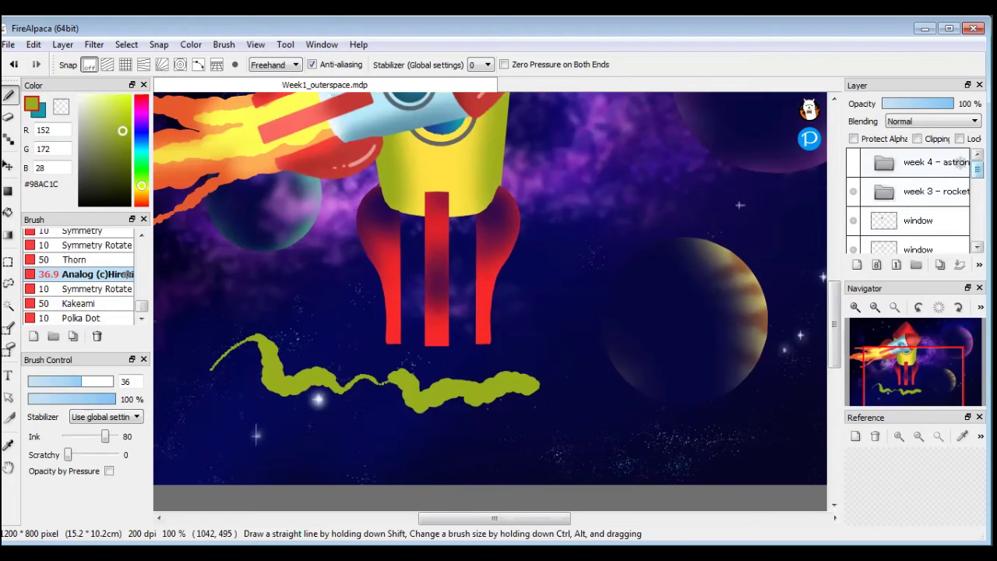
{"action": "scroll", "coordinate": [939, 211], "scroll_direction": "down", "scroll_amount": 5}
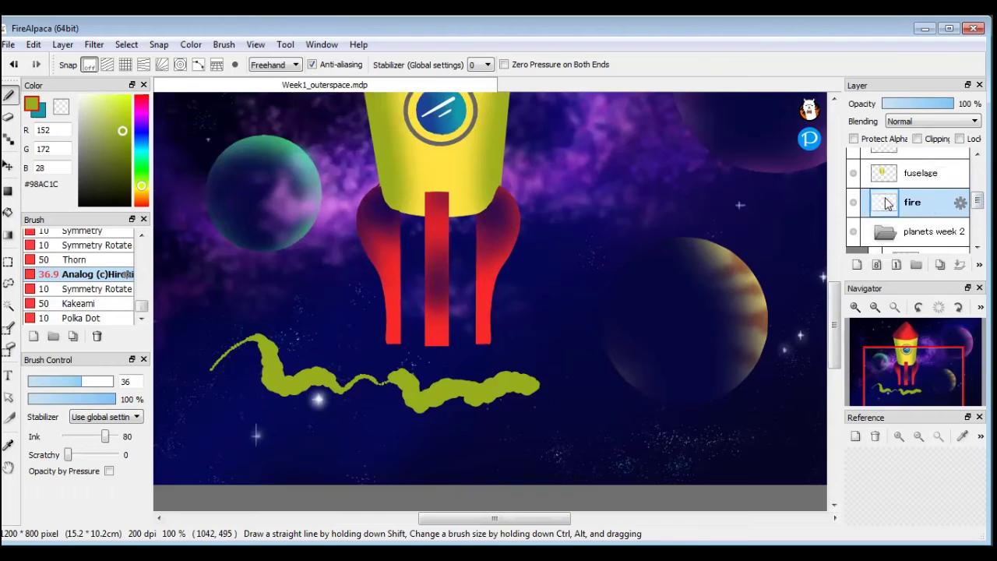
Clear the green squiggle and set up the Thorn brush at size 112.
{"action": "key", "text": "ctrl+a"}
{"action": "key", "text": "ctrl+x"}
{"action": "key", "text": "ctrl+d"}
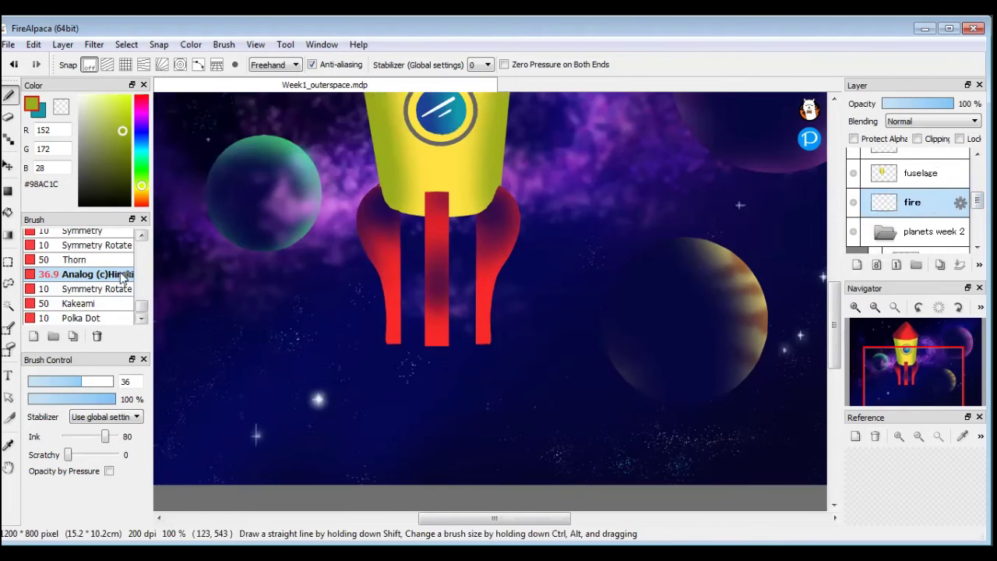
{"action": "left_click", "coordinate": [85, 260]}
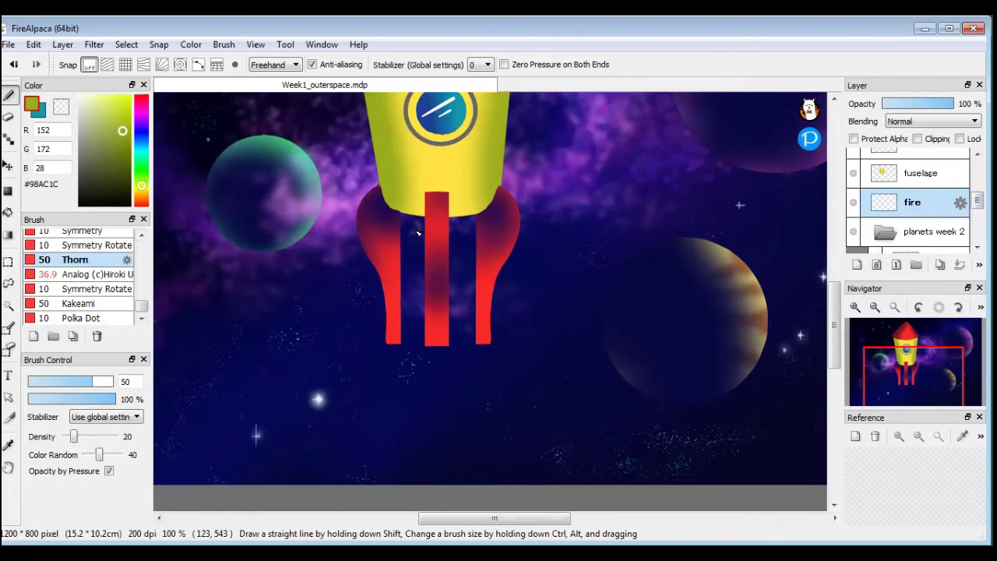
{"action": "mouse_move", "coordinate": [418, 233]}
{"action": "left_mouse_down"}
{"action": "mouse_move", "coordinate": [412, 249]}
{"action": "mouse_move", "coordinate": [411, 227]}
{"action": "left_mouse_up"}
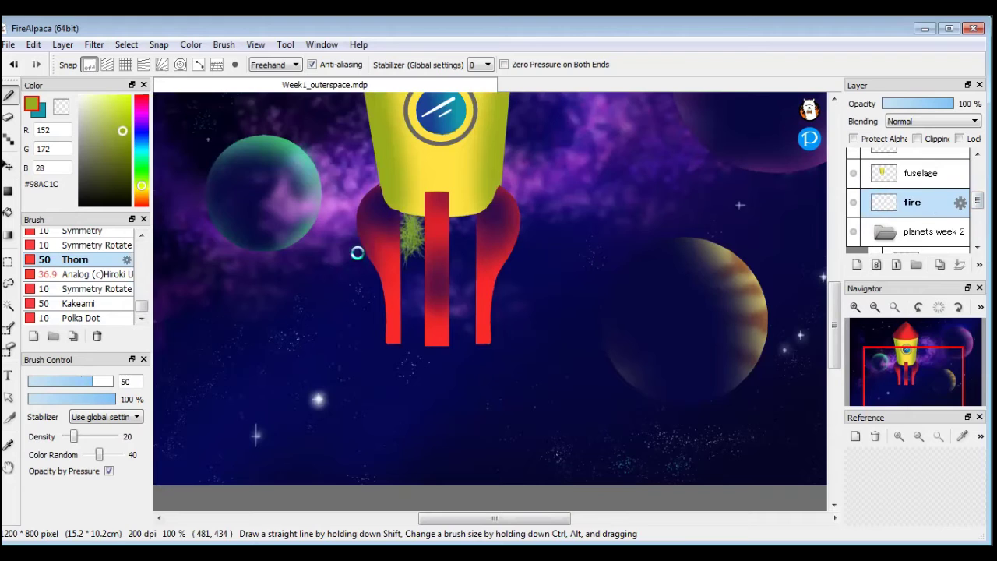
{"action": "key", "text": "ctrl+z"}
{"action": "left_click_drag", "start_coordinate": [489, 301], "coordinate": [533, 301]}
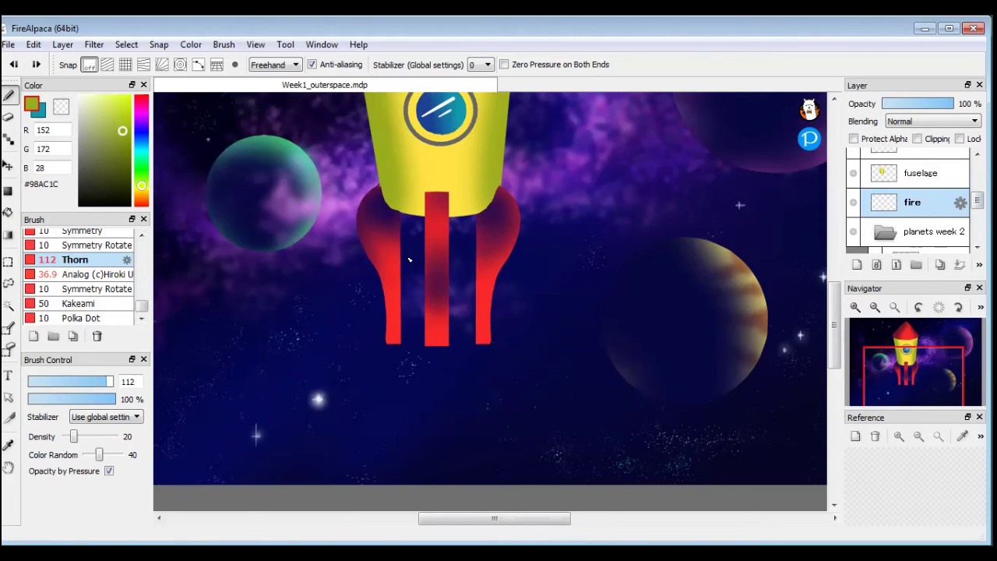
{"action": "mouse_move", "coordinate": [404, 222]}
{"action": "left_mouse_down"}
{"action": "mouse_move", "coordinate": [420, 249]}
{"action": "mouse_move", "coordinate": [452, 226]}
{"action": "mouse_move", "coordinate": [458, 236]}
{"action": "mouse_move", "coordinate": [425, 287]}
{"action": "mouse_move", "coordinate": [430, 271]}
{"action": "mouse_move", "coordinate": [448, 317]}
{"action": "mouse_move", "coordinate": [422, 328]}
{"action": "mouse_move", "coordinate": [437, 345]}
{"action": "mouse_move", "coordinate": [428, 387]}
{"action": "mouse_move", "coordinate": [436, 390]}
{"action": "mouse_move", "coordinate": [435, 370]}
{"action": "mouse_move", "coordinate": [438, 395]}
{"action": "mouse_move", "coordinate": [436, 356]}
{"action": "mouse_move", "coordinate": [446, 415]}
{"action": "mouse_move", "coordinate": [440, 340]}
{"action": "left_mouse_up"}
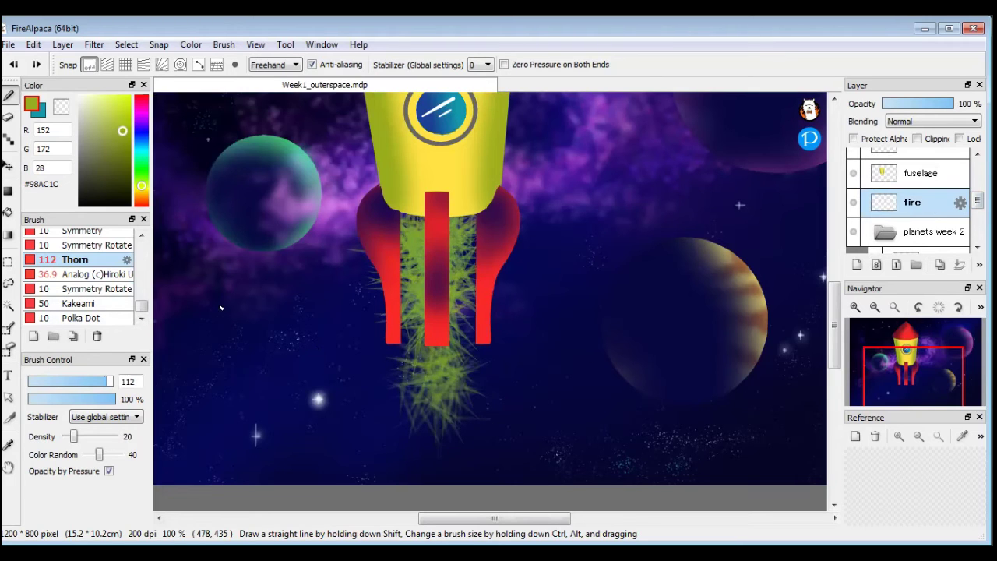
{"action": "key", "text": "ctrl+z"}
Paint orange, then bright yellow (#FFF800) Thorn spikes between the red fins.
{"action": "left_click_drag", "start_coordinate": [142, 187], "coordinate": [142, 196]}
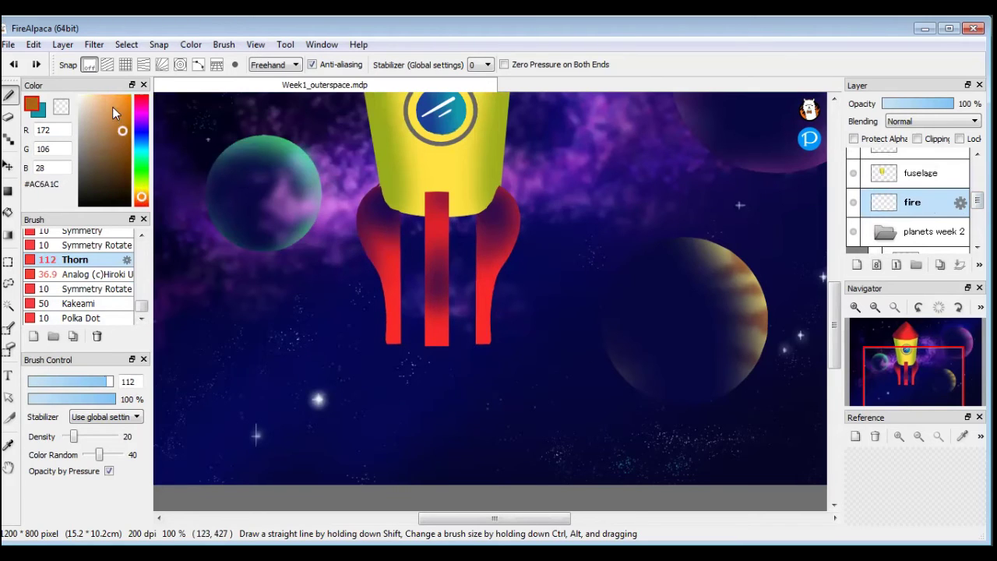
{"action": "left_click_drag", "start_coordinate": [113, 107], "coordinate": [131, 97]}
{"action": "mouse_move", "coordinate": [434, 231]}
{"action": "left_mouse_down"}
{"action": "mouse_move", "coordinate": [466, 232]}
{"action": "mouse_move", "coordinate": [410, 224]}
{"action": "mouse_move", "coordinate": [451, 299]}
{"action": "mouse_move", "coordinate": [422, 274]}
{"action": "mouse_move", "coordinate": [447, 318]}
{"action": "mouse_move", "coordinate": [445, 353]}
{"action": "mouse_move", "coordinate": [443, 342]}
{"action": "mouse_move", "coordinate": [432, 358]}
{"action": "mouse_move", "coordinate": [441, 410]}
{"action": "mouse_move", "coordinate": [438, 311]}
{"action": "left_mouse_up"}
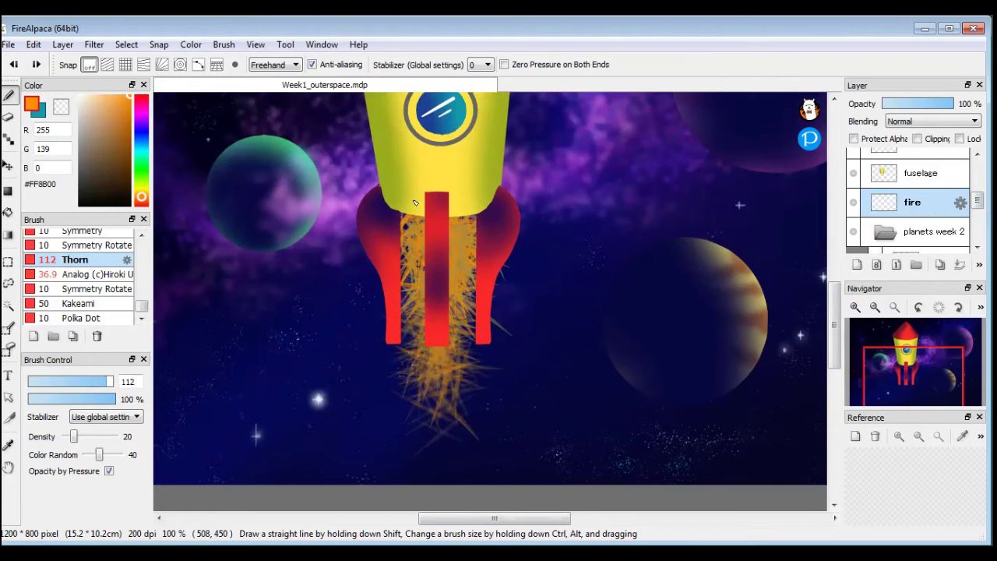
{"action": "left_click_drag", "start_coordinate": [95, 177], "coordinate": [124, 132]}
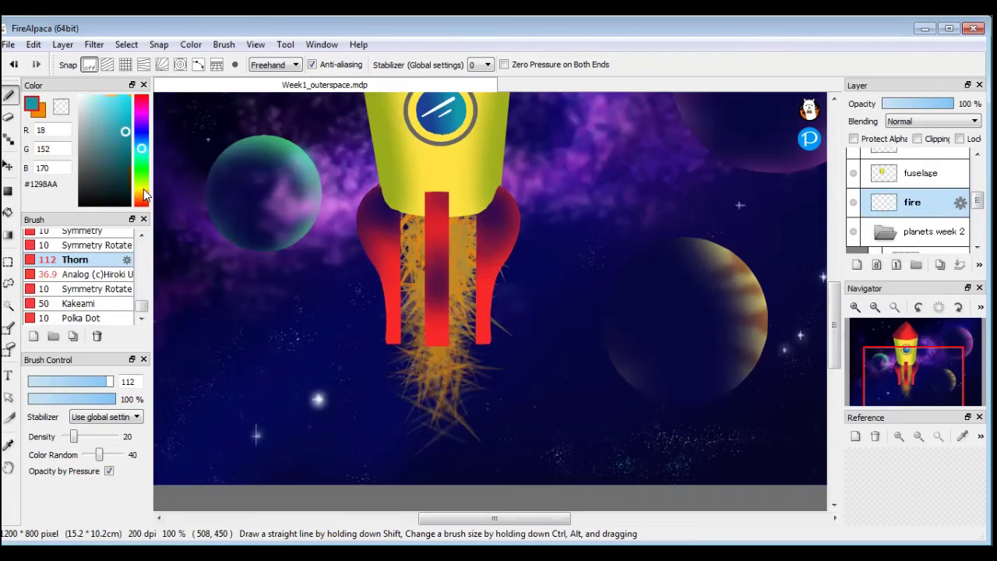
{"action": "left_click", "coordinate": [142, 195]}
{"action": "left_click_drag", "start_coordinate": [143, 195], "coordinate": [144, 190]}
{"action": "left_click", "coordinate": [129, 96]}
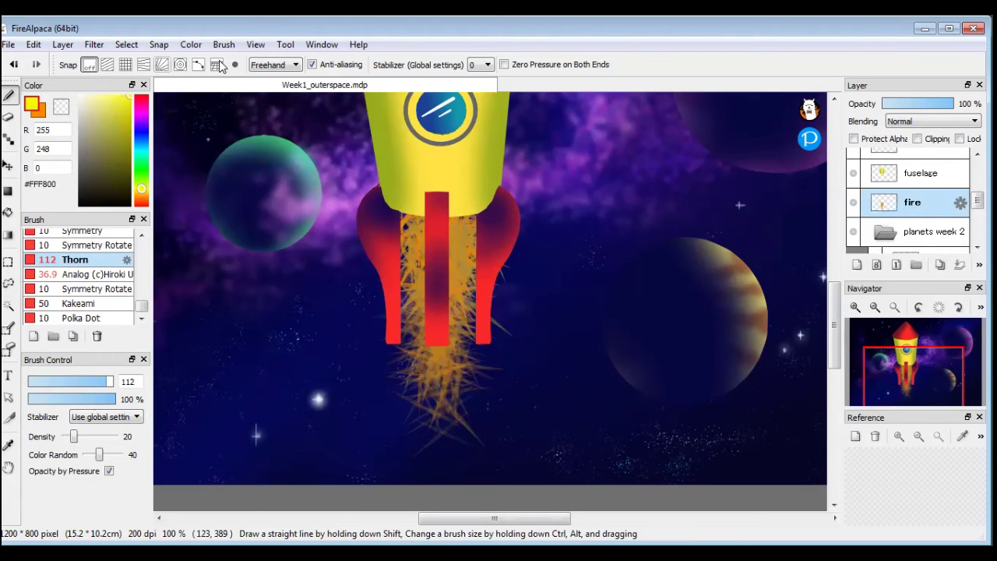
{"action": "mouse_move", "coordinate": [424, 223]}
{"action": "left_mouse_down"}
{"action": "mouse_move", "coordinate": [460, 265]}
{"action": "mouse_move", "coordinate": [432, 265]}
{"action": "mouse_move", "coordinate": [437, 459]}
{"action": "mouse_move", "coordinate": [412, 220]}
{"action": "mouse_move", "coordinate": [468, 230]}
{"action": "mouse_move", "coordinate": [406, 249]}
{"action": "mouse_move", "coordinate": [461, 226]}
{"action": "mouse_move", "coordinate": [442, 301]}
{"action": "left_mouse_up"}
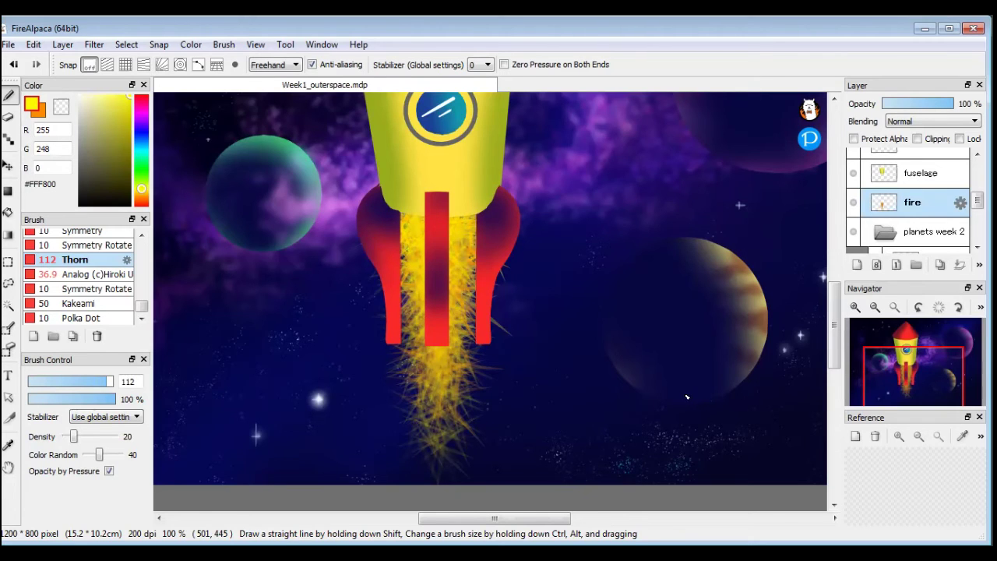
Compare the exhaust against the week 3 reference rocket, then hide the reference again.
{"action": "left_click", "coordinate": [853, 201]}
{"action": "scroll", "coordinate": [911, 203], "scroll_direction": "up", "scroll_amount": 5}
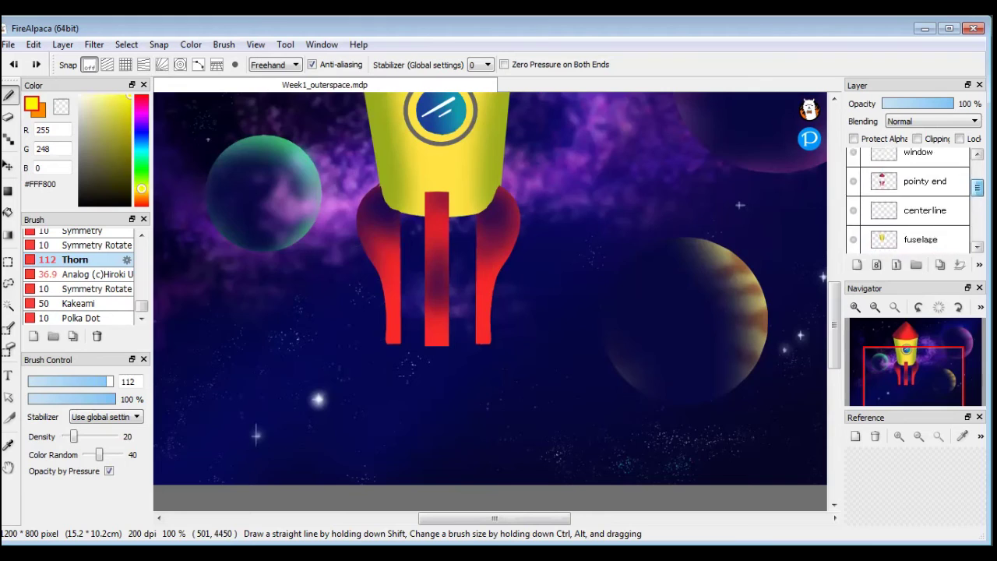
{"action": "scroll", "coordinate": [912, 187], "scroll_direction": "up", "scroll_amount": 1}
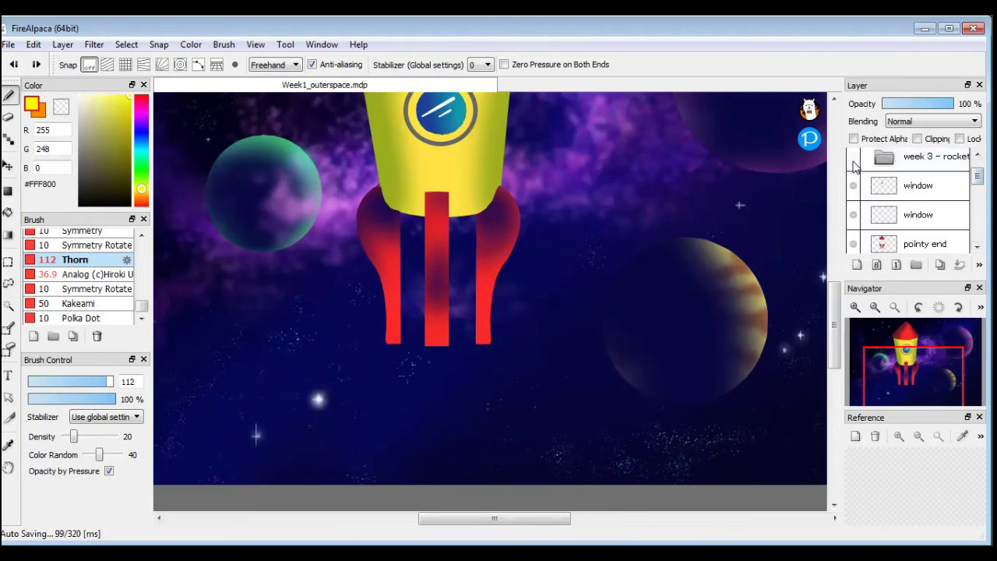
{"action": "left_click", "coordinate": [853, 156]}
{"action": "left_click_drag", "start_coordinate": [836, 302], "coordinate": [838, 280]}
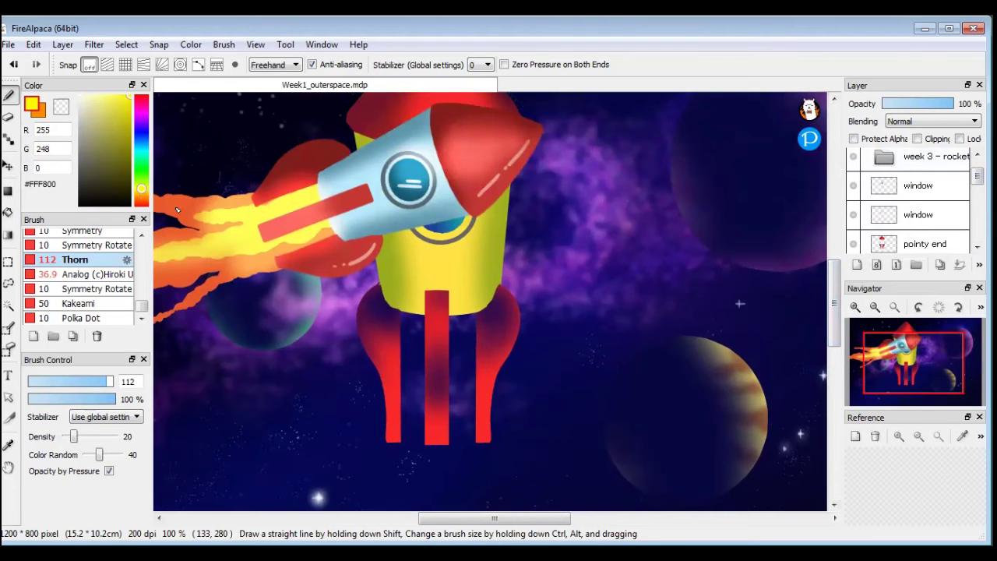
{"action": "scroll", "coordinate": [935, 195], "scroll_direction": "down", "scroll_amount": 2}
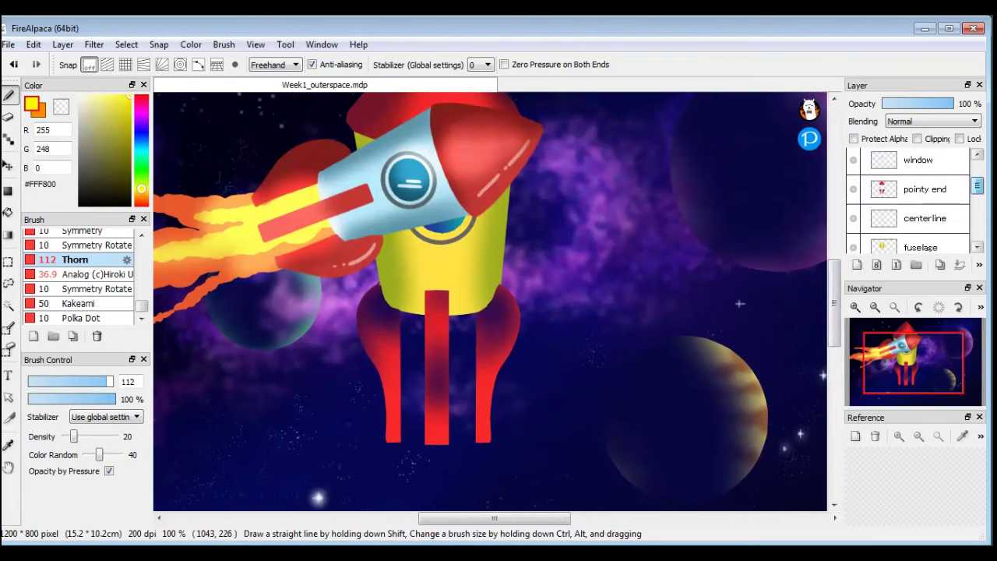
{"action": "scroll", "coordinate": [855, 201], "scroll_direction": "down", "scroll_amount": 1}
{"action": "scroll", "coordinate": [854, 201], "scroll_direction": "up", "scroll_amount": 4}
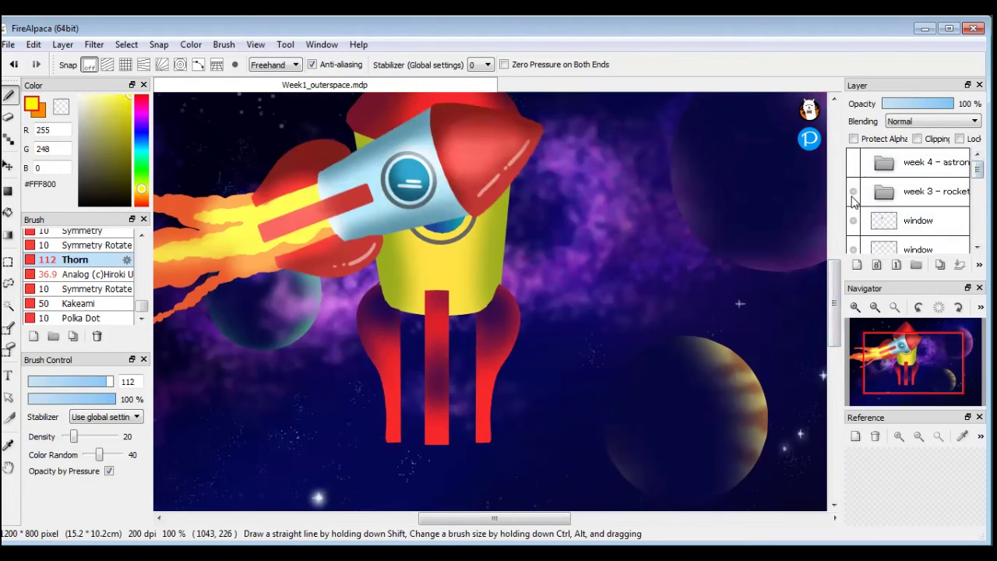
{"action": "left_click", "coordinate": [854, 194]}
{"action": "scroll", "coordinate": [855, 201], "scroll_direction": "down", "scroll_amount": 5}
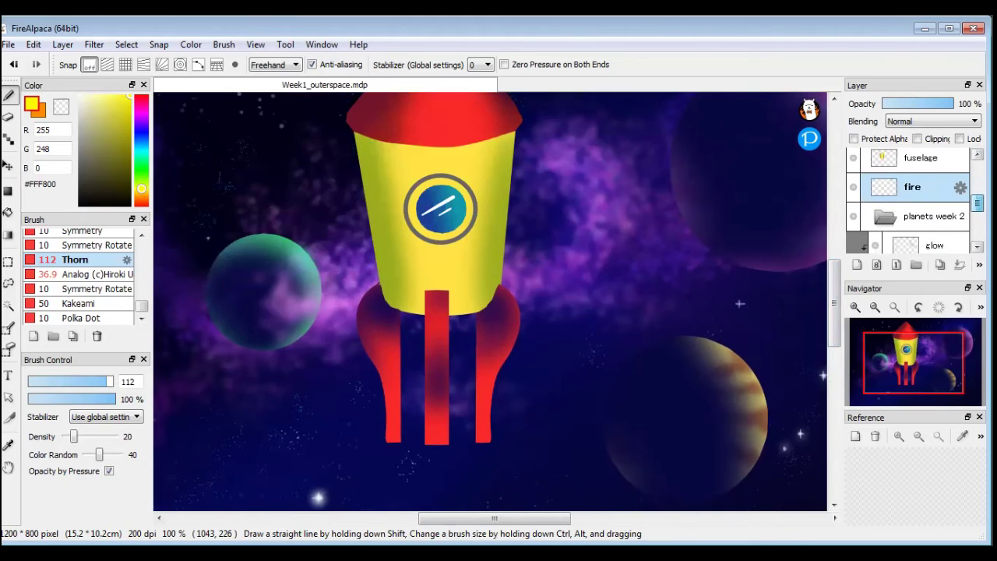
Paint an orange (#FF8B00) Analog-brush flame between the fins, using brush sizes 109 and 85.
{"action": "left_click", "coordinate": [41, 117]}
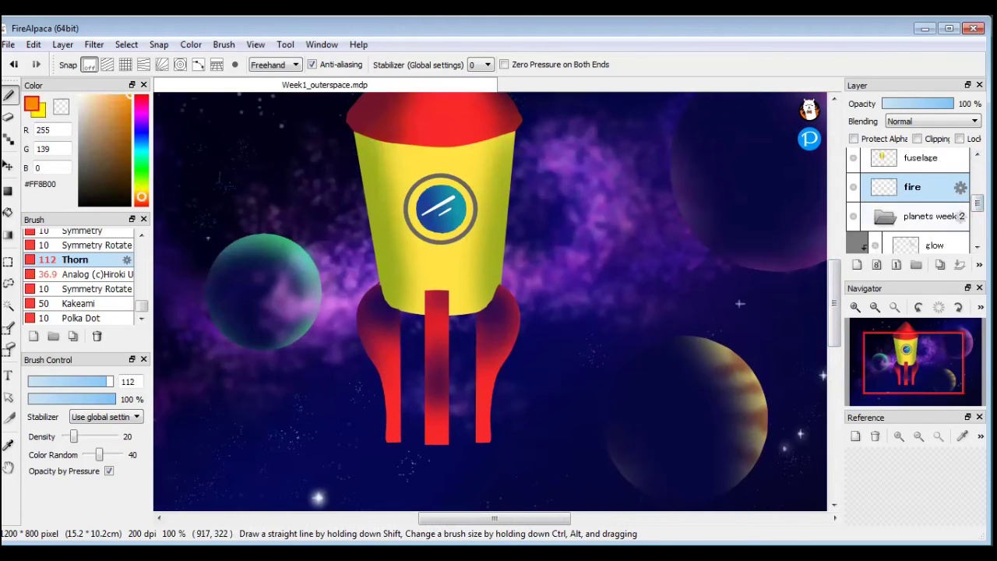
{"action": "left_click", "coordinate": [105, 274]}
{"action": "scroll", "coordinate": [935, 218], "scroll_direction": "down", "scroll_amount": 1}
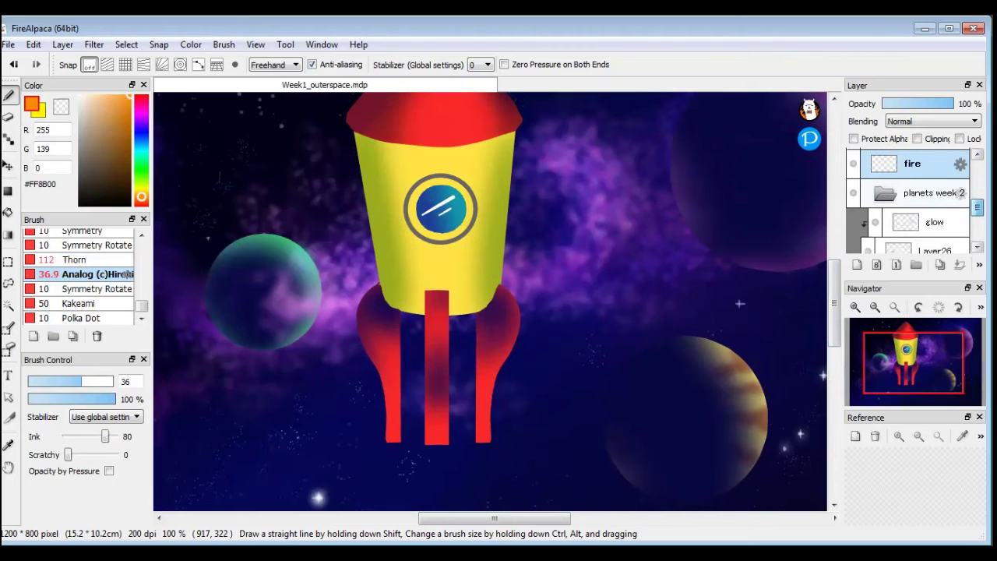
{"action": "mouse_move", "coordinate": [405, 311]}
{"action": "left_mouse_down"}
{"action": "mouse_move", "coordinate": [409, 334]}
{"action": "mouse_move", "coordinate": [416, 314]}
{"action": "left_mouse_up"}
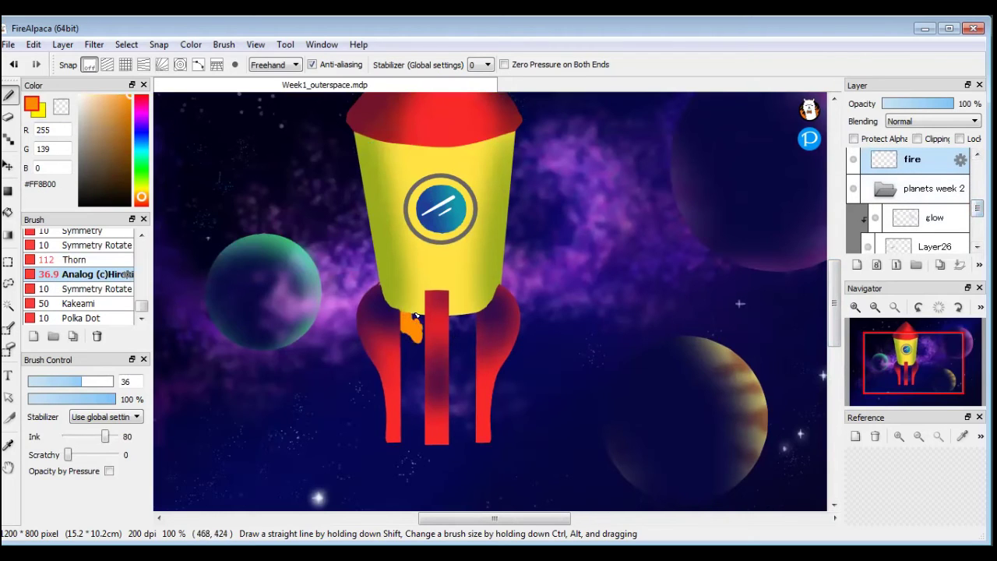
{"action": "left_click_drag", "start_coordinate": [64, 386], "coordinate": [110, 381]}
{"action": "mouse_move", "coordinate": [433, 315]}
{"action": "left_mouse_down"}
{"action": "mouse_move", "coordinate": [417, 360]}
{"action": "mouse_move", "coordinate": [423, 384]}
{"action": "left_mouse_up"}
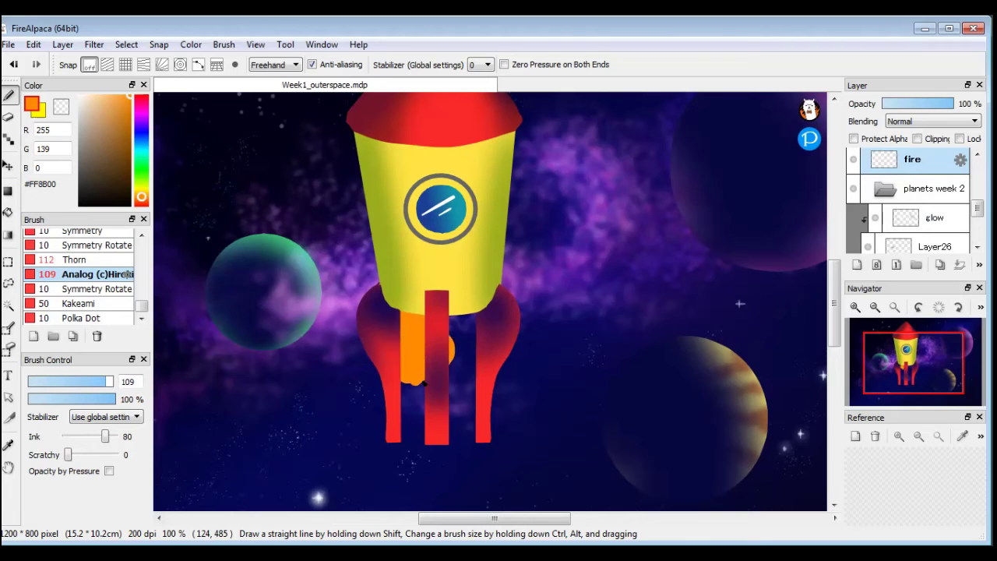
{"action": "left_click_drag", "start_coordinate": [110, 380], "coordinate": [101, 381]}
{"action": "mouse_move", "coordinate": [417, 387]}
{"action": "left_mouse_down"}
{"action": "mouse_move", "coordinate": [409, 454]}
{"action": "mouse_move", "coordinate": [387, 477]}
{"action": "mouse_move", "coordinate": [419, 439]}
{"action": "mouse_move", "coordinate": [402, 468]}
{"action": "left_mouse_up"}
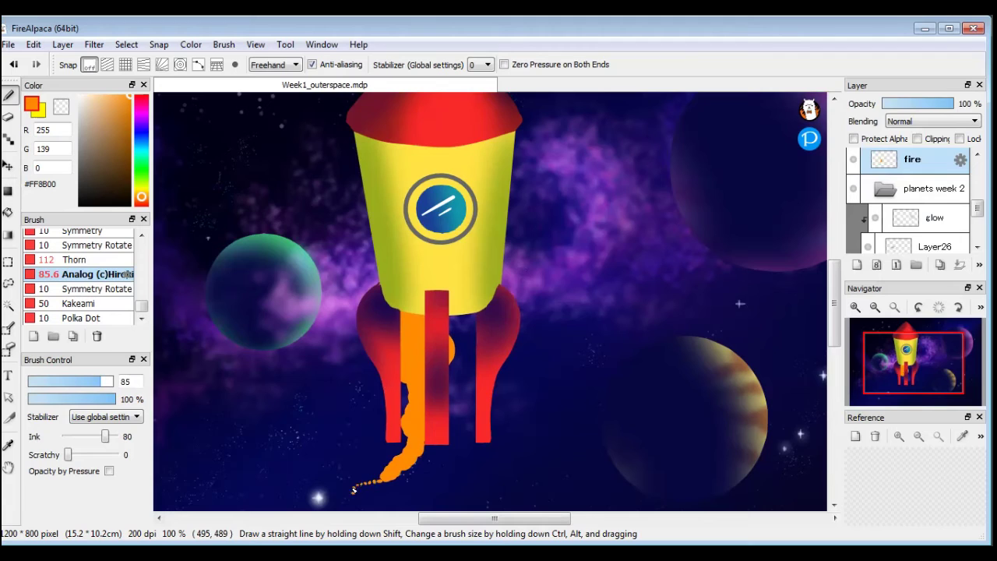
Fill the fin gaps, taper the flame to a point, and add a right-side tendril.
{"action": "left_click_drag", "start_coordinate": [353, 490], "coordinate": [387, 477]}
{"action": "mouse_move", "coordinate": [457, 333]}
{"action": "left_mouse_down"}
{"action": "mouse_move", "coordinate": [454, 419]}
{"action": "mouse_move", "coordinate": [466, 493]}
{"action": "mouse_move", "coordinate": [456, 456]}
{"action": "mouse_move", "coordinate": [469, 416]}
{"action": "mouse_move", "coordinate": [468, 488]}
{"action": "left_mouse_up"}
{"action": "mouse_move", "coordinate": [471, 440]}
{"action": "left_mouse_down"}
{"action": "mouse_move", "coordinate": [426, 427]}
{"action": "mouse_move", "coordinate": [406, 384]}
{"action": "mouse_move", "coordinate": [433, 465]}
{"action": "left_mouse_up"}
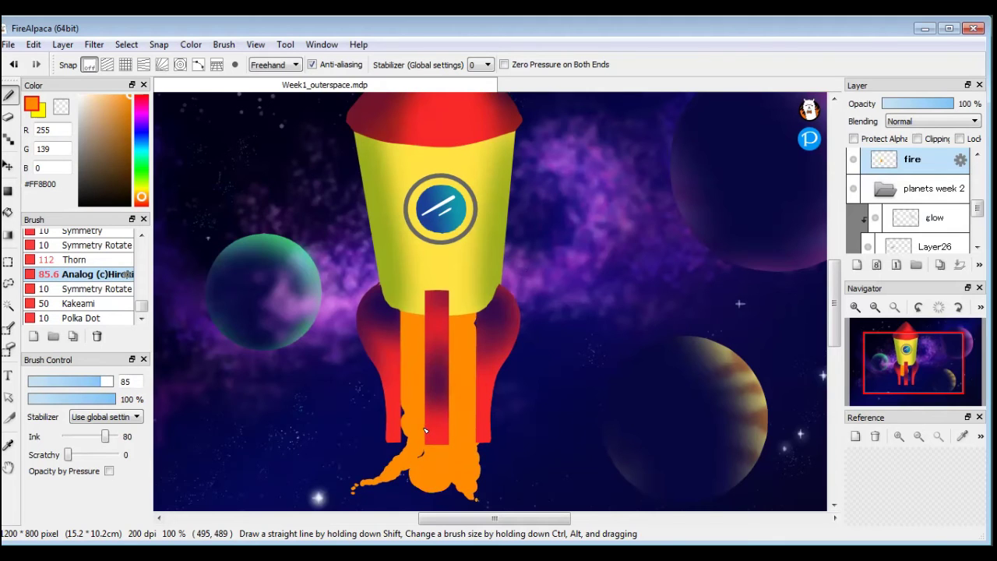
{"action": "scroll", "coordinate": [495, 414], "scroll_direction": "down", "scroll_amount": 3}
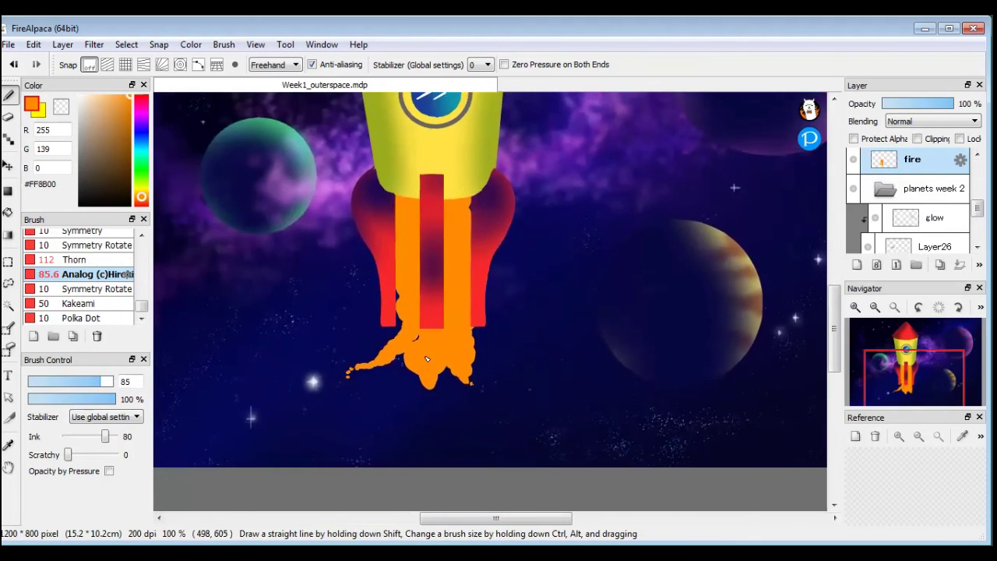
{"action": "left_click_drag", "start_coordinate": [437, 414], "coordinate": [443, 446]}
{"action": "mouse_move", "coordinate": [465, 359]}
{"action": "left_mouse_down"}
{"action": "mouse_move", "coordinate": [484, 415]}
{"action": "mouse_move", "coordinate": [444, 369]}
{"action": "left_mouse_up"}
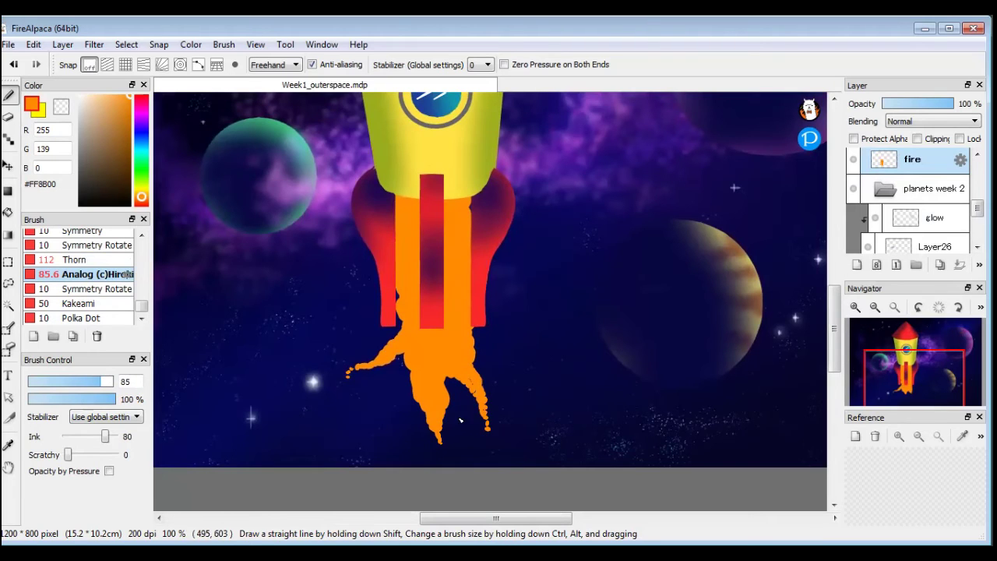
{"action": "left_click_drag", "start_coordinate": [414, 351], "coordinate": [339, 455]}
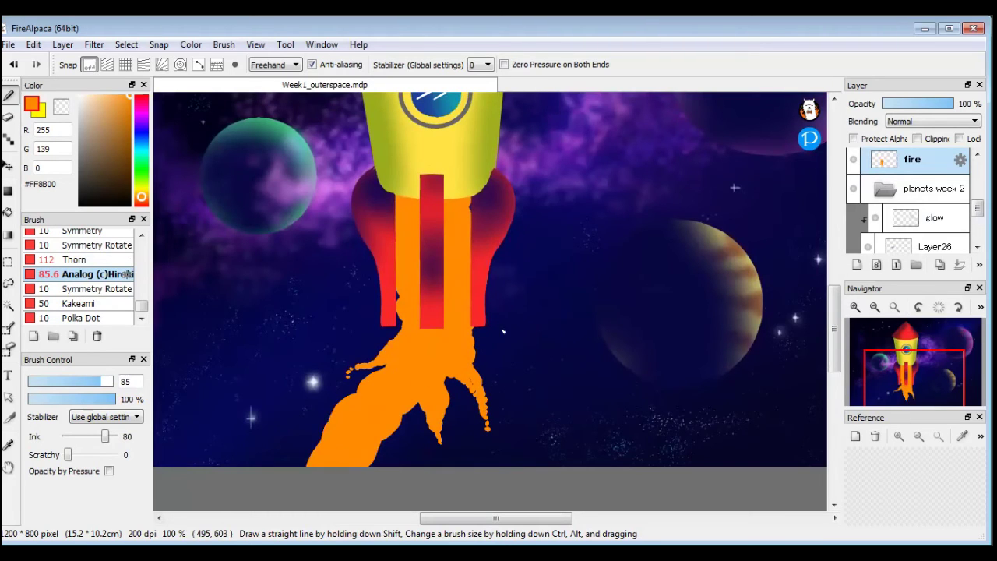
{"action": "key", "text": "ctrl+z"}
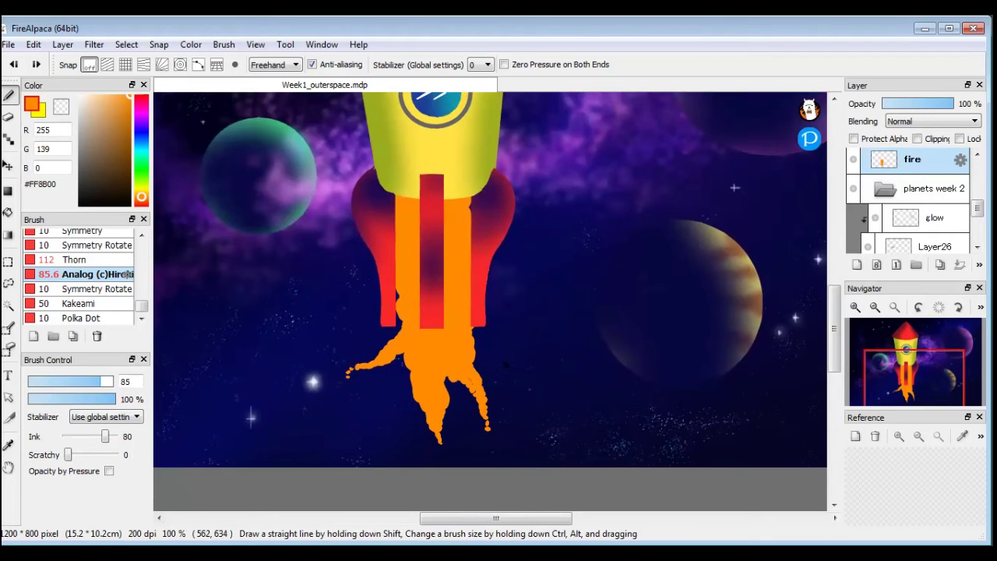
Paint pale yellow (#FFF943) highlight streaks down the flame's core, then return to orange.
{"action": "left_click", "coordinate": [42, 113]}
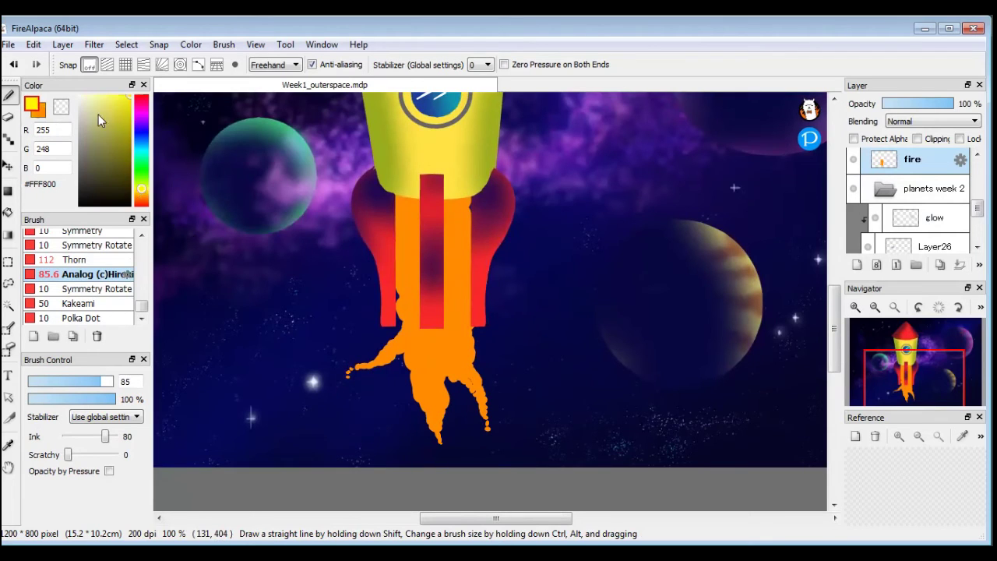
{"action": "left_click_drag", "start_coordinate": [127, 105], "coordinate": [115, 97]}
{"action": "left_click_drag", "start_coordinate": [420, 199], "coordinate": [422, 310]}
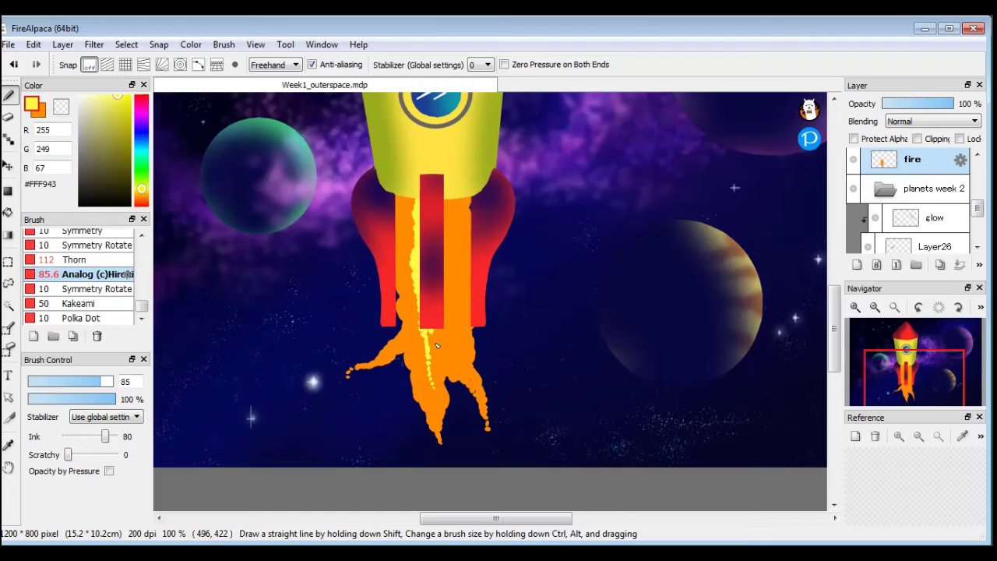
{"action": "mouse_move", "coordinate": [429, 331]}
{"action": "left_mouse_down"}
{"action": "mouse_move", "coordinate": [467, 379]}
{"action": "mouse_move", "coordinate": [451, 352]}
{"action": "mouse_move", "coordinate": [443, 196]}
{"action": "mouse_move", "coordinate": [445, 356]}
{"action": "left_mouse_up"}
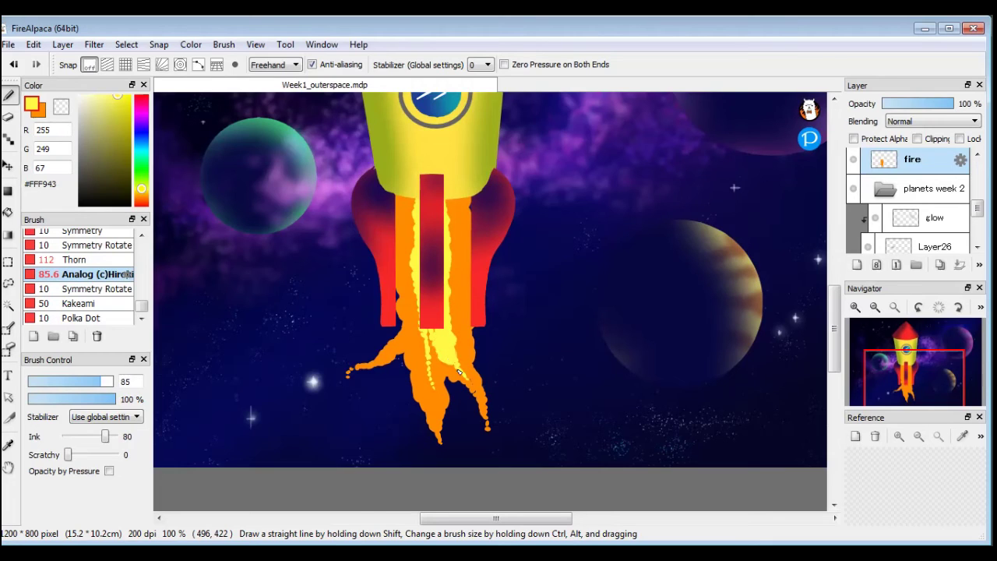
{"action": "left_click_drag", "start_coordinate": [415, 337], "coordinate": [421, 308]}
{"action": "left_click", "coordinate": [408, 353], "text": "alt"}
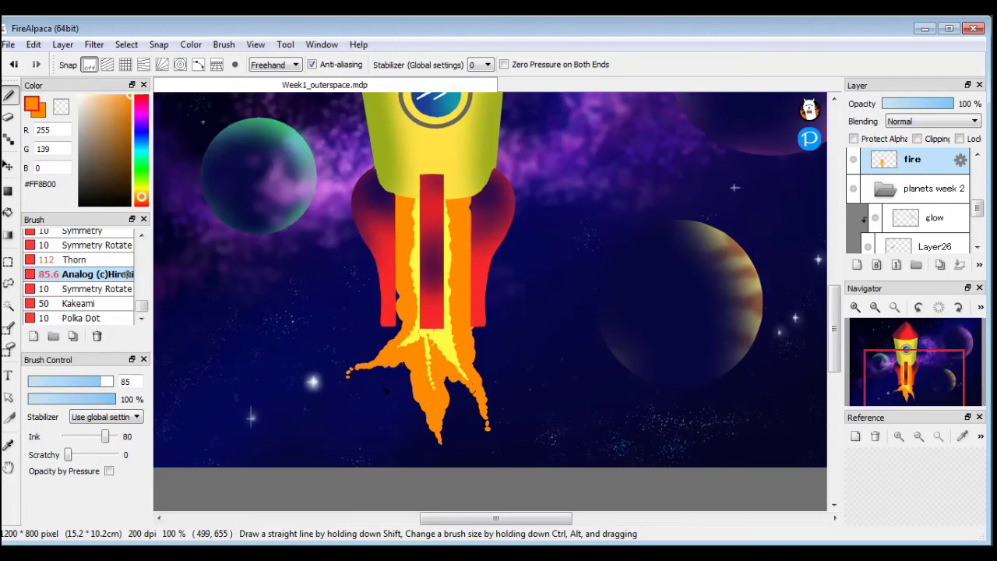
Add thin orange flame licks at brush size 30 beside the flame, with a yellow dab.
{"action": "mouse_move", "coordinate": [385, 390]}
{"action": "left_mouse_down"}
{"action": "mouse_move", "coordinate": [386, 431]}
{"action": "mouse_move", "coordinate": [391, 405]}
{"action": "left_mouse_up"}
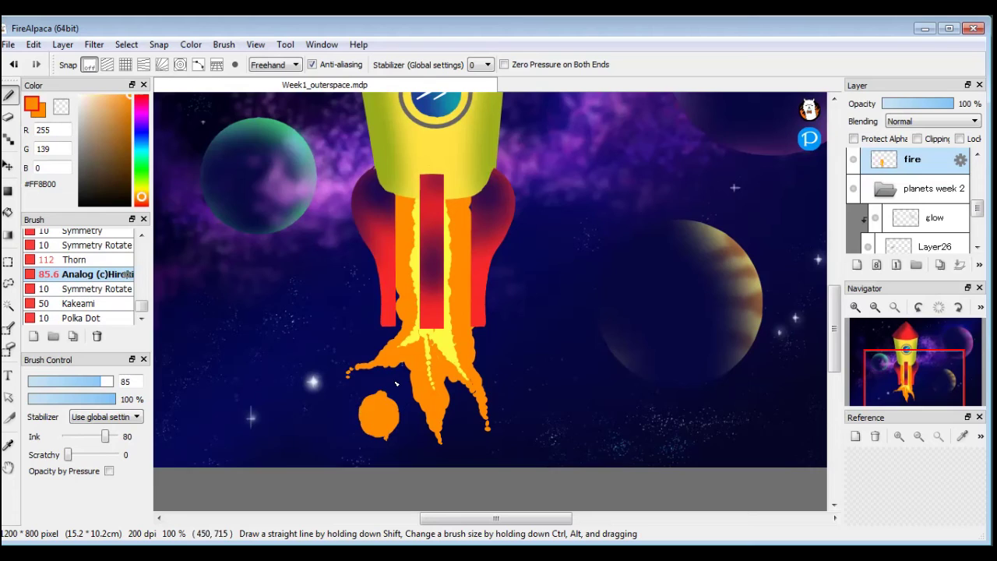
{"action": "key", "text": "ctrl+z"}
{"action": "left_click", "coordinate": [77, 383]}
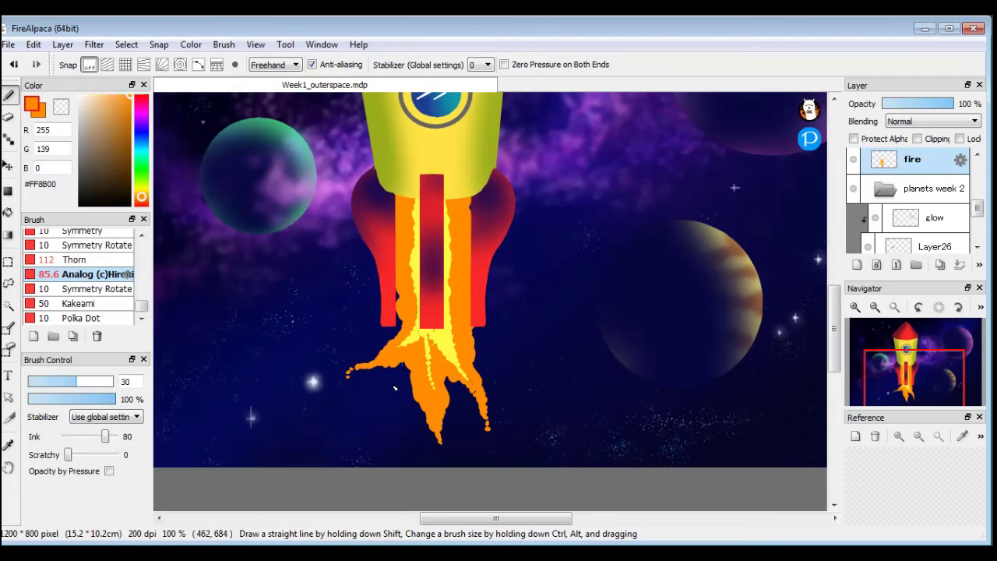
{"action": "left_click_drag", "start_coordinate": [395, 388], "coordinate": [389, 440]}
{"action": "left_click_drag", "start_coordinate": [494, 378], "coordinate": [521, 424]}
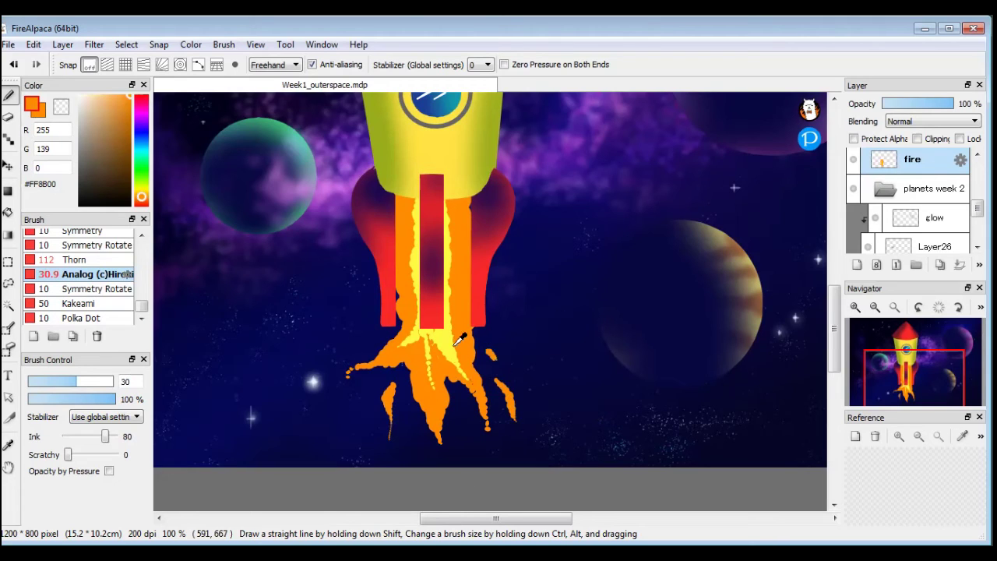
{"action": "left_click", "coordinate": [420, 354], "text": "alt"}
{"action": "left_click", "coordinate": [389, 395]}
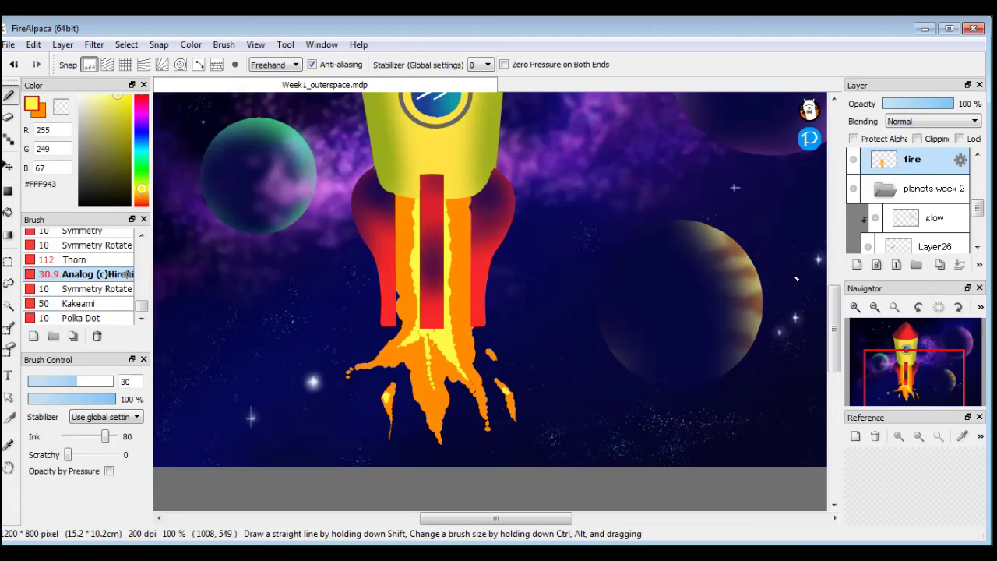
Pan and zoom out to view the whole finished rocket.
{"action": "key", "text": "space"}
{"action": "left_click_drag", "start_coordinate": [659, 253], "coordinate": [653, 286]}
{"action": "left_click", "coordinate": [875, 308]}
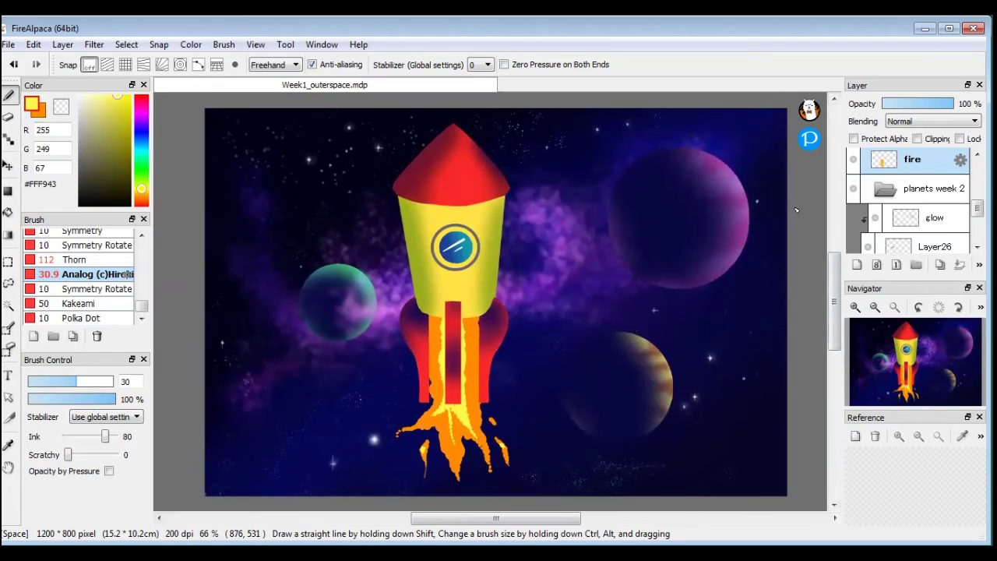
{"action": "left_click", "coordinate": [888, 199]}
{"action": "scroll", "coordinate": [888, 198], "scroll_direction": "up", "scroll_amount": 3}
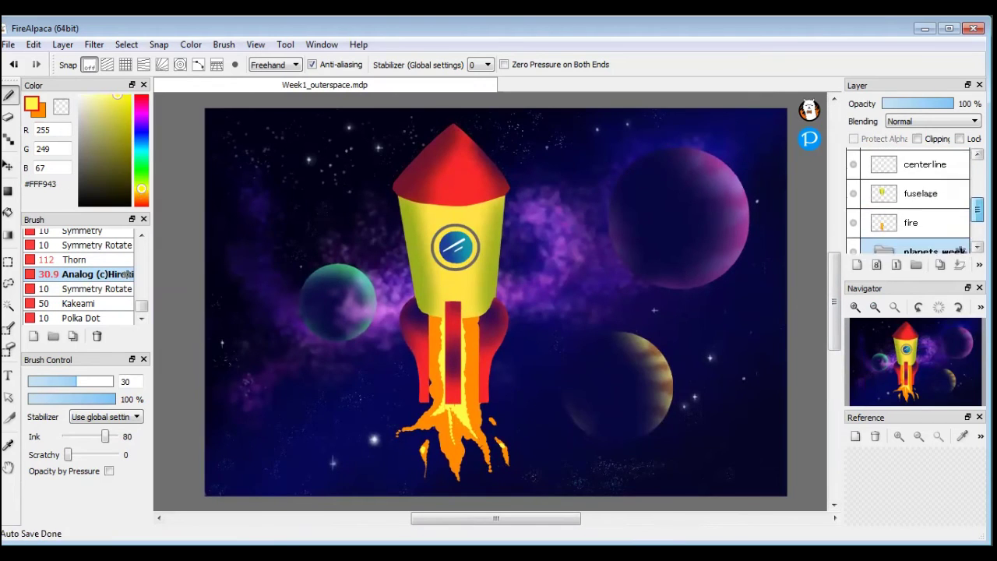
{"action": "scroll", "coordinate": [959, 241], "scroll_direction": "down", "scroll_amount": 1}
{"action": "left_click", "coordinate": [946, 211]}
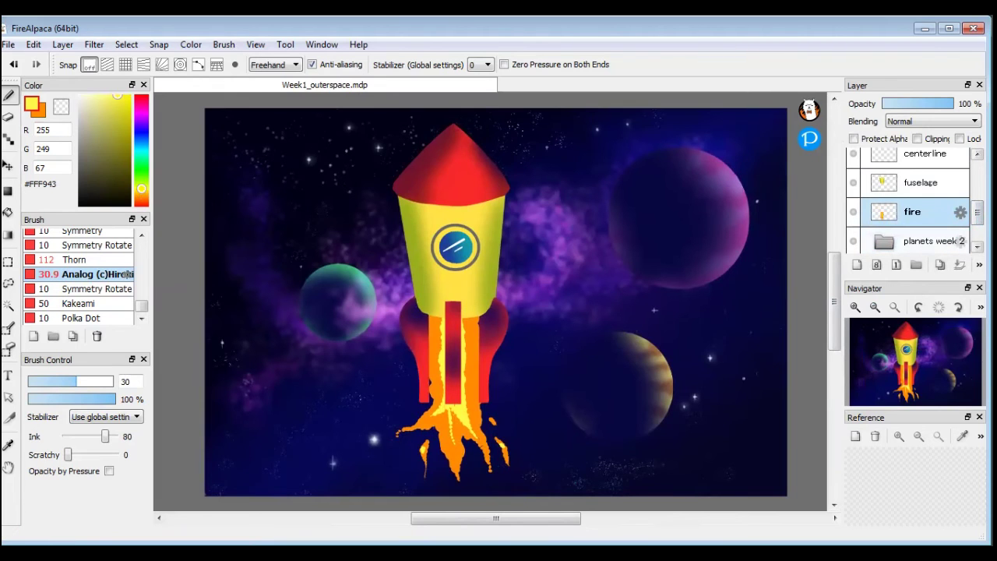
{"action": "scroll", "coordinate": [907, 200], "scroll_direction": "up", "scroll_amount": 5}
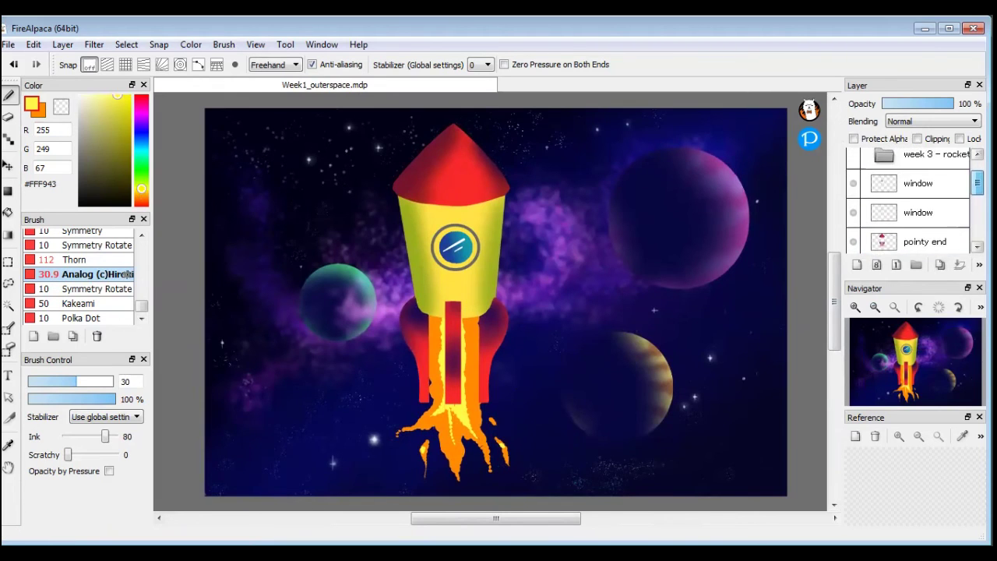
{"action": "left_click", "coordinate": [934, 188], "text": "shift"}
{"action": "scroll", "coordinate": [907, 200], "scroll_direction": "down", "scroll_amount": 3}
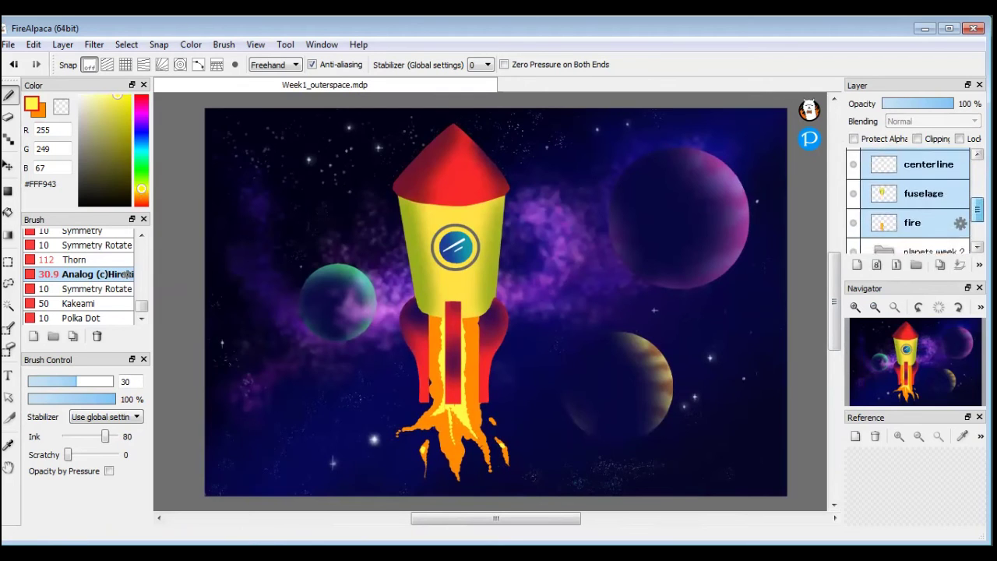
{"action": "scroll", "coordinate": [907, 200], "scroll_direction": "down", "scroll_amount": 2}
{"action": "scroll", "coordinate": [908, 200], "scroll_direction": "up", "scroll_amount": 5}
{"action": "scroll", "coordinate": [907, 200], "scroll_direction": "down", "scroll_amount": 3}
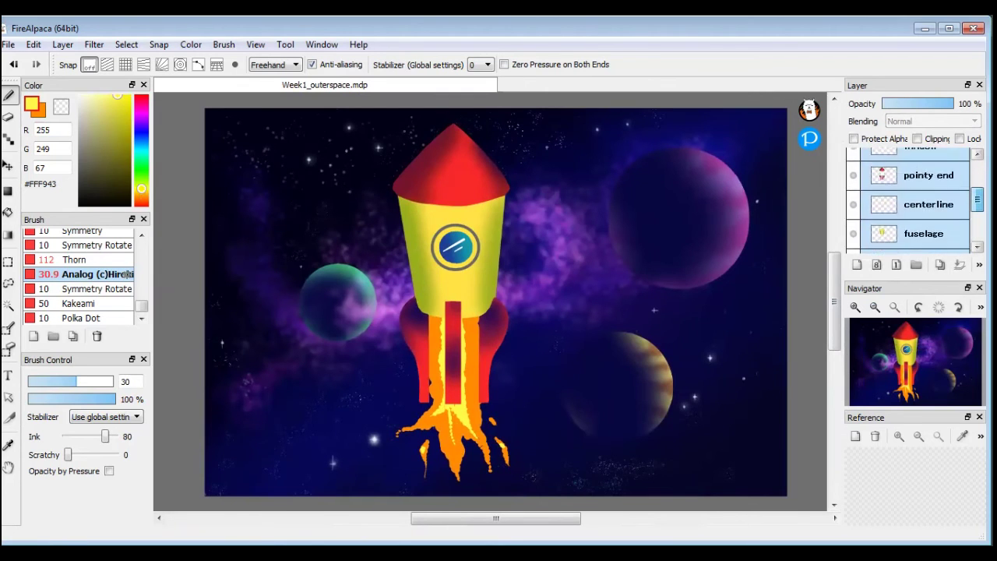
{"action": "scroll", "coordinate": [907, 201], "scroll_direction": "down", "scroll_amount": 2}
{"action": "scroll", "coordinate": [907, 200], "scroll_direction": "up", "scroll_amount": 5}
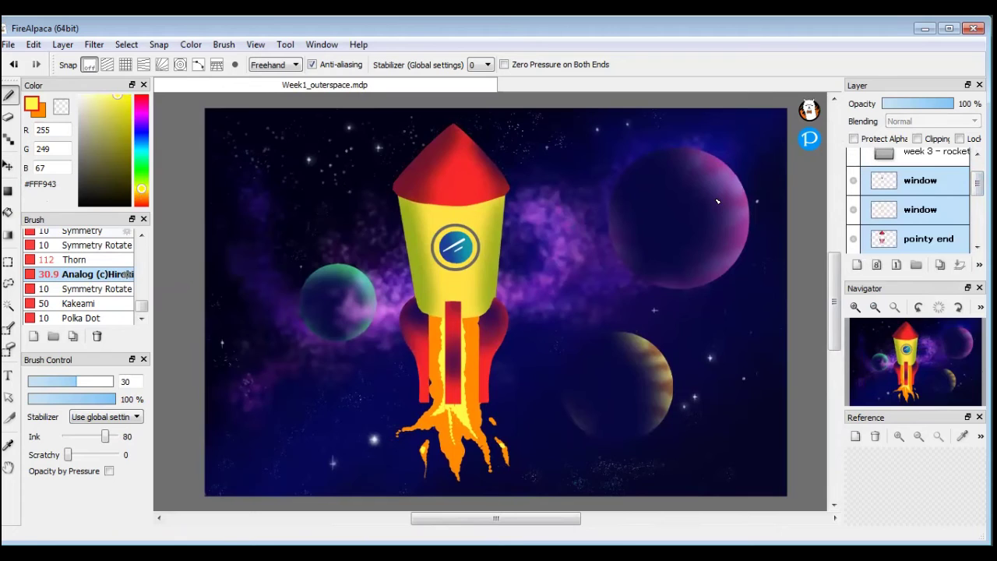
{"action": "left_click", "coordinate": [932, 184]}
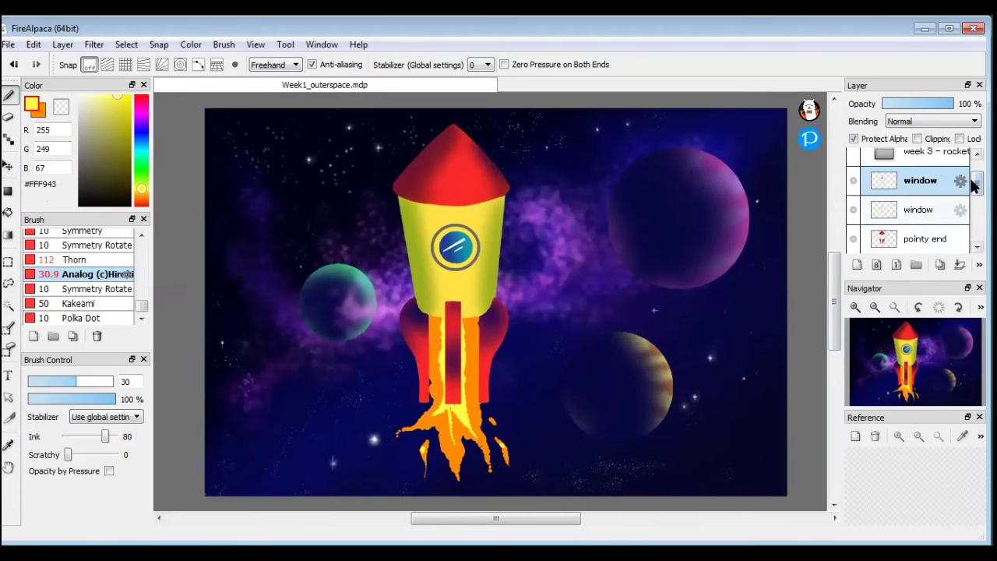
{"action": "left_click_drag", "start_coordinate": [977, 182], "coordinate": [977, 210]}
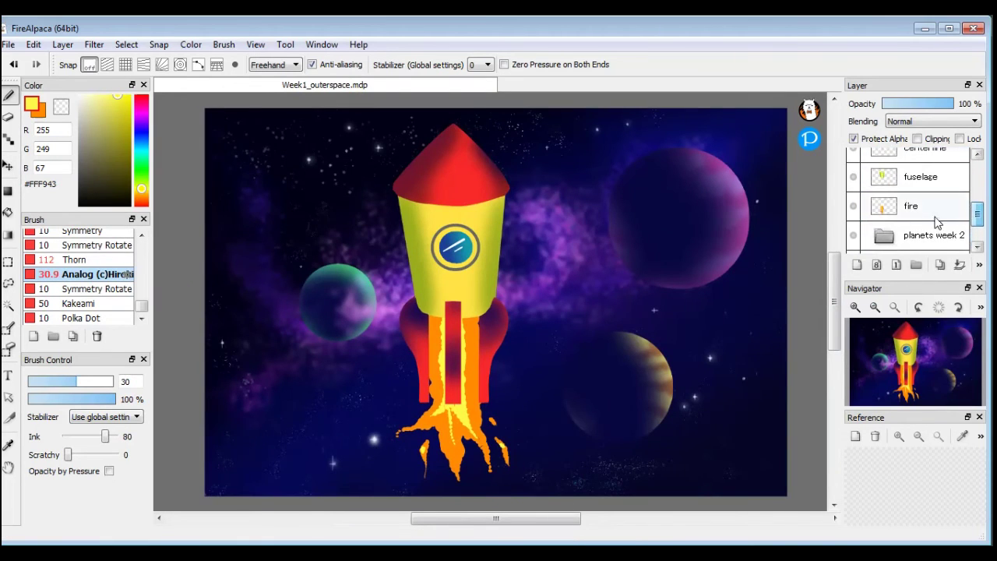
{"action": "left_click", "coordinate": [915, 206]}
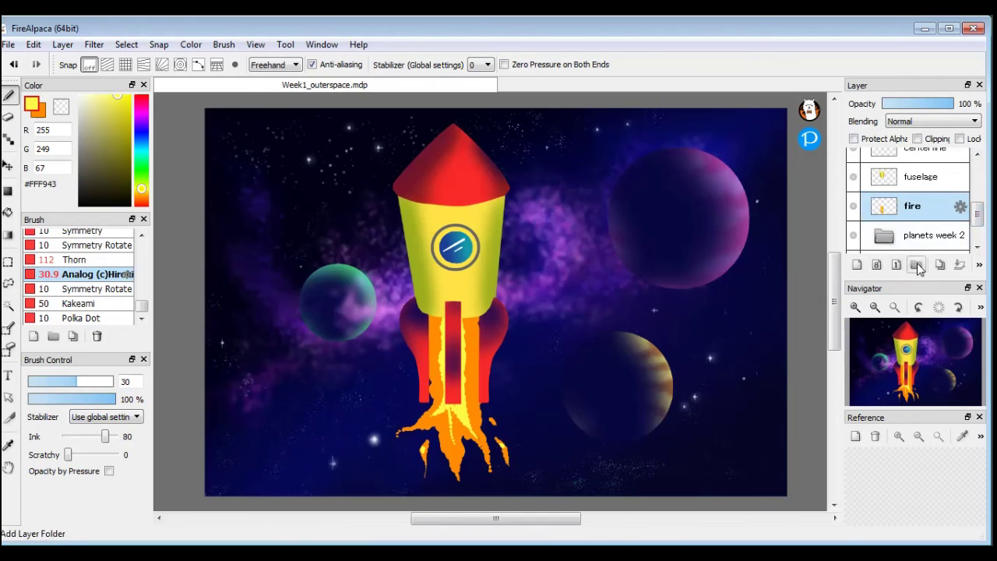
Create a layer folder named 'rocket' and move the new rocket layers into it.
{"action": "left_click", "coordinate": [916, 266]}
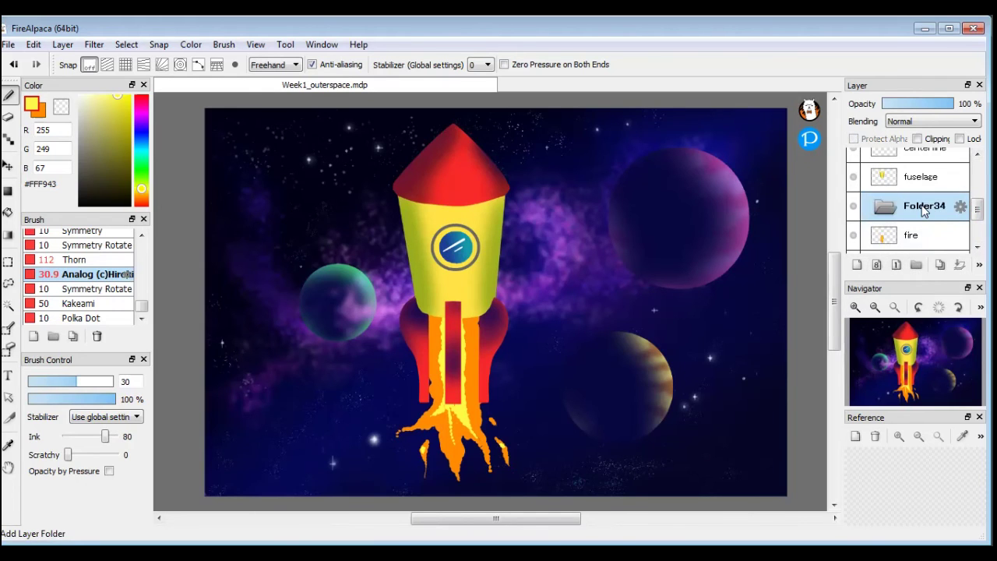
{"action": "double_click", "coordinate": [924, 209]}
{"action": "type", "text": "rocket"}
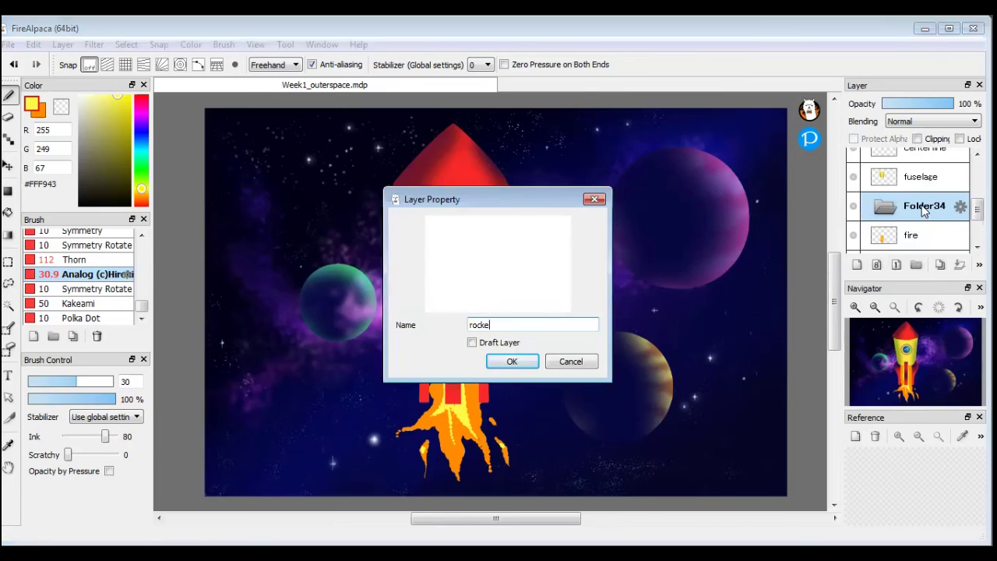
{"action": "left_click", "coordinate": [513, 364]}
{"action": "scroll", "coordinate": [913, 217], "scroll_direction": "down", "scroll_amount": 1}
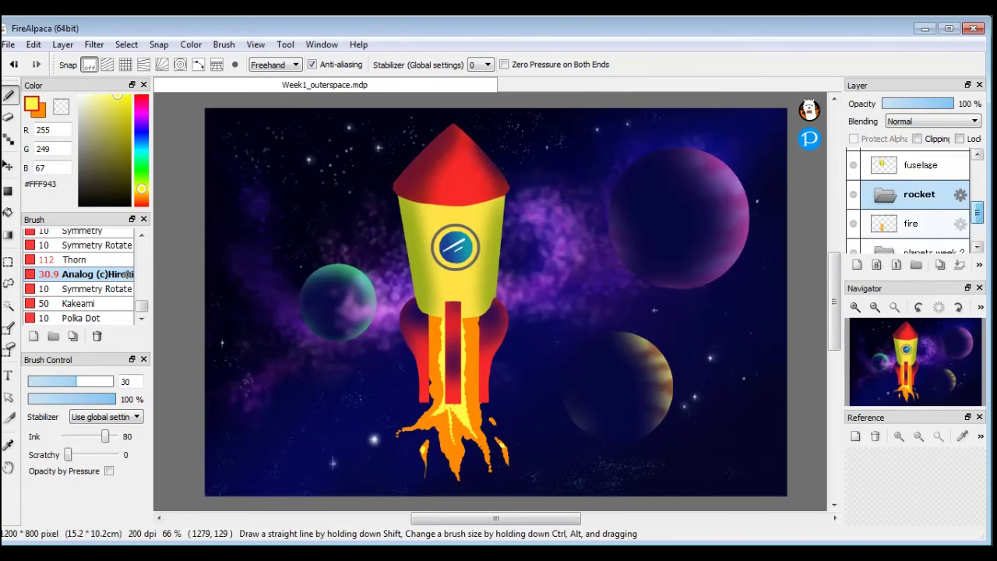
{"action": "left_click_drag", "start_coordinate": [912, 217], "coordinate": [930, 201]}
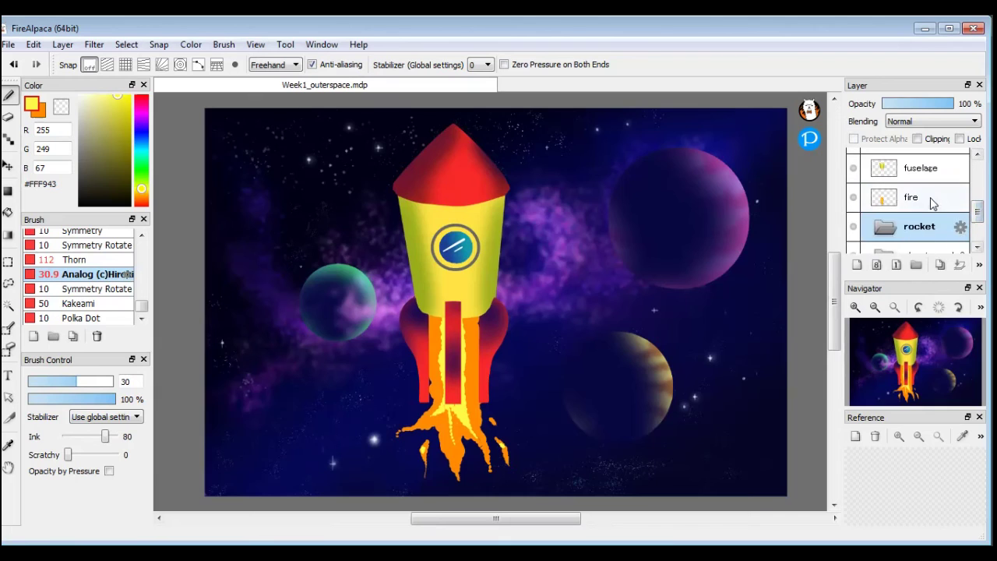
{"action": "scroll", "coordinate": [930, 201], "scroll_direction": "up", "scroll_amount": 3}
{"action": "scroll", "coordinate": [942, 193], "scroll_direction": "up", "scroll_amount": 2}
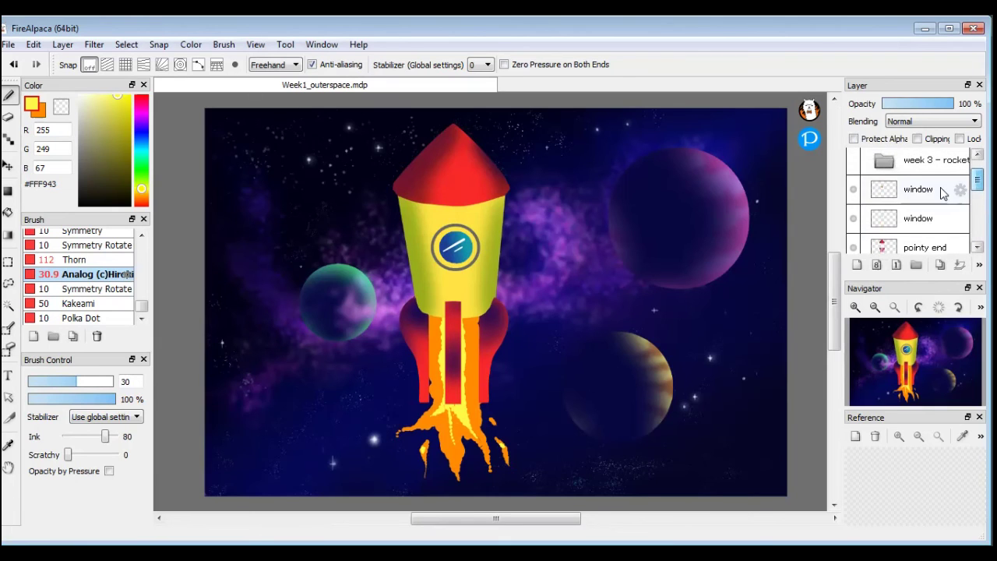
{"action": "scroll", "coordinate": [919, 187], "scroll_direction": "down", "scroll_amount": 3}
{"action": "scroll", "coordinate": [919, 187], "scroll_direction": "up", "scroll_amount": 2}
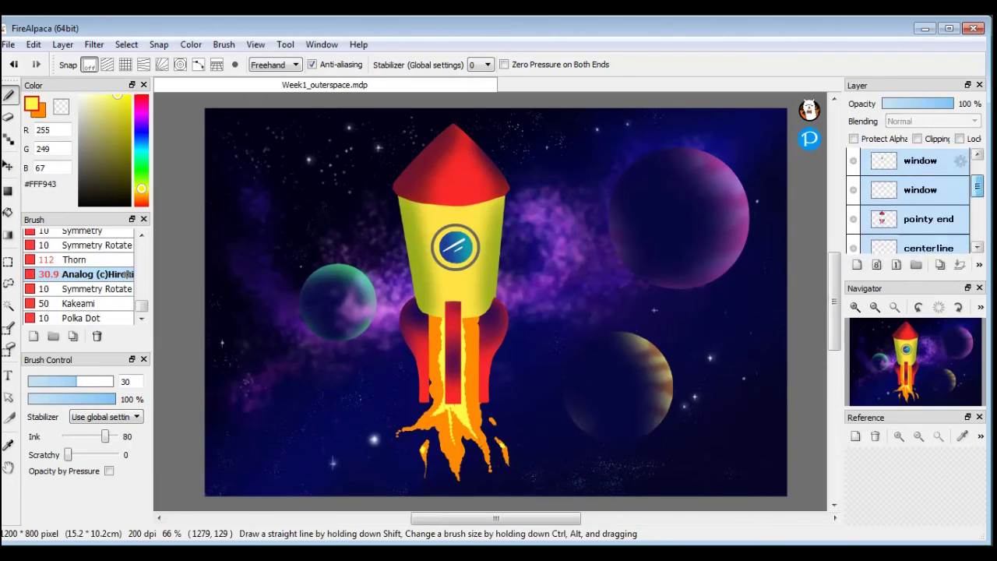
{"action": "scroll", "coordinate": [919, 187], "scroll_direction": "down", "scroll_amount": 5}
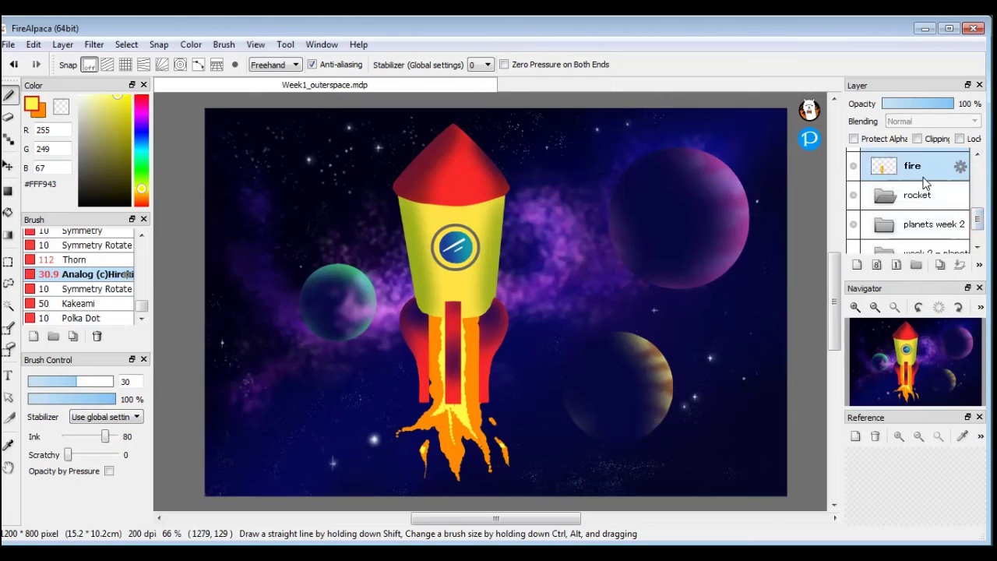
Enlarge the layer list and collapse the rocket folder.
{"action": "left_click", "coordinate": [923, 195]}
{"action": "left_click", "coordinate": [885, 195]}
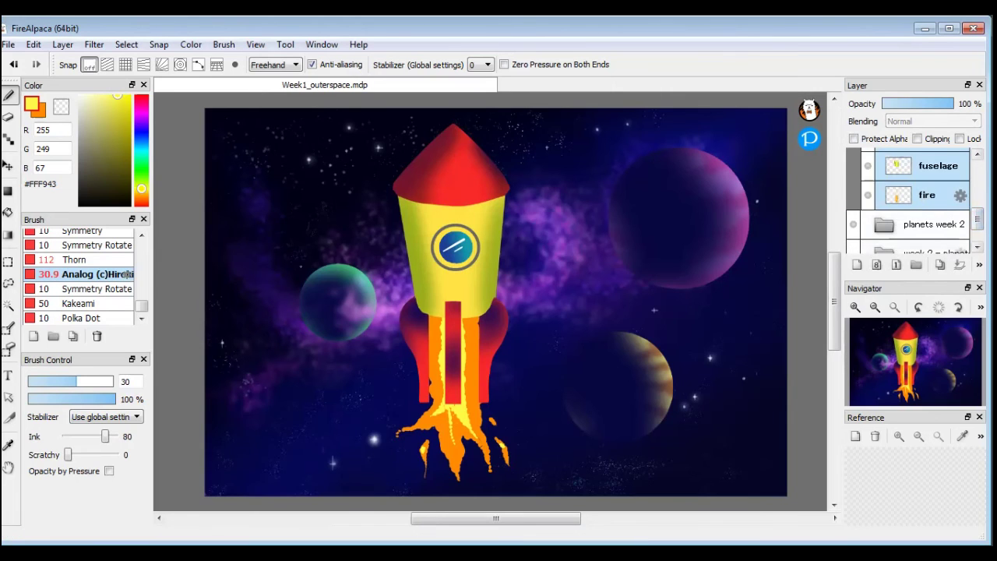
{"action": "scroll", "coordinate": [911, 195], "scroll_direction": "up", "scroll_amount": 5}
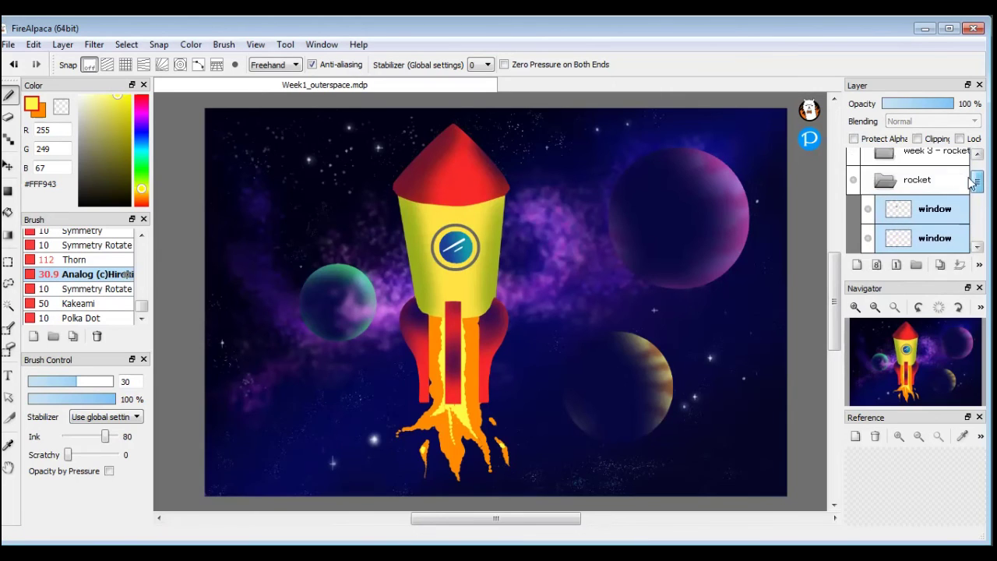
{"action": "left_click", "coordinate": [887, 184]}
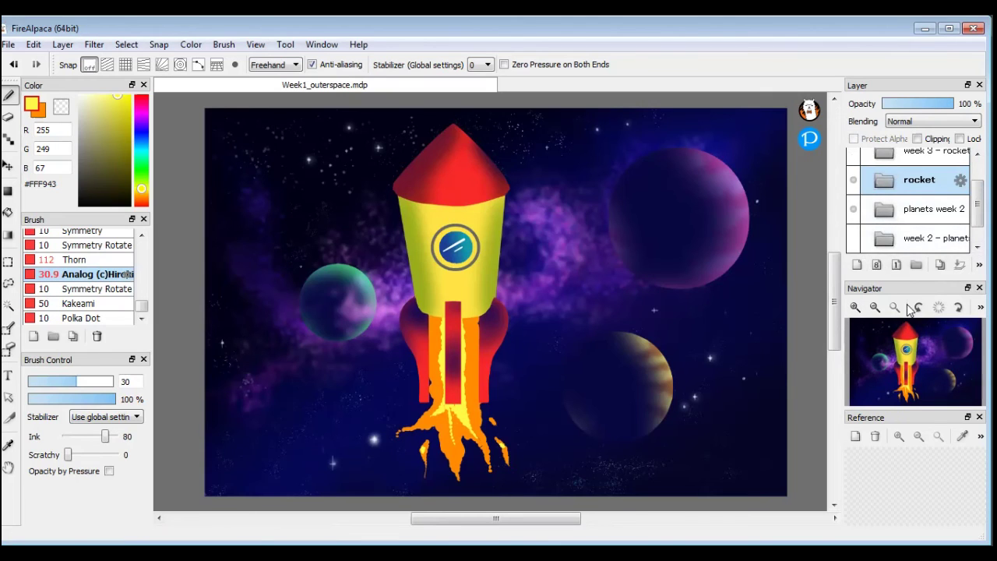
{"action": "mouse_move", "coordinate": [913, 306]}
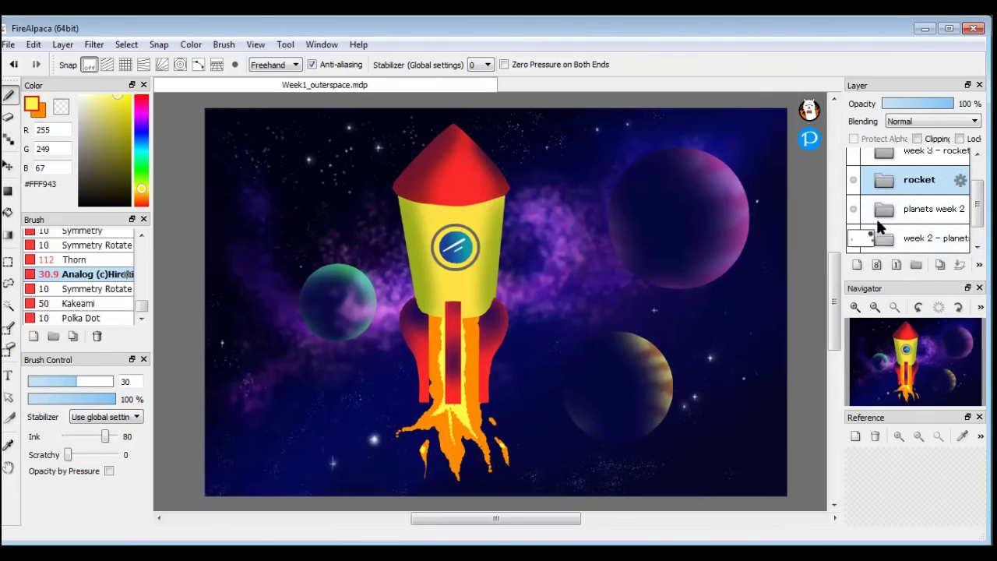
{"action": "left_click", "coordinate": [886, 181]}
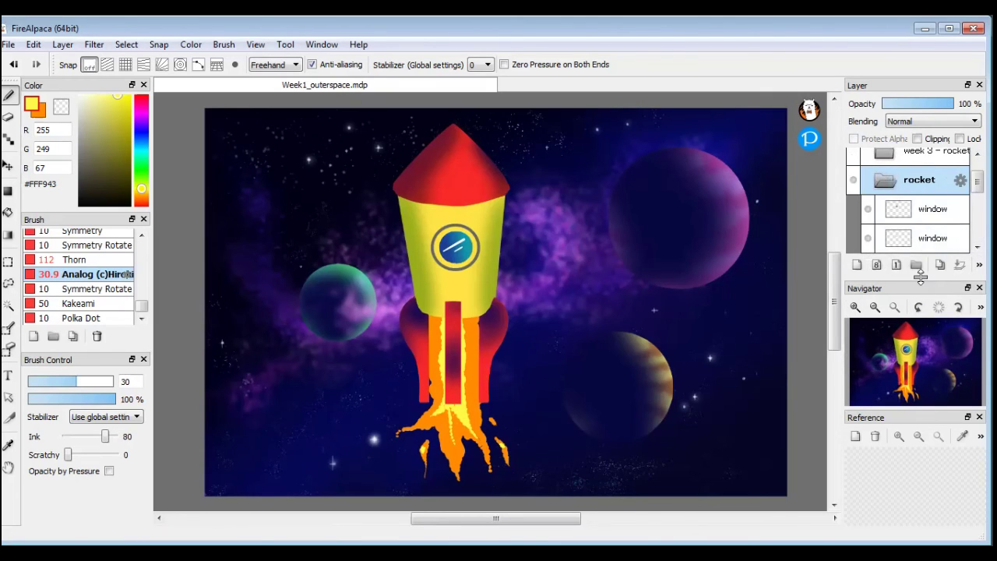
{"action": "left_click_drag", "start_coordinate": [919, 279], "coordinate": [920, 366]}
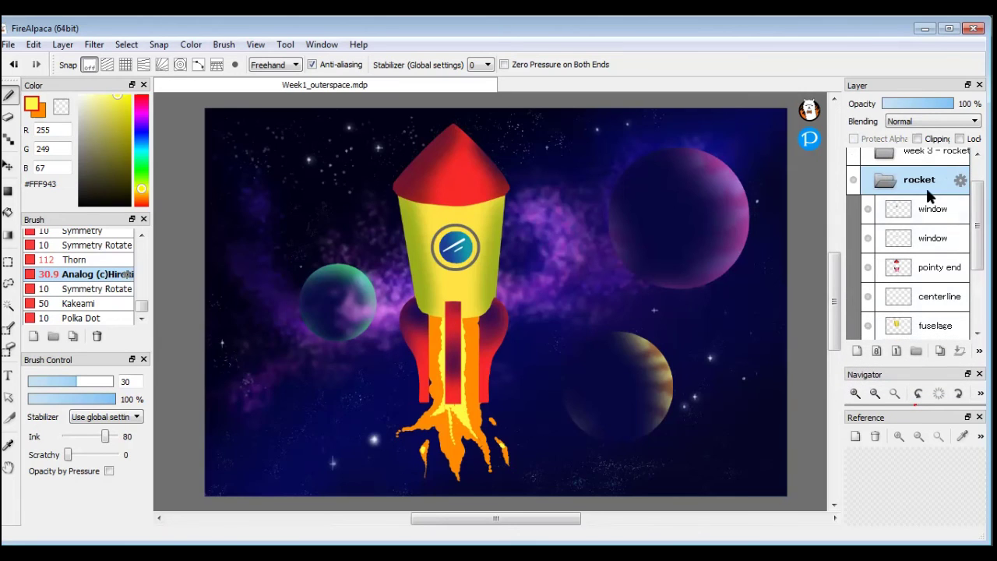
{"action": "left_click", "coordinate": [886, 181]}
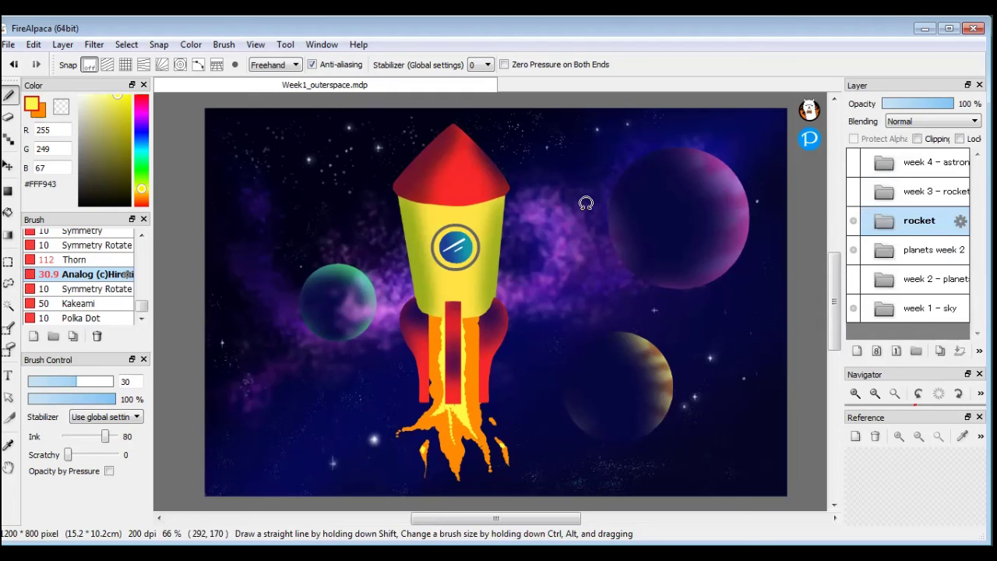
Rotate the whole rocket diagonally, nose pointing up-left, reposition it, and commit the transform.
{"action": "key", "text": "ctrl+t"}
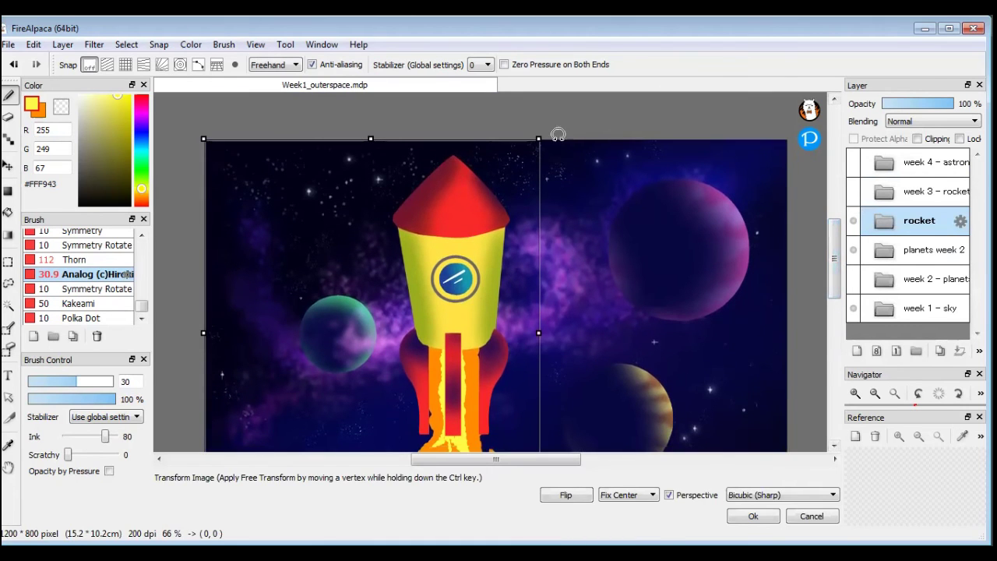
{"action": "left_click_drag", "start_coordinate": [557, 134], "coordinate": [669, 316]}
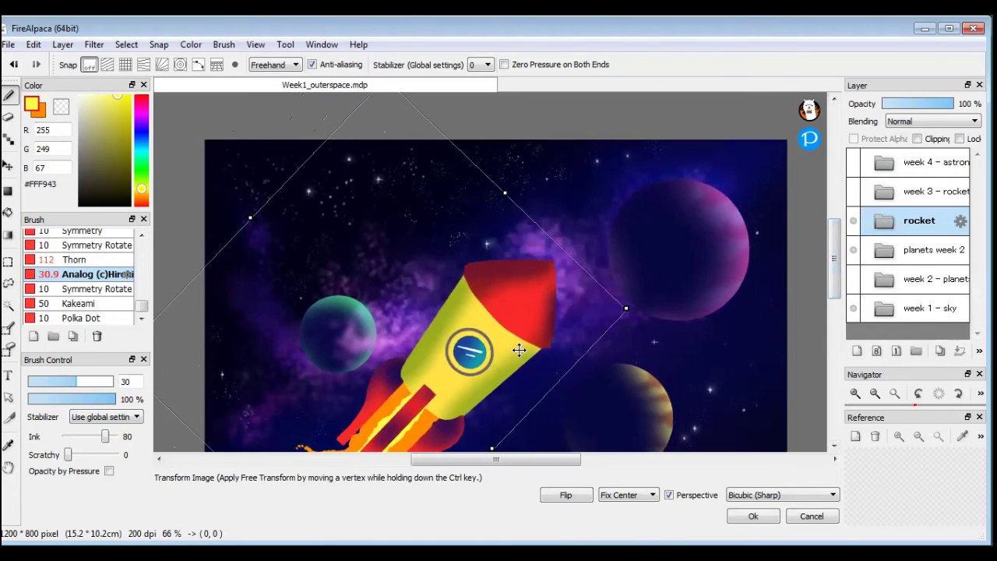
{"action": "left_click_drag", "start_coordinate": [696, 282], "coordinate": [644, 373]}
{"action": "left_click_drag", "start_coordinate": [508, 344], "coordinate": [497, 250]}
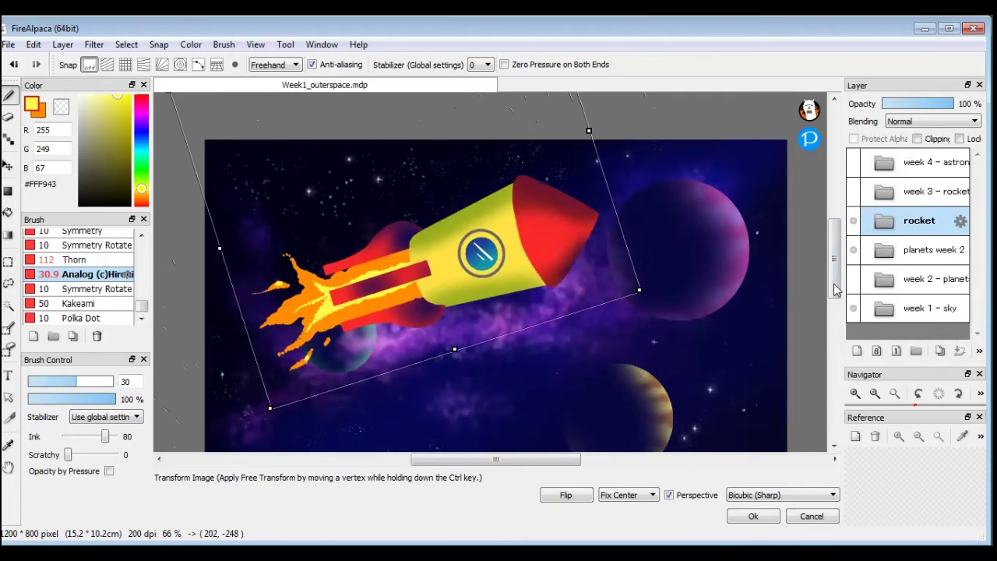
{"action": "scroll", "coordinate": [835, 290], "scroll_direction": "down", "scroll_amount": 3}
{"action": "scroll", "coordinate": [836, 268], "scroll_direction": "up", "scroll_amount": 1}
{"action": "left_click_drag", "start_coordinate": [551, 227], "coordinate": [527, 302]}
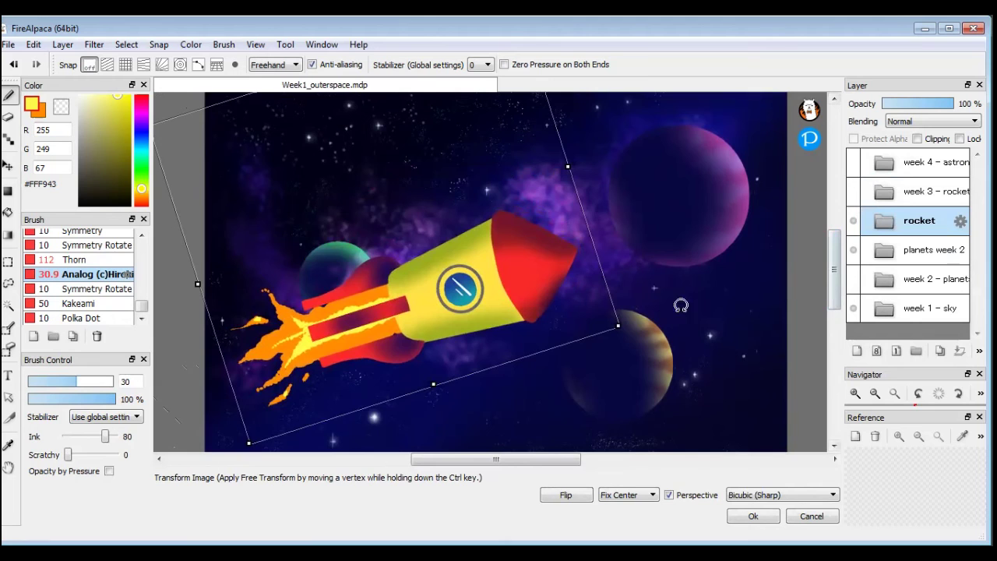
{"action": "left_click_drag", "start_coordinate": [629, 332], "coordinate": [652, 234]}
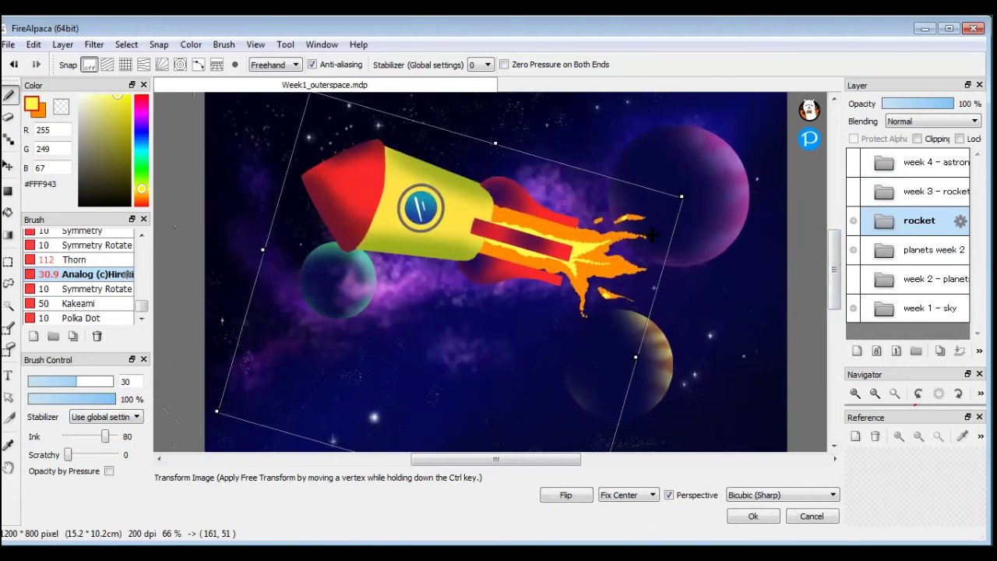
{"action": "left_click_drag", "start_coordinate": [556, 261], "coordinate": [539, 309]}
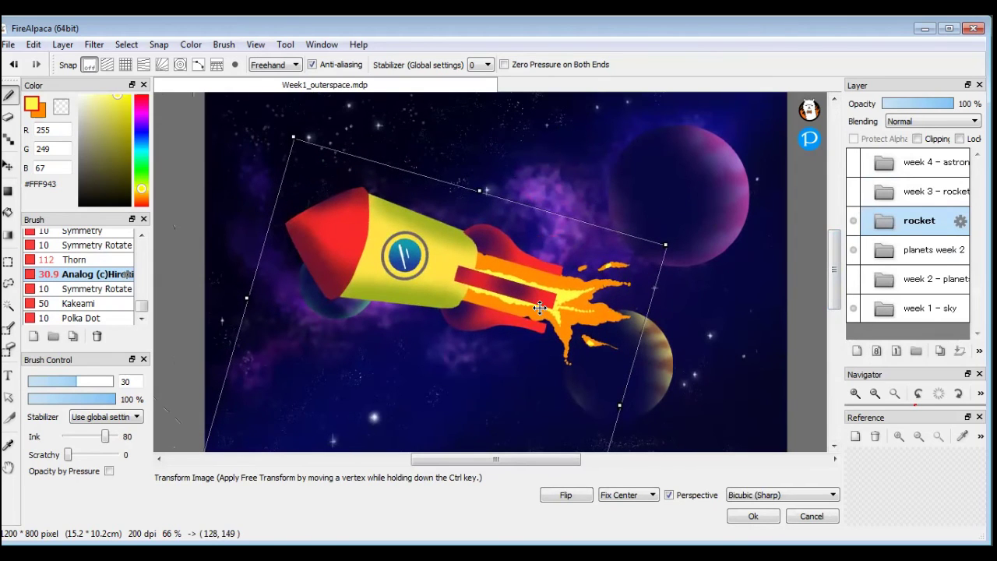
{"action": "key", "text": "Return"}
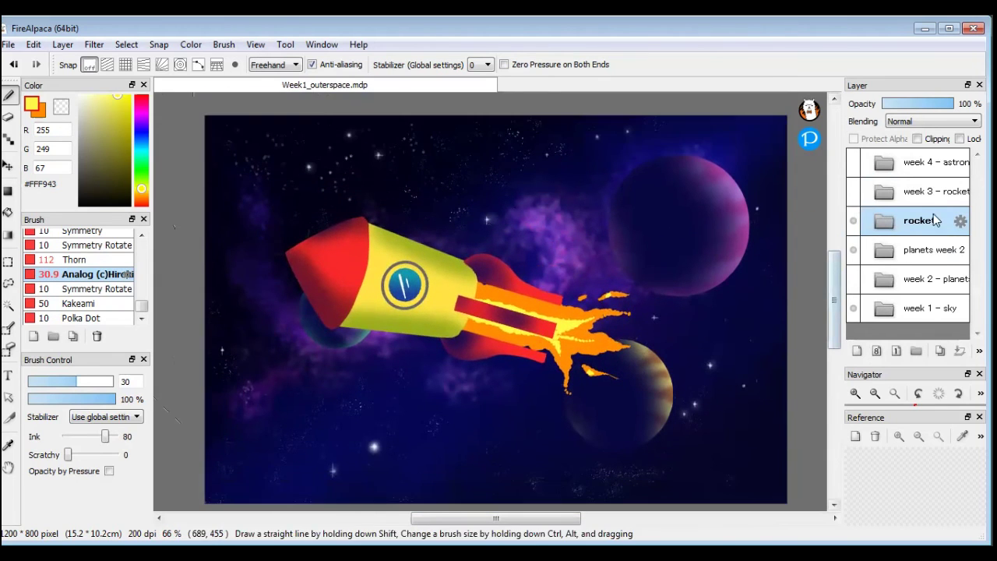
{"action": "left_click", "coordinate": [892, 224]}
Add a layer named 'glow' above the window layer and set its blending to Overlay.
{"action": "left_click", "coordinate": [918, 252]}
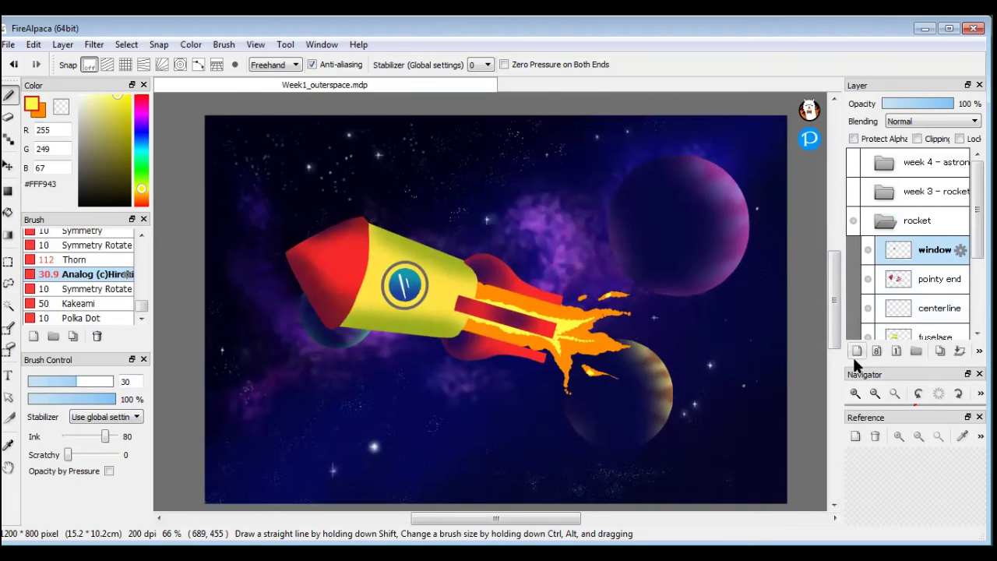
{"action": "left_click", "coordinate": [857, 351]}
{"action": "double_click", "coordinate": [940, 250]}
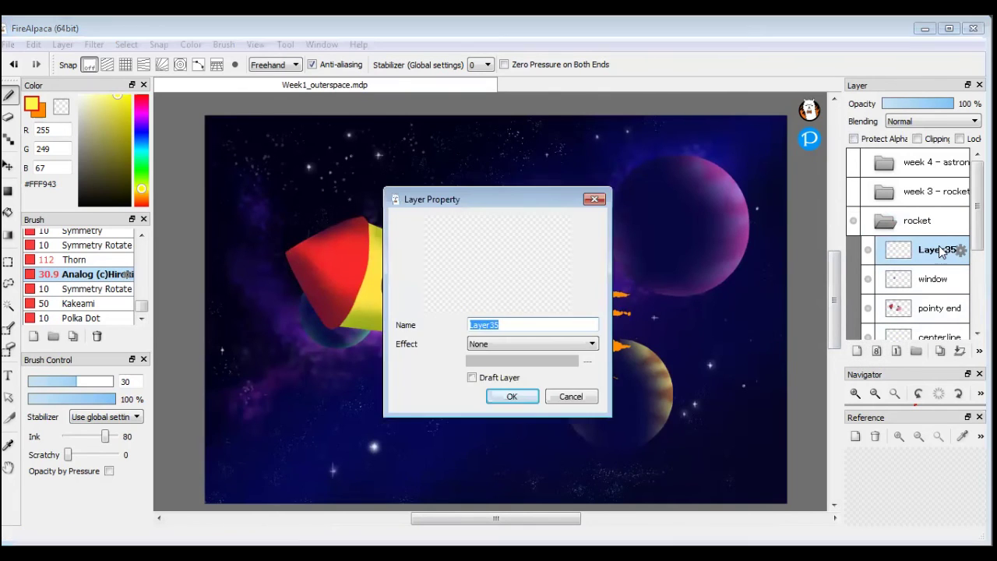
{"action": "type", "text": "glow"}
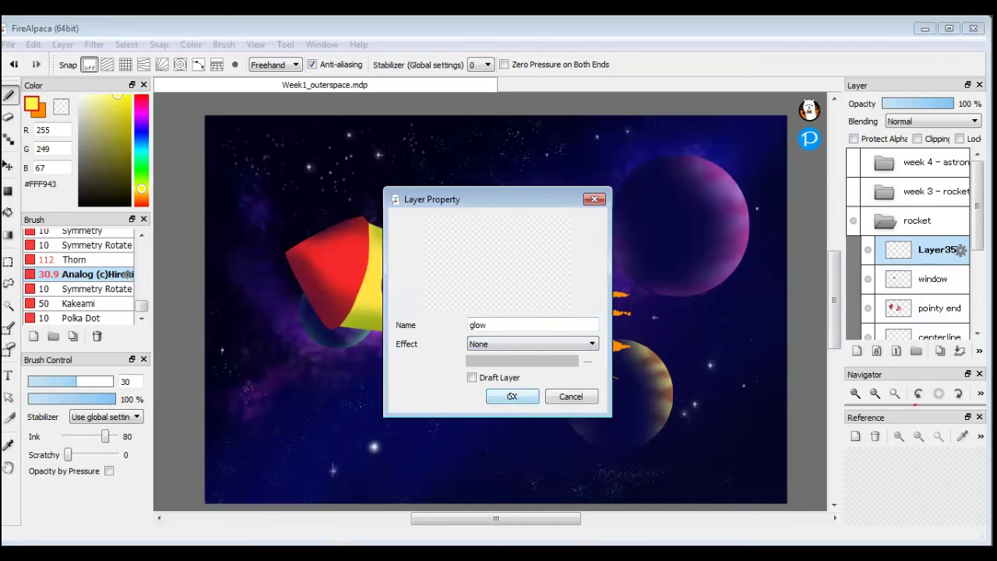
{"action": "left_click", "coordinate": [512, 396]}
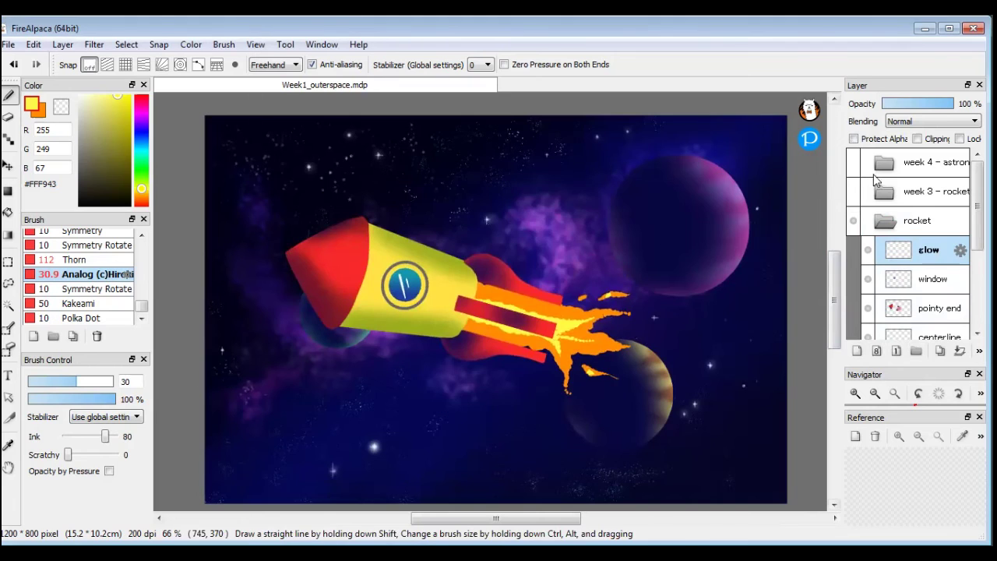
{"action": "left_click", "coordinate": [941, 121]}
{"action": "left_click", "coordinate": [925, 180]}
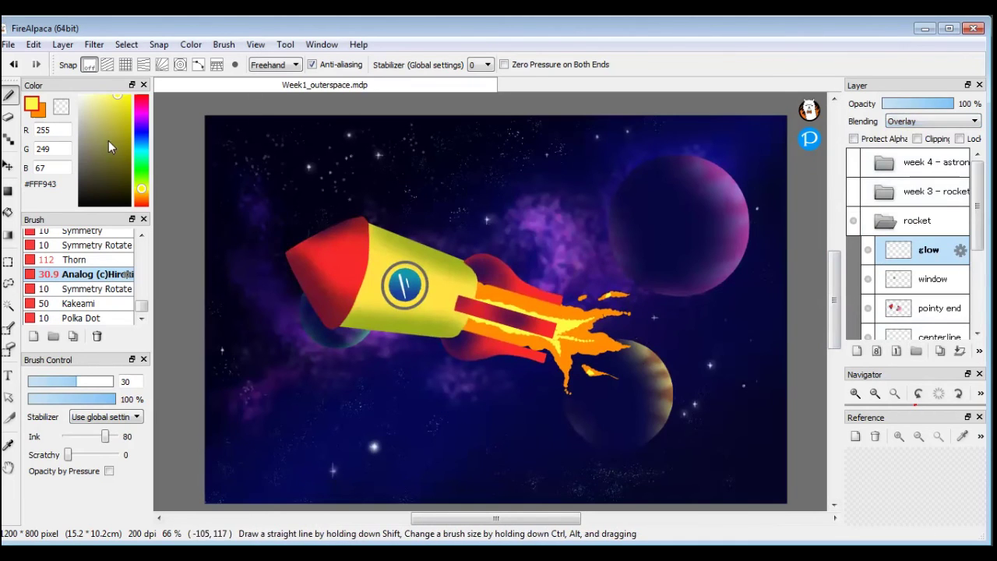
Airbrush a soft white glow over the exhaust flame with the size-100 AirBrush on the glow layer.
{"action": "left_click_drag", "start_coordinate": [78, 107], "coordinate": [68, 82]}
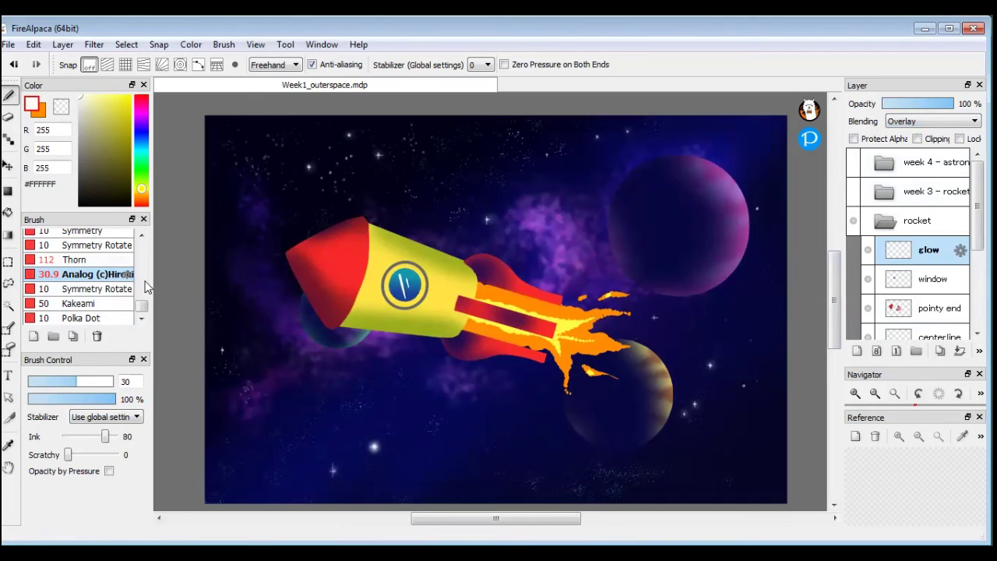
{"action": "left_click_drag", "start_coordinate": [142, 305], "coordinate": [144, 252]}
{"action": "left_click", "coordinate": [101, 299]}
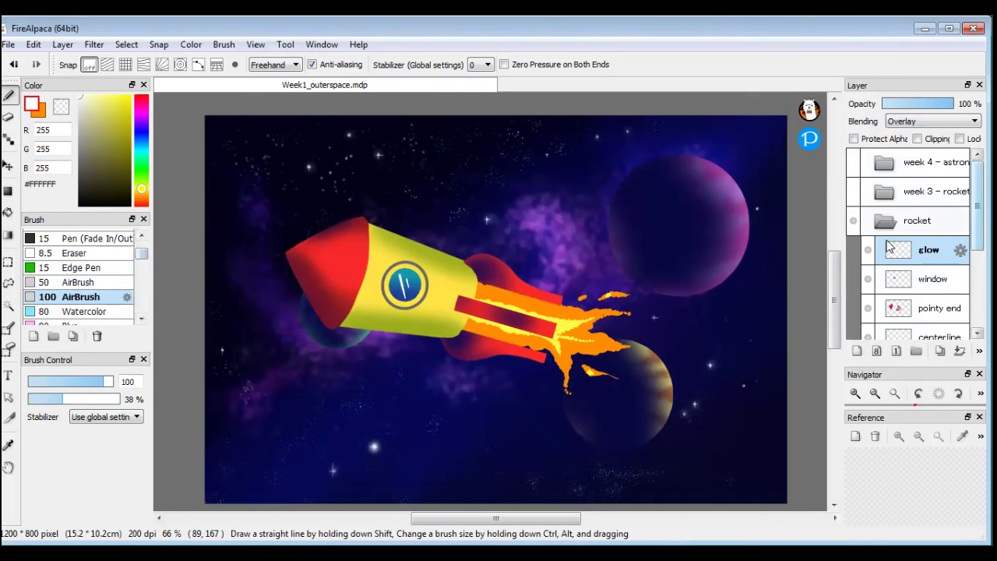
{"action": "mouse_move", "coordinate": [492, 300]}
{"action": "left_mouse_down"}
{"action": "mouse_move", "coordinate": [486, 333]}
{"action": "mouse_move", "coordinate": [476, 327]}
{"action": "mouse_move", "coordinate": [517, 337]}
{"action": "mouse_move", "coordinate": [495, 295]}
{"action": "mouse_move", "coordinate": [479, 290]}
{"action": "mouse_move", "coordinate": [470, 327]}
{"action": "left_mouse_up"}
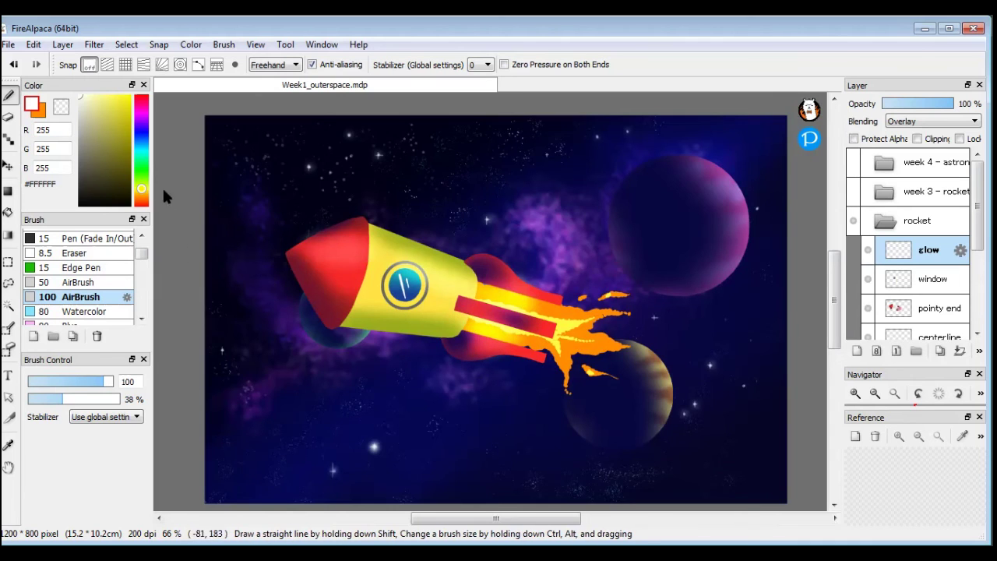
Airbrush a saturated red glow over the rocket body in two passes.
{"action": "left_click_drag", "start_coordinate": [142, 189], "coordinate": [141, 206]}
{"action": "left_click", "coordinate": [97, 100]}
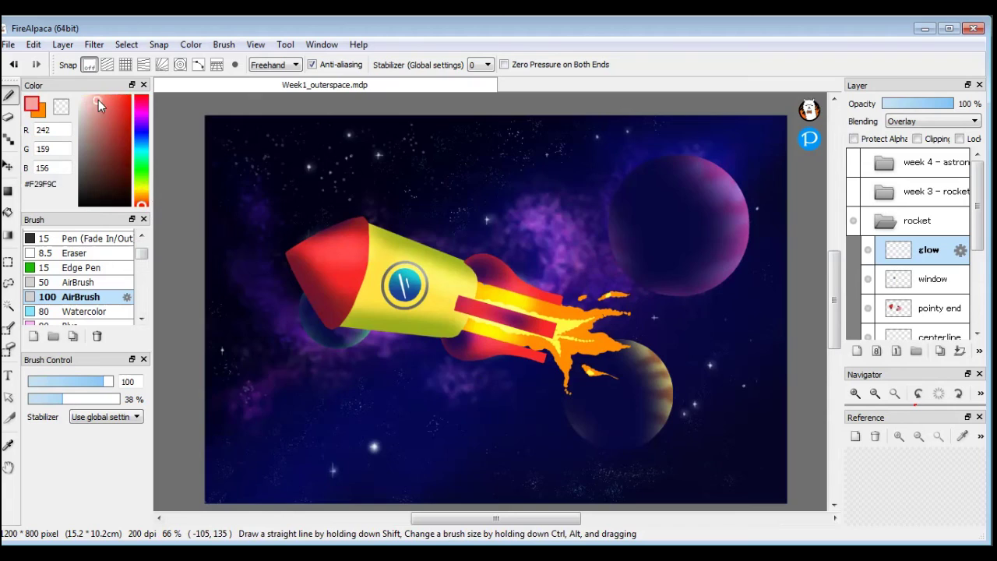
{"action": "left_click_drag", "start_coordinate": [98, 99], "coordinate": [115, 95]}
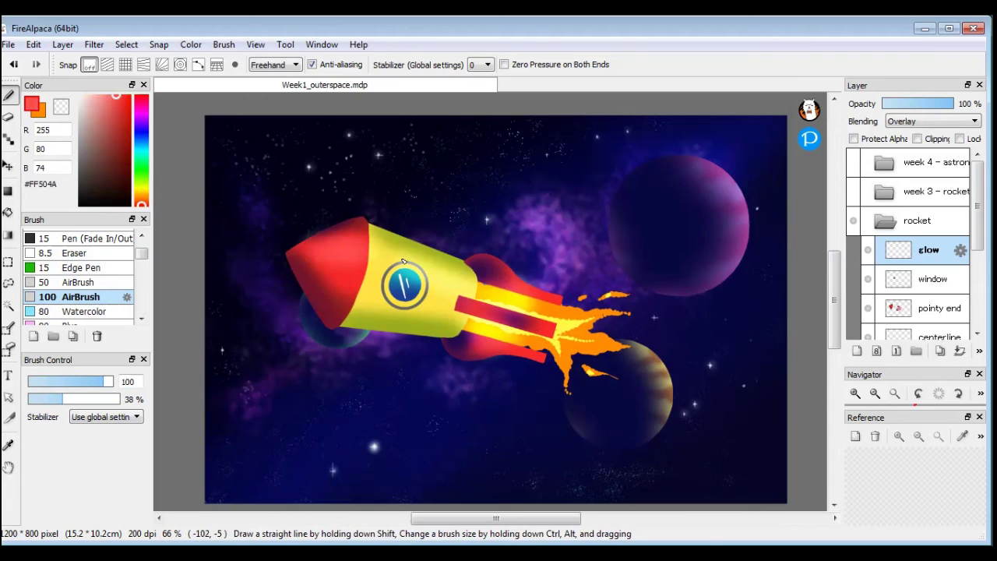
{"action": "mouse_move", "coordinate": [404, 262]}
{"action": "left_mouse_down"}
{"action": "mouse_move", "coordinate": [369, 248]}
{"action": "mouse_move", "coordinate": [411, 257]}
{"action": "mouse_move", "coordinate": [353, 249]}
{"action": "mouse_move", "coordinate": [468, 275]}
{"action": "mouse_move", "coordinate": [406, 251]}
{"action": "mouse_move", "coordinate": [447, 268]}
{"action": "mouse_move", "coordinate": [357, 256]}
{"action": "left_mouse_up"}
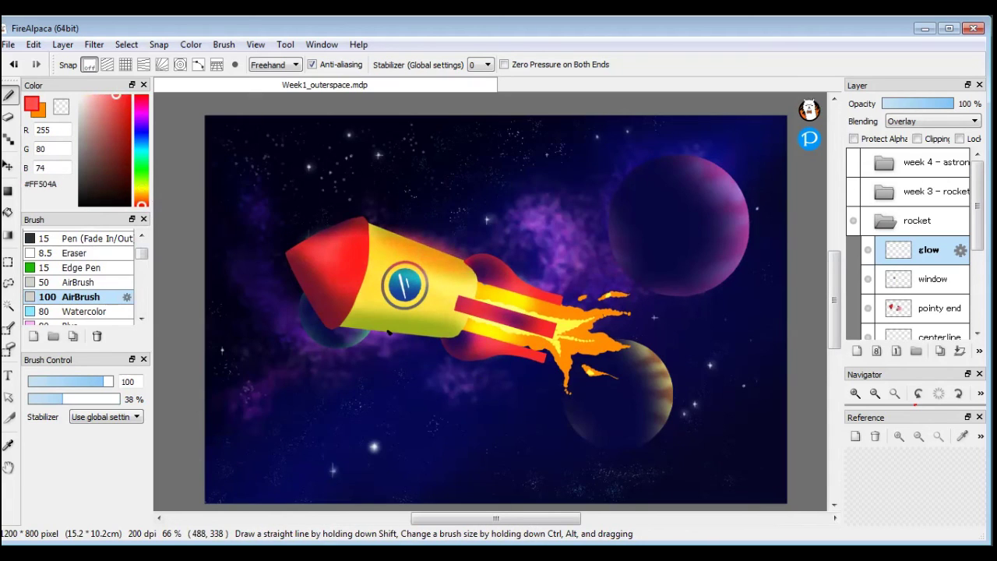
{"action": "left_click_drag", "start_coordinate": [455, 269], "coordinate": [342, 248]}
Add pink and deeper magenta glows over the rocket's nose tip.
{"action": "left_click_drag", "start_coordinate": [107, 101], "coordinate": [97, 91]}
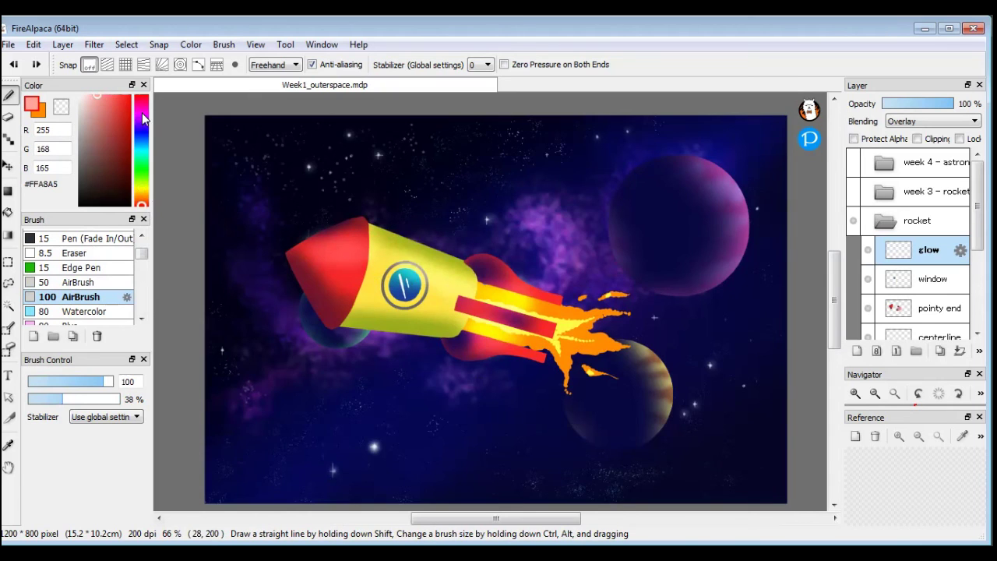
{"action": "left_click_drag", "start_coordinate": [143, 118], "coordinate": [101, 95]}
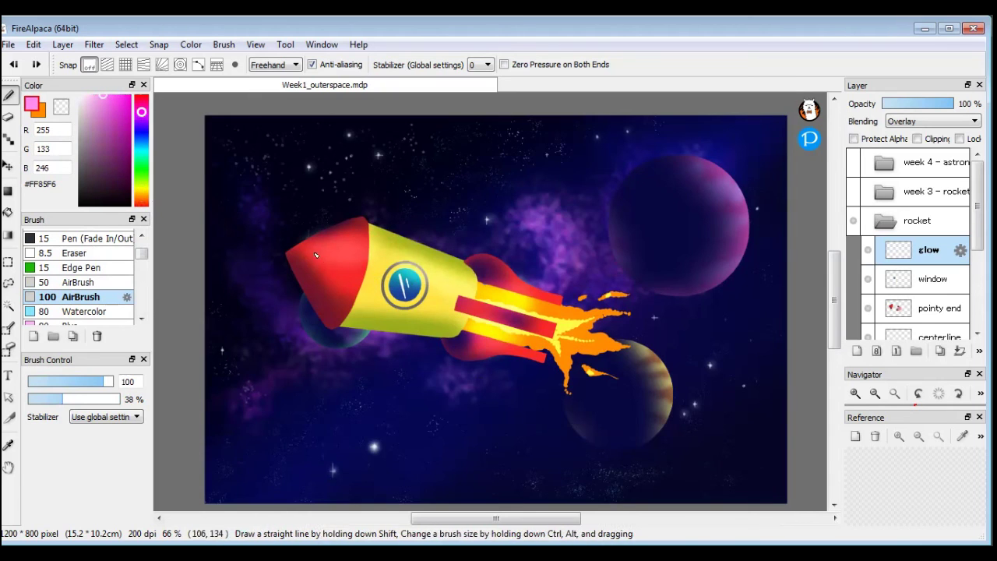
{"action": "left_click_drag", "start_coordinate": [322, 250], "coordinate": [326, 254]}
{"action": "left_click", "coordinate": [122, 117]}
{"action": "left_click_drag", "start_coordinate": [352, 249], "coordinate": [325, 249]}
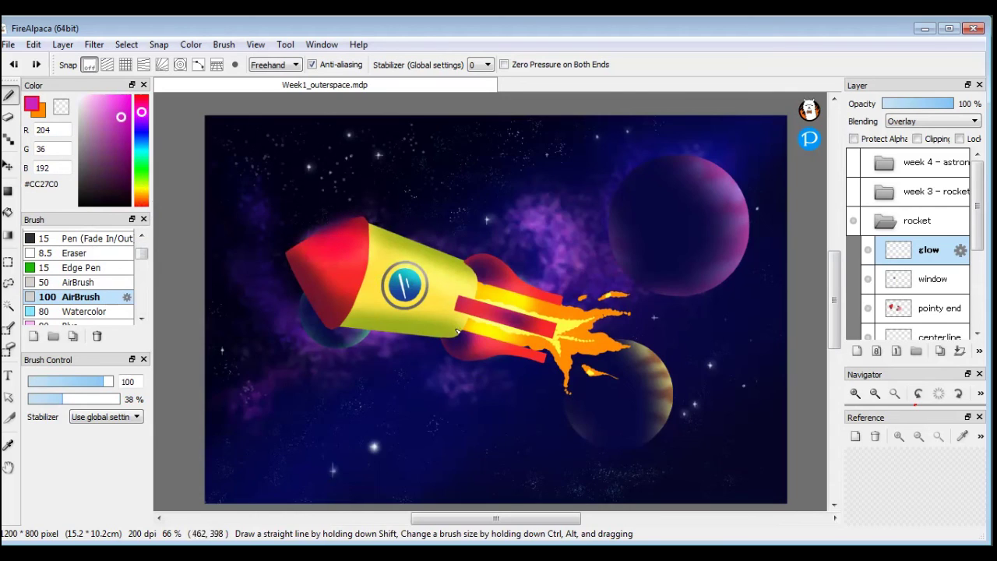
Brighten the upper and lower exhaust glow, then sample the body yellow and porthole teal #1DD6CF.
{"action": "left_click_drag", "start_coordinate": [490, 265], "coordinate": [502, 275]}
{"action": "left_click_drag", "start_coordinate": [476, 350], "coordinate": [489, 350]}
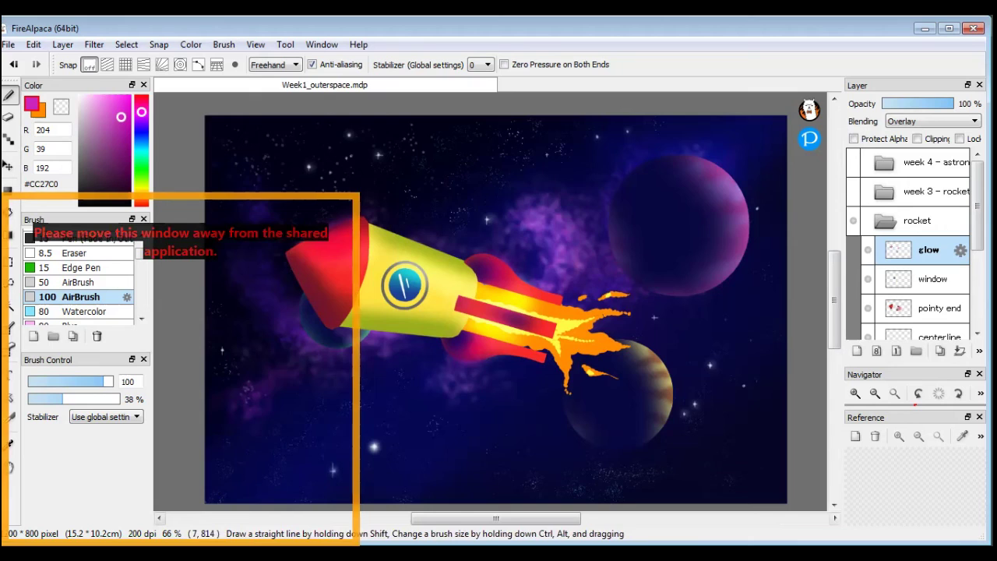
{"action": "left_click", "coordinate": [407, 264]}
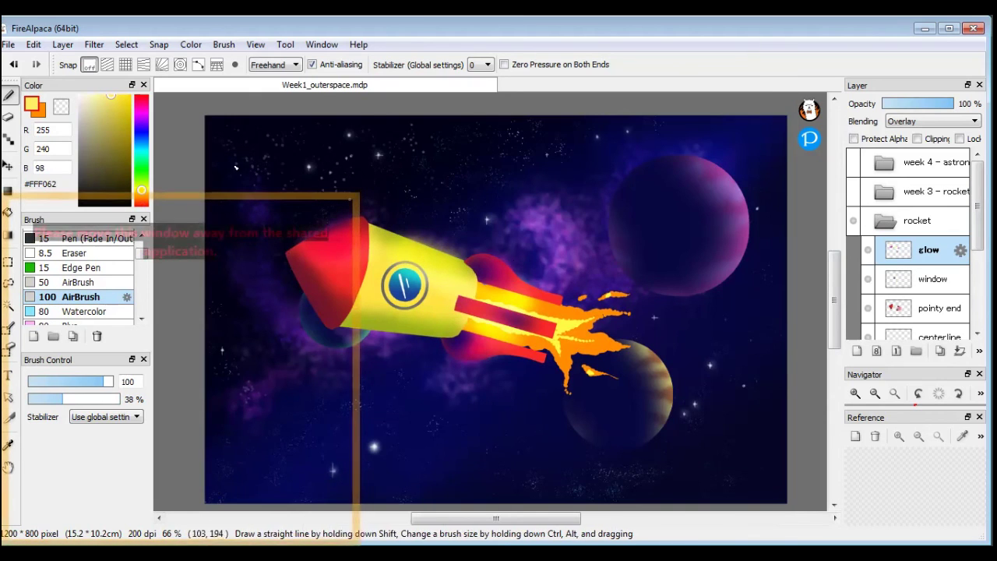
{"action": "left_click", "coordinate": [406, 286], "text": "alt"}
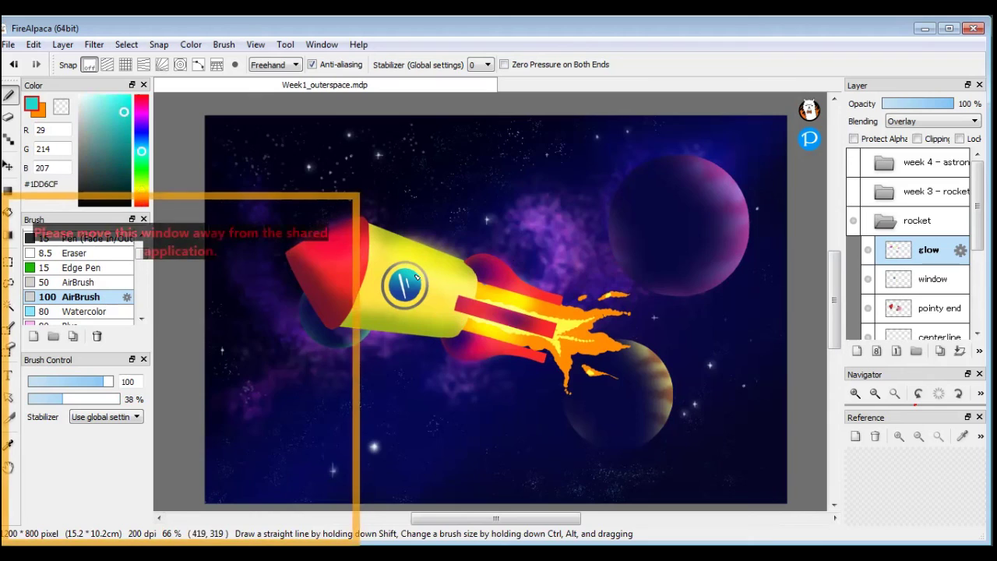
Expand the rocket folder and select the fuselage layer, toggling its visibility to check it.
{"action": "left_click", "coordinate": [866, 221]}
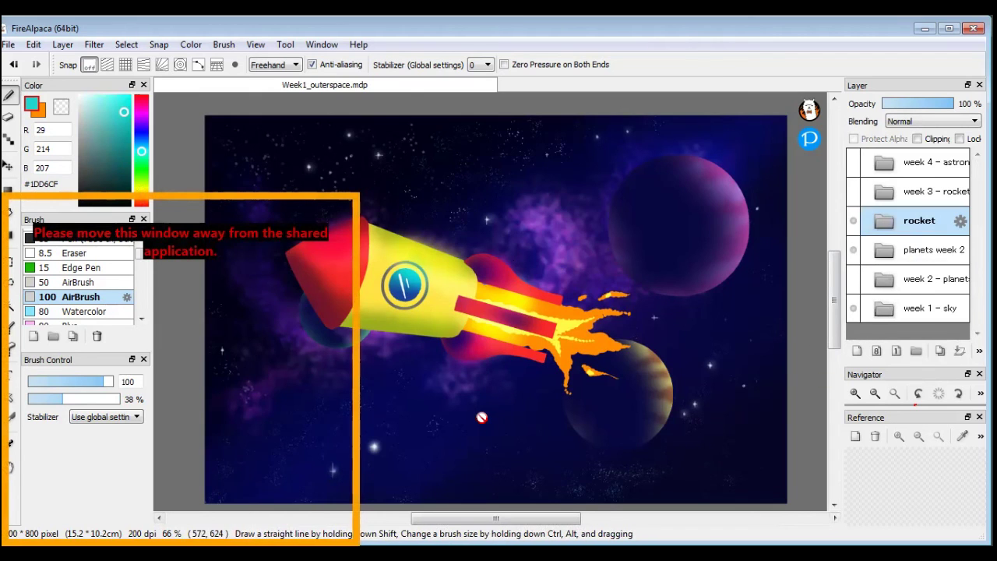
{"action": "left_click", "coordinate": [884, 221]}
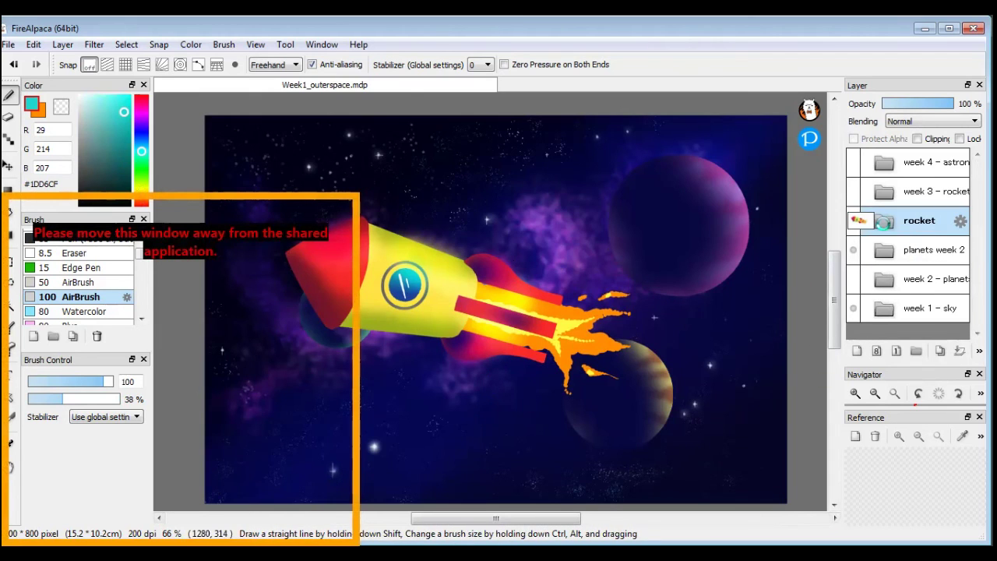
{"action": "scroll", "coordinate": [974, 267], "scroll_direction": "down", "scroll_amount": 3}
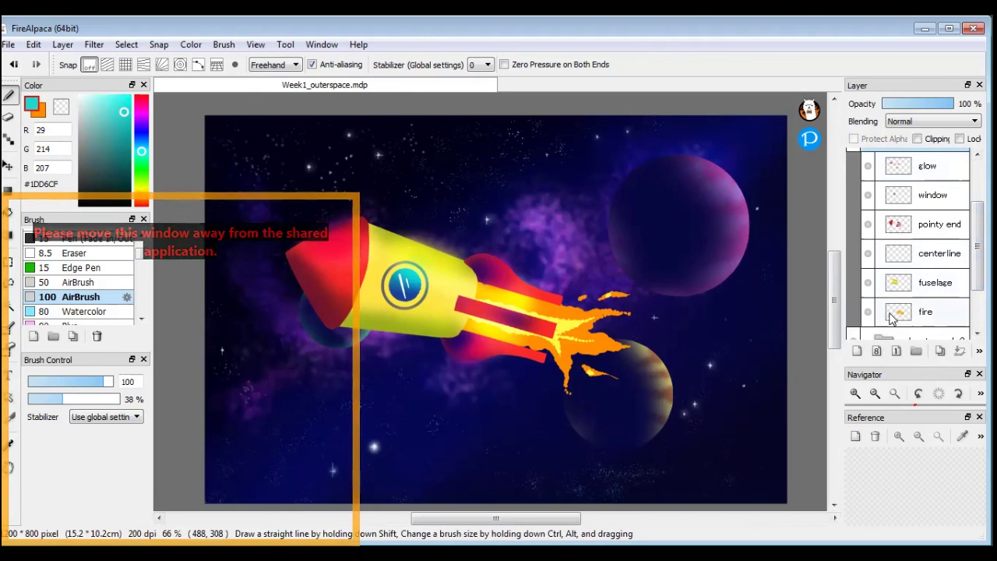
{"action": "left_click", "coordinate": [942, 281]}
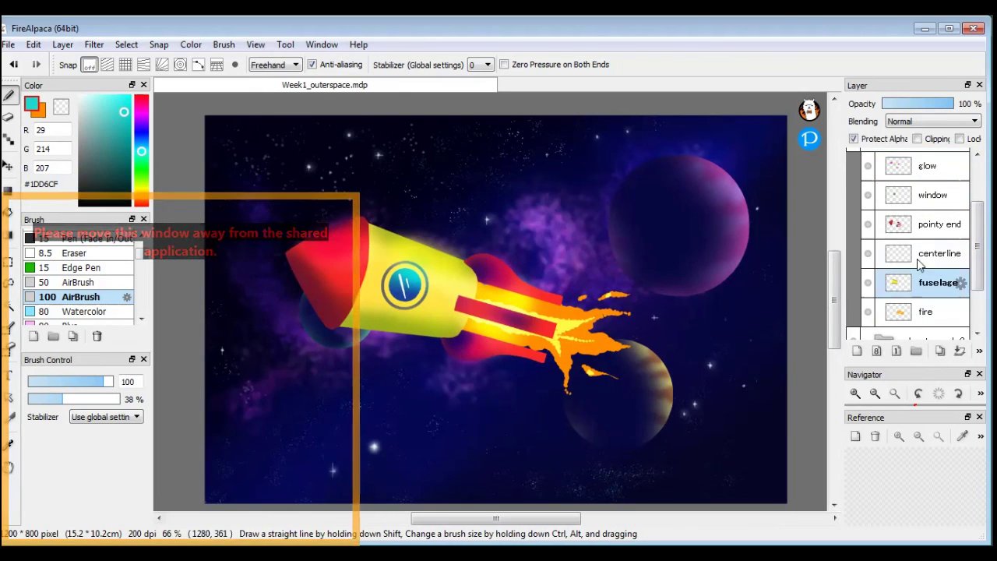
{"action": "left_click", "coordinate": [868, 283]}
{"action": "left_click", "coordinate": [868, 284]}
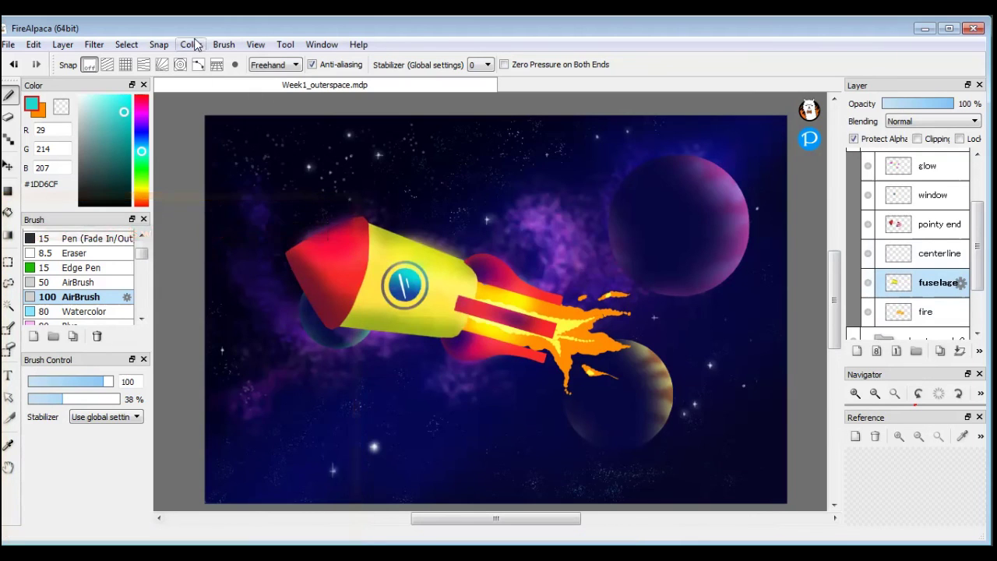
Preview the fuselage with Hue -138, Saturation -67, Brightness +3 in Hue Saturation Brightness.
{"action": "left_click", "coordinate": [93, 44]}
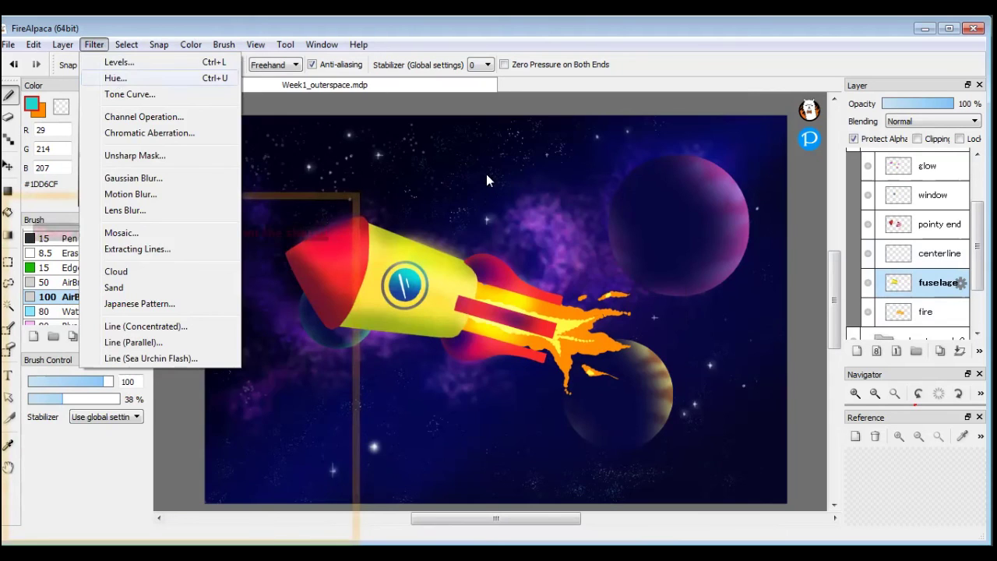
{"action": "key", "text": "ctrl+u"}
{"action": "left_click_drag", "start_coordinate": [499, 282], "coordinate": [529, 284]}
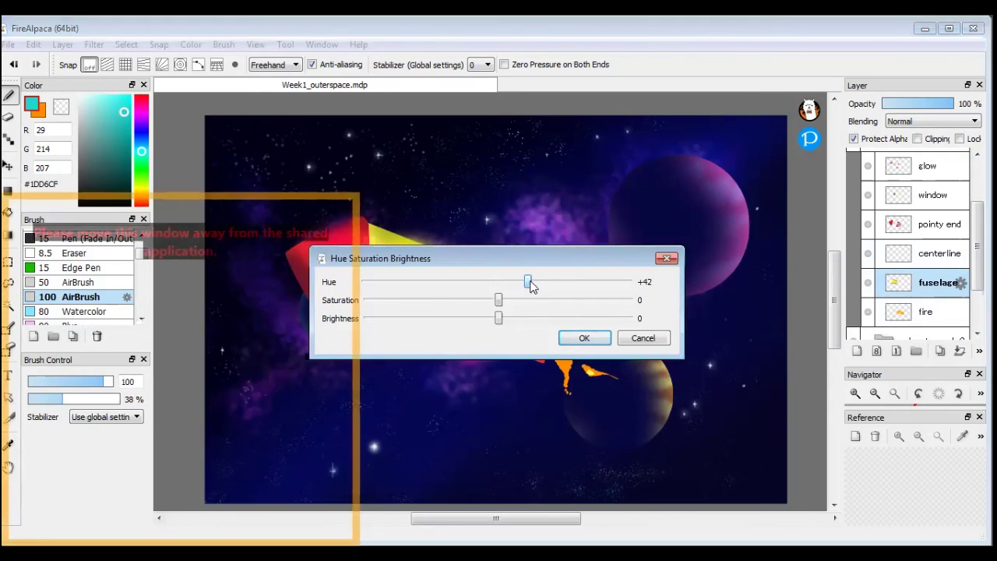
{"action": "left_click_drag", "start_coordinate": [483, 258], "coordinate": [568, 375]}
{"action": "left_click_drag", "start_coordinate": [613, 399], "coordinate": [481, 399]}
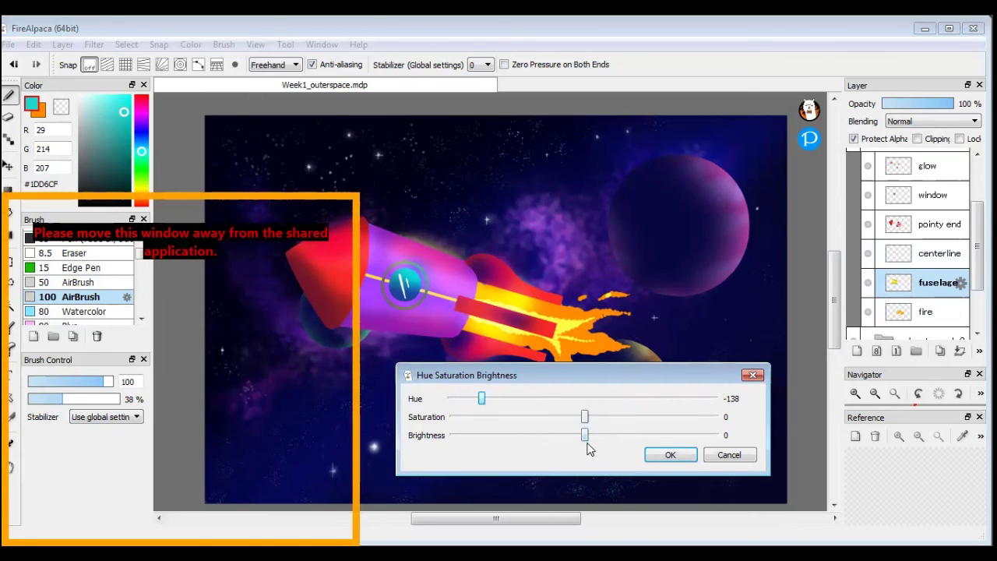
{"action": "left_click_drag", "start_coordinate": [588, 442], "coordinate": [496, 427]}
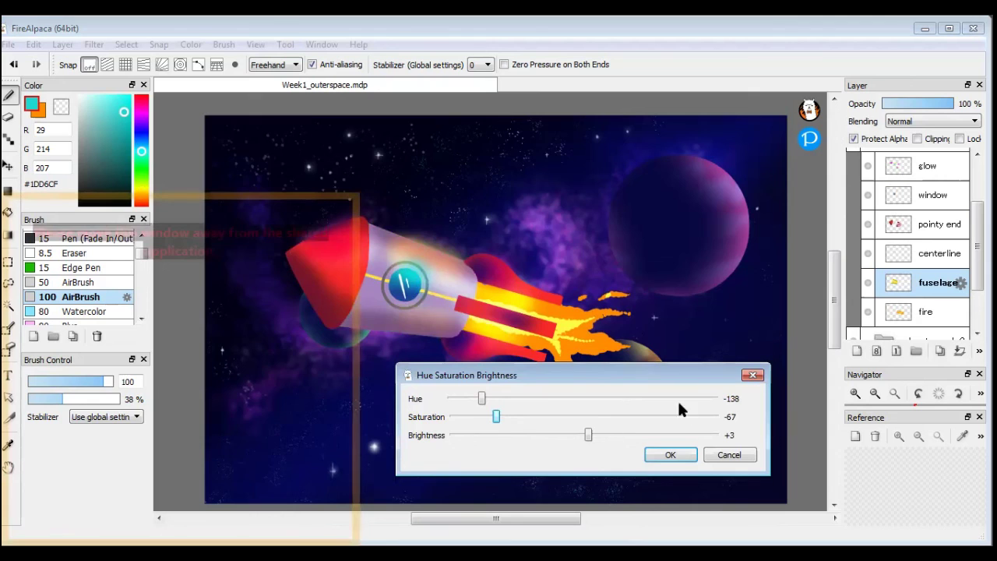
Apply the fuselage recolour, then erase the upper-body white highlight on the glow layer with a size-126 eraser.
{"action": "left_click", "coordinate": [675, 454]}
{"action": "left_click", "coordinate": [925, 176]}
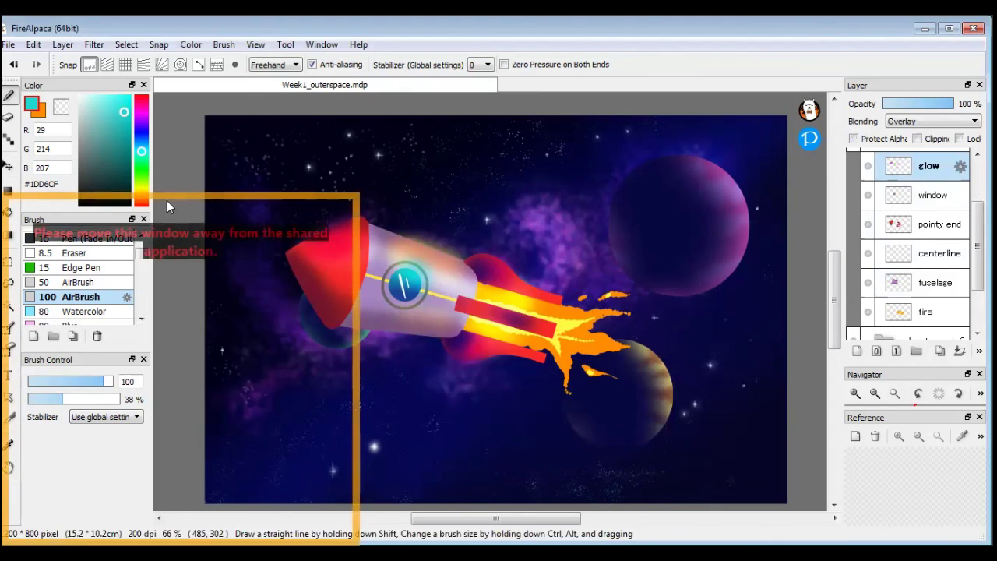
{"action": "left_click", "coordinate": [9, 117]}
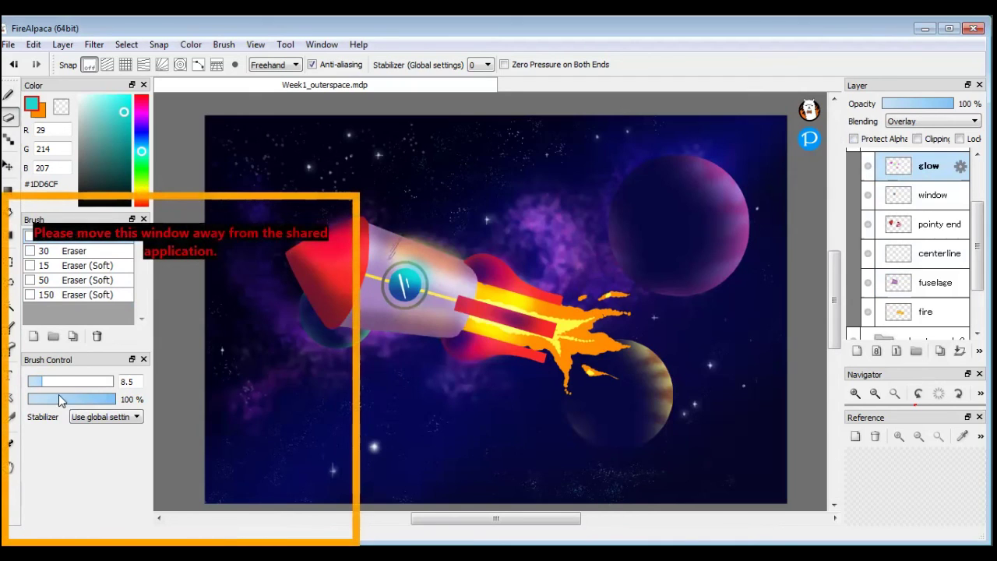
{"action": "left_click_drag", "start_coordinate": [73, 384], "coordinate": [112, 381]}
{"action": "mouse_move", "coordinate": [392, 239]}
{"action": "left_mouse_down"}
{"action": "mouse_move", "coordinate": [383, 293]}
{"action": "mouse_move", "coordinate": [404, 223]}
{"action": "mouse_move", "coordinate": [381, 343]}
{"action": "mouse_move", "coordinate": [435, 227]}
{"action": "mouse_move", "coordinate": [435, 338]}
{"action": "mouse_move", "coordinate": [468, 278]}
{"action": "left_mouse_up"}
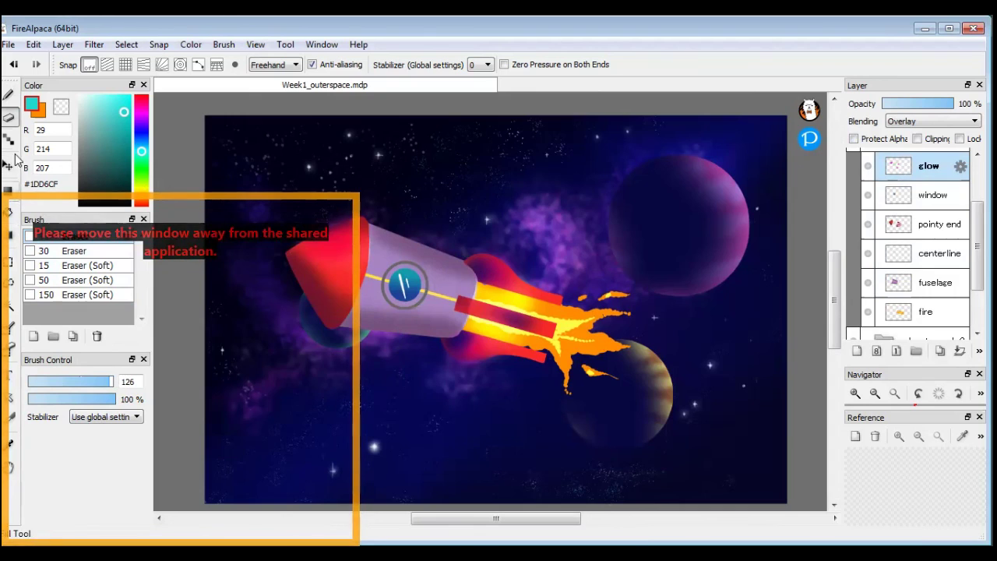
Paint a soft pale-purple glow along the top of the fuselage, sampled from the rocket's purple.
{"action": "left_click", "coordinate": [9, 98]}
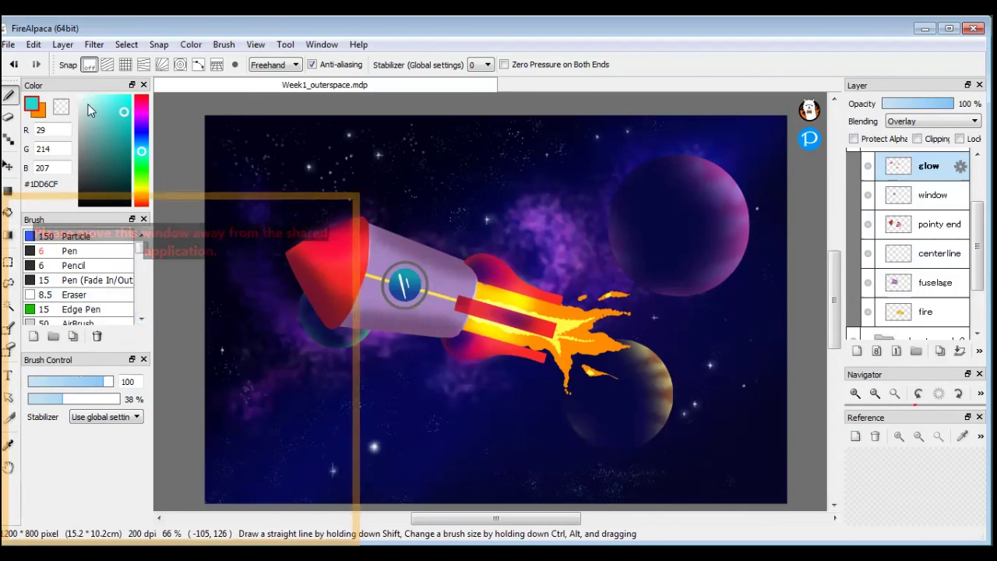
{"action": "left_click", "coordinate": [433, 297], "text": "alt"}
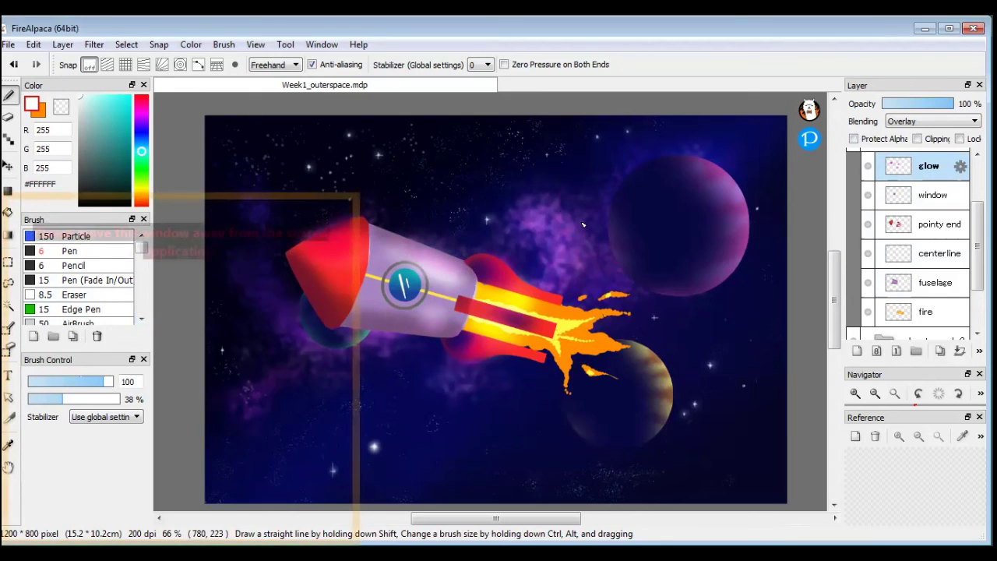
{"action": "left_click", "coordinate": [419, 261], "text": "alt"}
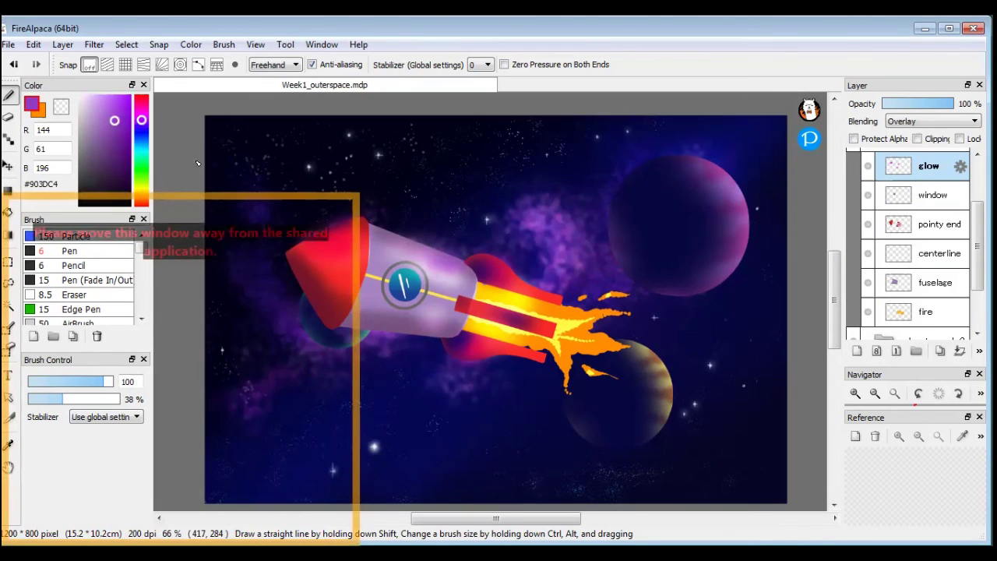
{"action": "left_click_drag", "start_coordinate": [99, 100], "coordinate": [99, 97]}
{"action": "mouse_move", "coordinate": [399, 246]}
{"action": "left_mouse_down"}
{"action": "mouse_move", "coordinate": [421, 239]}
{"action": "mouse_move", "coordinate": [442, 266]}
{"action": "left_mouse_up"}
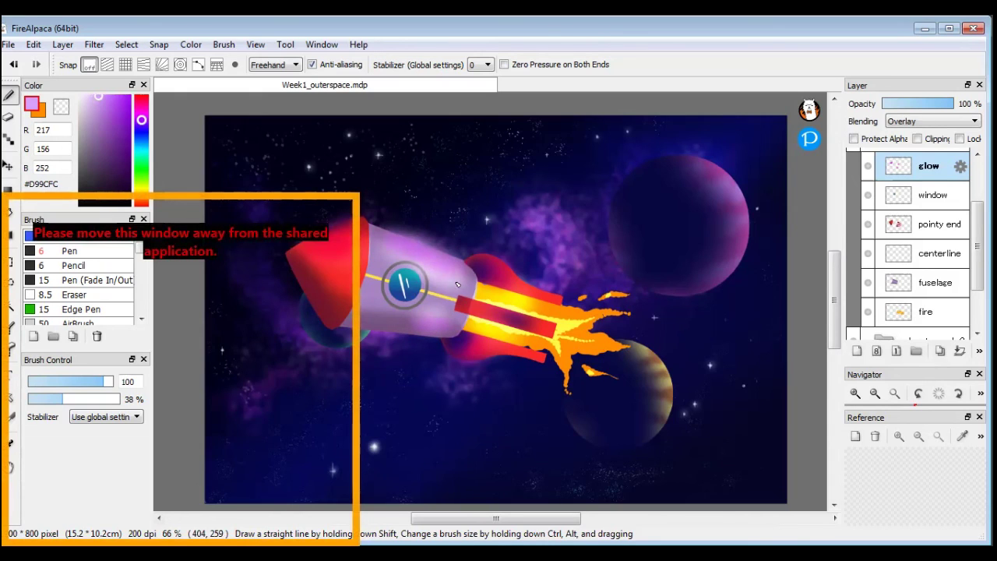
Try a cyan colour, sample the body's lavender, and undo the accidental yellow fuselage.
{"action": "left_click", "coordinate": [141, 147]}
{"action": "left_click", "coordinate": [114, 102]}
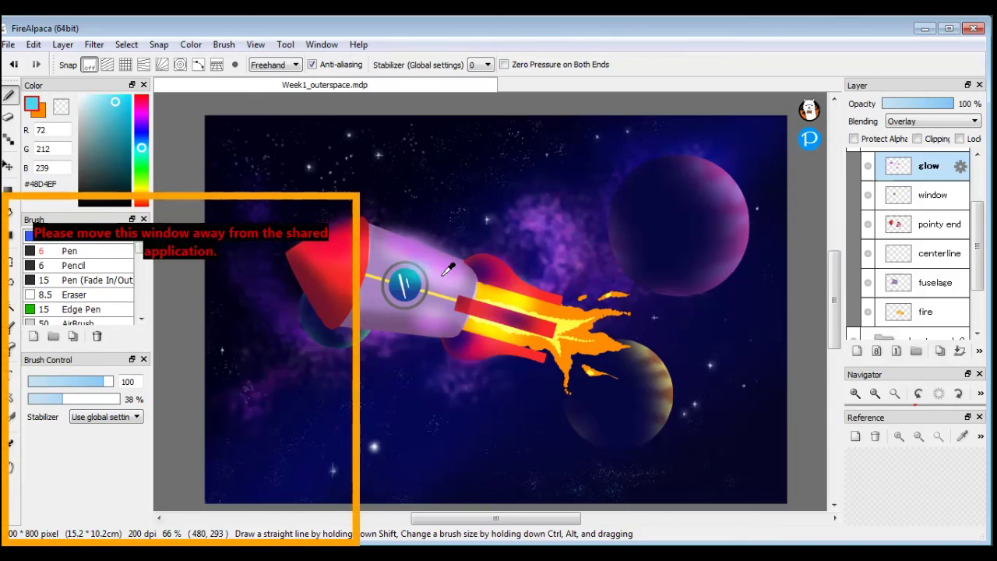
{"action": "left_click", "coordinate": [409, 253], "text": "alt"}
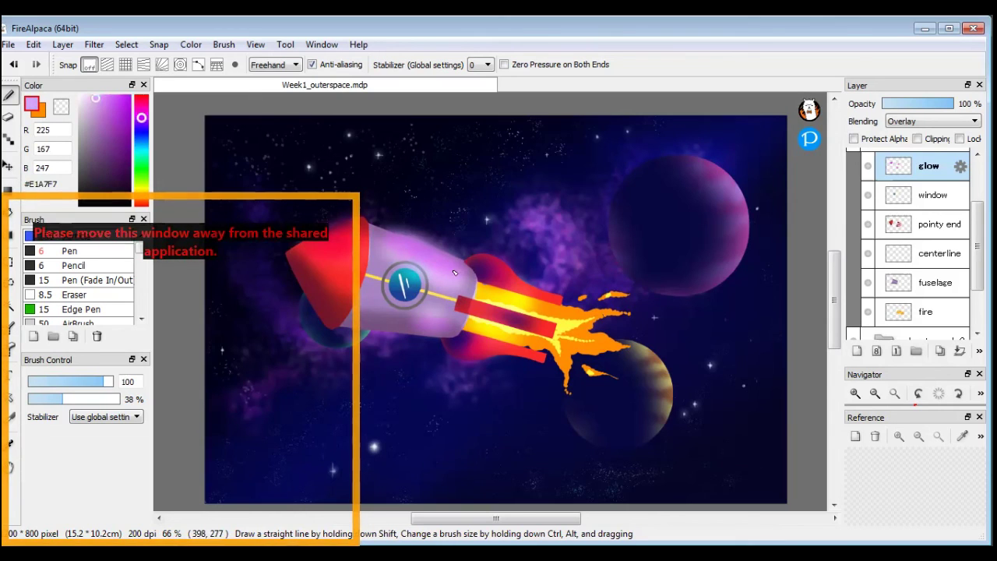
{"action": "left_click", "coordinate": [36, 65]}
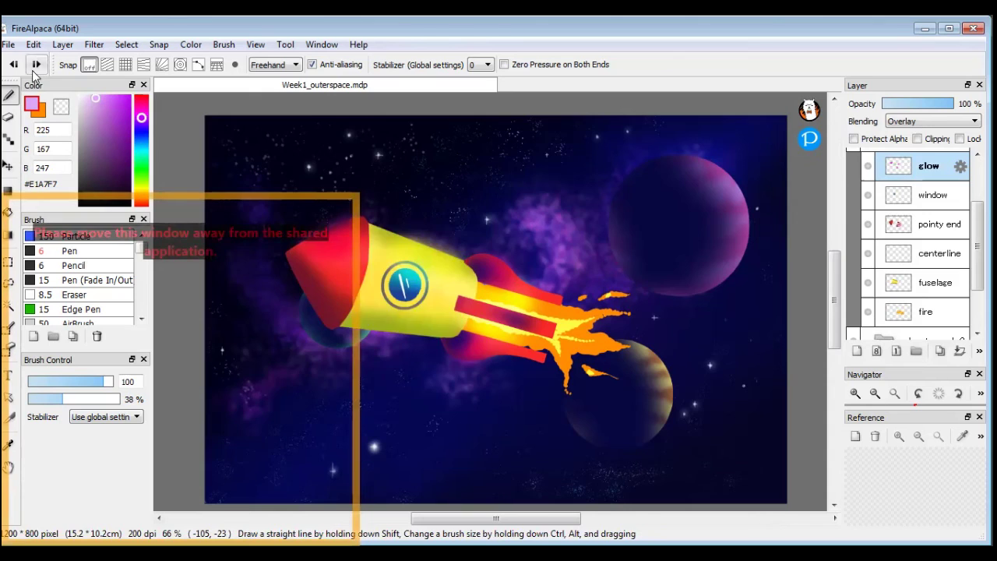
{"action": "key", "text": "ctrl+z"}
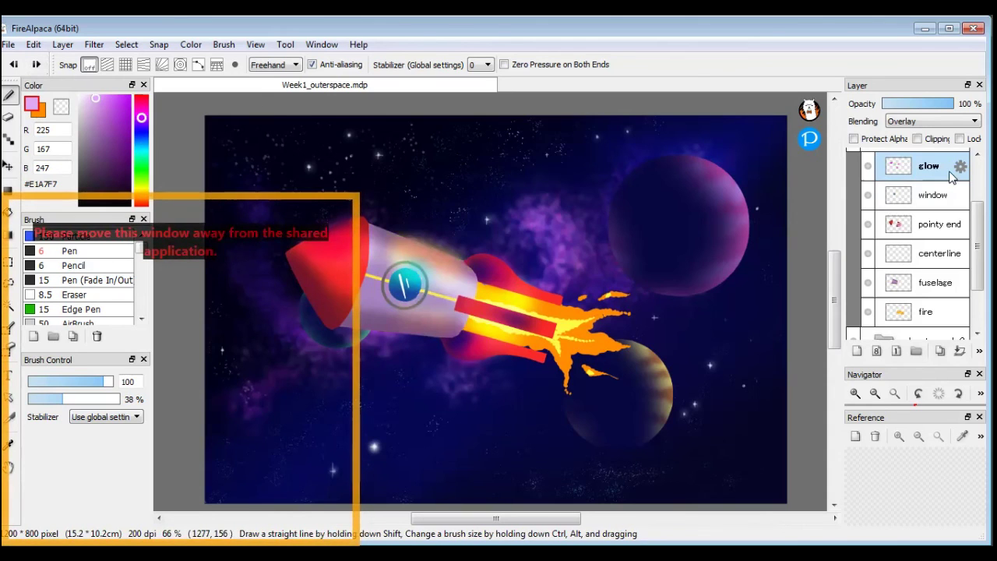
Recolour the glow layer with Hue -135, Saturation +16, Brightness +30, turning it purple-violet.
{"action": "left_click", "coordinate": [938, 195]}
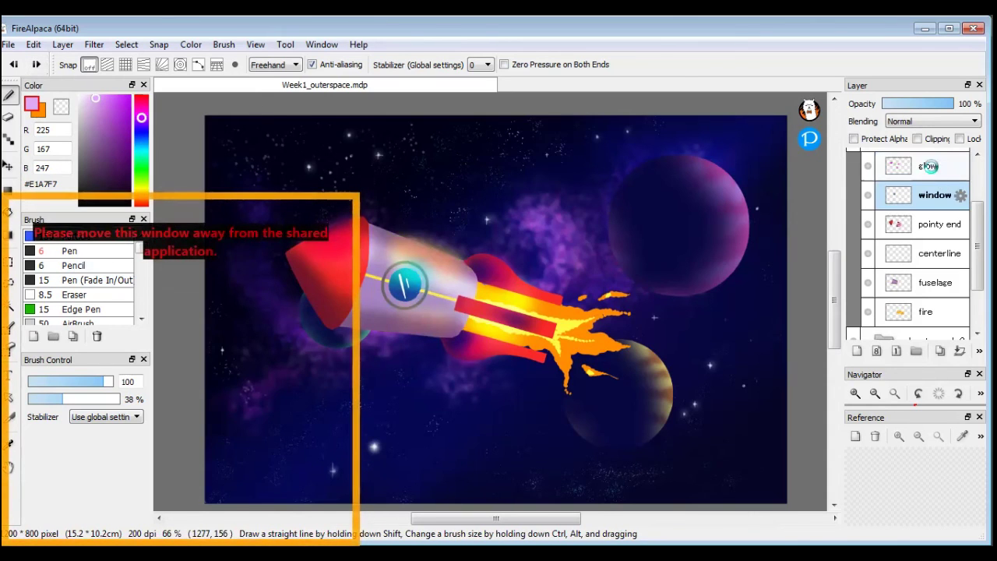
{"action": "left_click", "coordinate": [928, 166]}
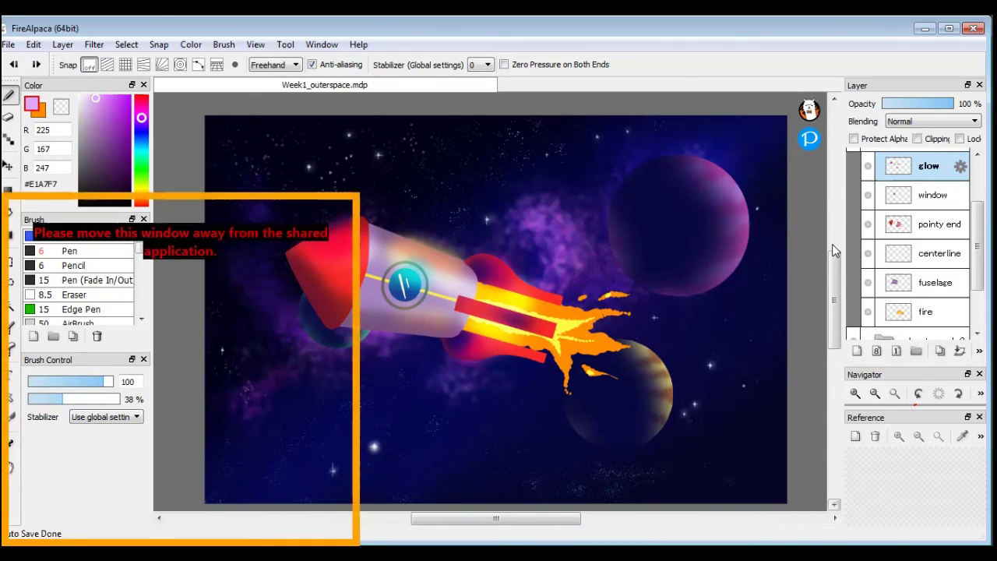
{"action": "key", "text": "ctrl+u"}
{"action": "left_click_drag", "start_coordinate": [584, 398], "coordinate": [485, 406]}
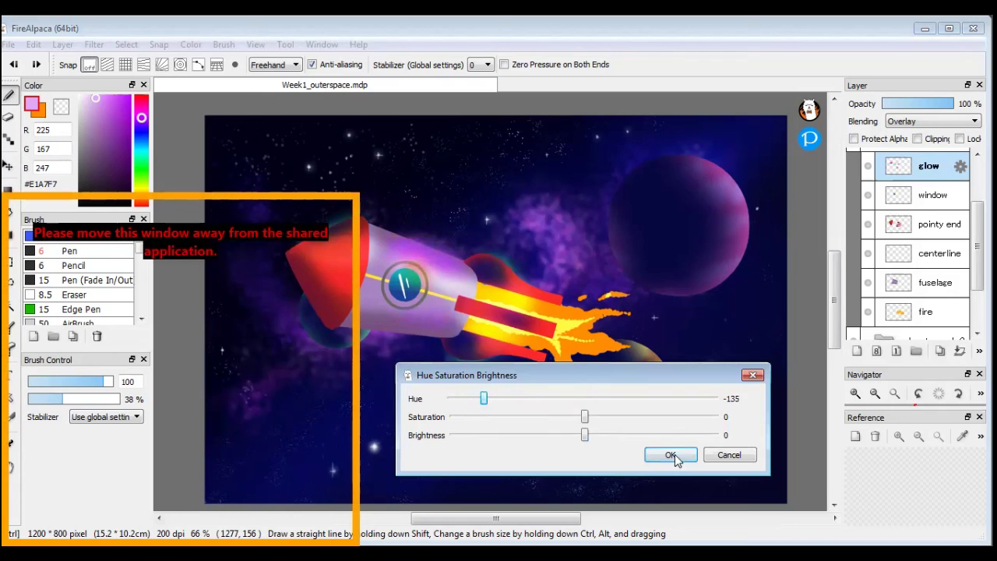
{"action": "left_click_drag", "start_coordinate": [585, 415], "coordinate": [623, 436]}
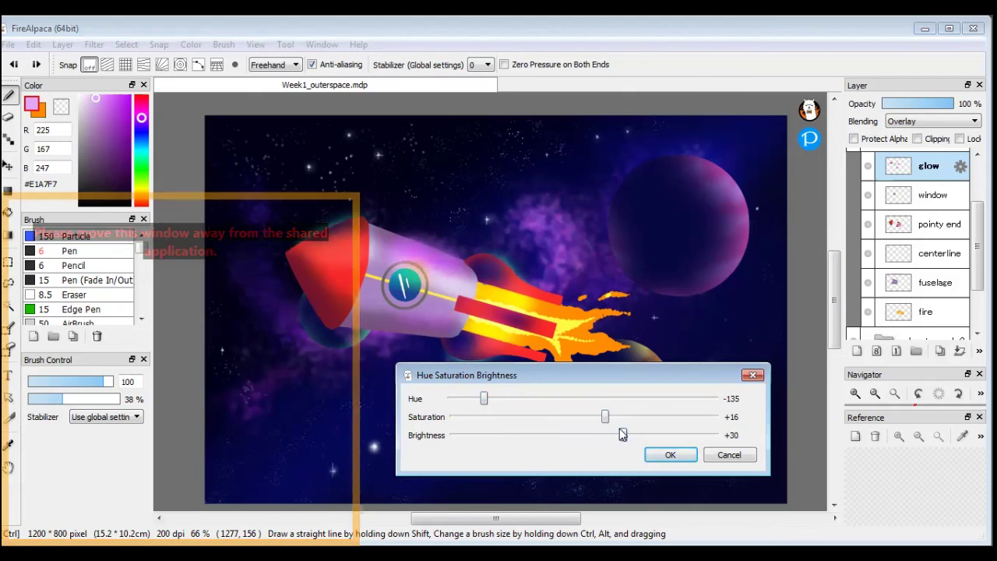
{"action": "left_click", "coordinate": [666, 457]}
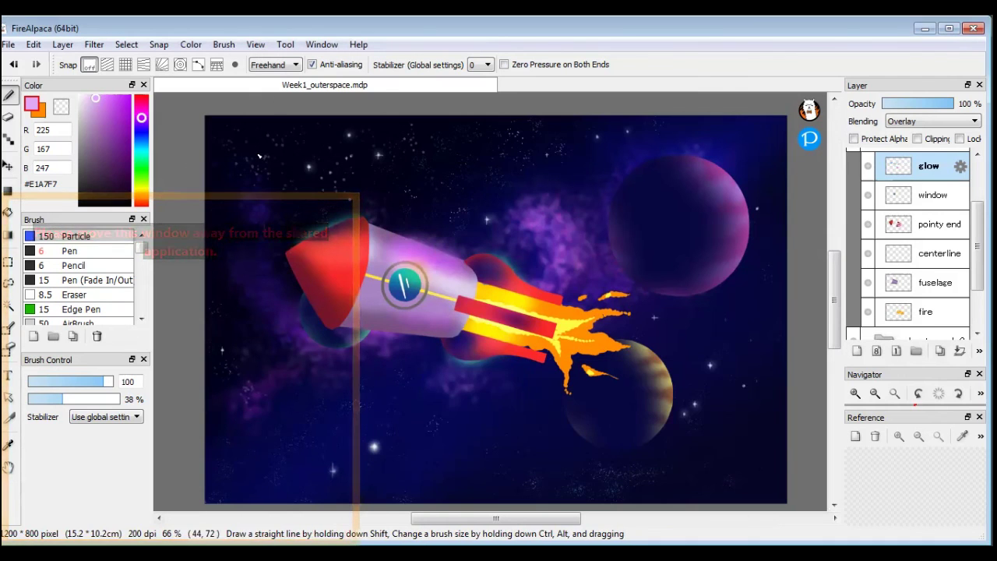
Delete the centerline layer and widen the Layer panel to show the planets week 2 folder.
{"action": "left_click", "coordinate": [937, 253]}
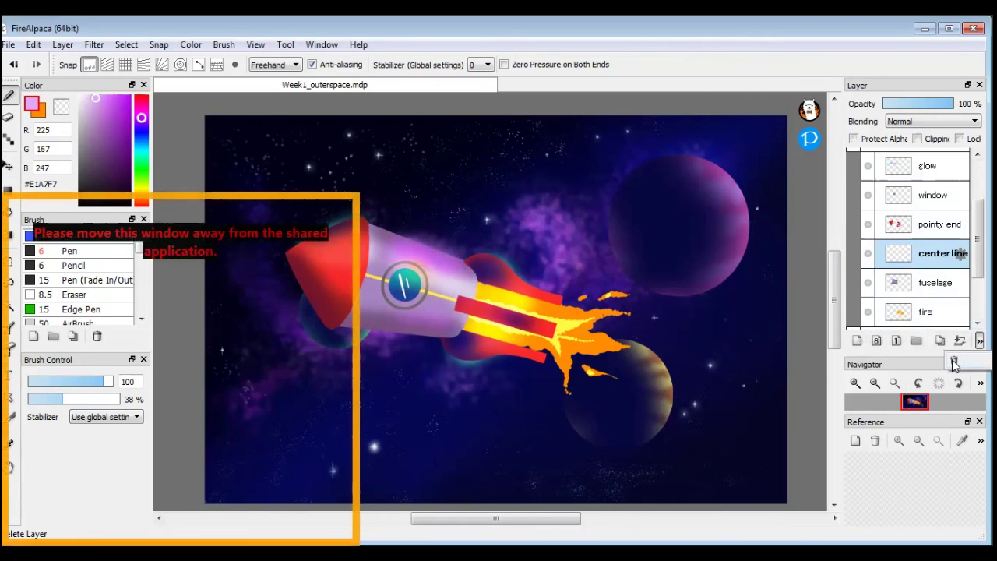
{"action": "left_click", "coordinate": [959, 343]}
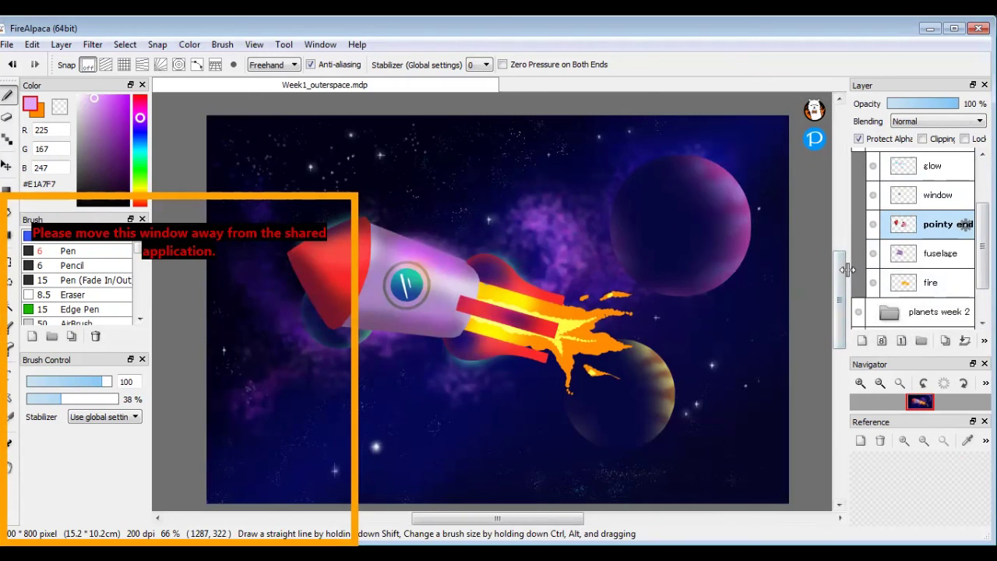
{"action": "left_click_drag", "start_coordinate": [848, 269], "coordinate": [828, 270]}
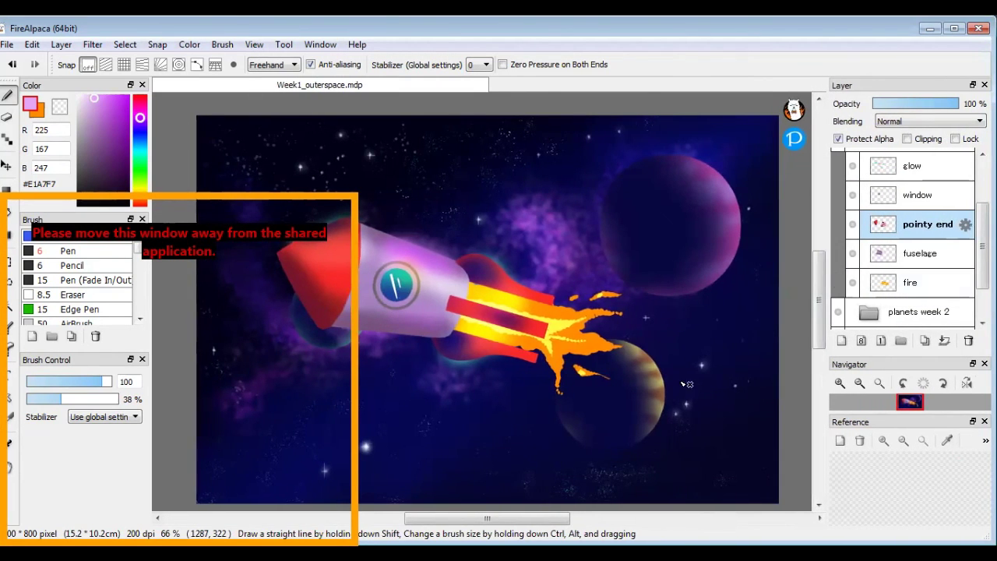